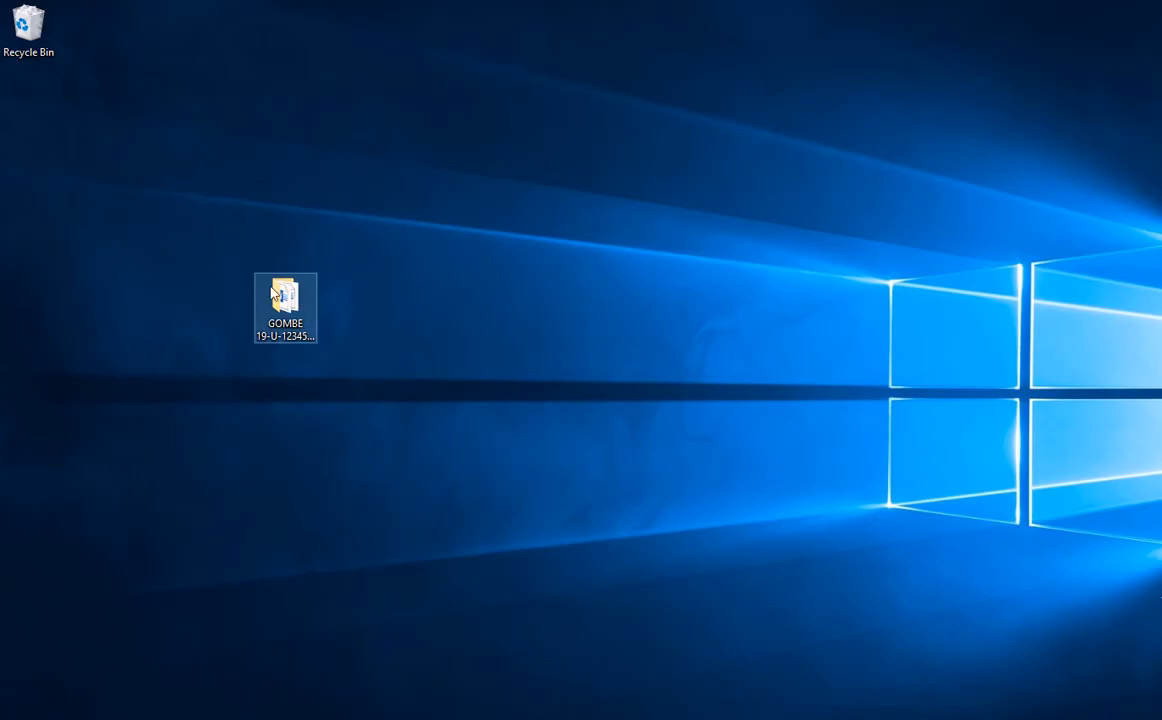
Open the TOC Template Word template from the candidate's folder on the desktop.
double_click(290, 310)
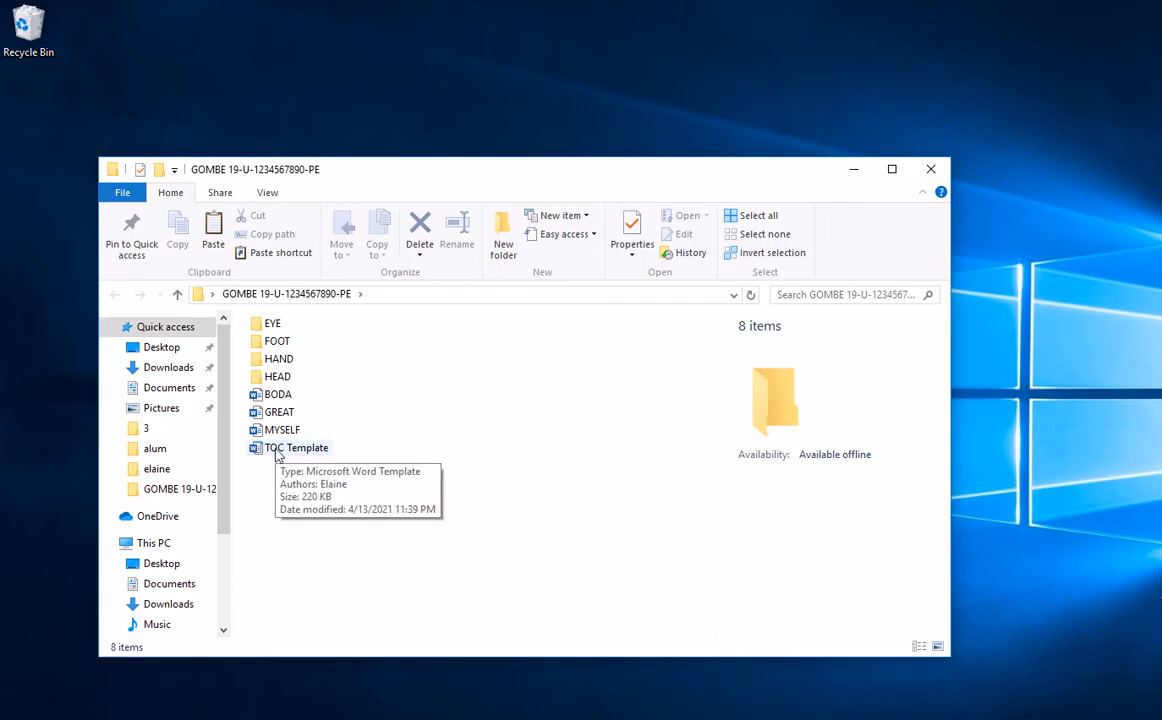
click(278, 452)
key(Return)
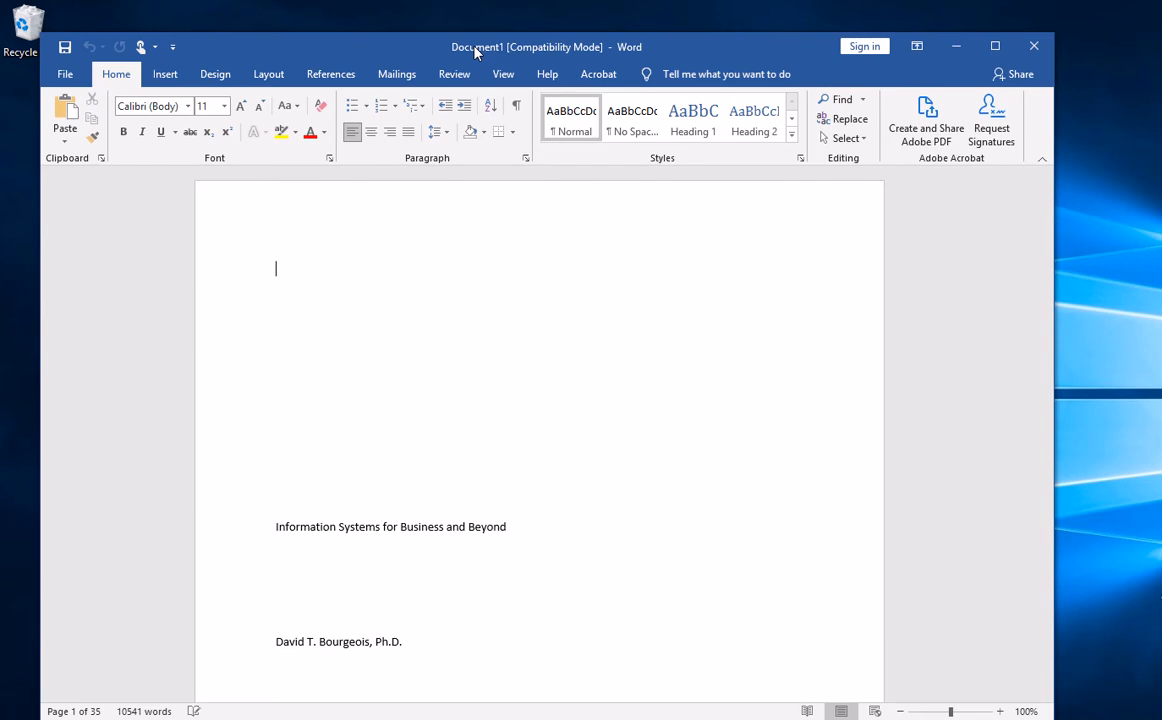
Save the document as BUSINESS SYSTEMS in the candidate's folder, accepting the upgrade to the newest file format.
key(ctrl+s)
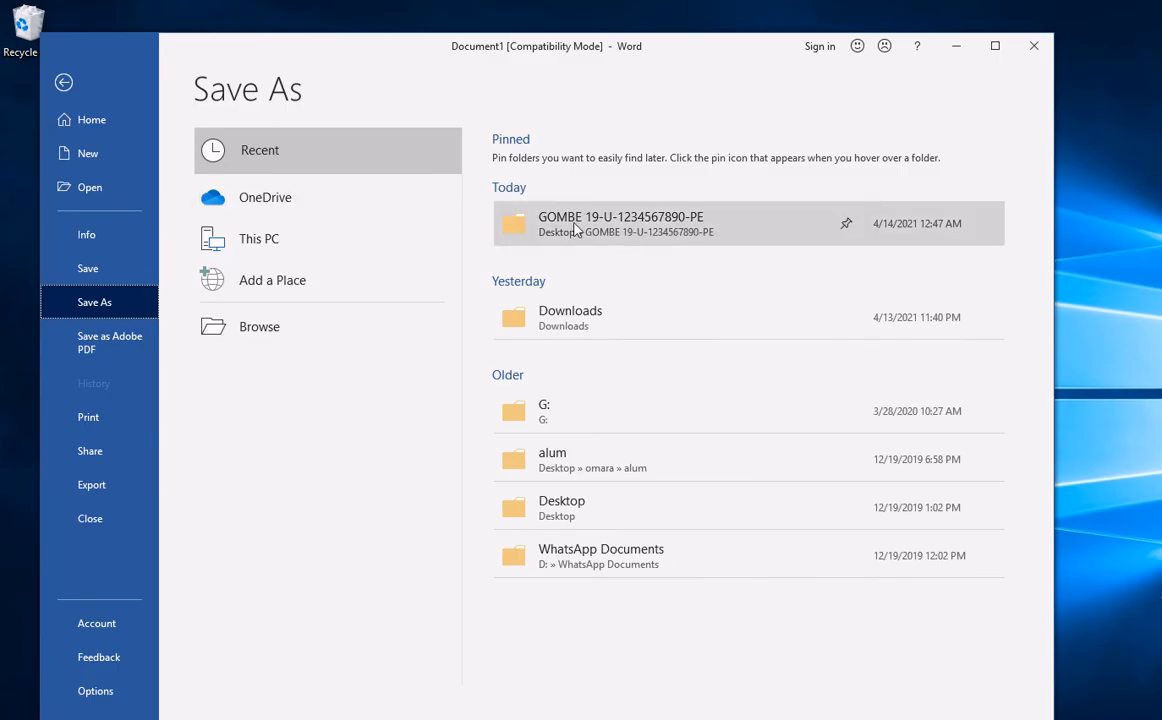
click(526, 212)
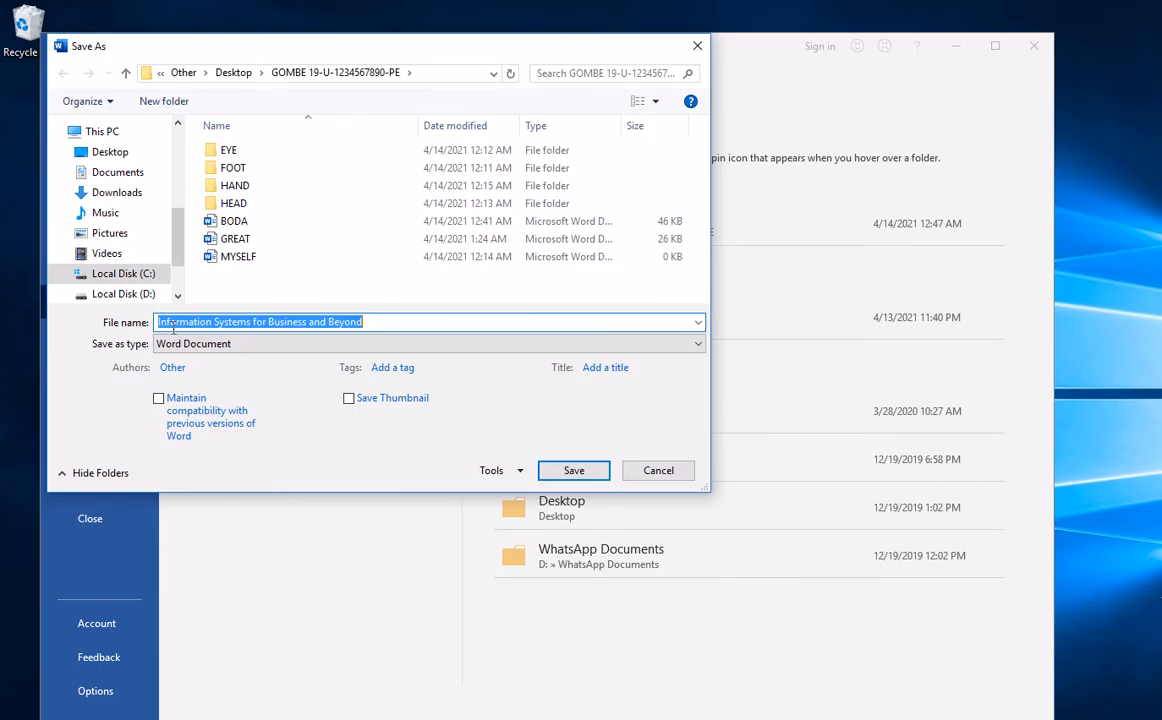
text(B)
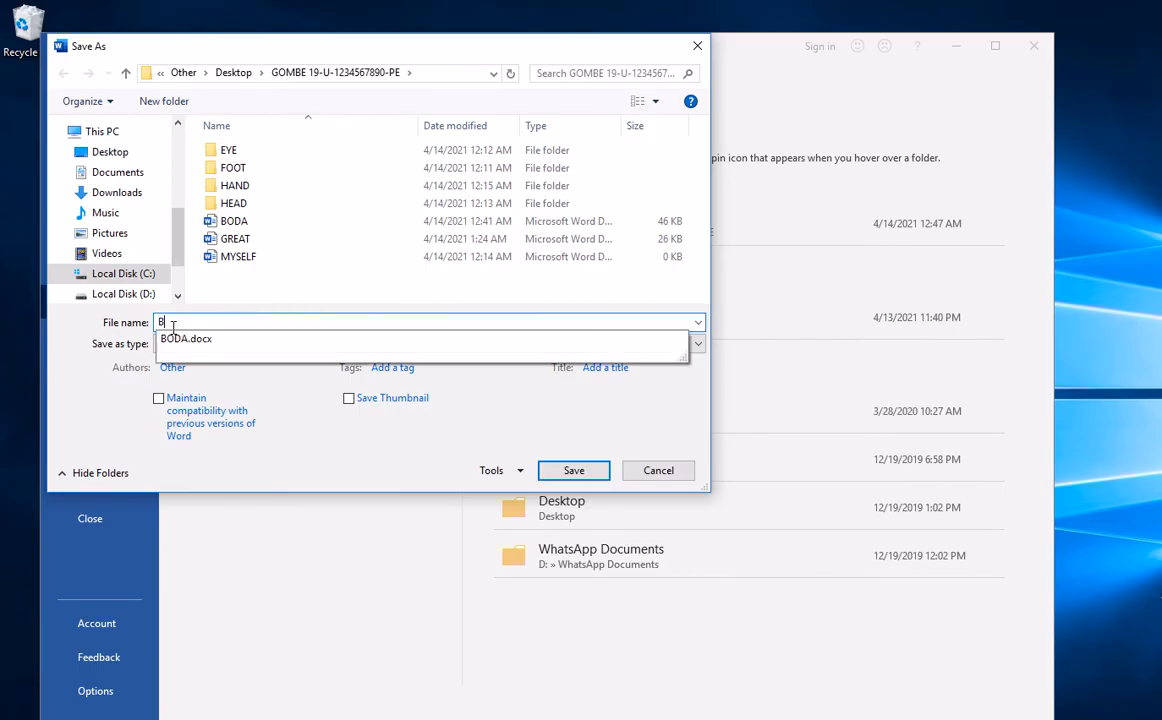
text(USINES)
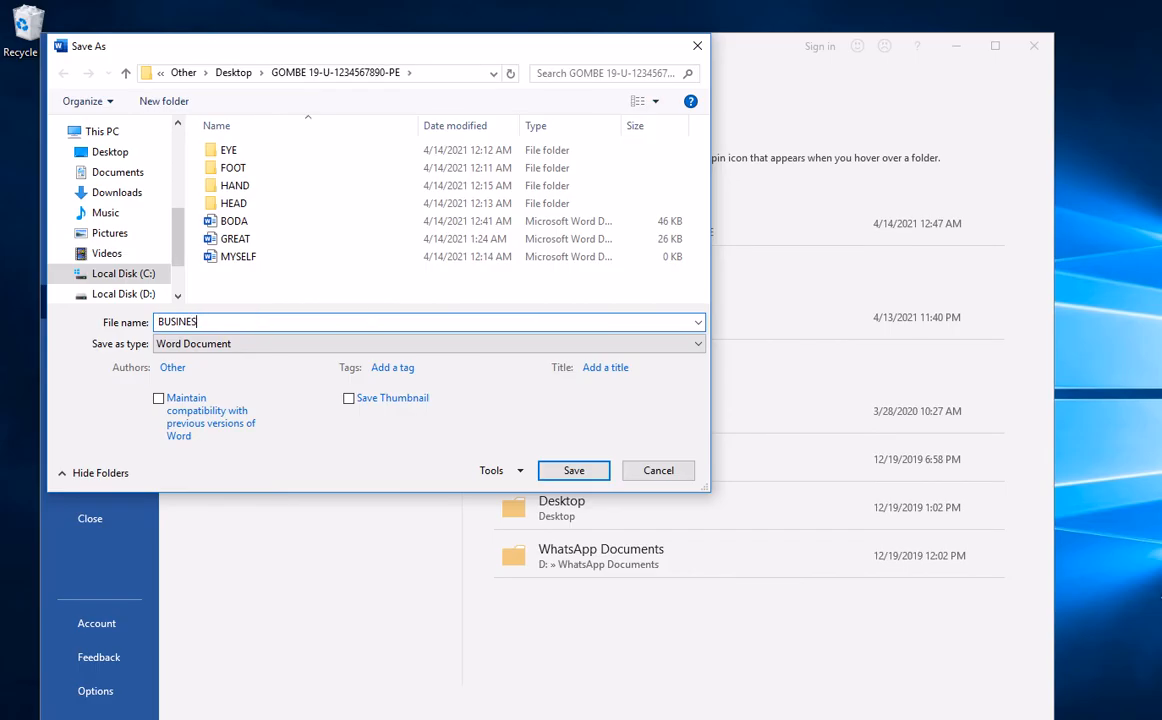
text(S SYSTEMS)
click(558, 476)
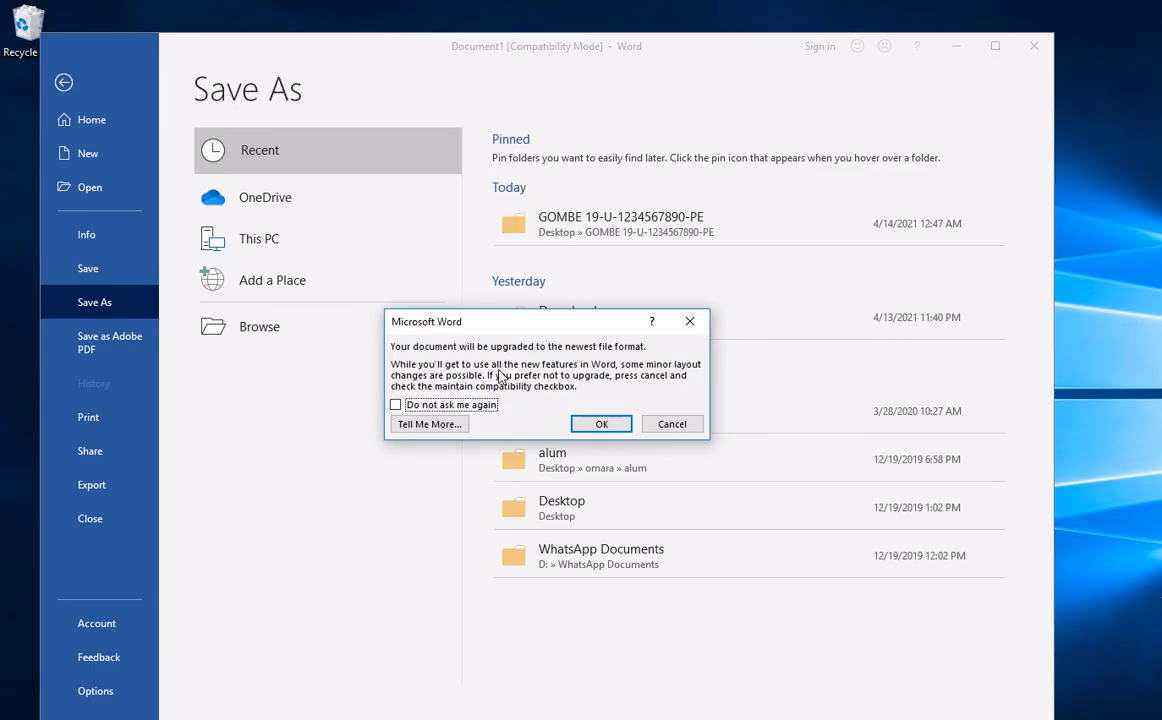
click(600, 424)
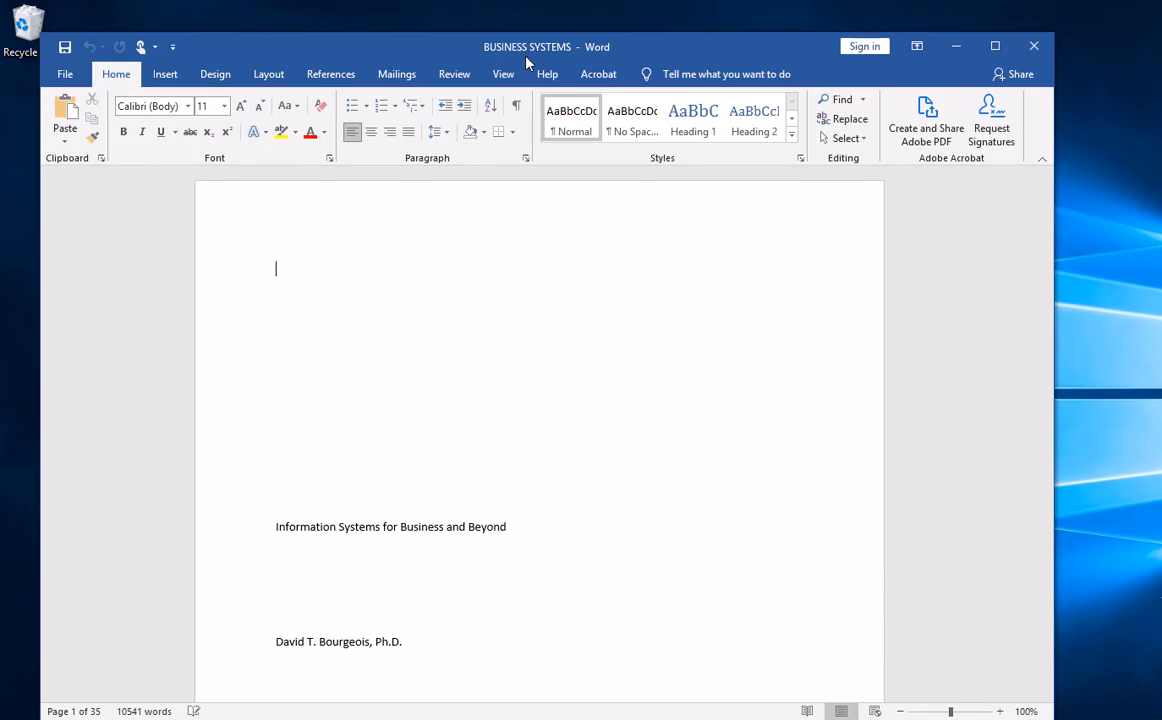
Set the whole document's text to Arial at size 12.
key(ctrl+a)
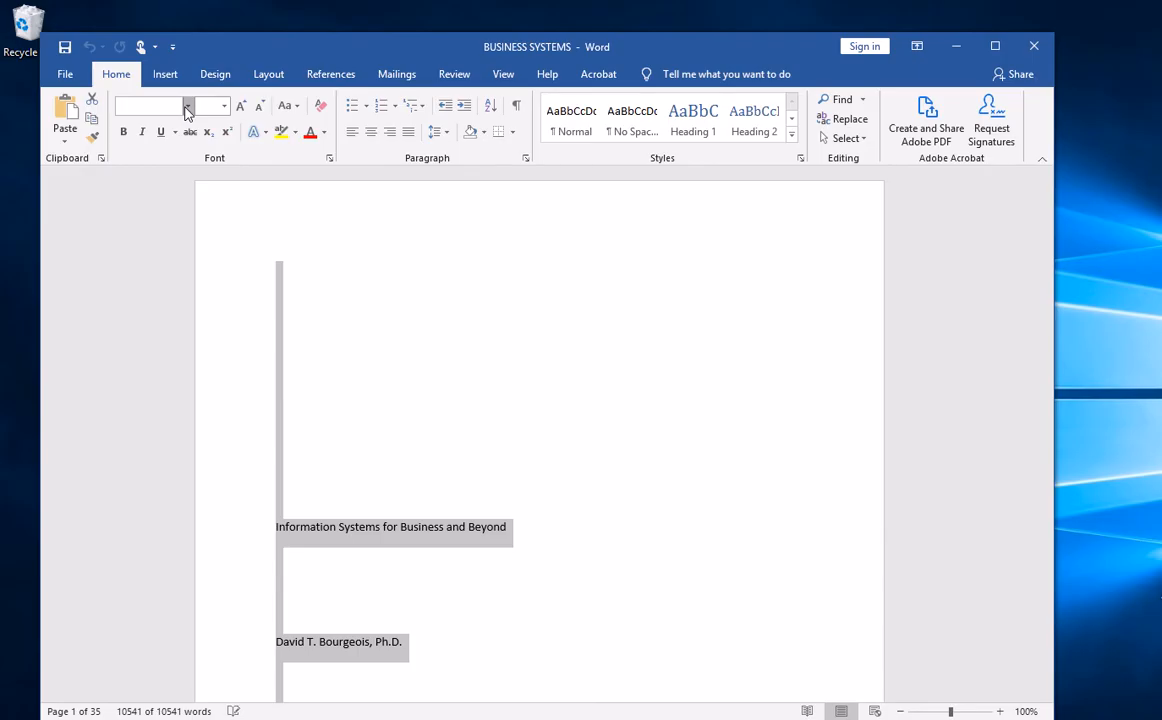
click(186, 106)
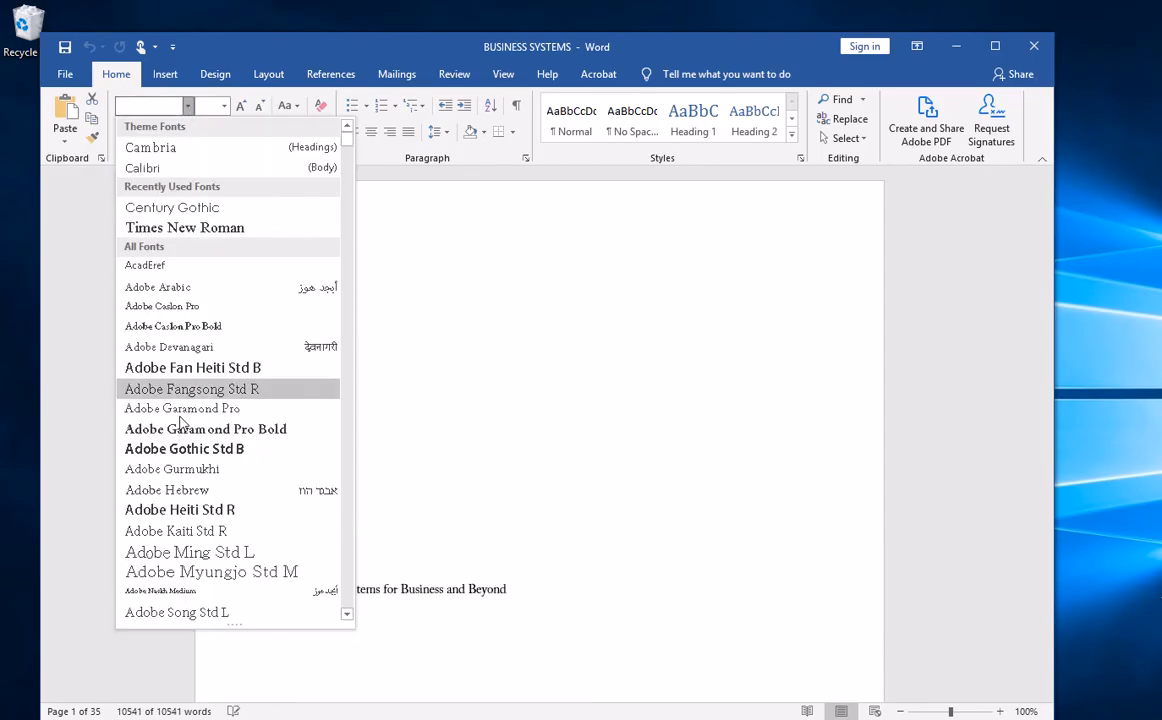
scroll(218, 490, down, 4)
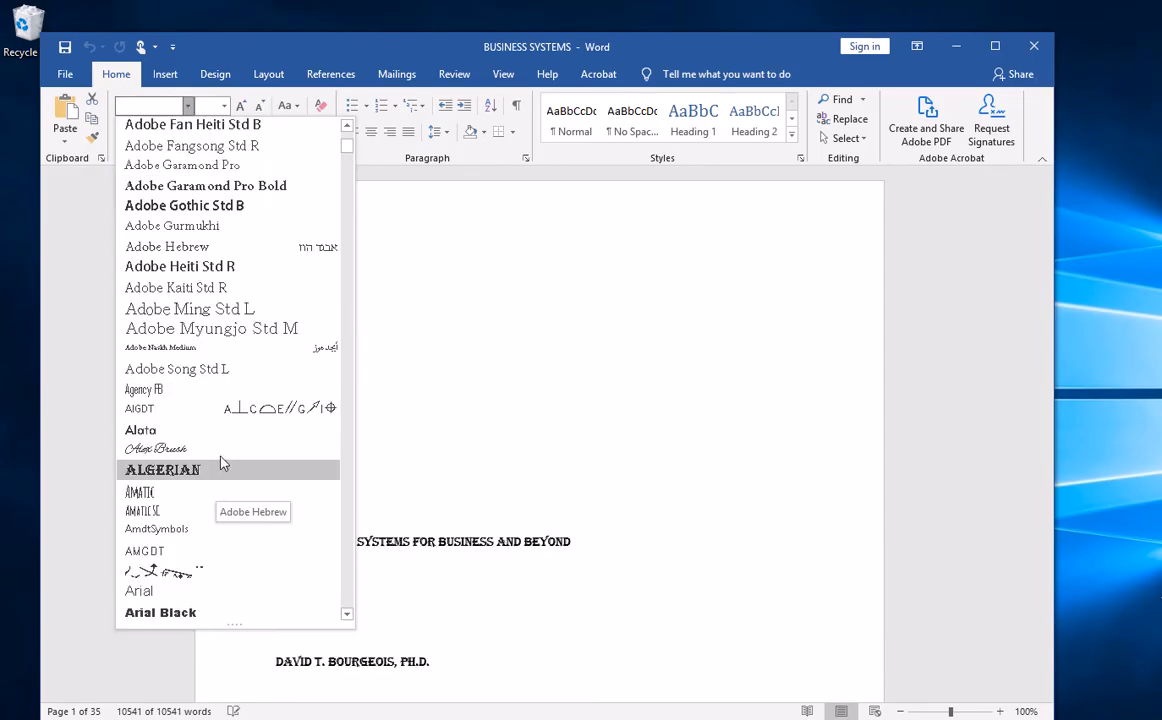
scroll(170, 388, down, 2)
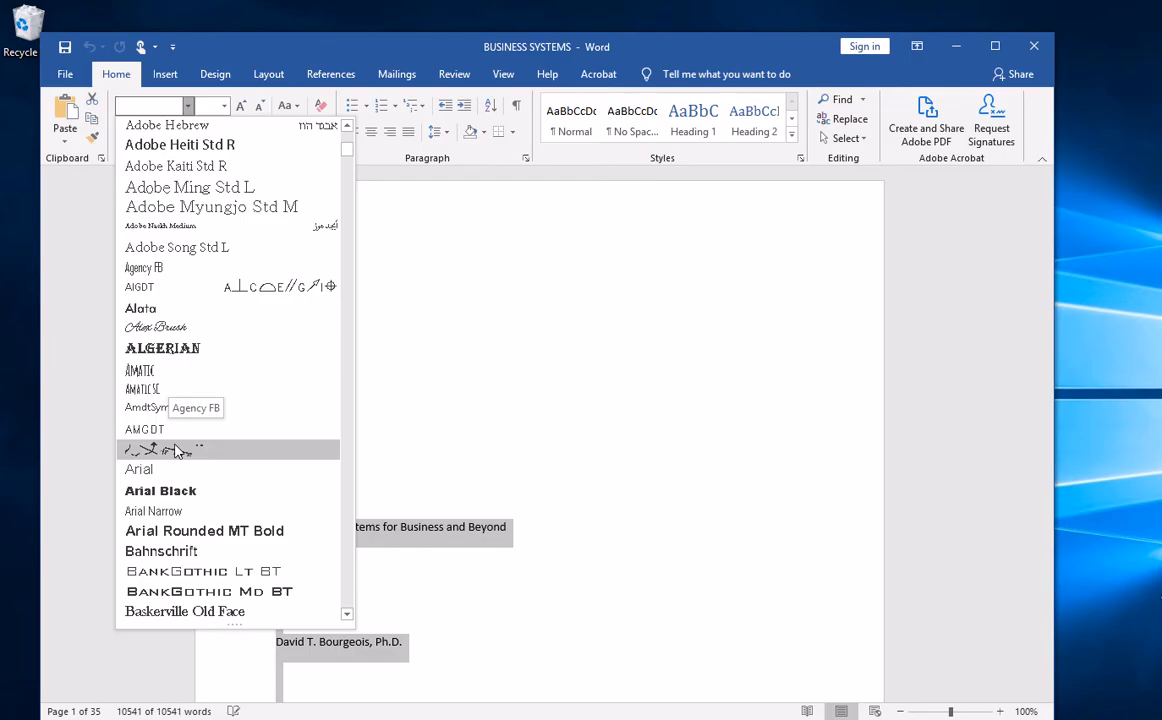
click(162, 477)
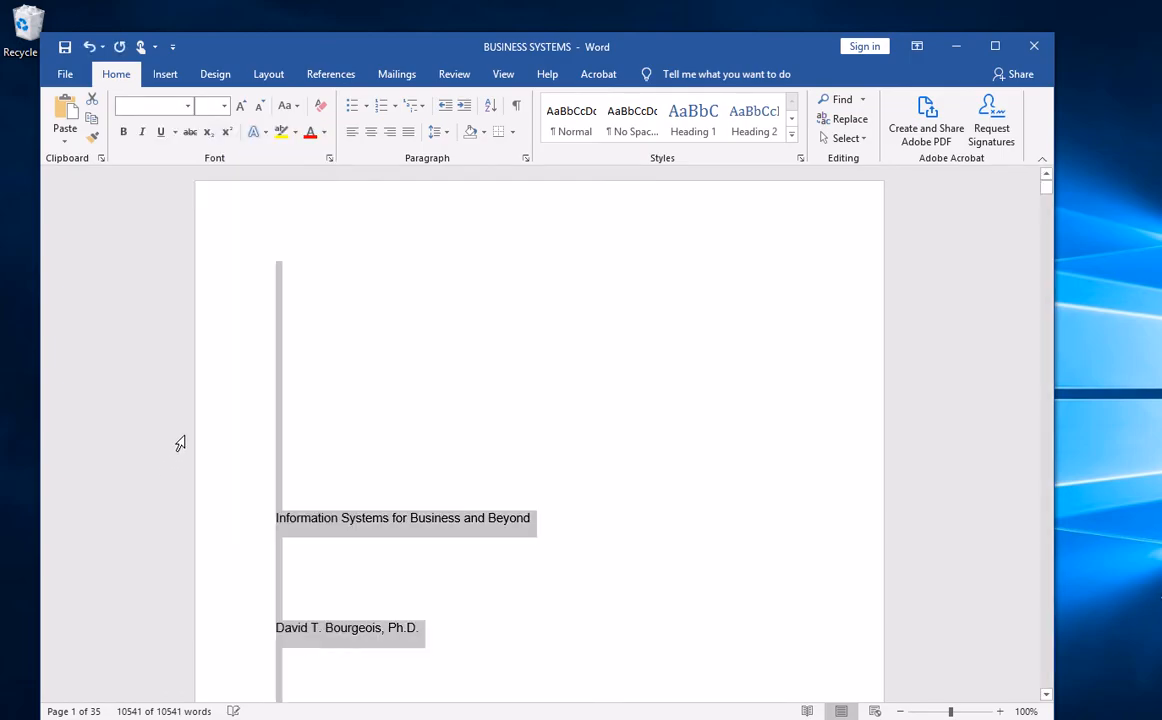
click(224, 107)
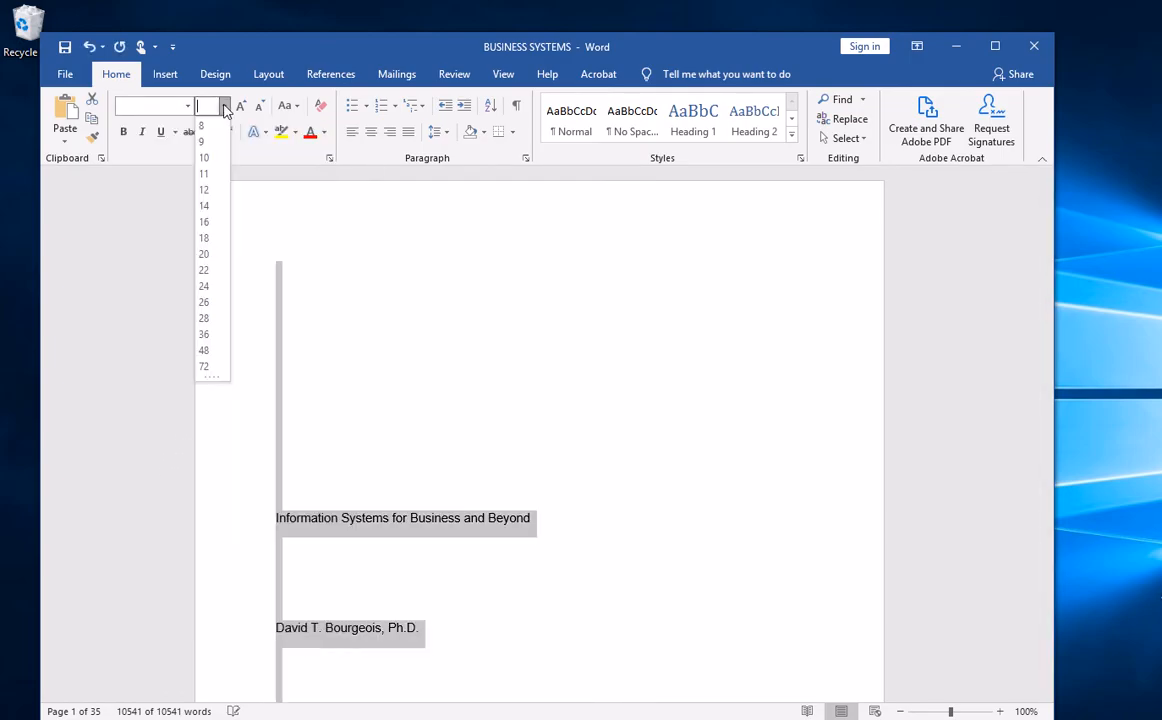
click(204, 190)
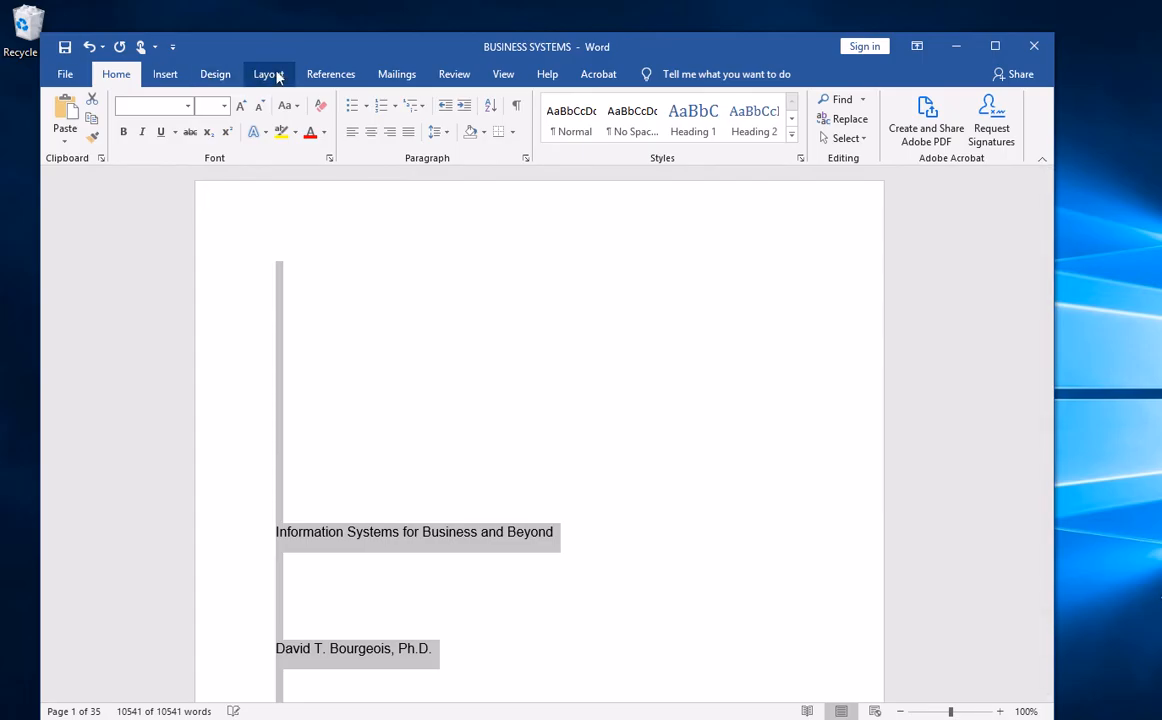
Apply the Narrow page margins of 0.5" on all sides to the document.
click(272, 79)
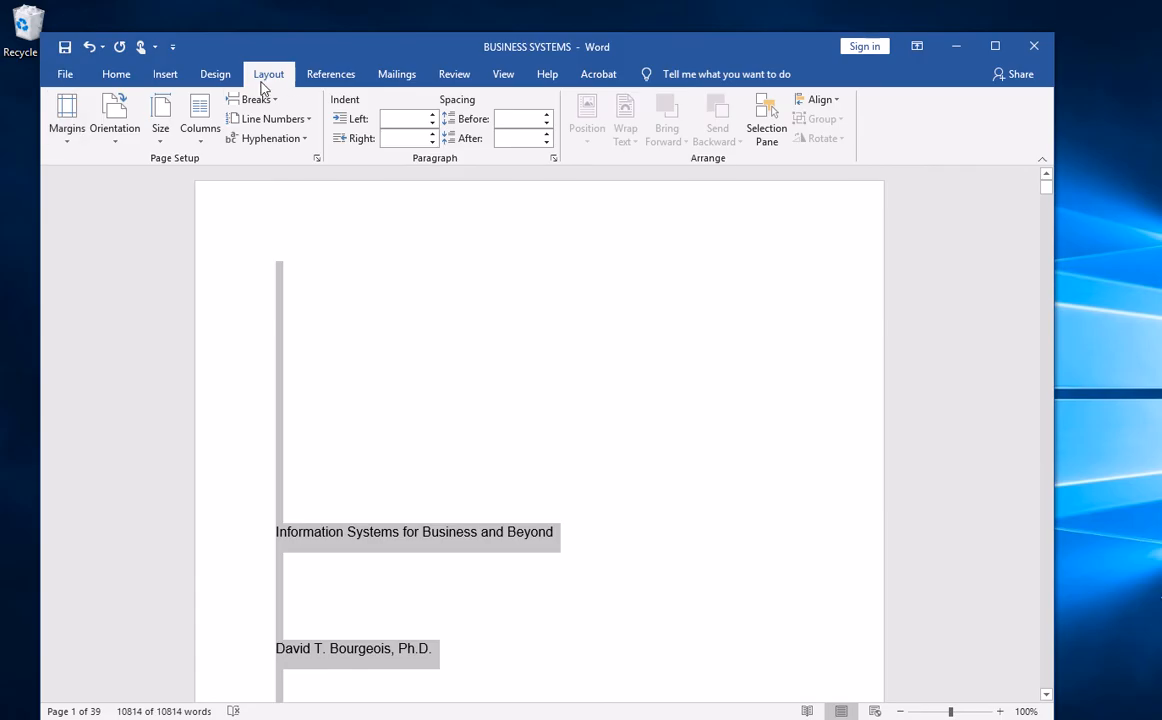
click(68, 145)
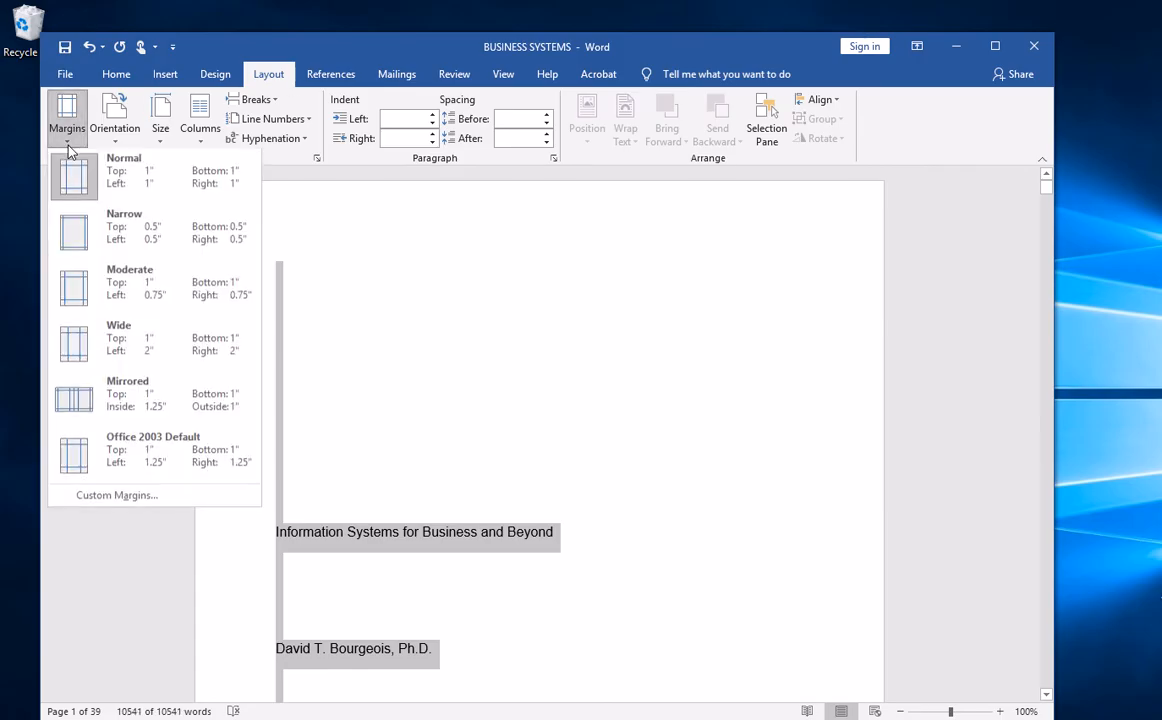
click(122, 240)
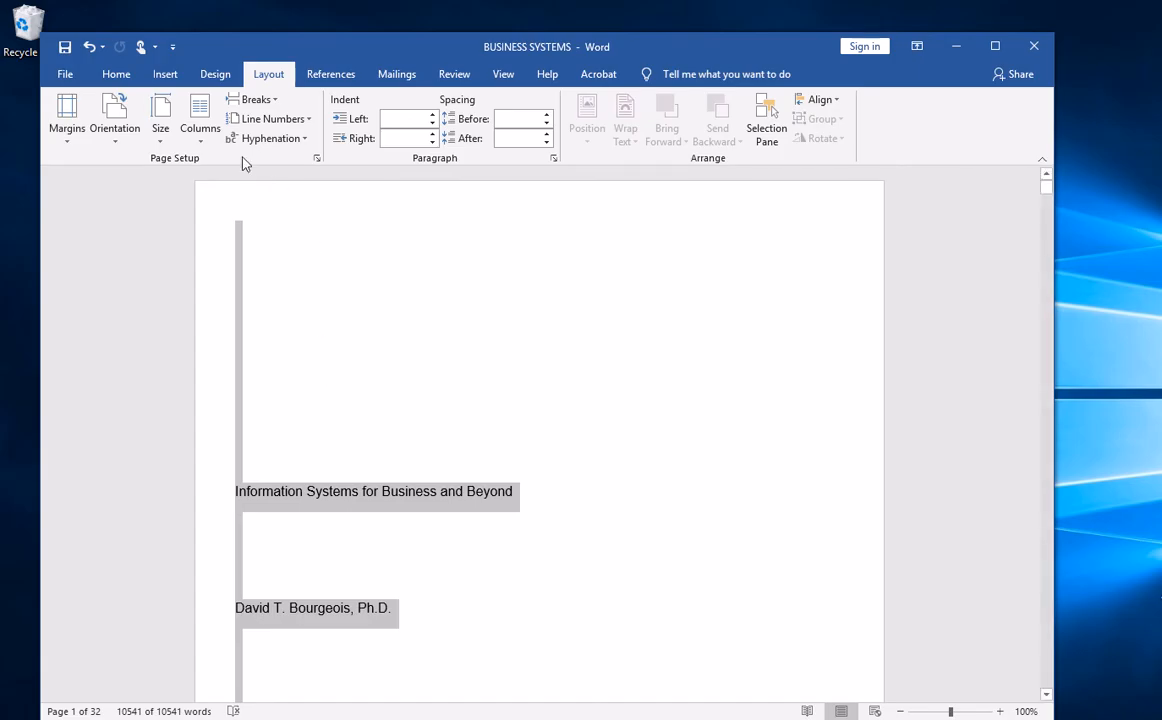
Insert the Banded footer with its centred page number, and return to the body text of page 1.
click(160, 77)
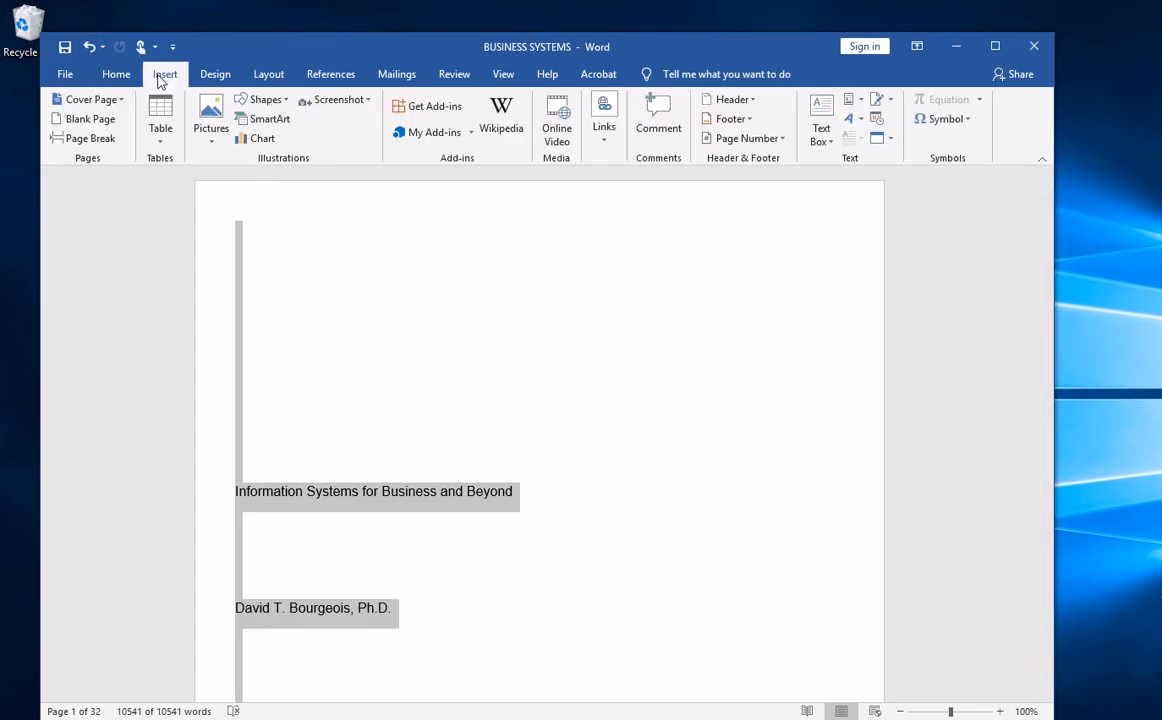
click(436, 349)
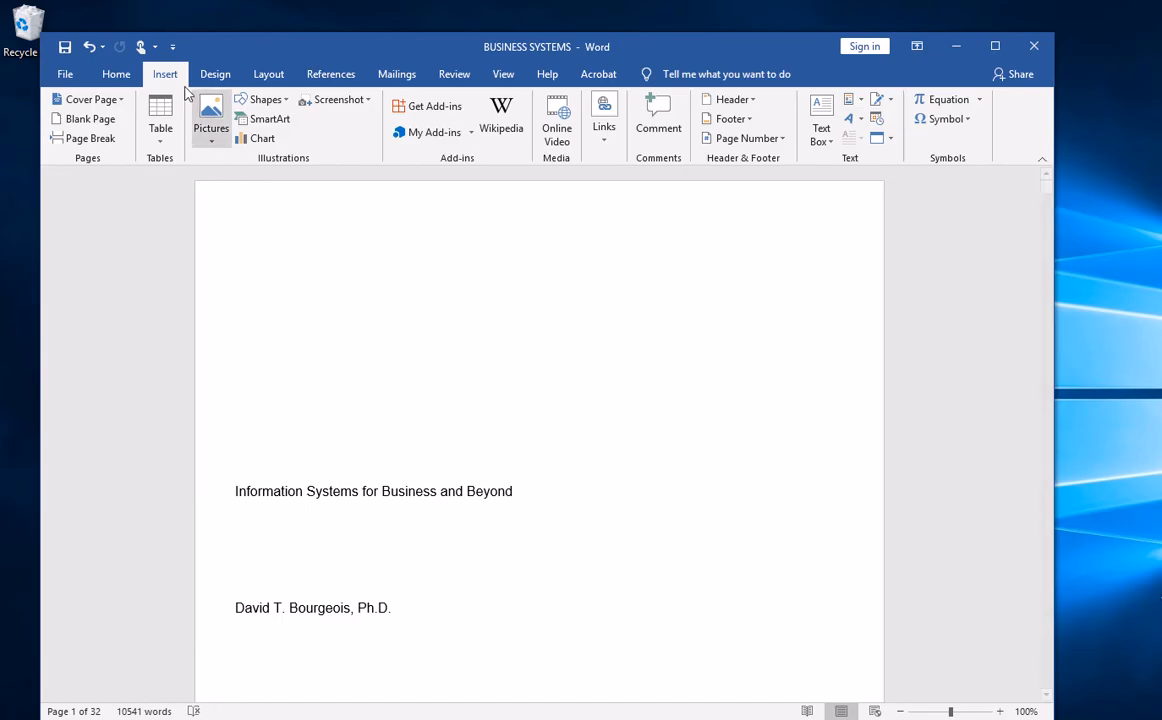
click(727, 118)
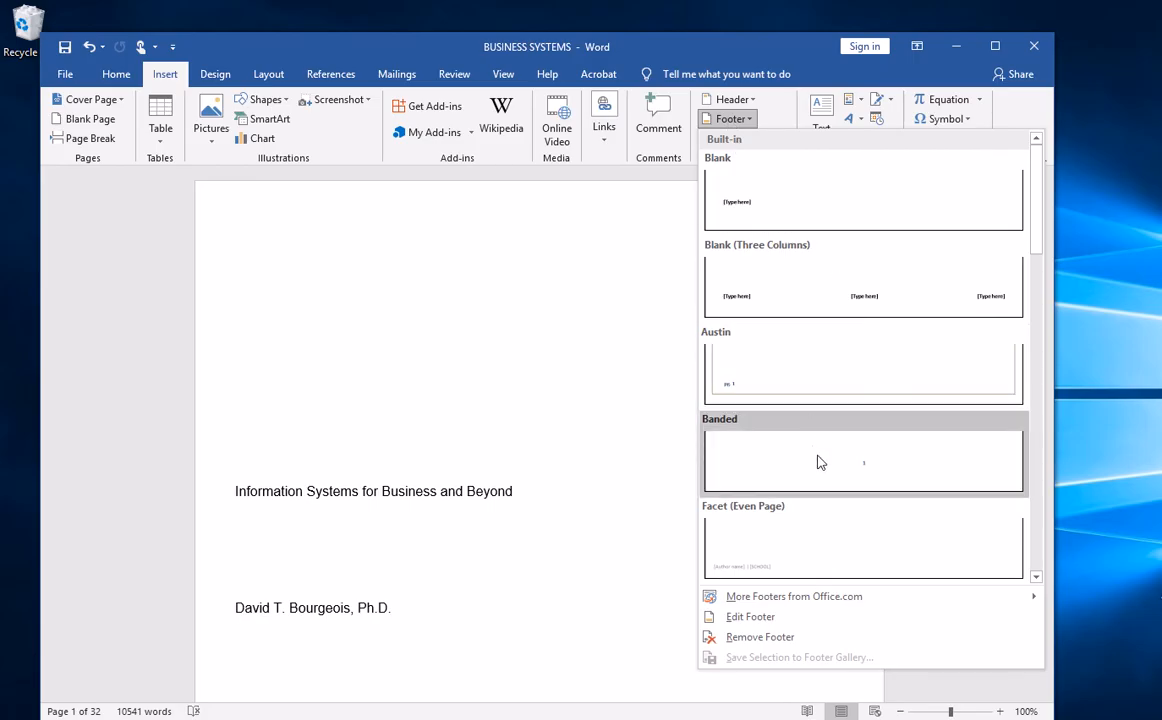
click(865, 477)
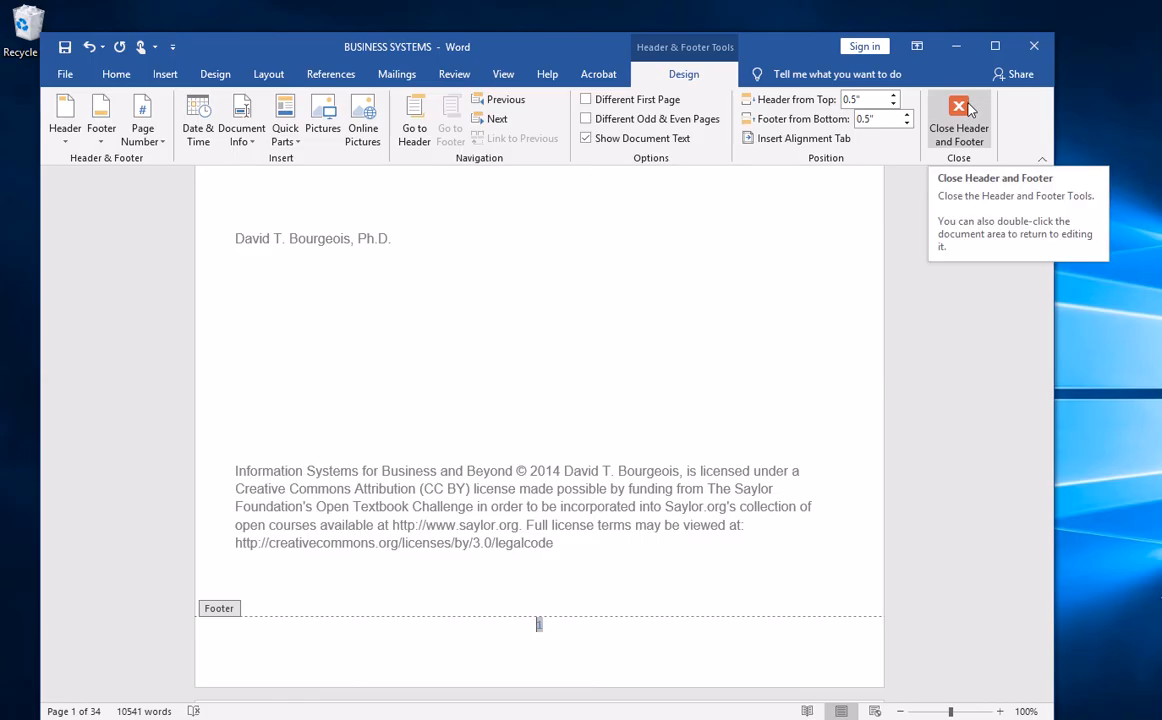
double_click(560, 545)
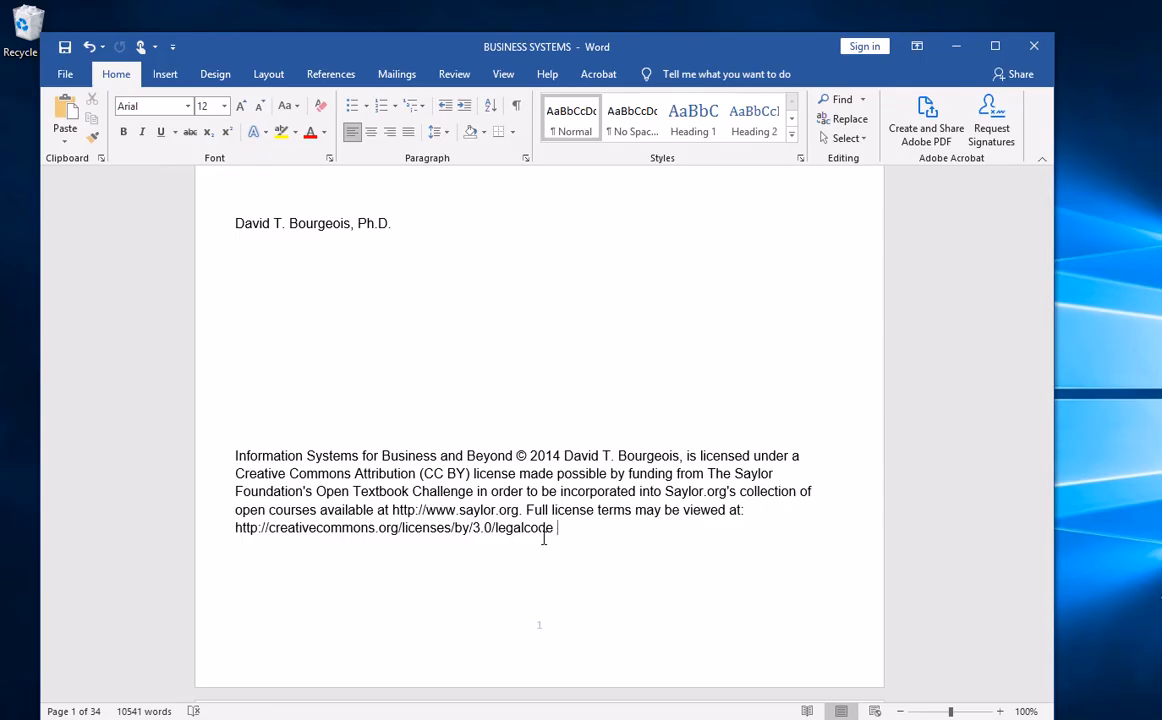
Search the document for CHAPTER and place the cursor in front of the Chapter 1 heading.
click(166, 75)
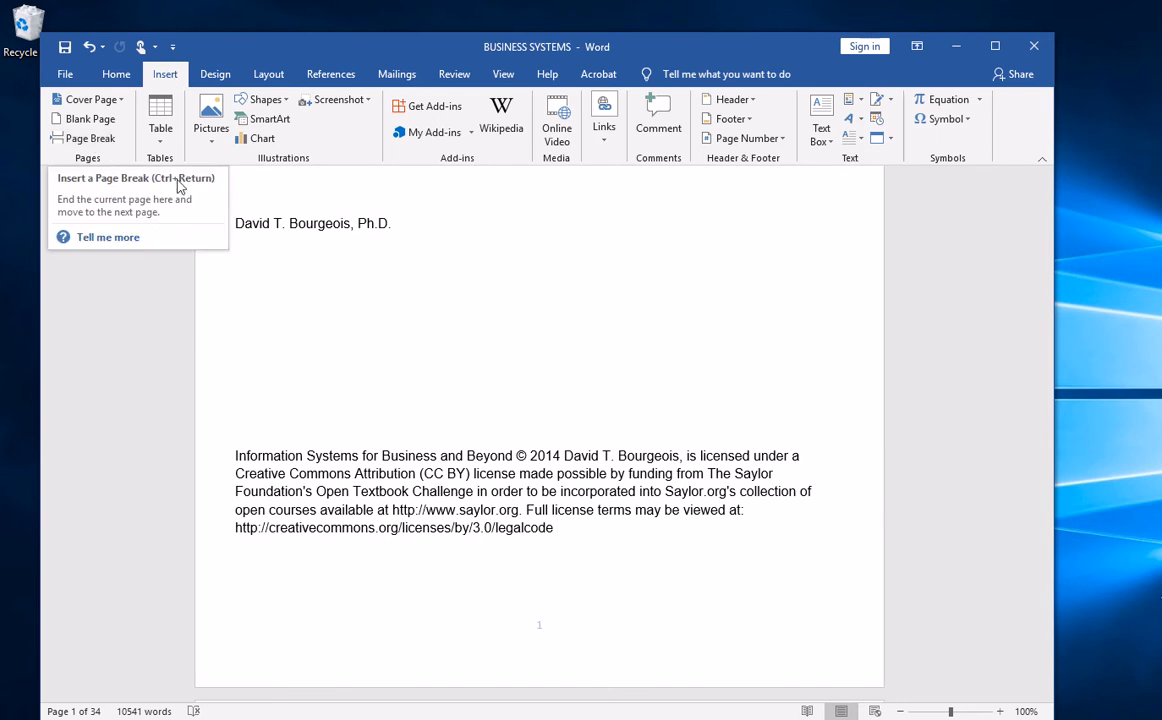
scroll(265, 218, down, 1)
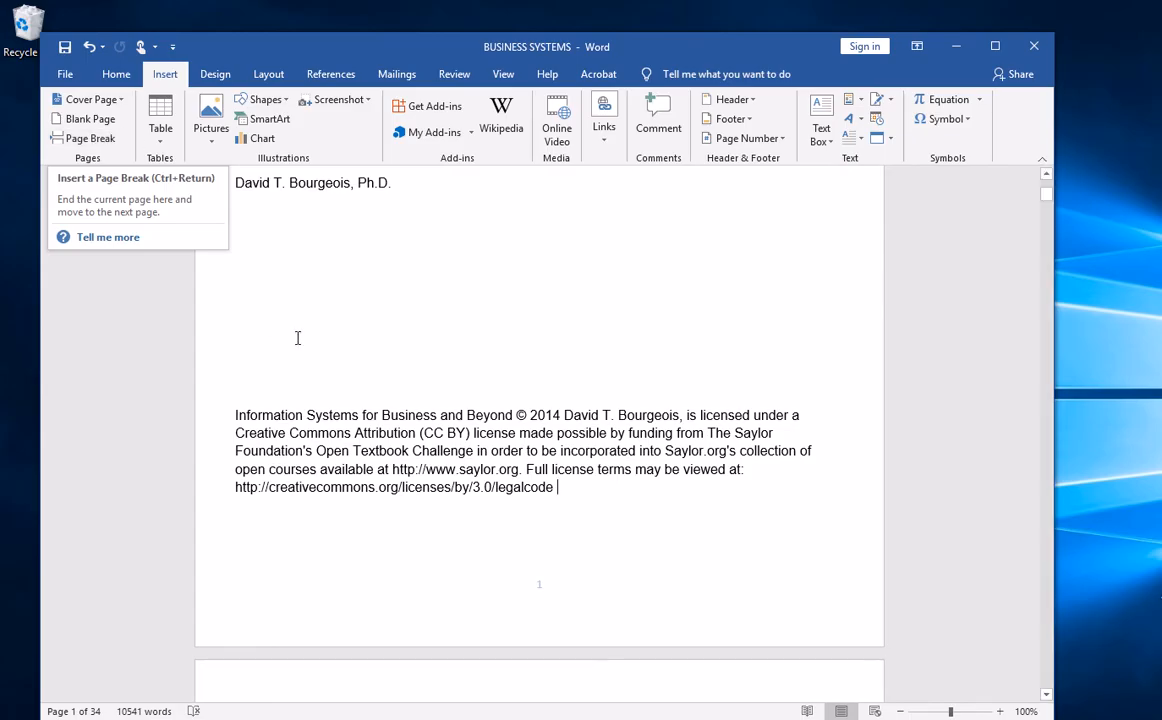
scroll(316, 355, down, 4)
scroll(242, 289, up, 5)
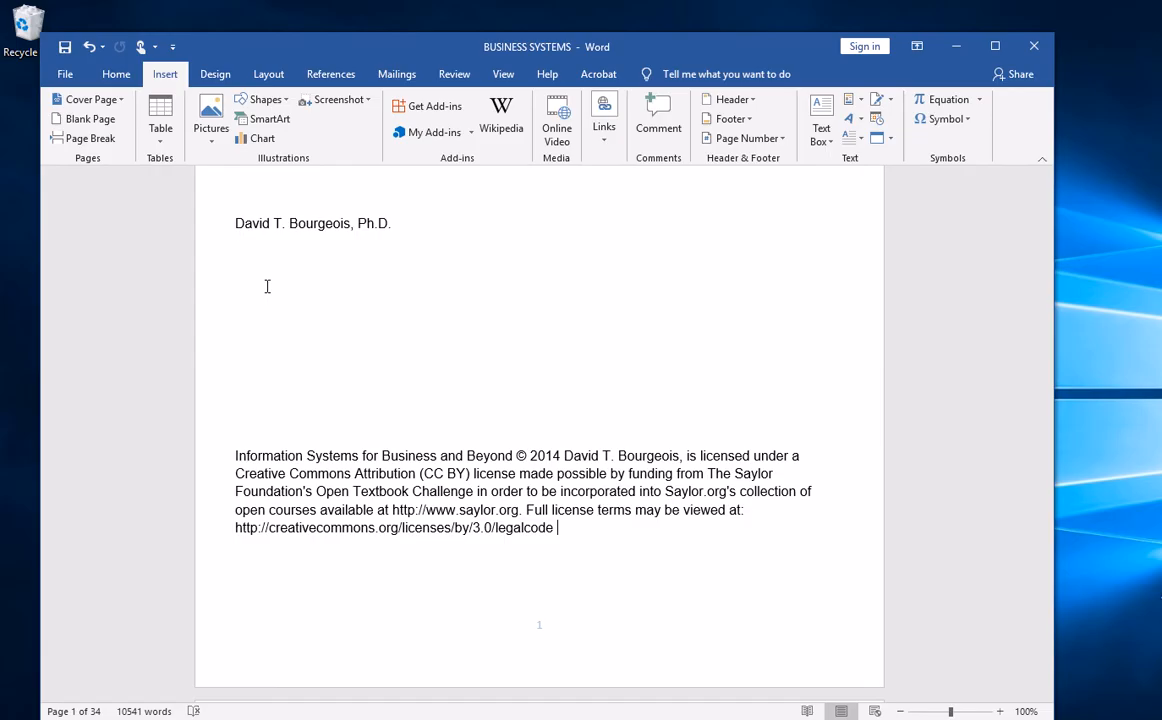
key(ctrl+f)
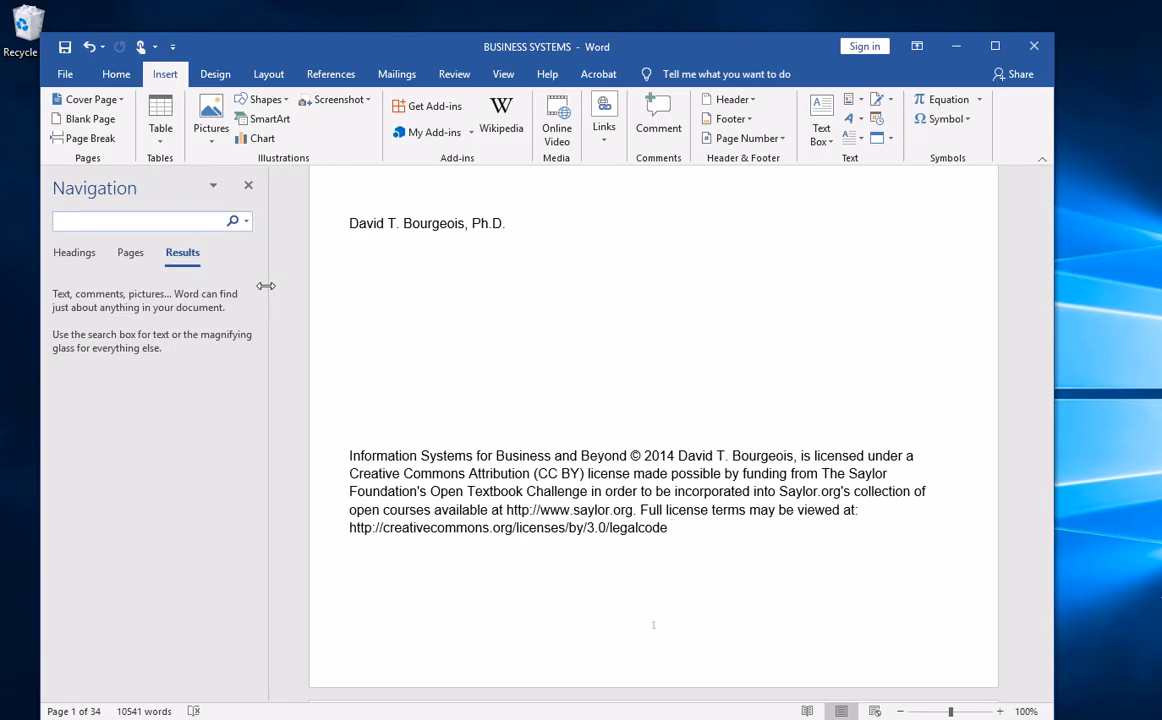
text(C)
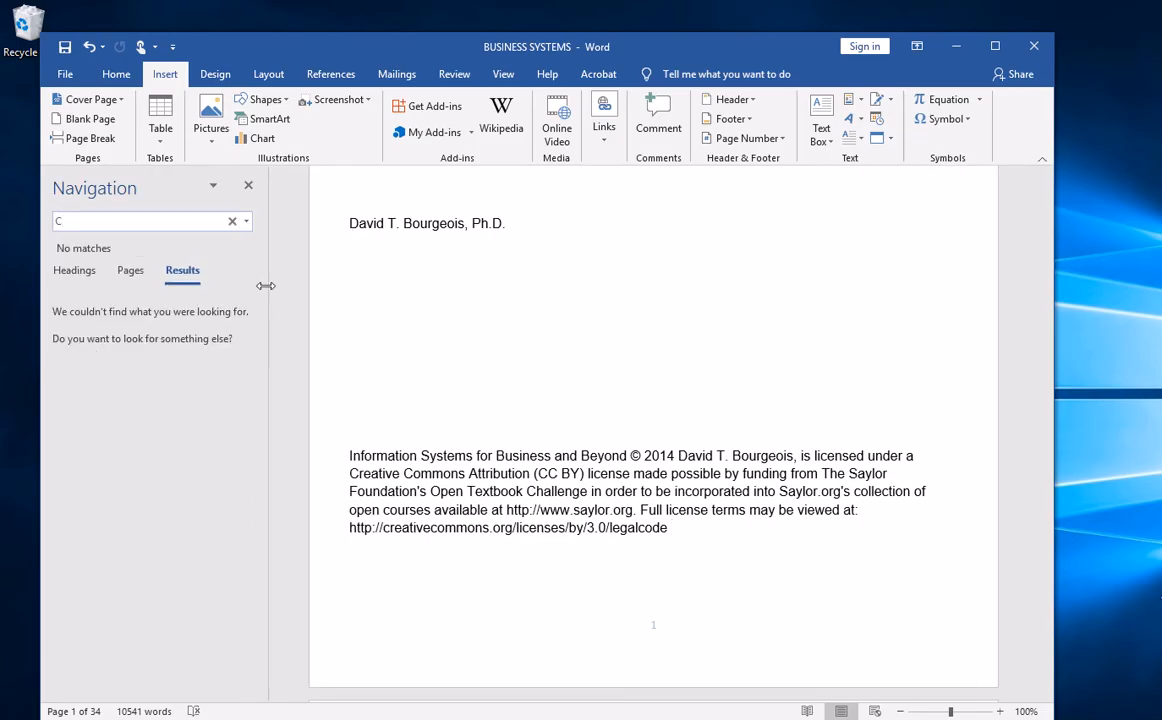
text(HAPTER)
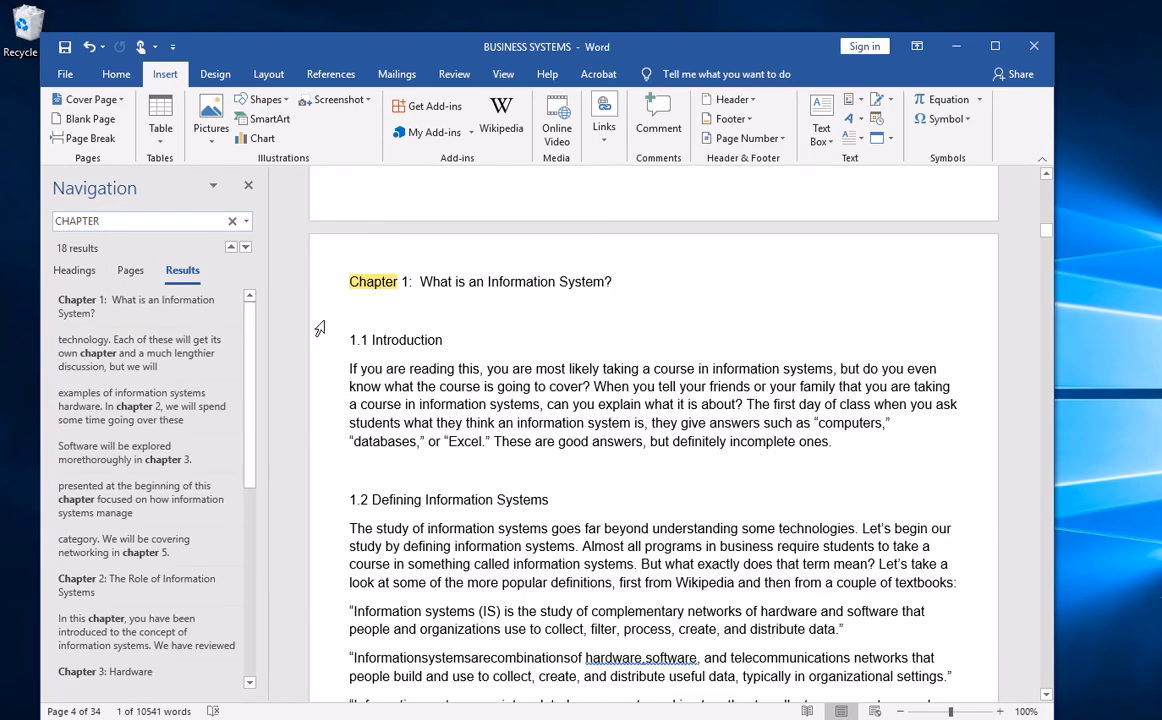
click(349, 282)
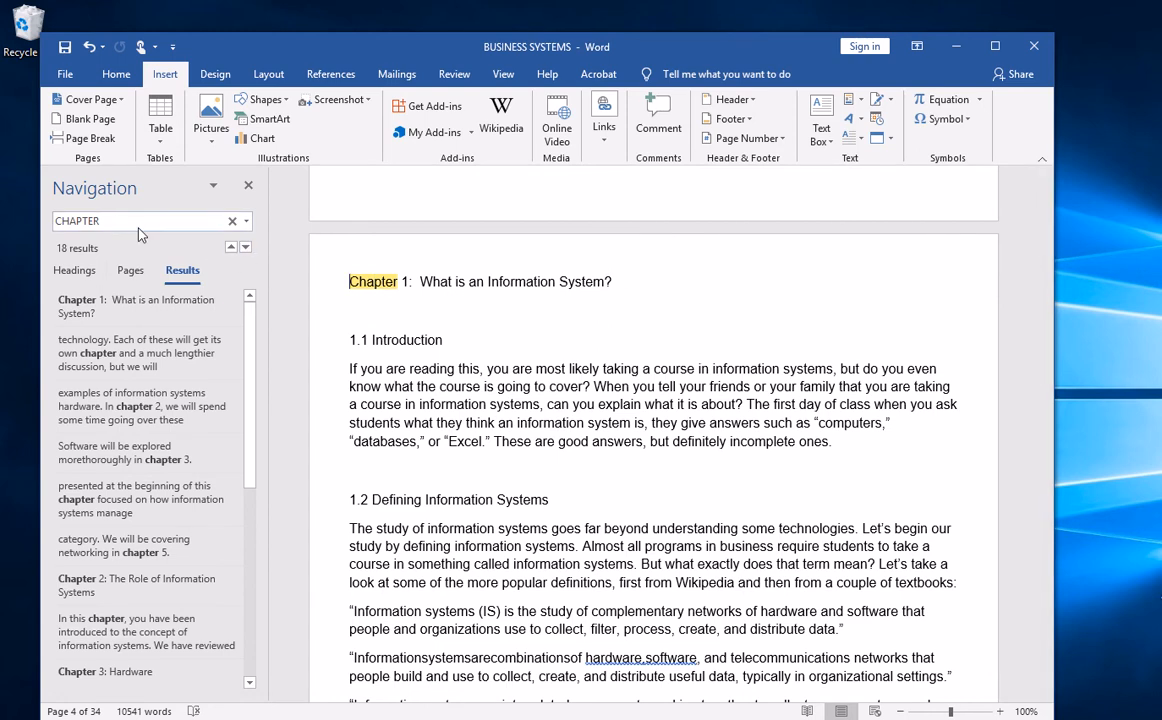
Advance through the CHAPTER matches from the Chapter 1 heading to the heading "Chapter 2: The Role of Information Systems".
click(247, 253)
click(247, 253)
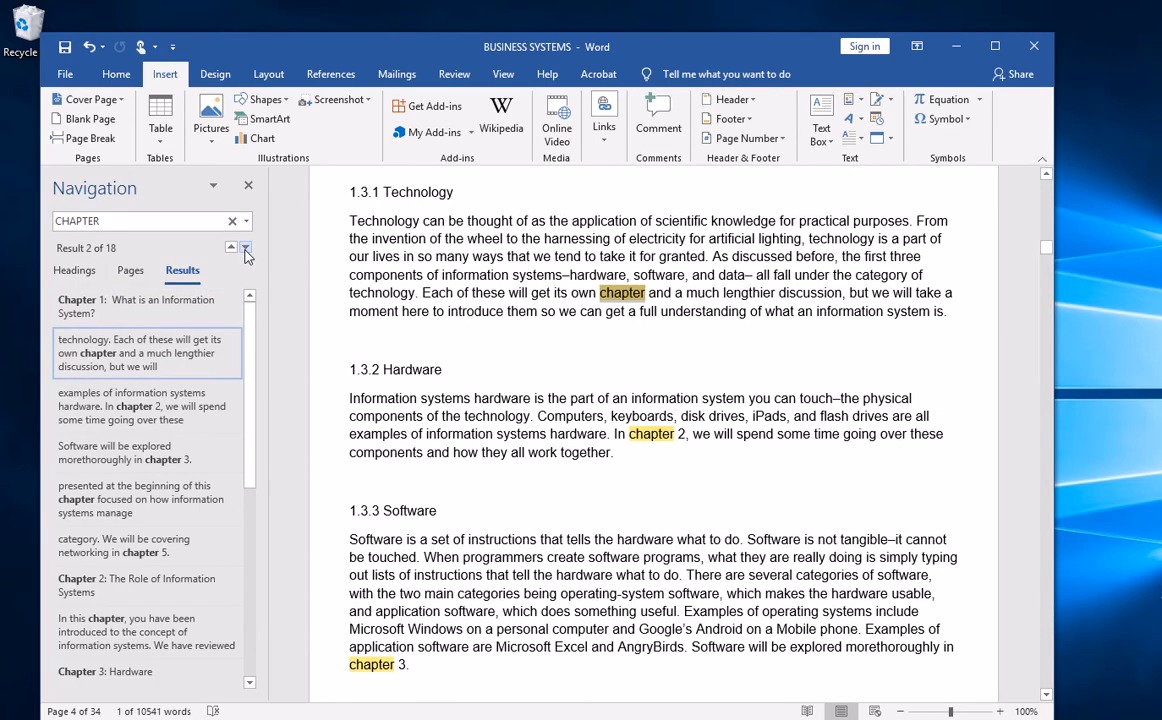
click(247, 253)
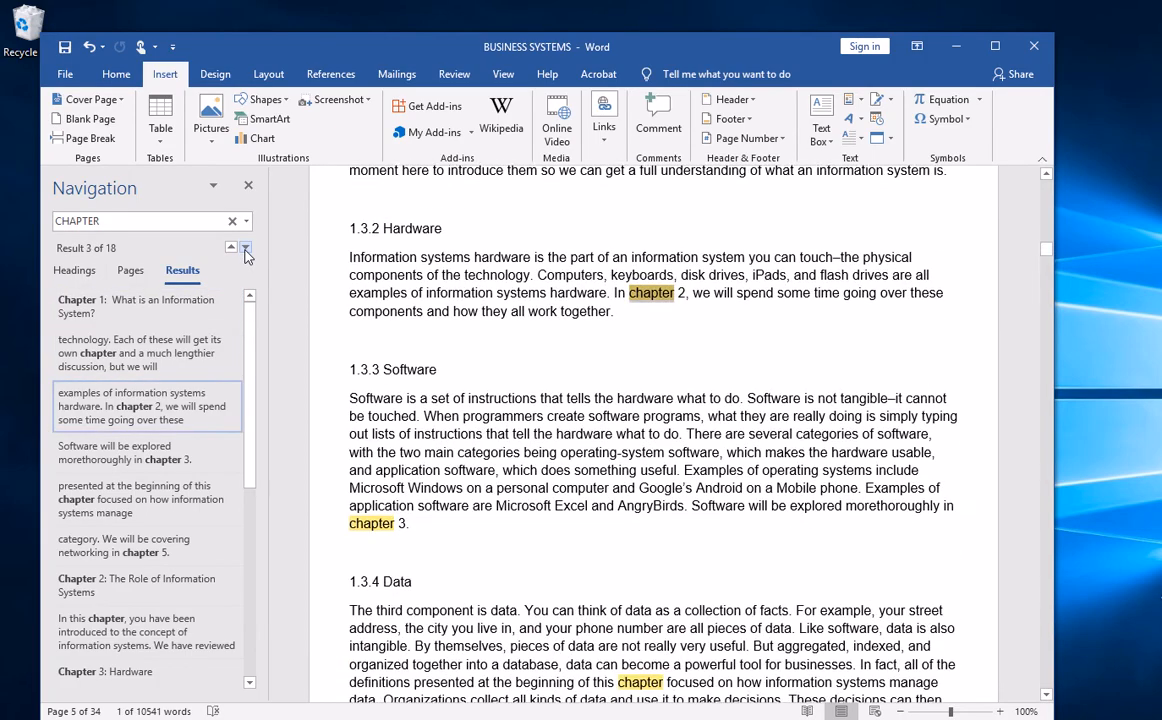
click(247, 253)
click(247, 253)
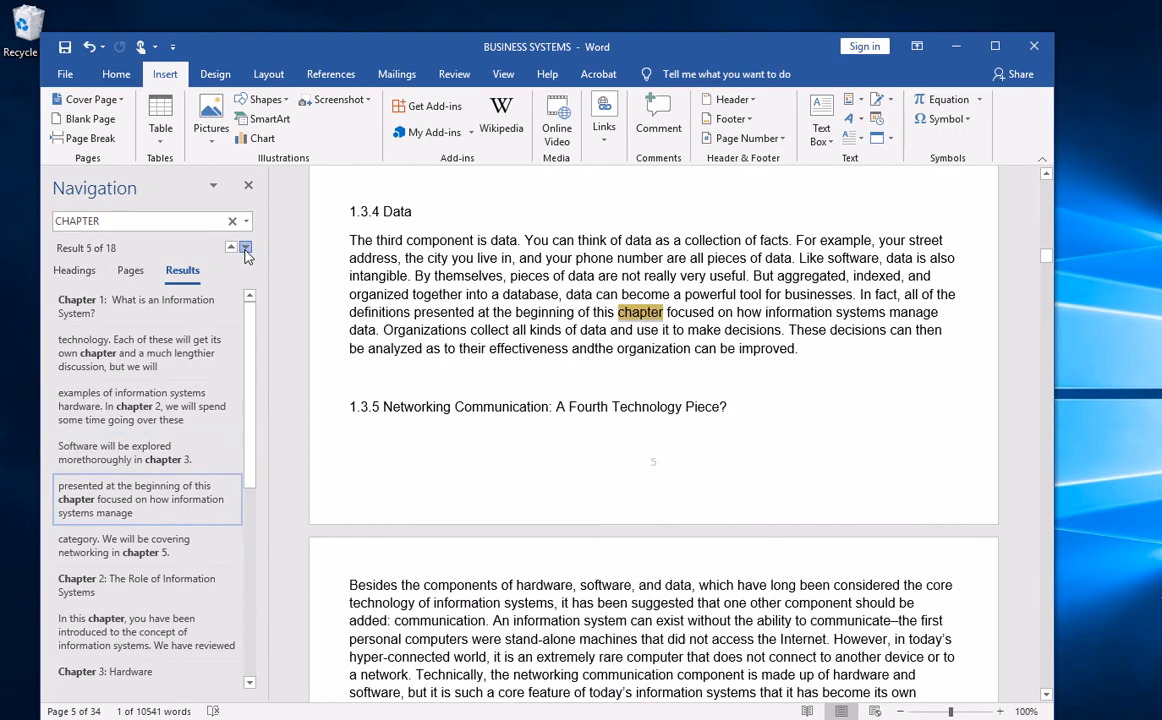
click(247, 253)
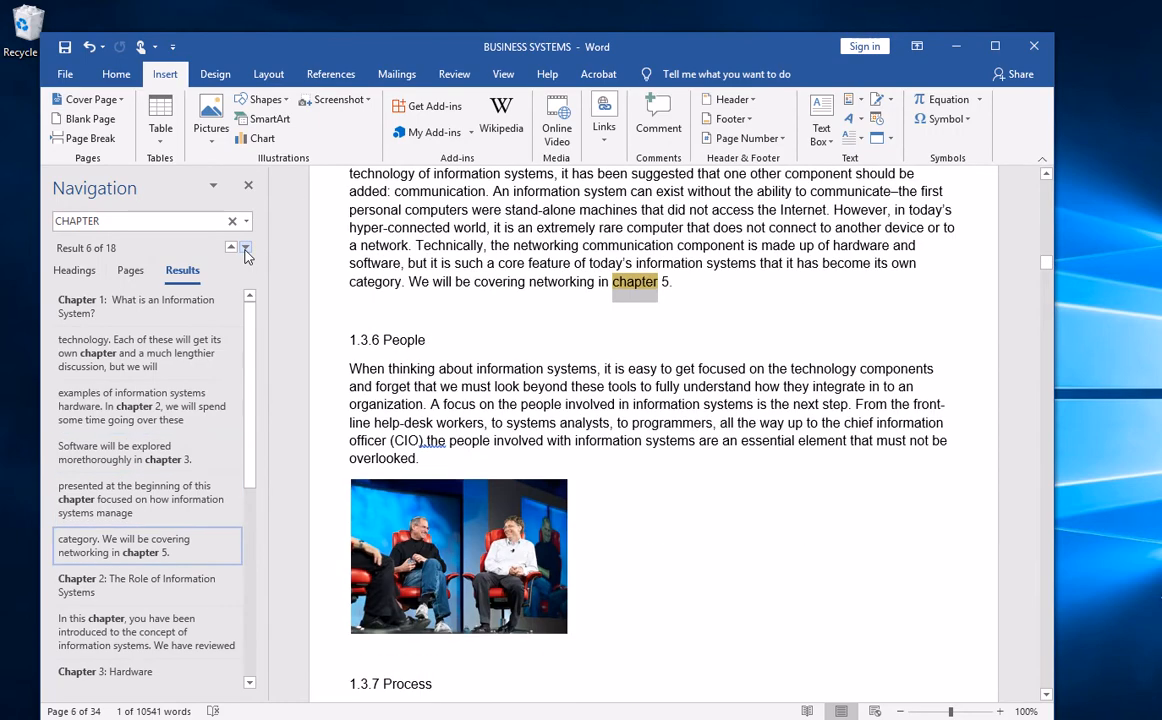
click(247, 253)
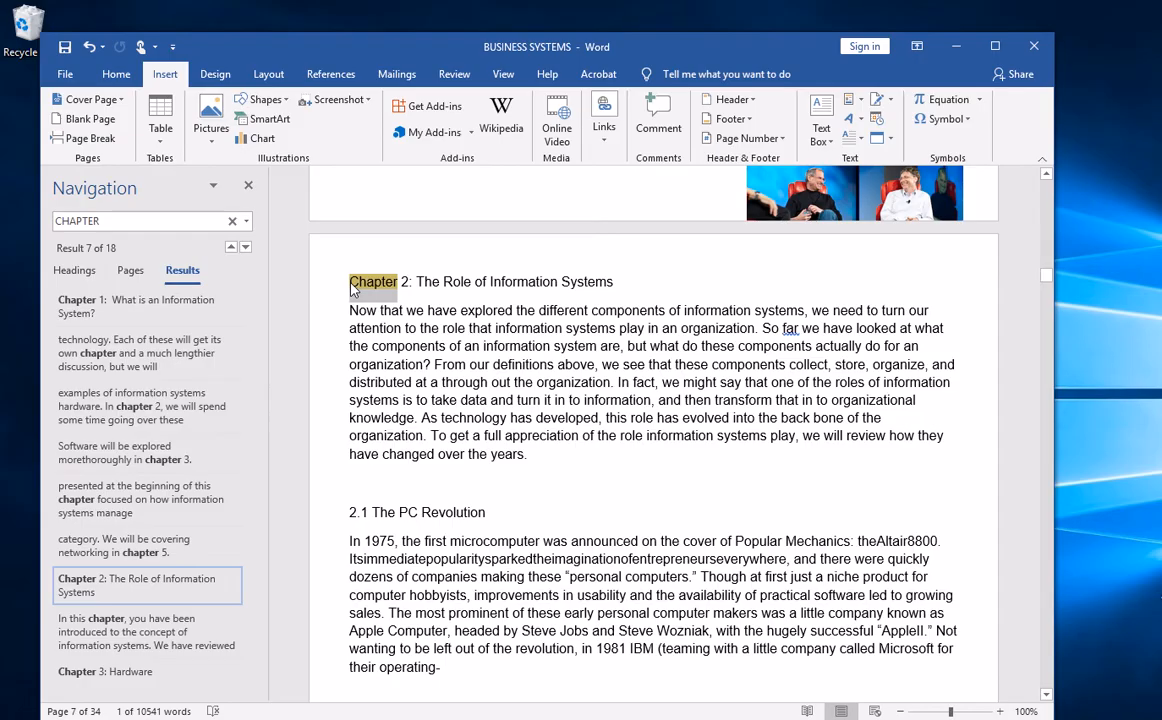
Insert a page break in front of the heading "Chapter 2: The Role of Information Systems".
click(351, 287)
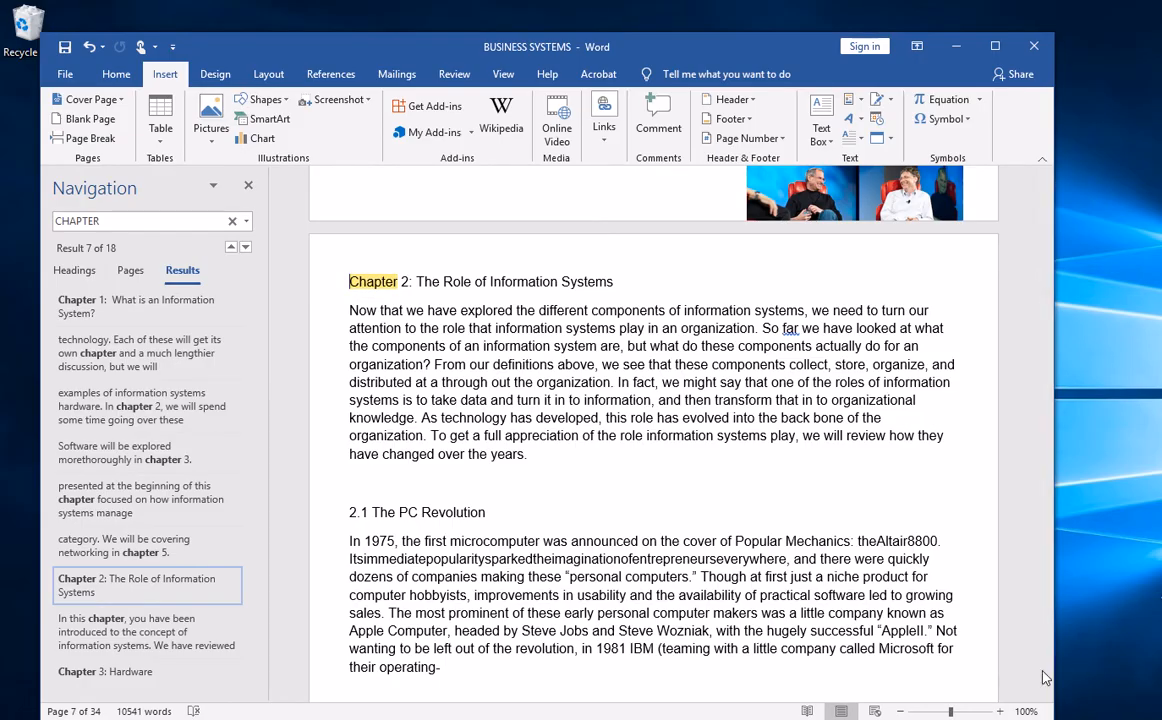
click(1001, 711)
click(1001, 712)
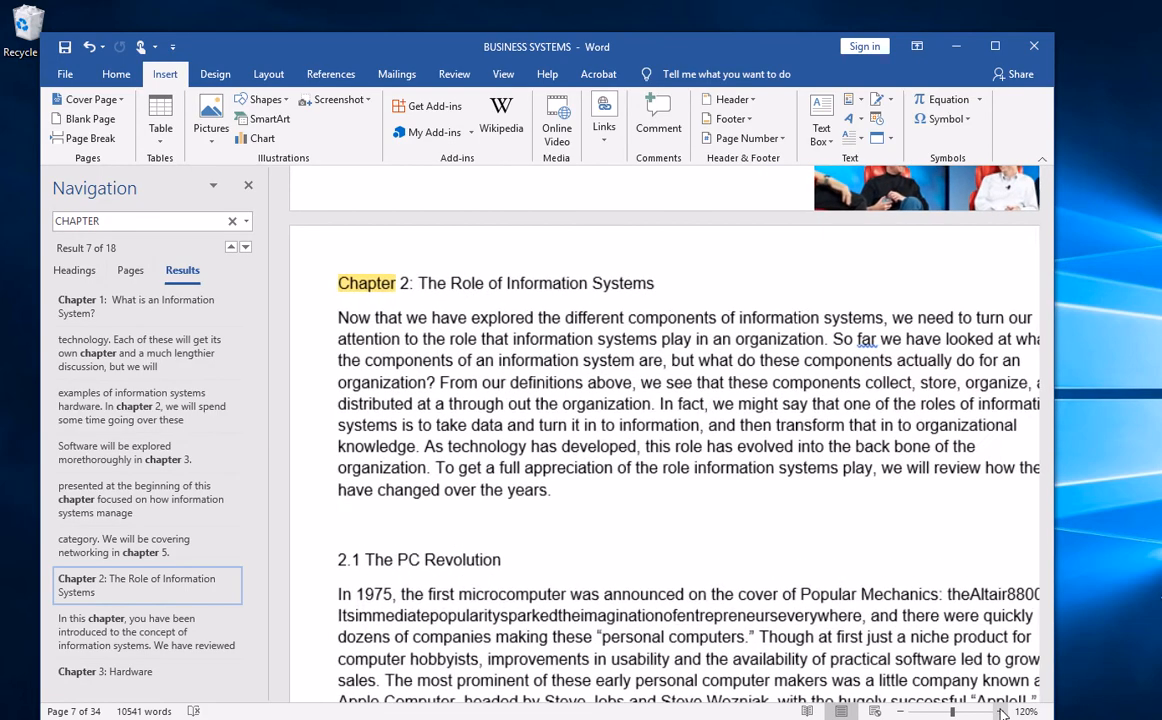
click(1001, 712)
click(1001, 712)
click(1001, 712)
click(1001, 712)
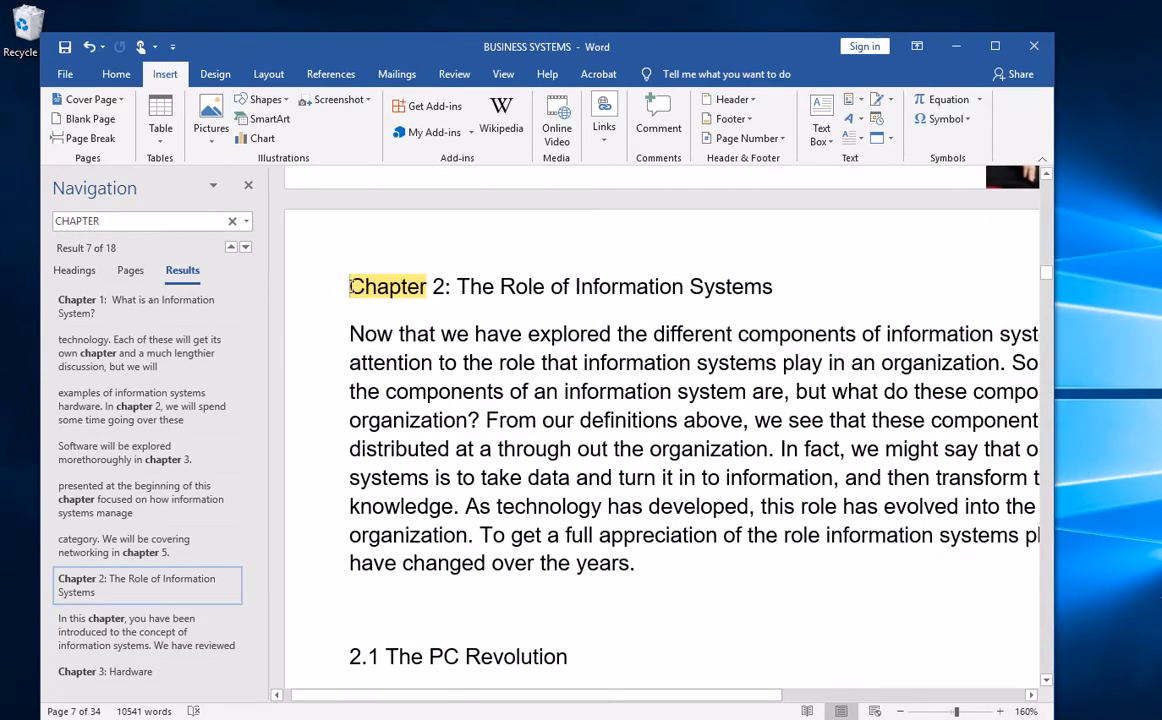
key(ctrl+Return)
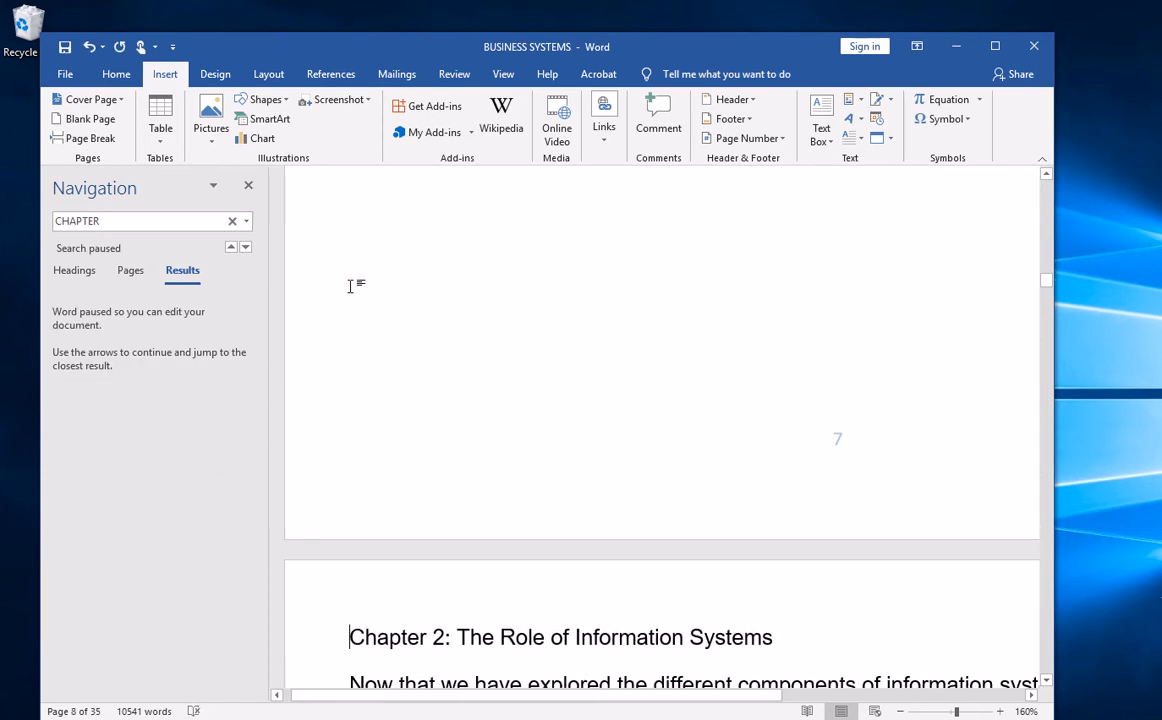
scroll(379, 286, down, 3)
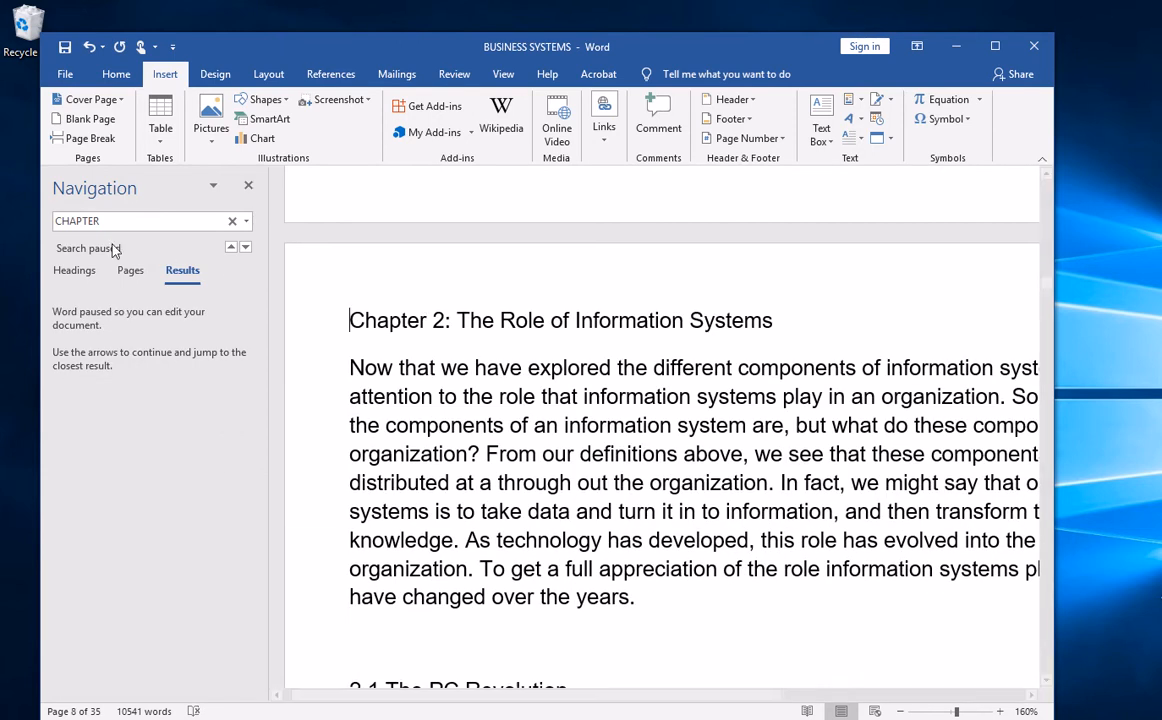
Find the heading "Chapter 3: Hardware" among the CHAPTER matches and insert a page break in front of it.
click(246, 249)
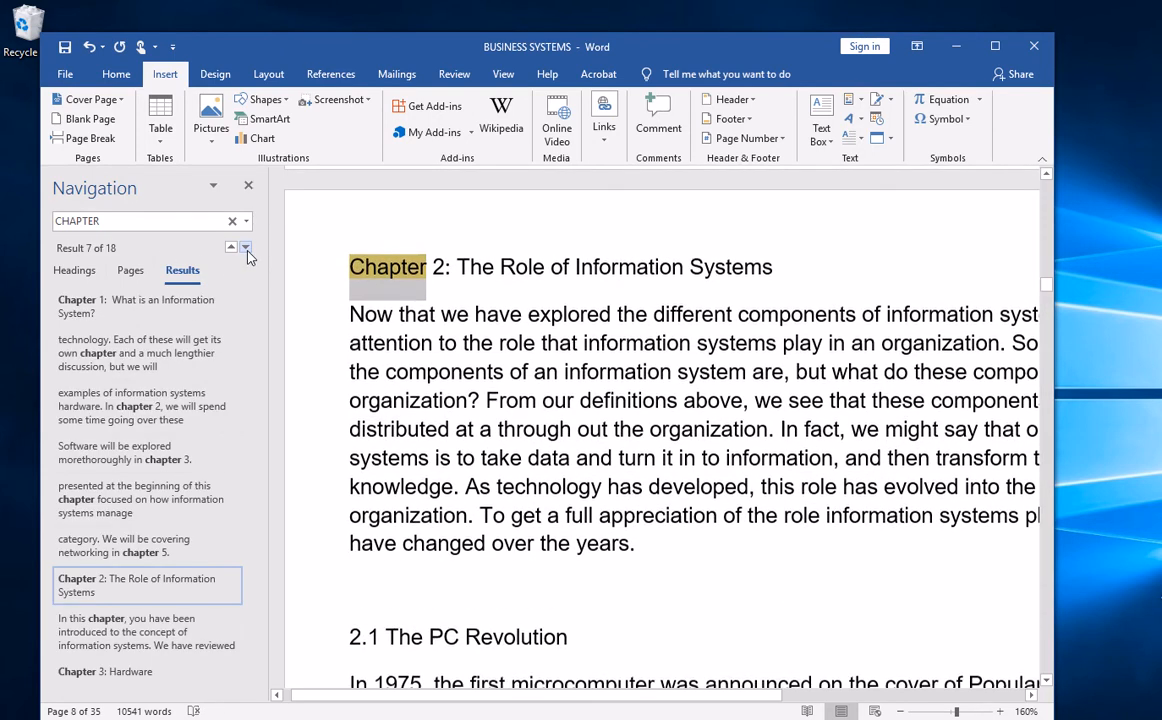
click(247, 255)
click(247, 255)
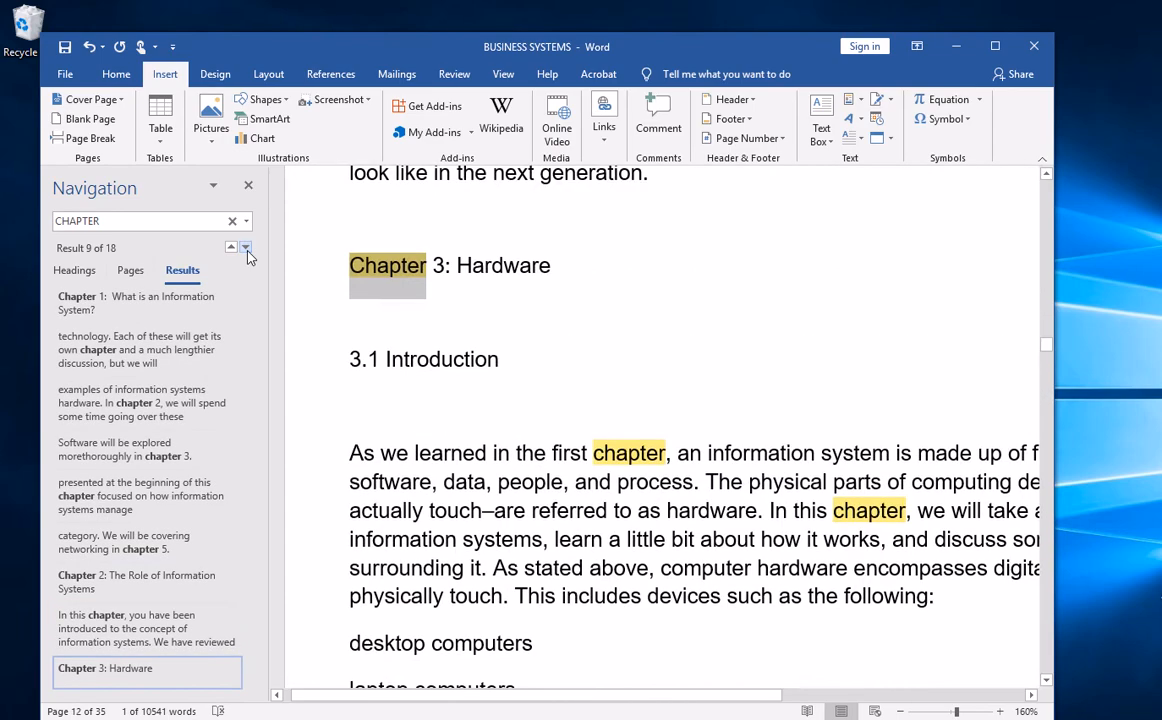
click(351, 272)
key(ctrl+Return)
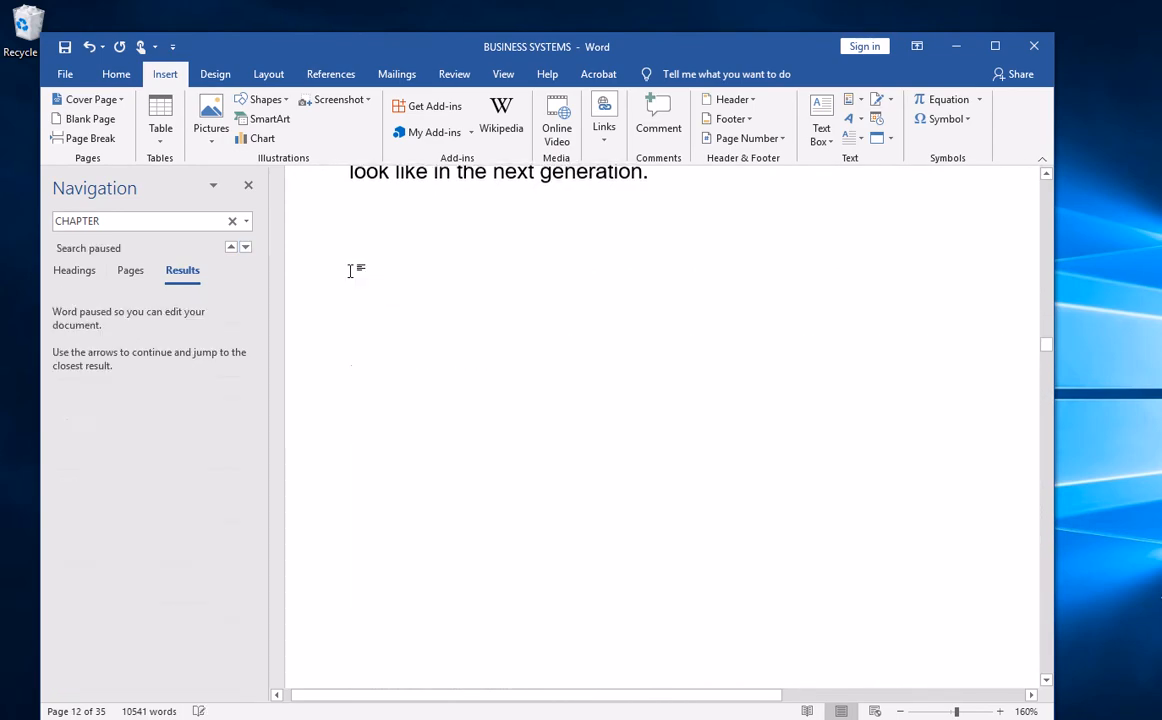
Advance through the CHAPTER matches to the heading "Chapter 4: Software" and insert a page break in front of it.
click(245, 248)
click(246, 250)
click(245, 248)
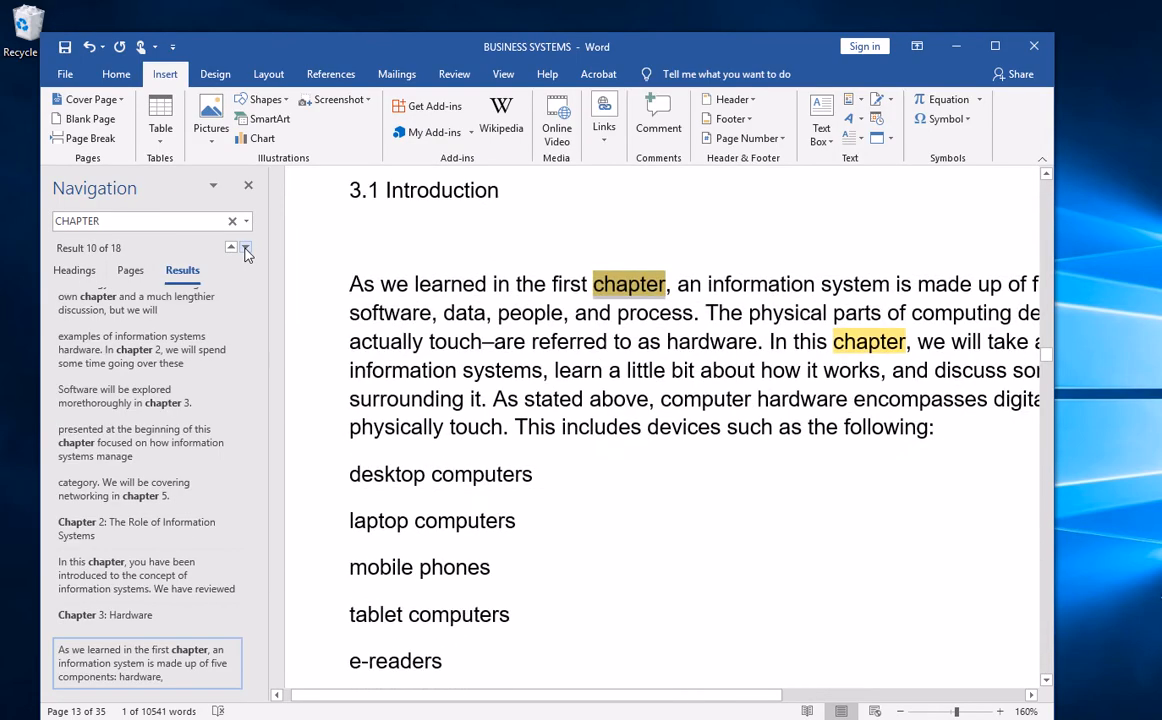
click(245, 248)
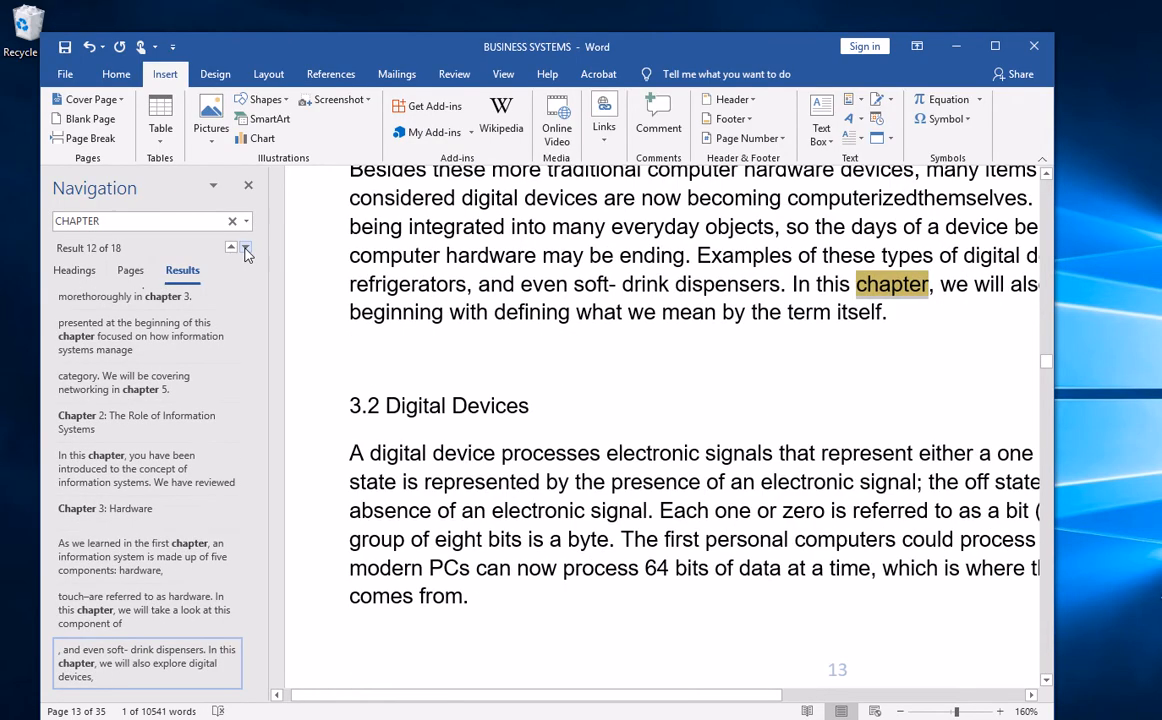
click(245, 248)
click(245, 248)
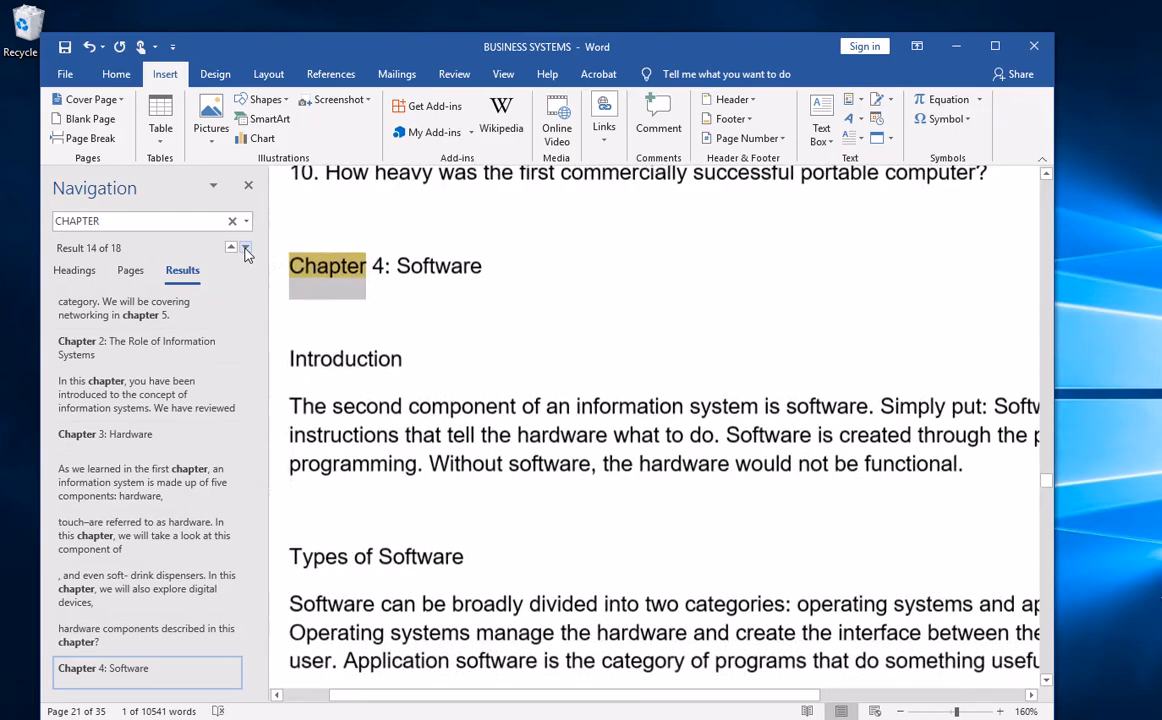
click(292, 277)
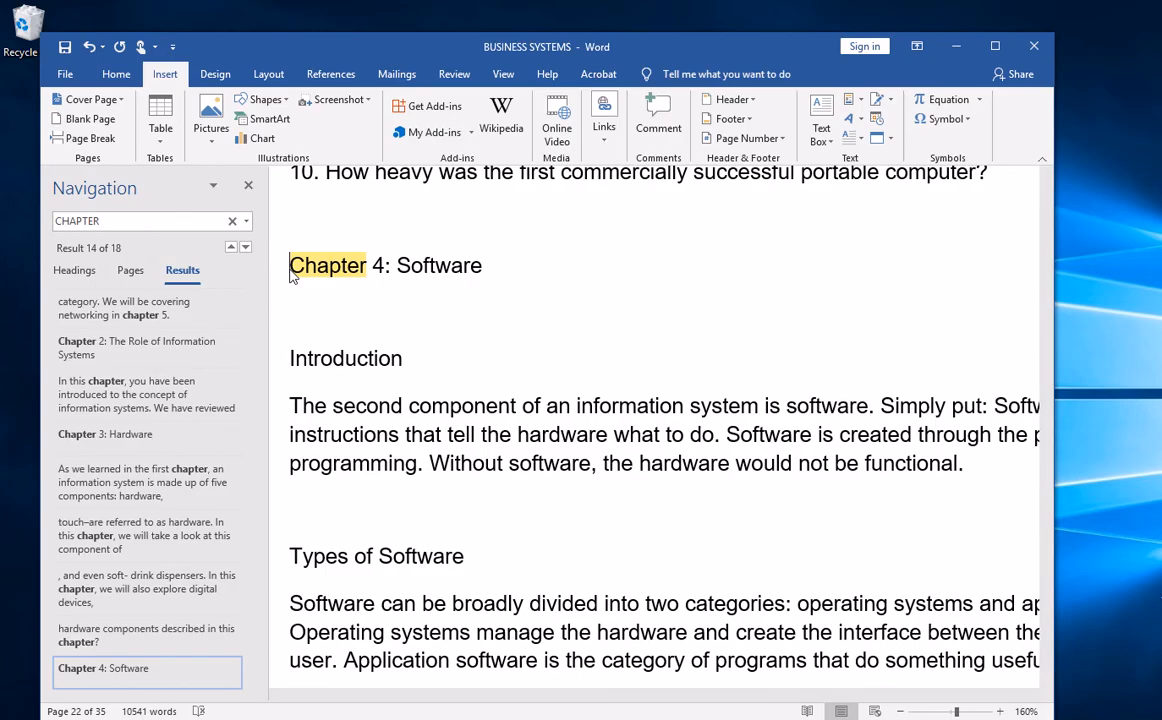
key(ctrl+Return)
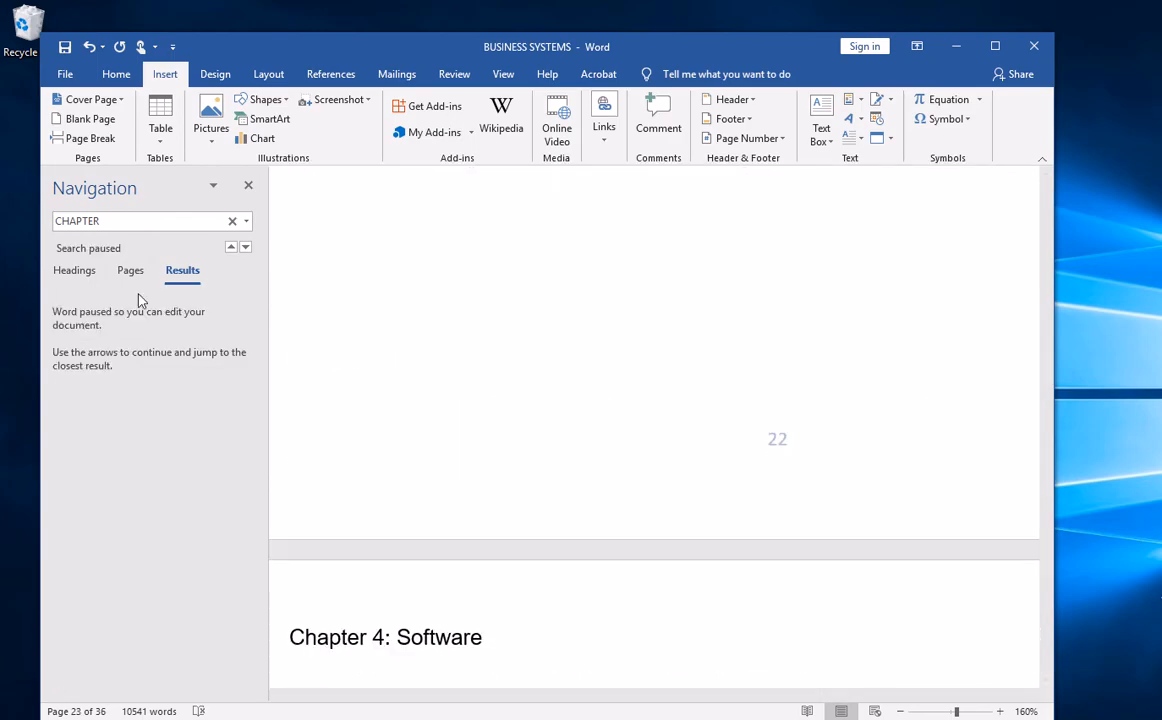
Go to the heading "Chapter 5: Data and Databases" and insert a page break in front of it.
click(246, 247)
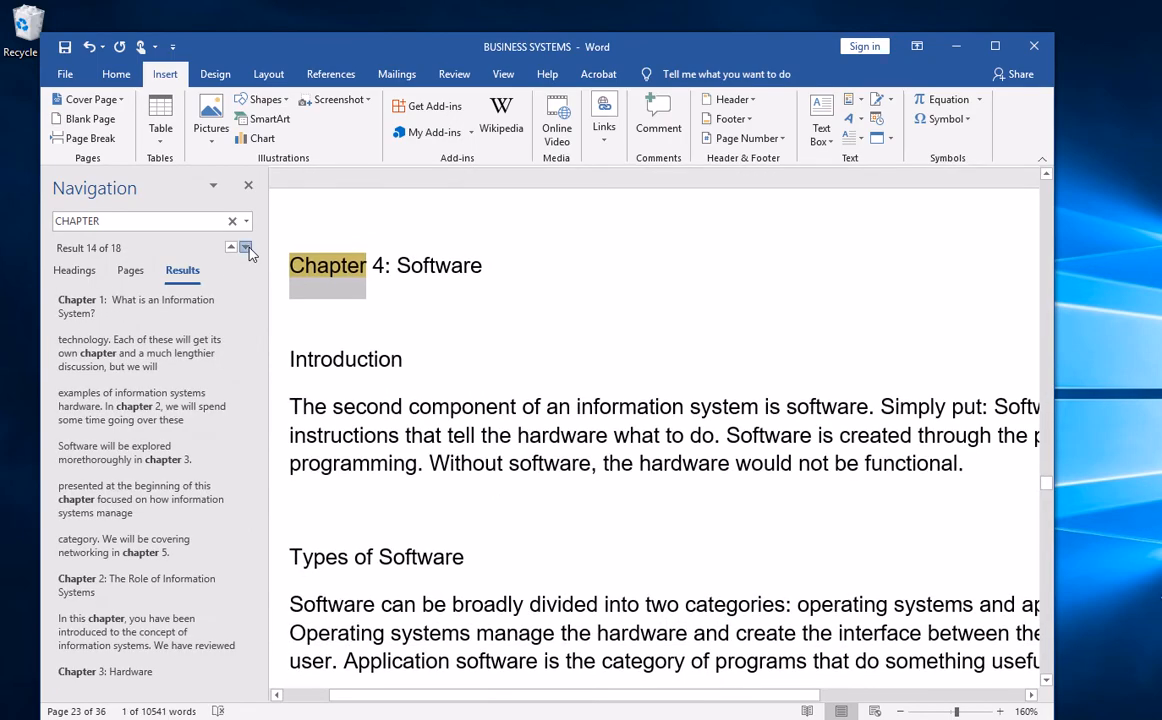
click(246, 247)
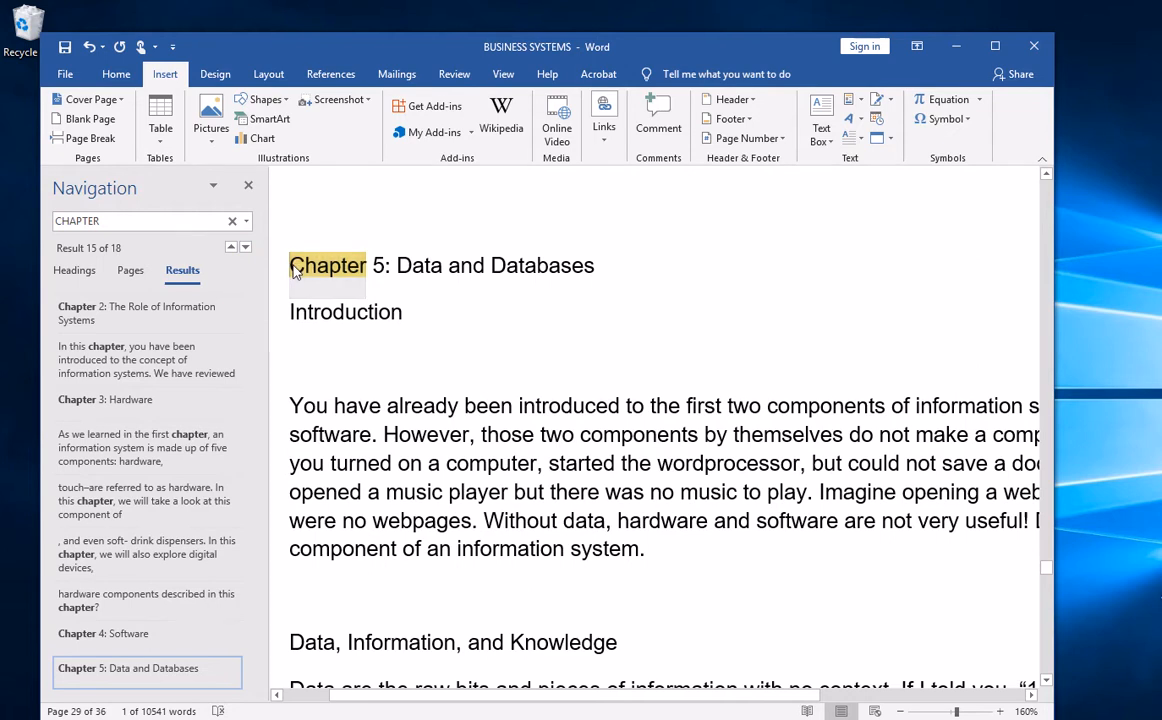
click(291, 266)
key(ctrl+Return)
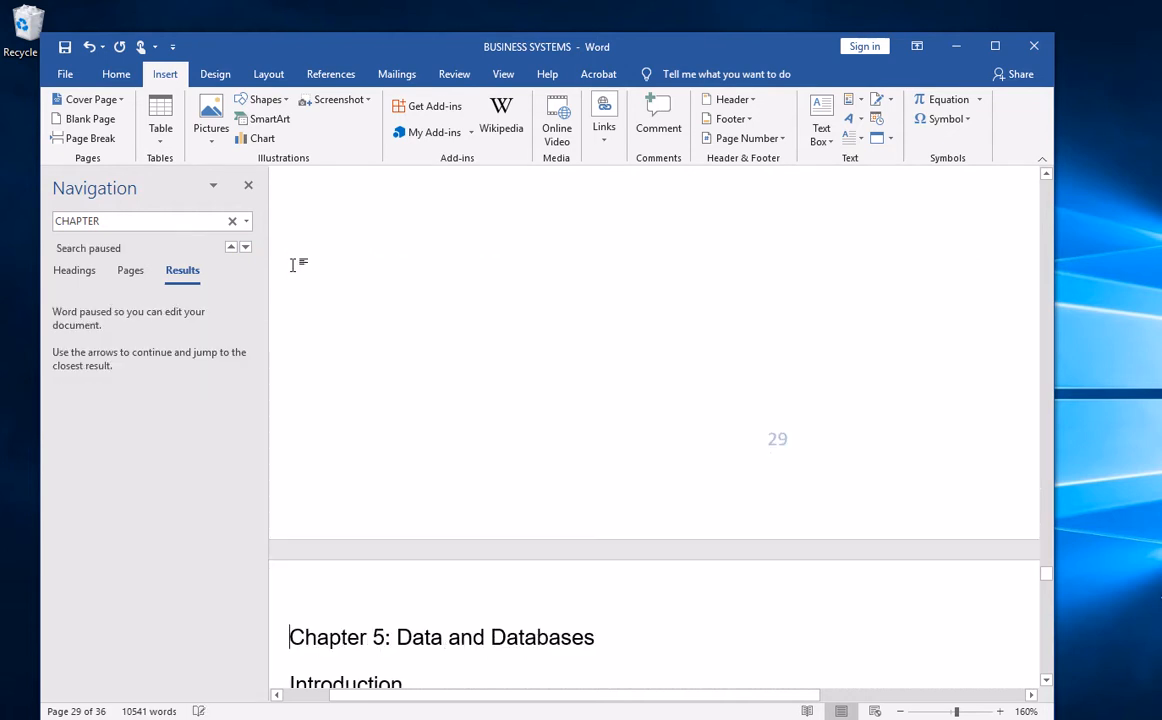
Go to the heading "Chapter 6: The People in Information Systems" and insert a page break in front of it.
click(246, 248)
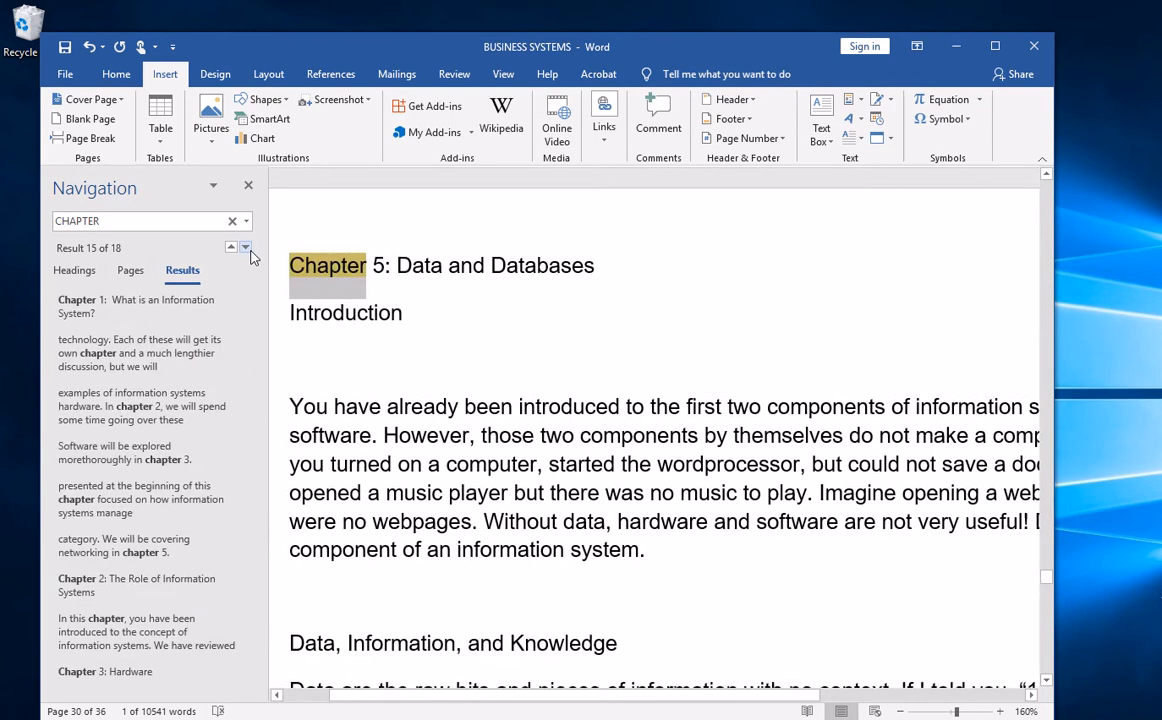
click(246, 247)
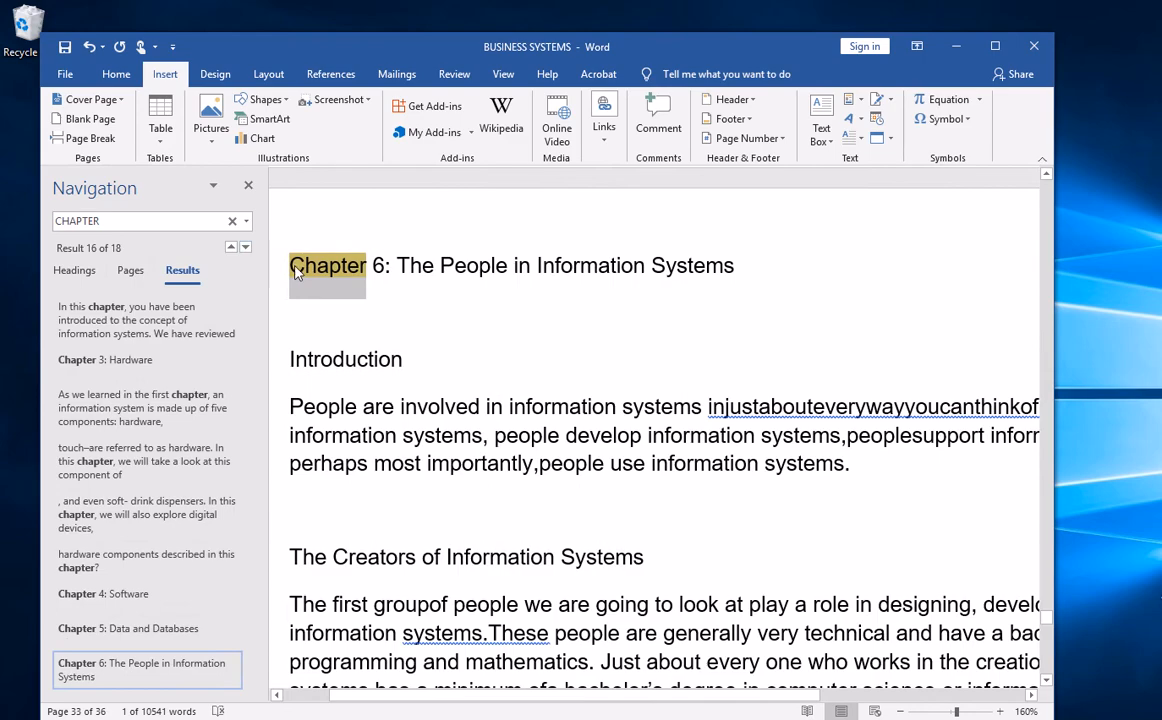
click(296, 268)
key(ctrl+Return)
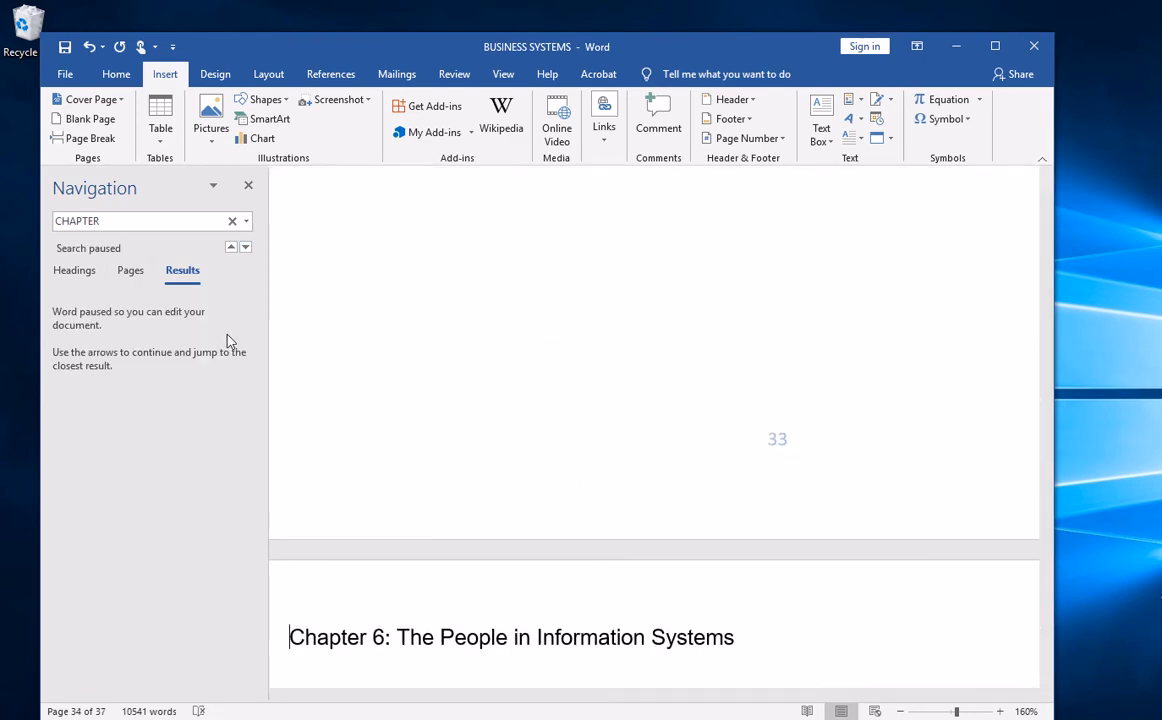
Go to the heading "Chapter 7: FutureTrends in InformationSystems" and insert a page break in front of it.
click(246, 247)
click(246, 247)
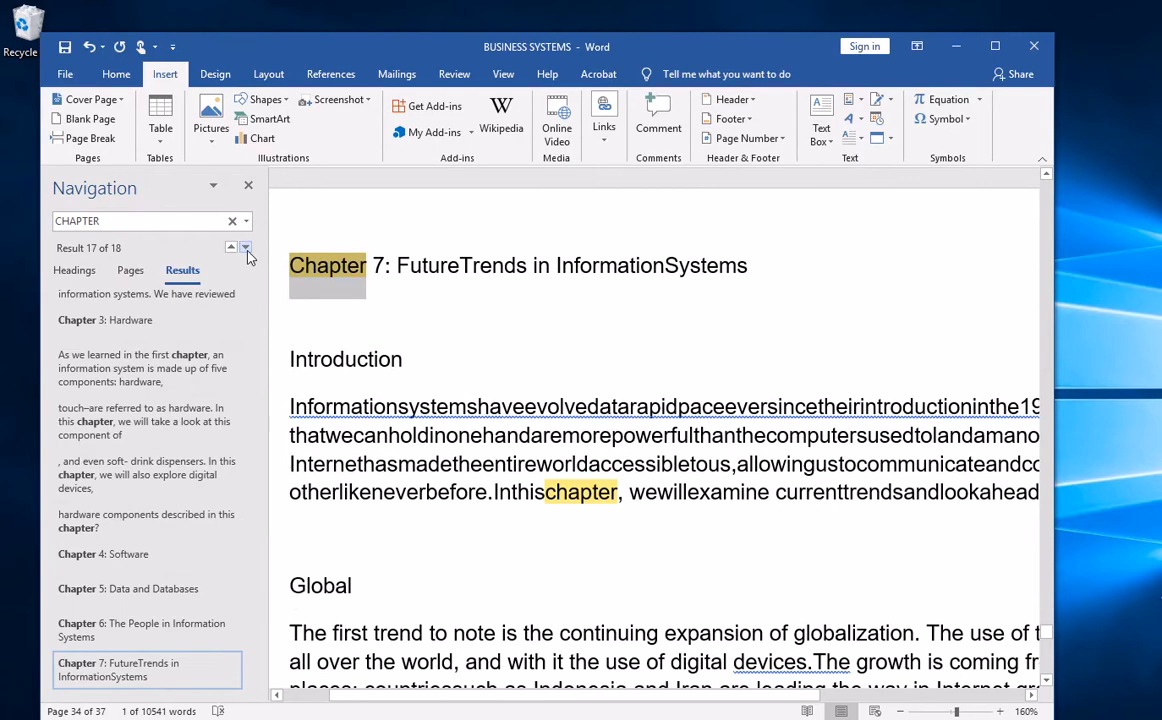
click(291, 270)
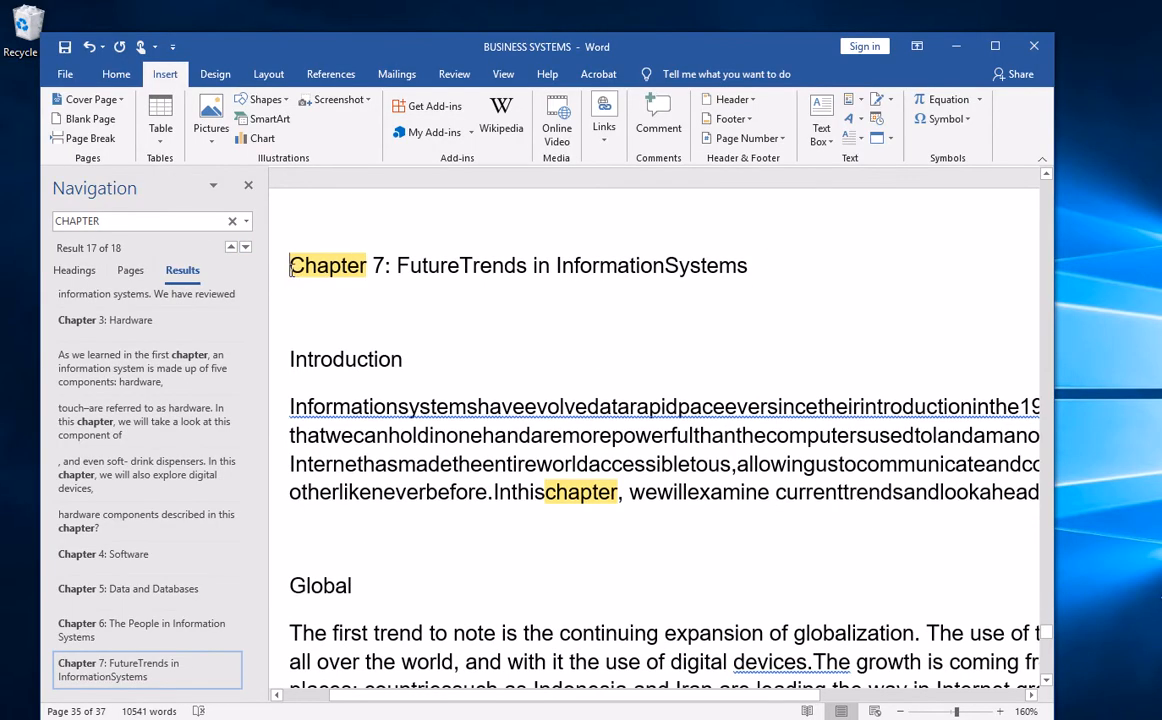
key(ctrl+Return)
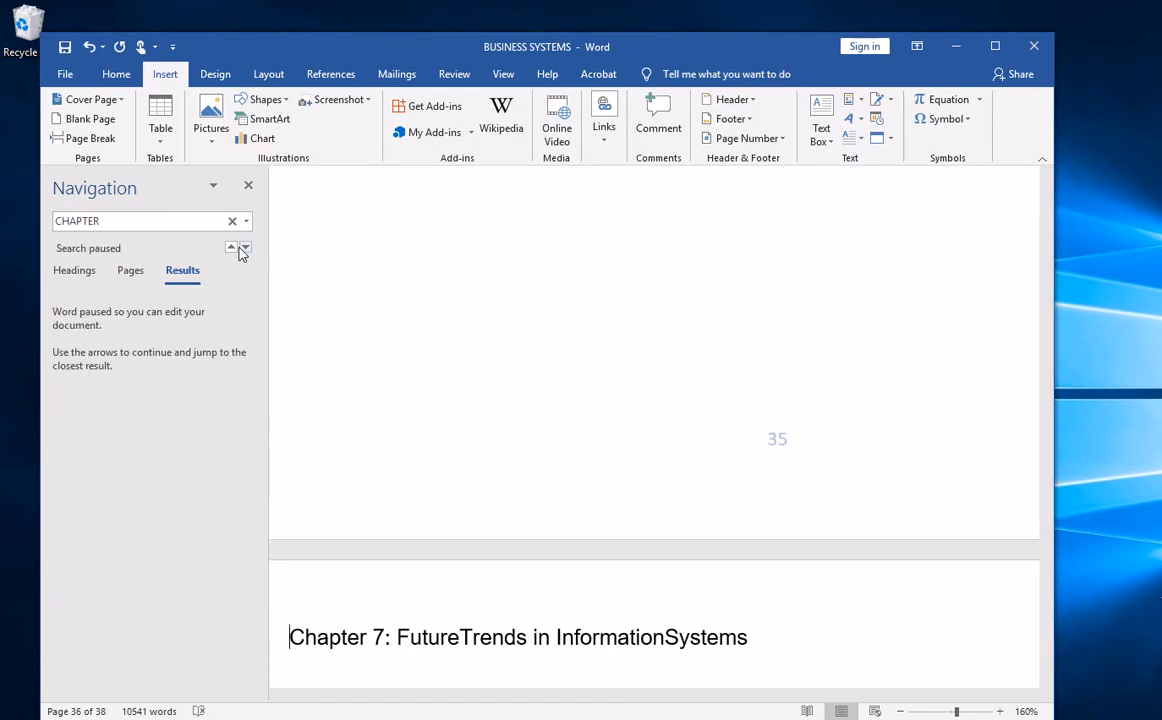
Go through the remaining CHAPTER matches back to the Chapter 1 heading and close the document search.
click(246, 247)
click(246, 247)
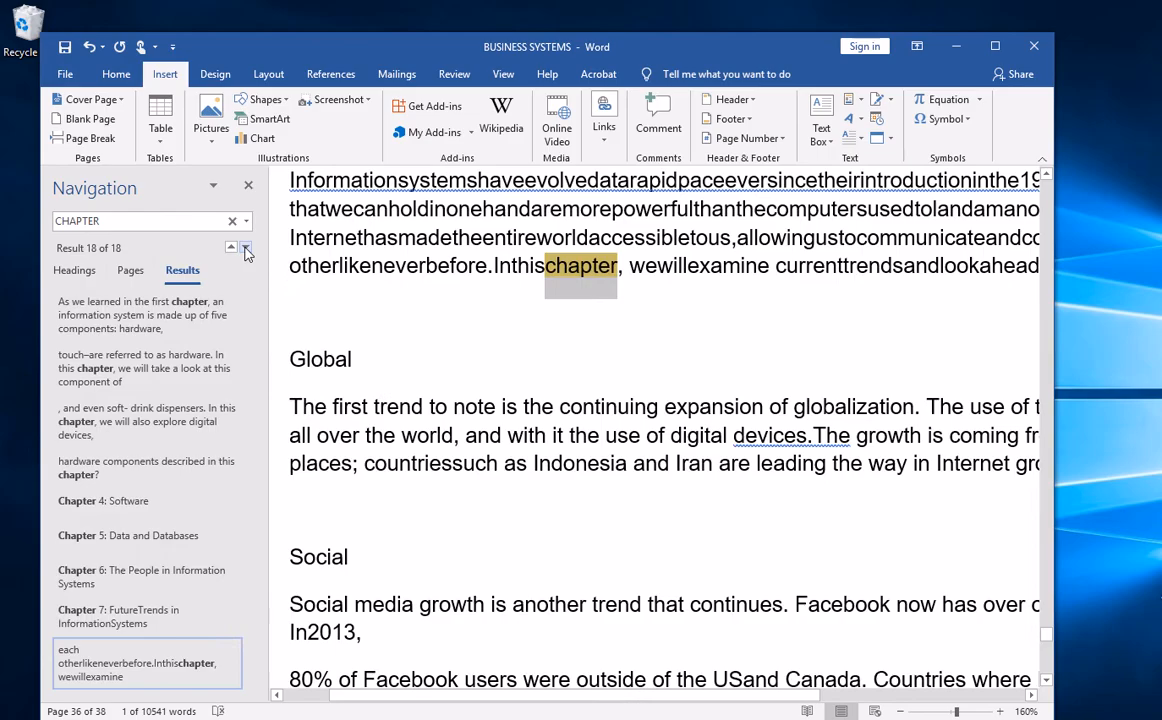
click(246, 248)
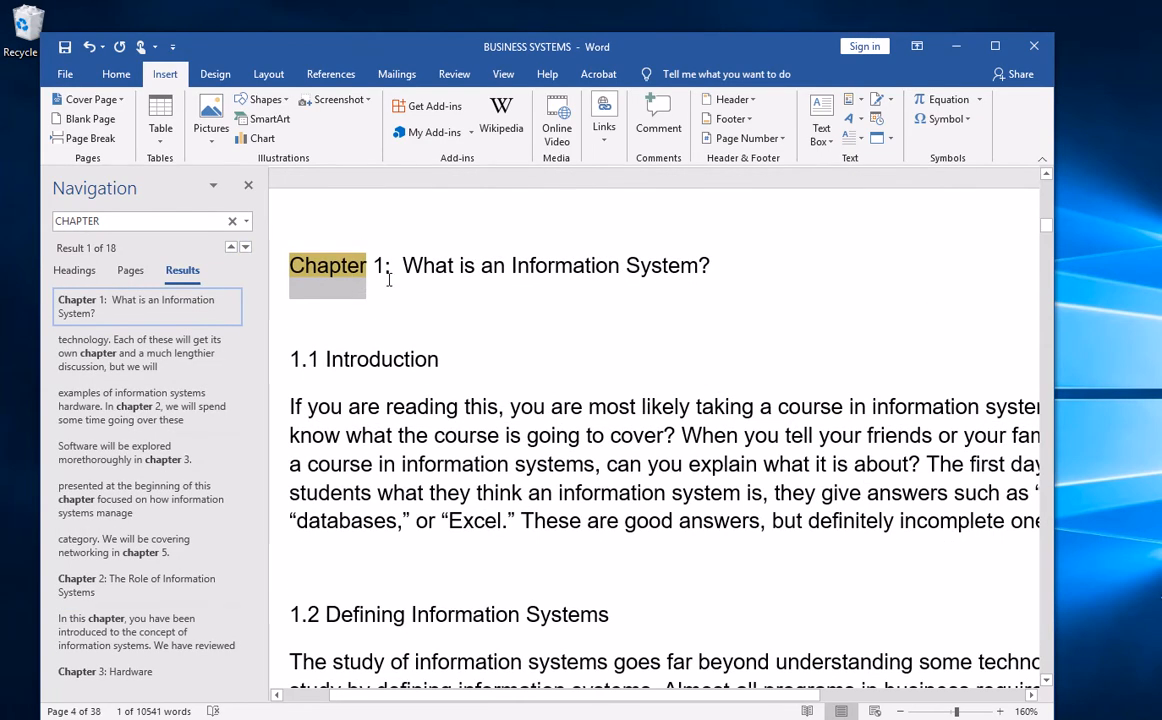
click(248, 191)
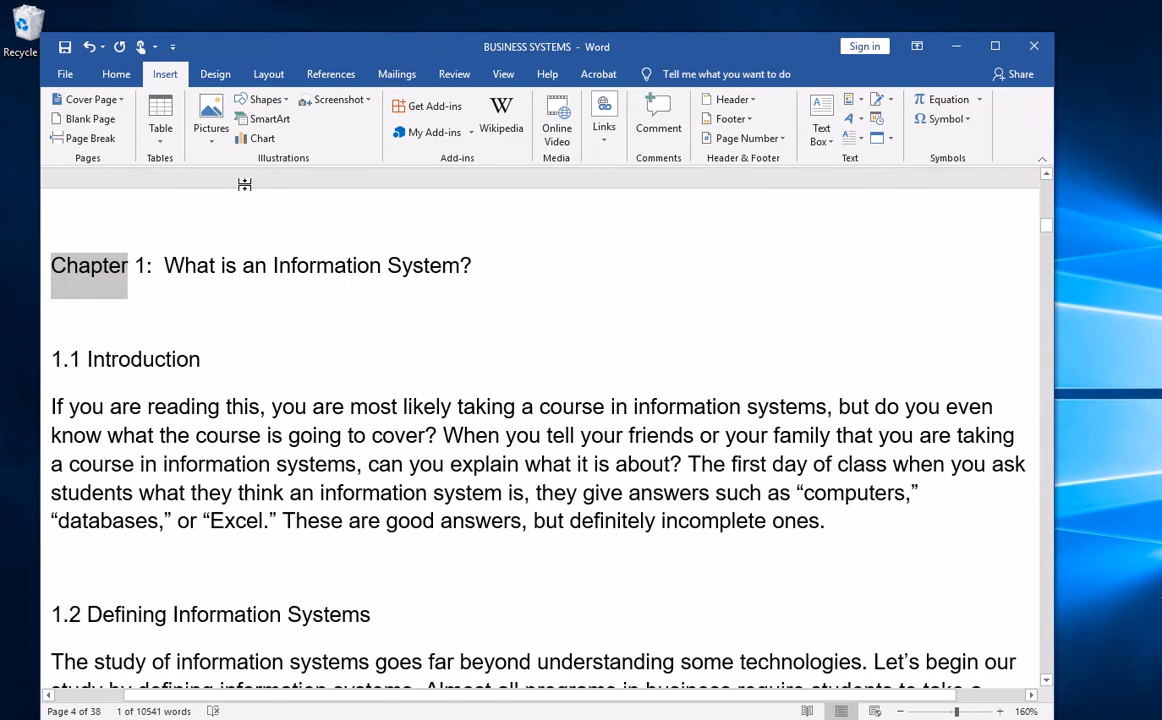
Format the heading "Chapter 1: What is an Information System?" as bold, 14 pt and centred.
click(900, 711)
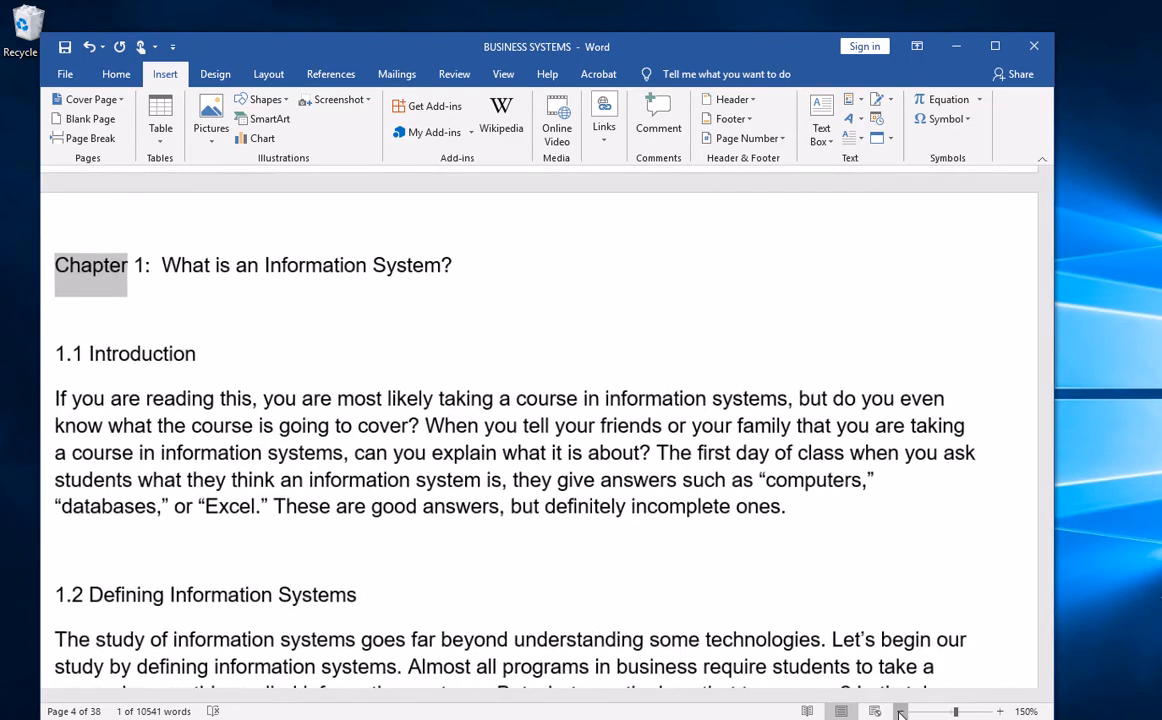
click(900, 711)
click(900, 711)
click(900, 711)
click(900, 711)
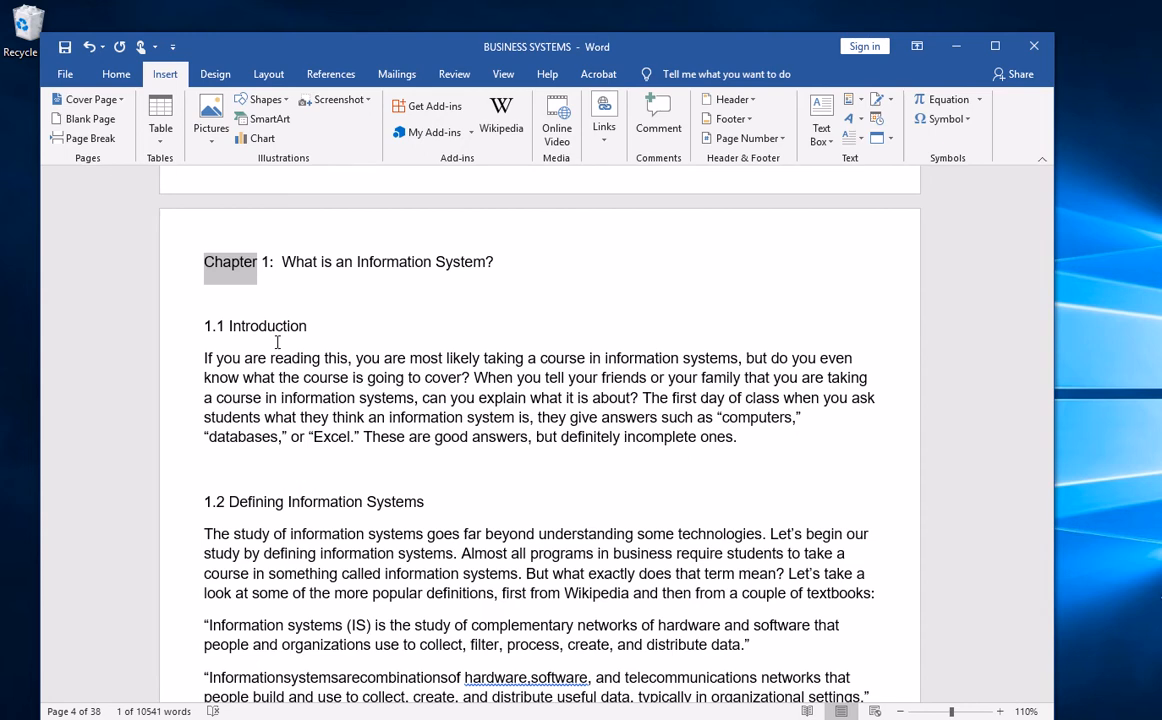
click(114, 76)
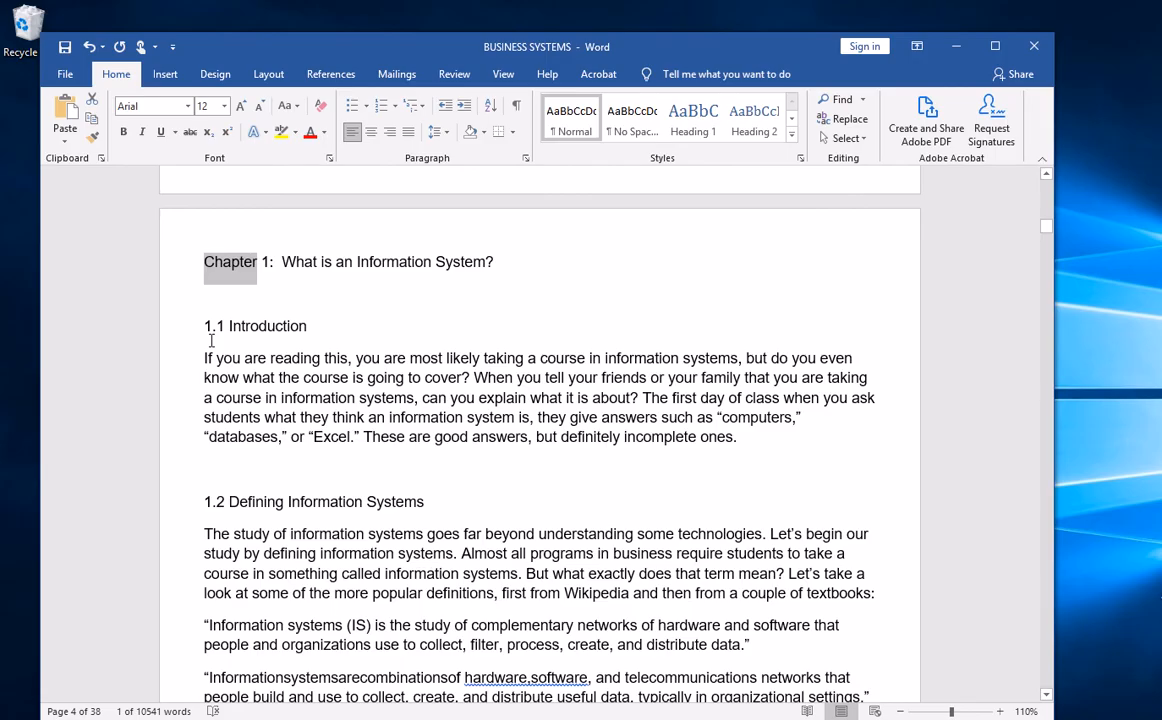
click(270, 262)
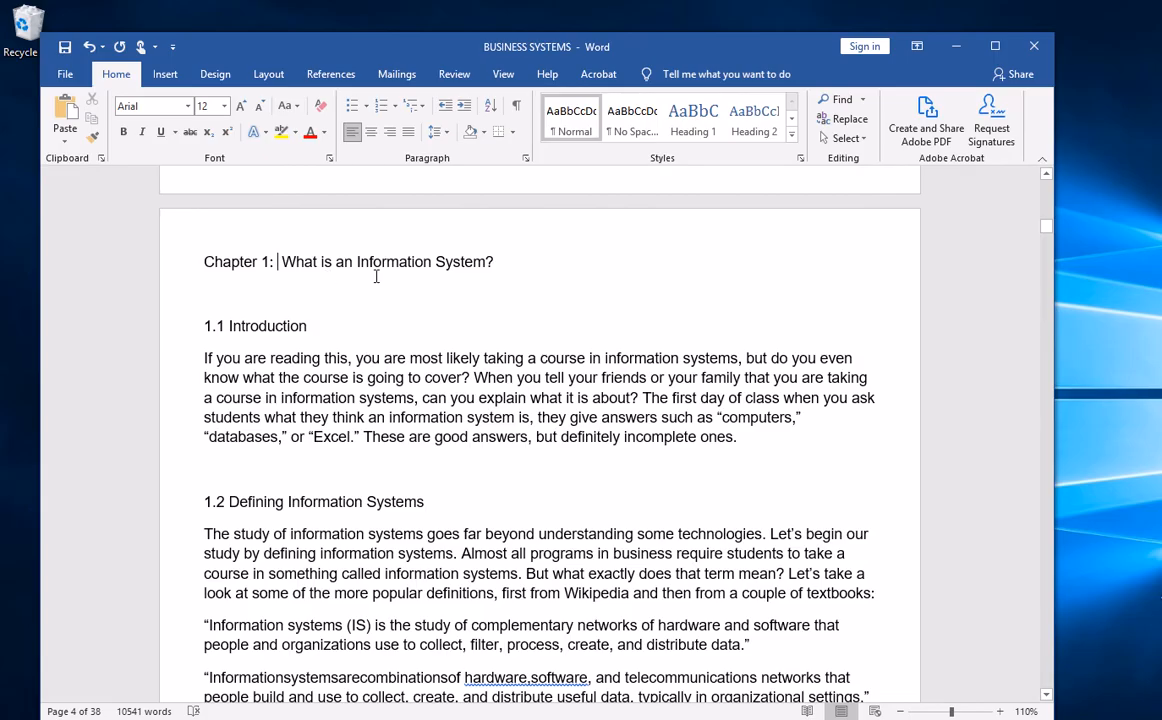
drag(500, 265, 177, 262)
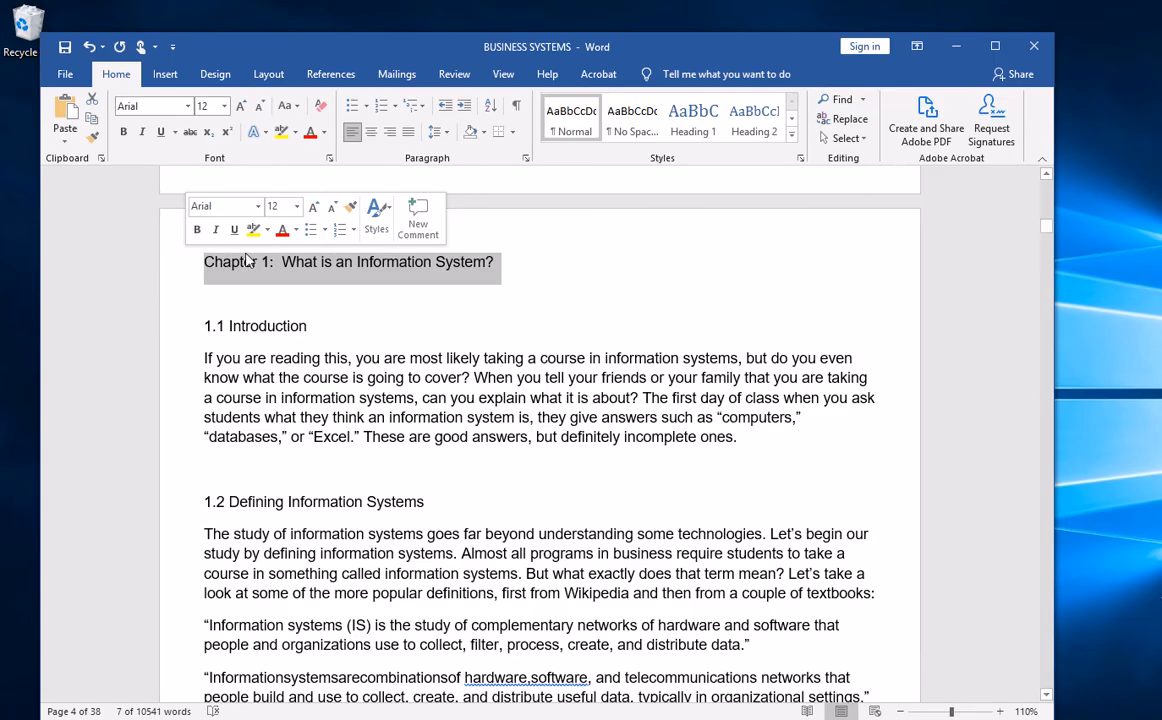
click(124, 134)
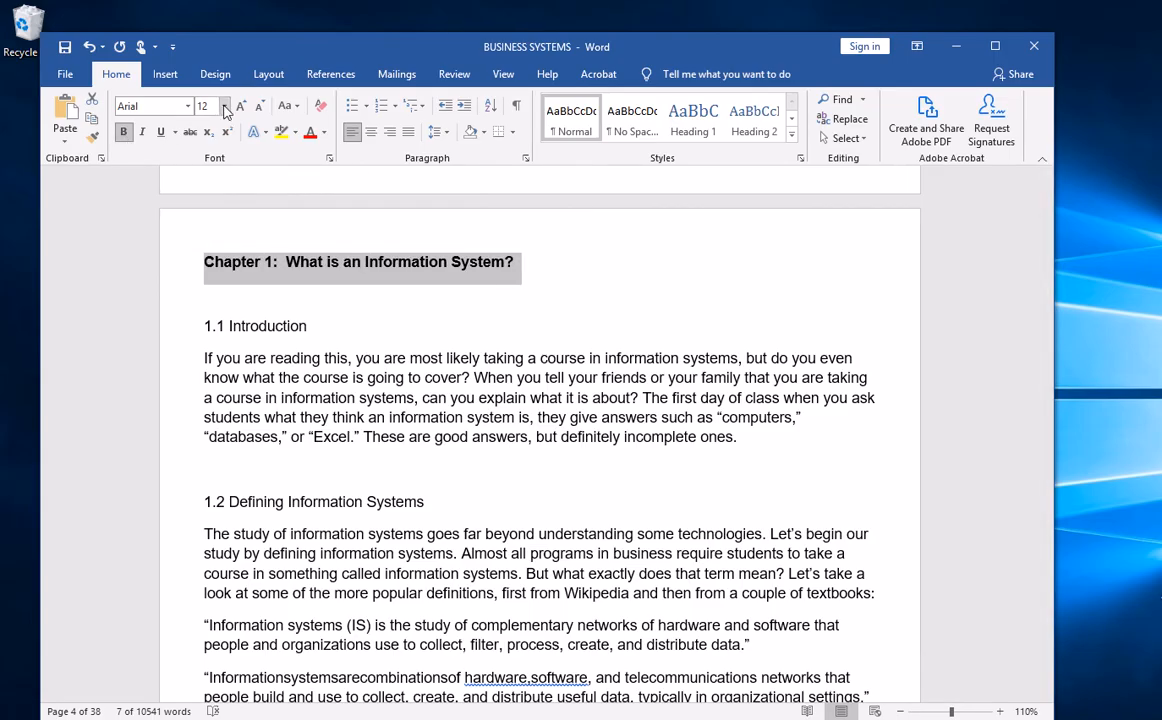
click(224, 106)
click(206, 205)
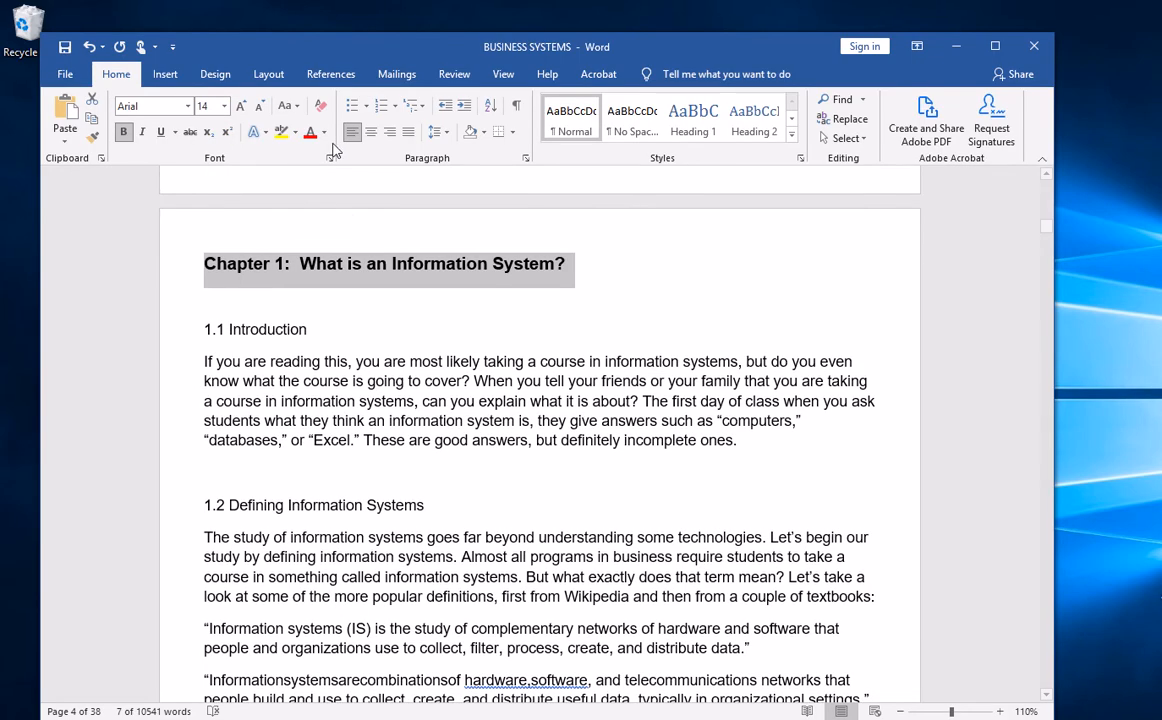
click(370, 133)
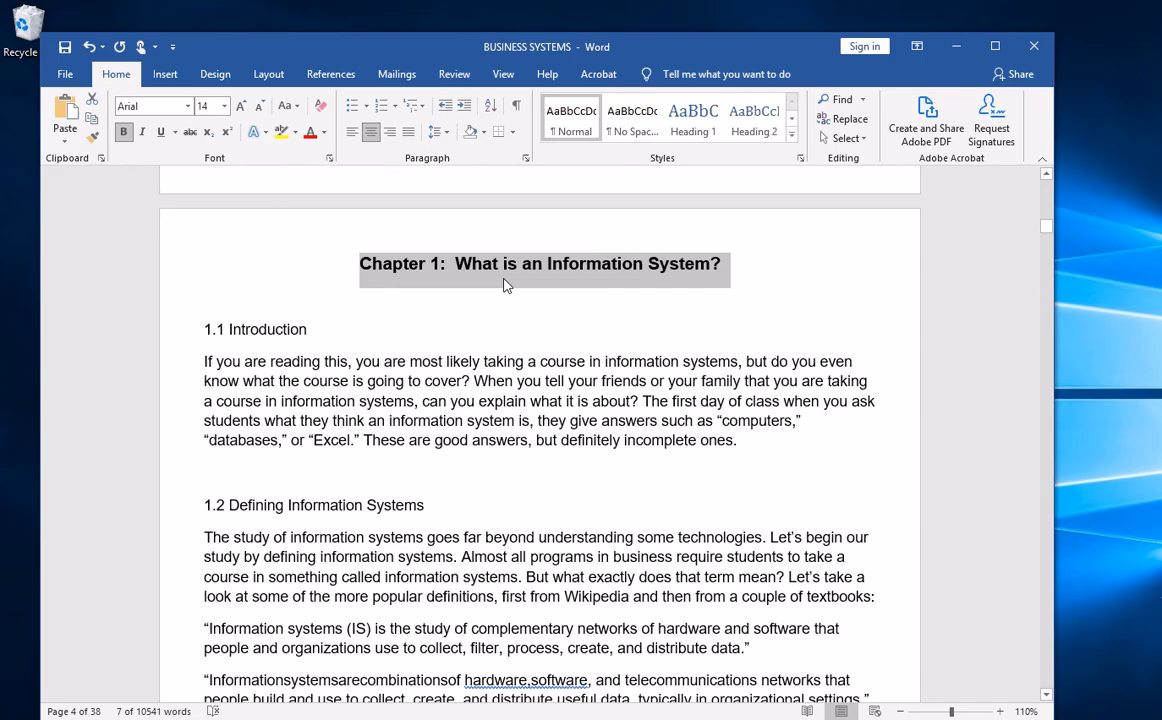
Update the Heading 1 style to match the formatting of the selected Chapter 1 heading.
click(705, 125)
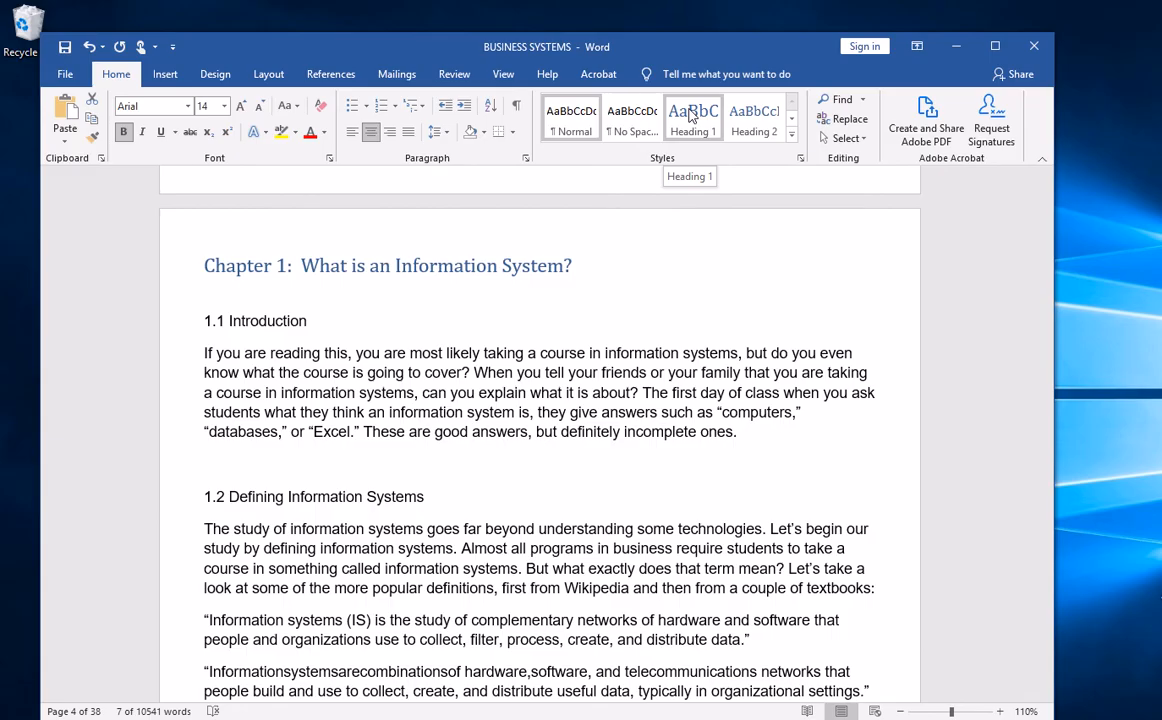
right_click(688, 116)
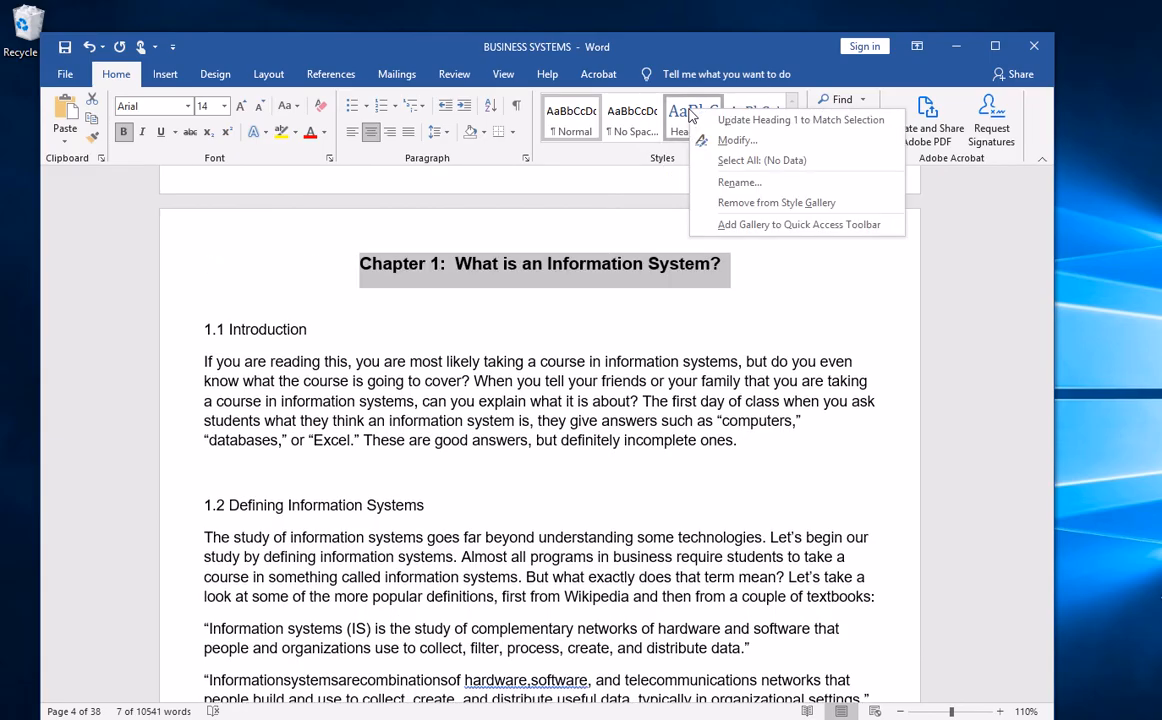
click(764, 122)
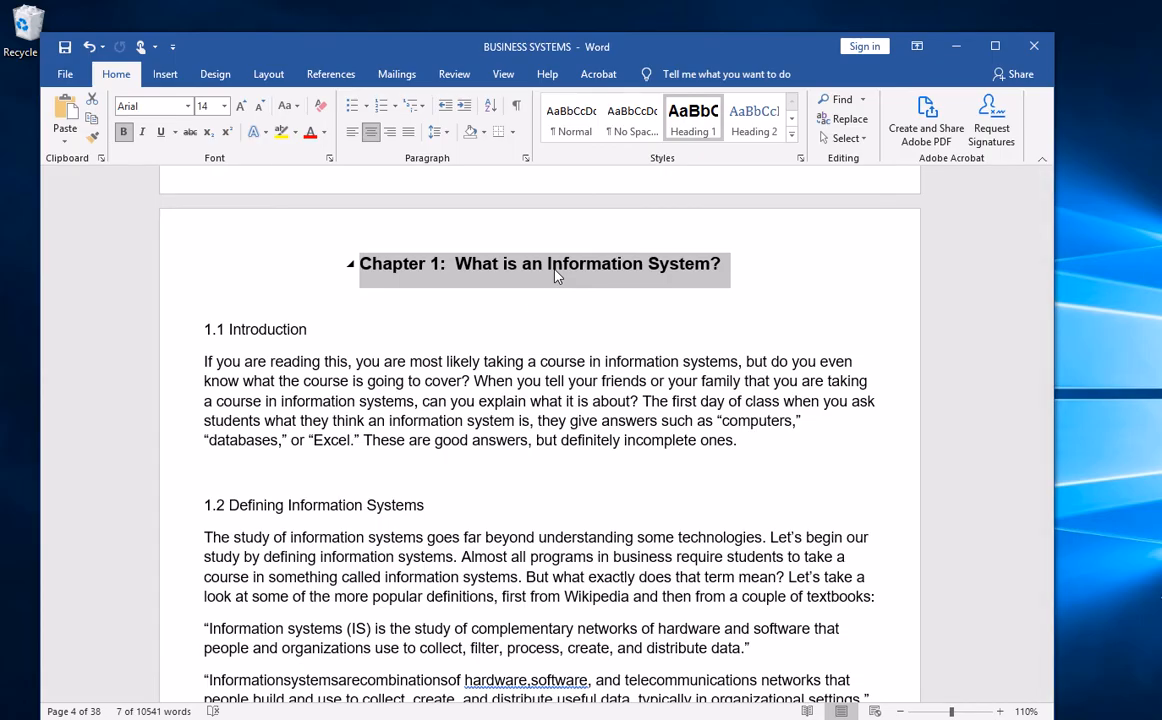
Apply the Heading 1 style to the "Audience" heading on page 3.
scroll(514, 293, up, 5)
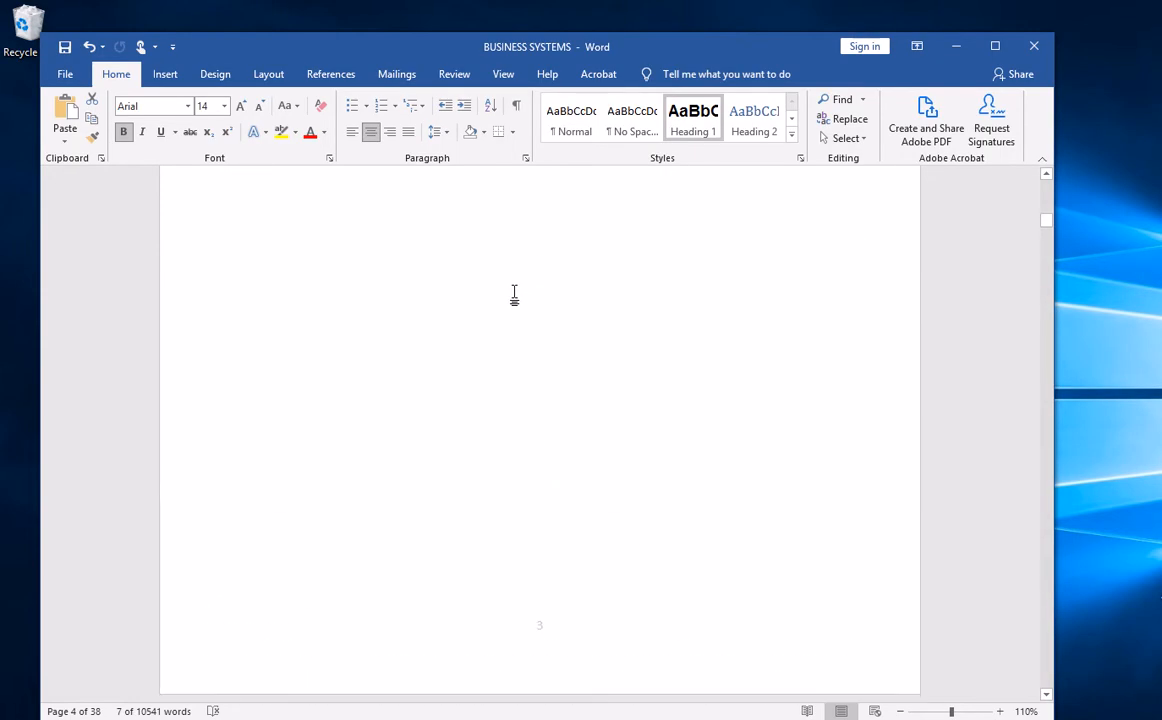
scroll(514, 293, up, 7)
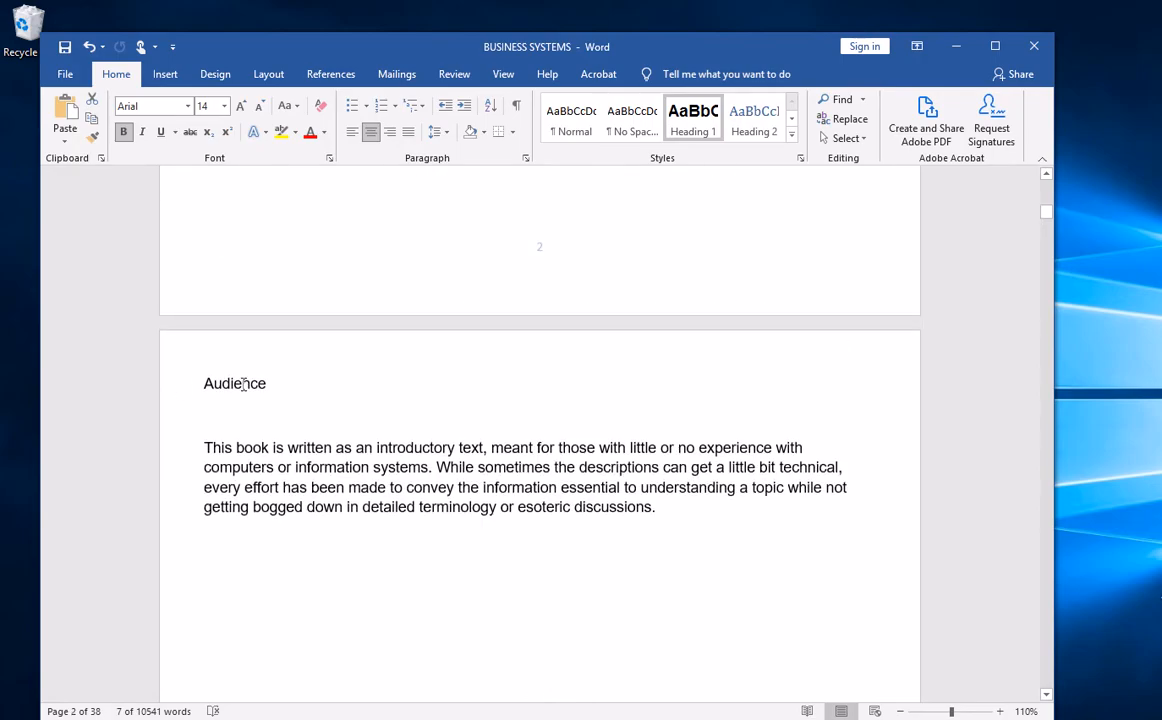
click(243, 384)
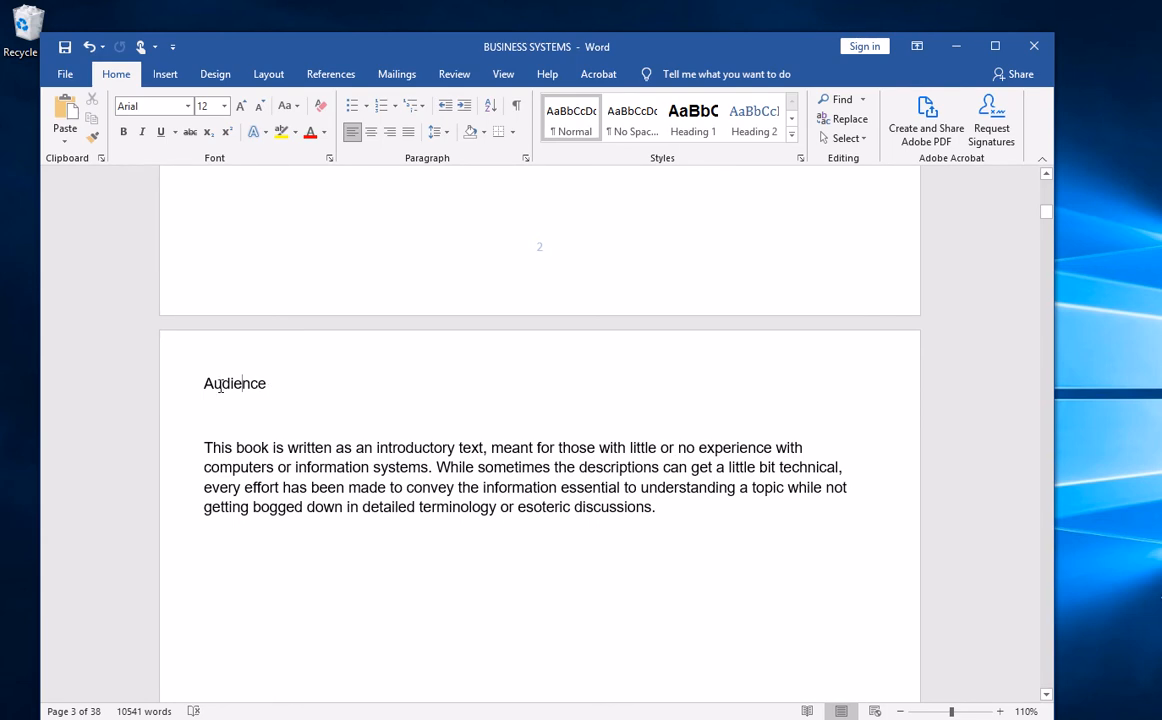
click(695, 118)
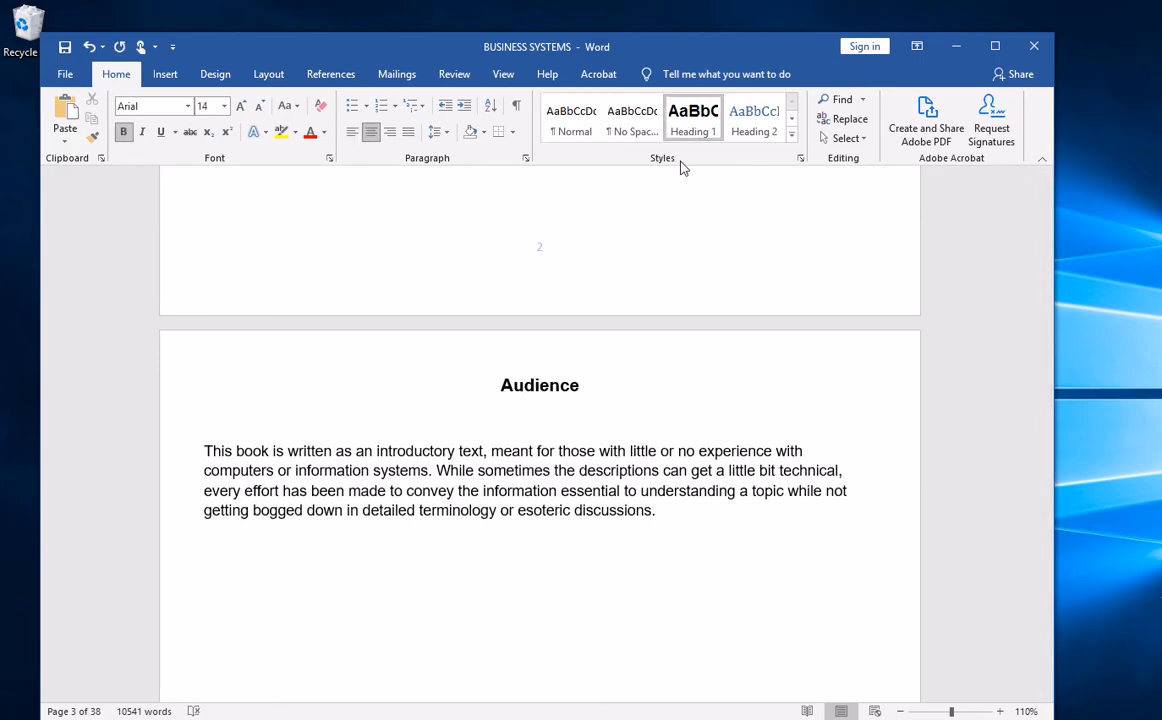
Set the font colour of the subheading "1.1 Introduction" in Chapter 1 to the standard blue.
scroll(562, 272, down, 1)
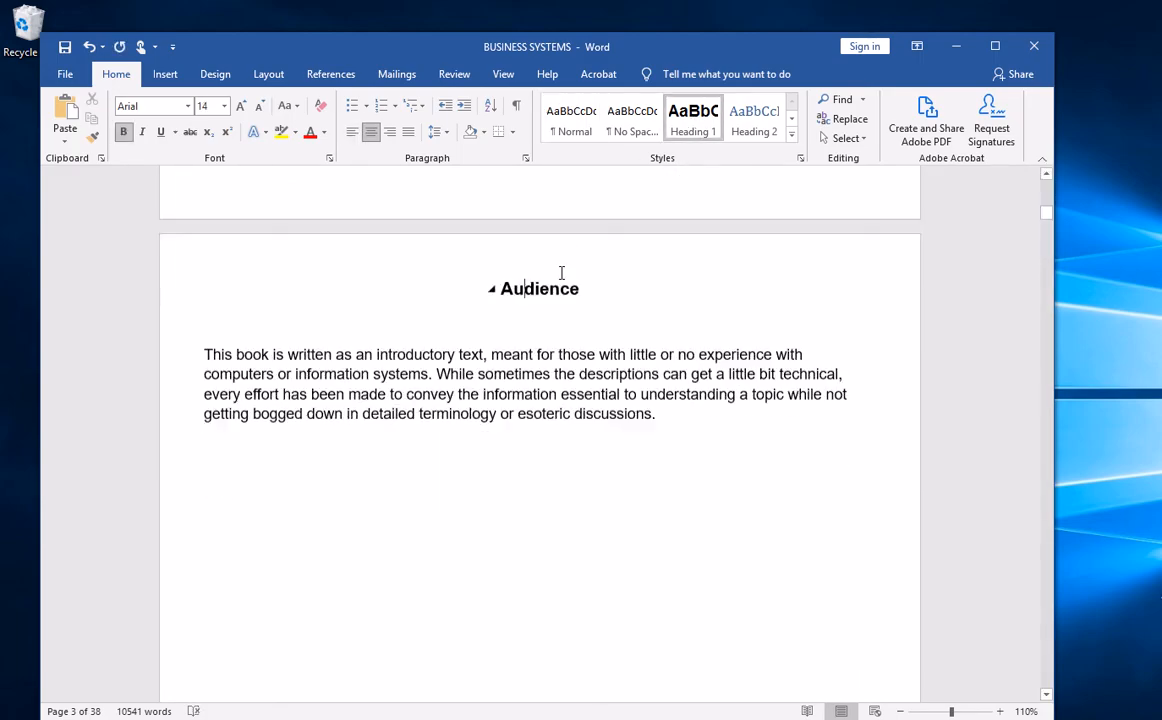
scroll(562, 272, down, 12)
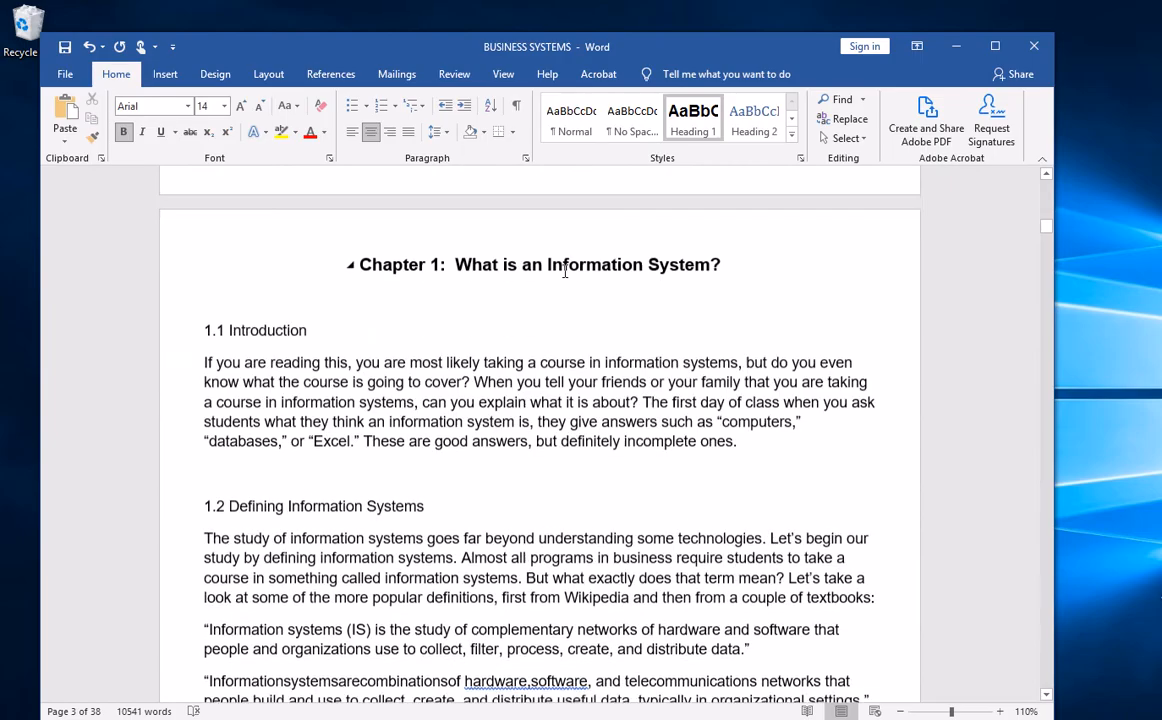
scroll(565, 270, down, 1)
scroll(565, 270, up, 1)
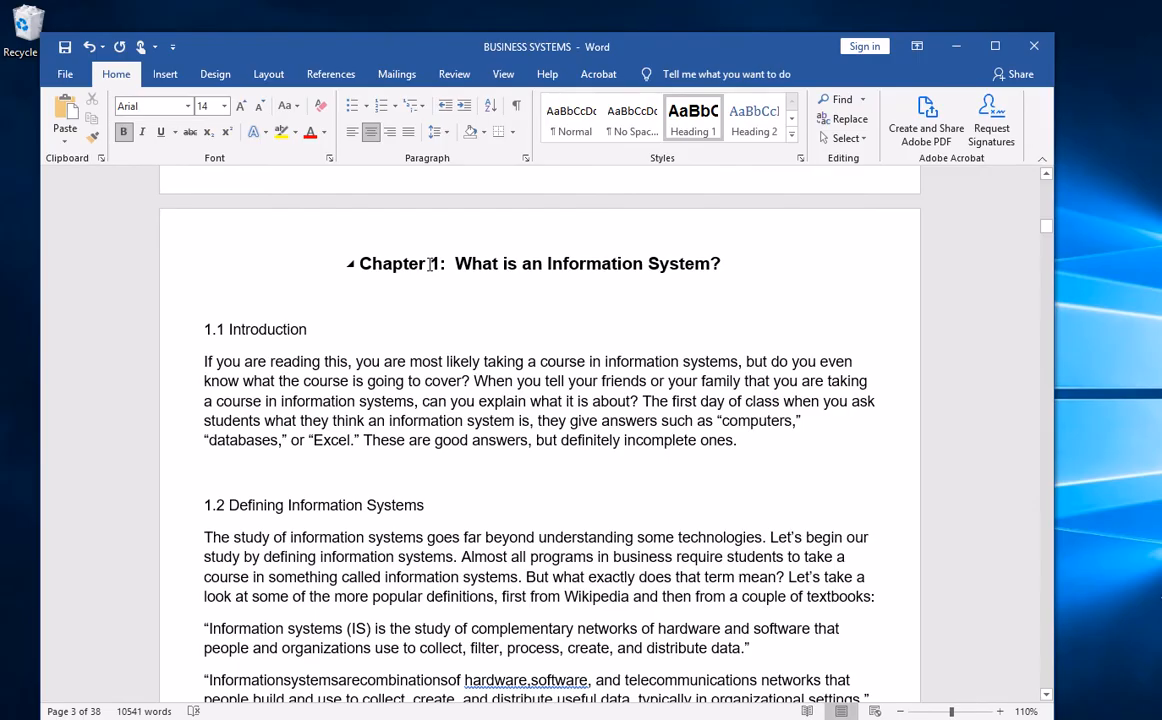
click(241, 331)
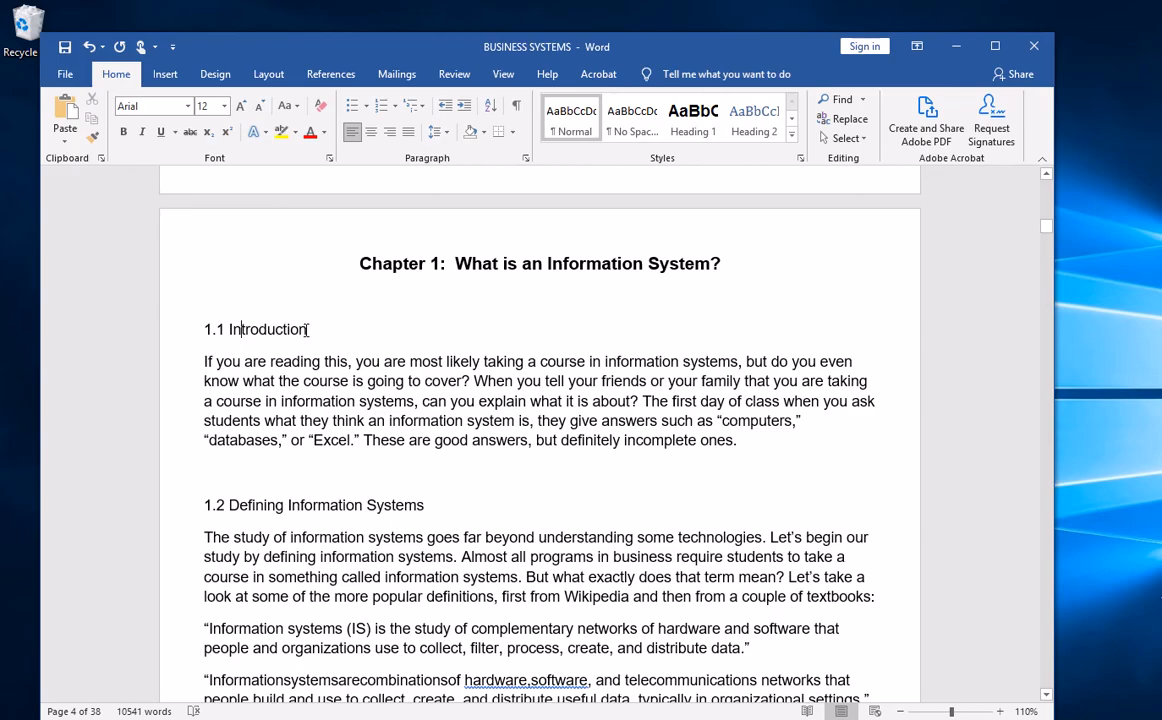
drag(310, 330, 201, 330)
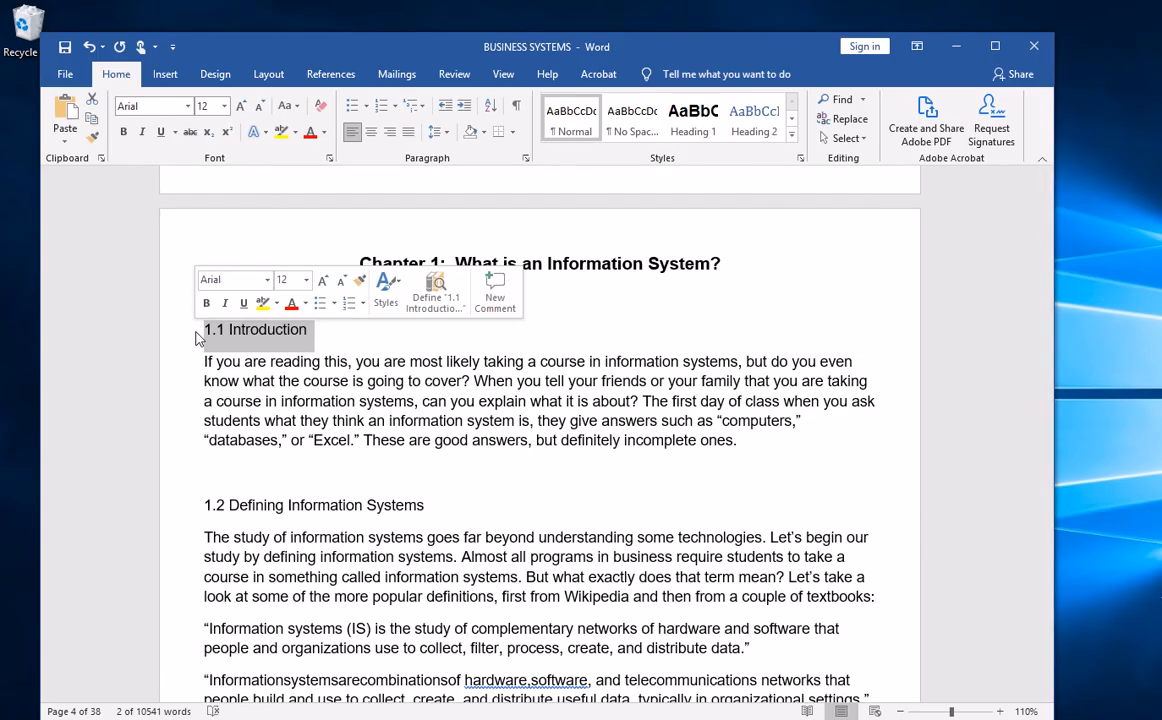
click(304, 306)
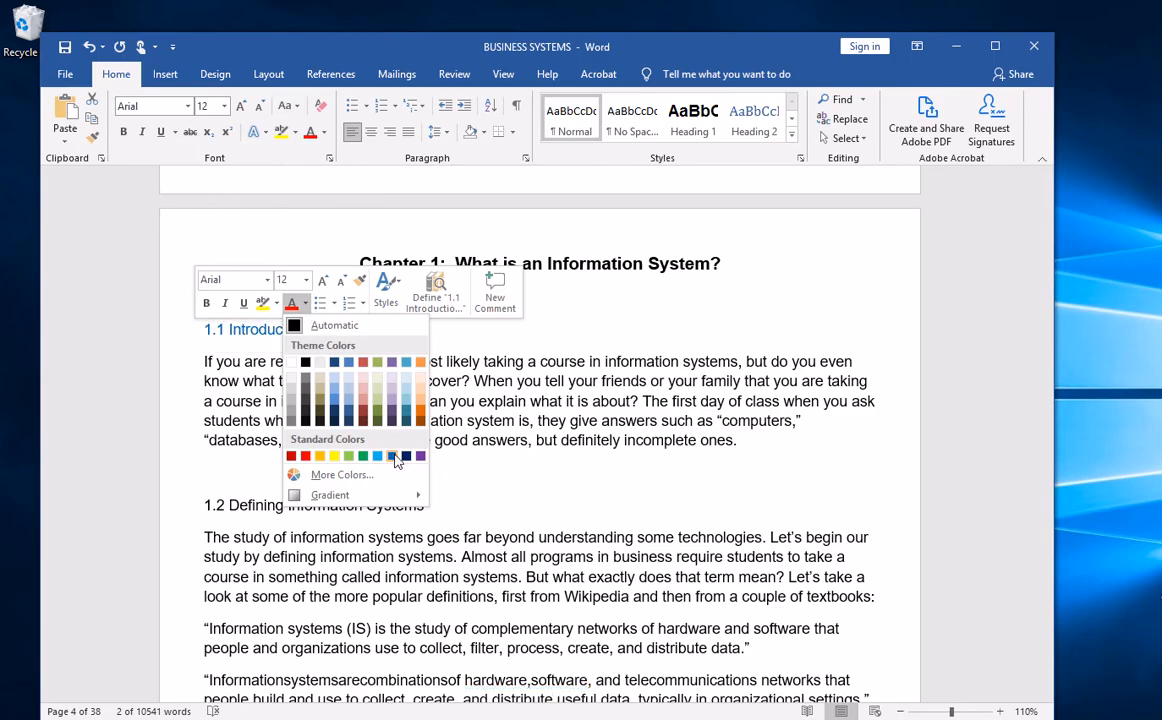
click(405, 457)
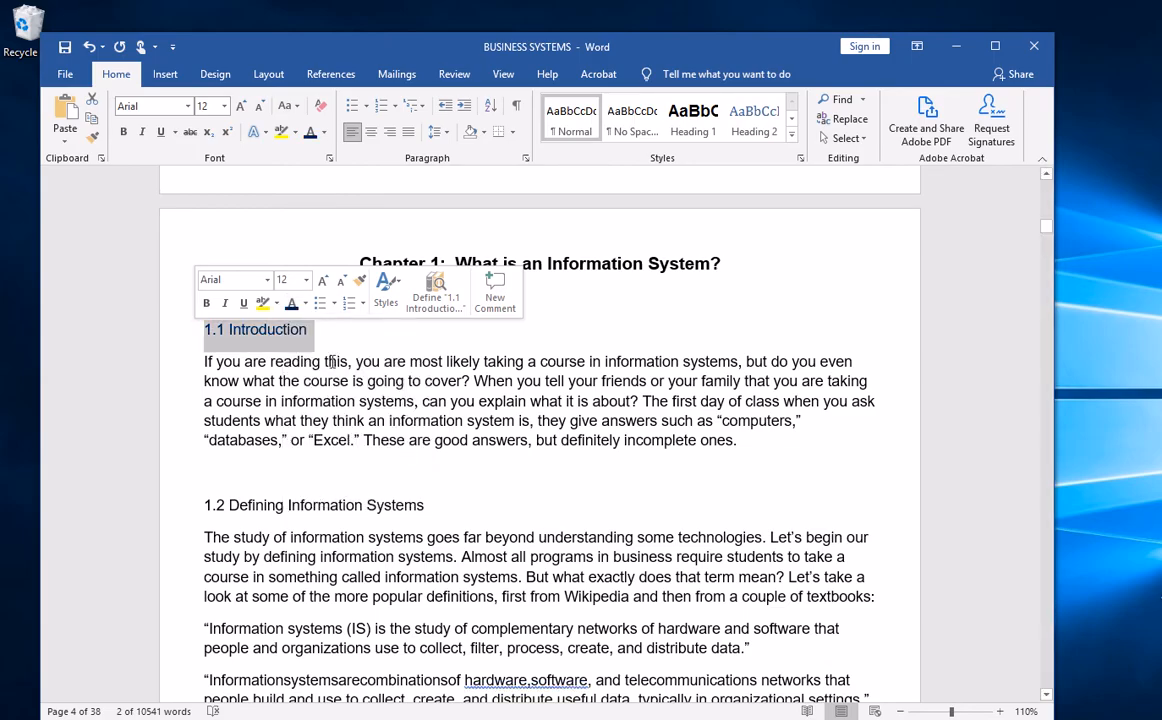
click(305, 305)
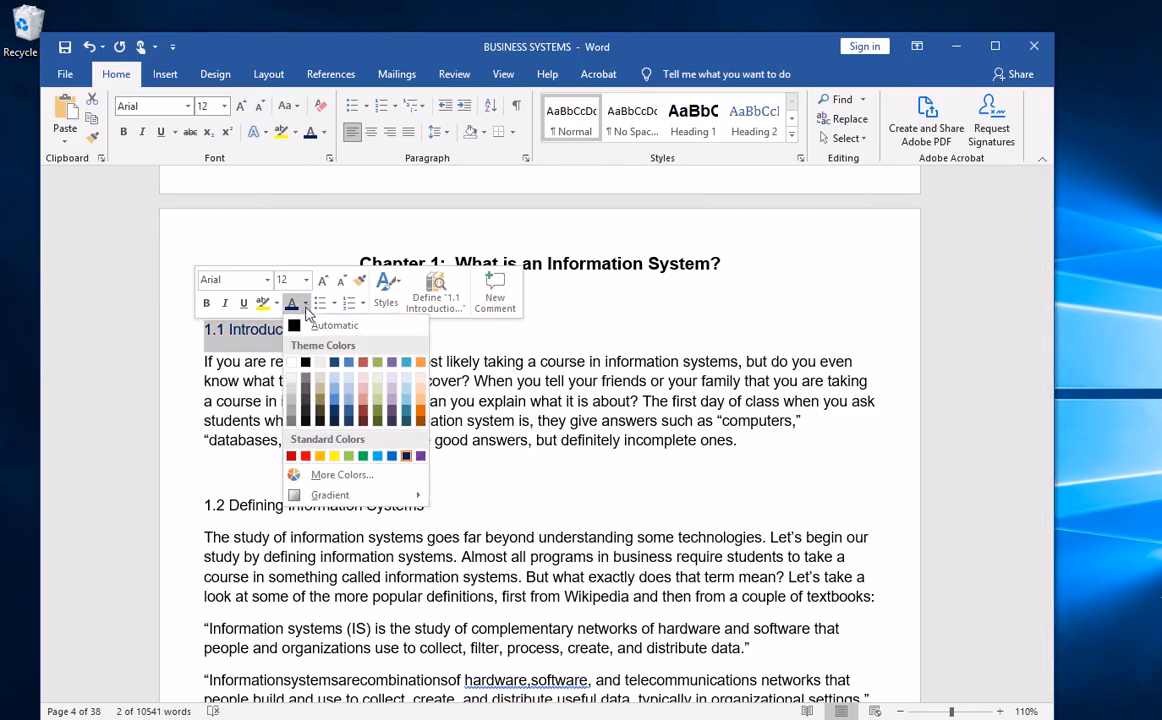
click(393, 457)
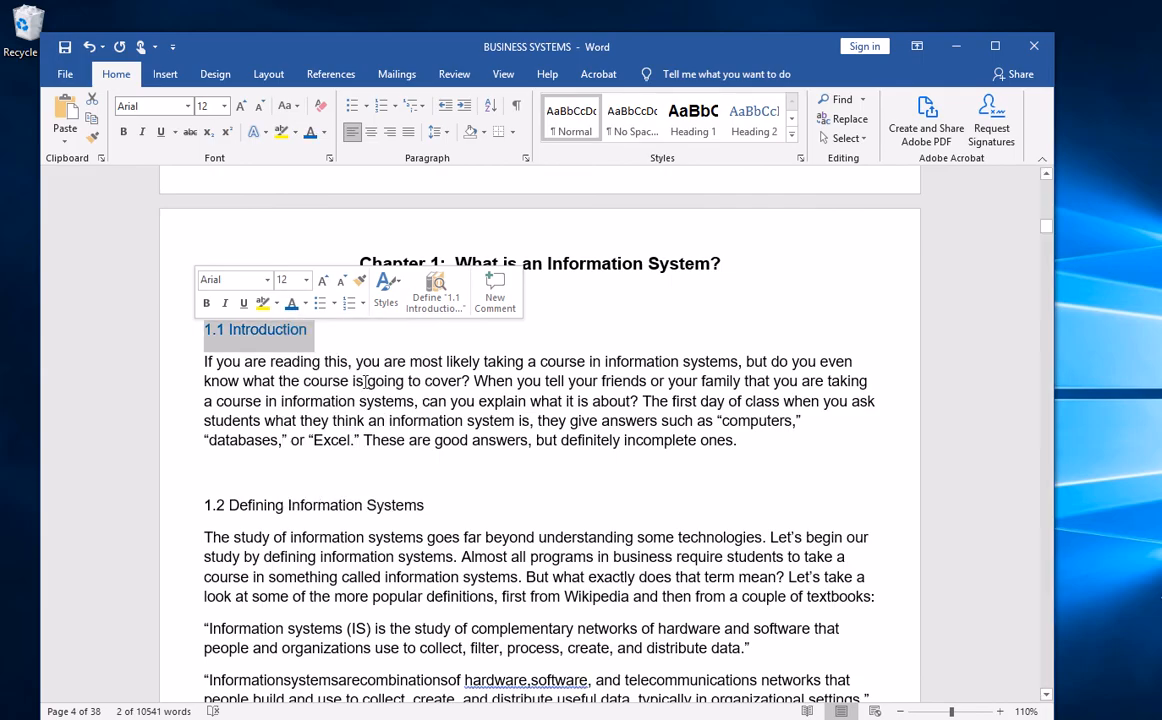
Make the subheading "1.1 Introduction" bold and add a bottom border beneath it.
click(206, 303)
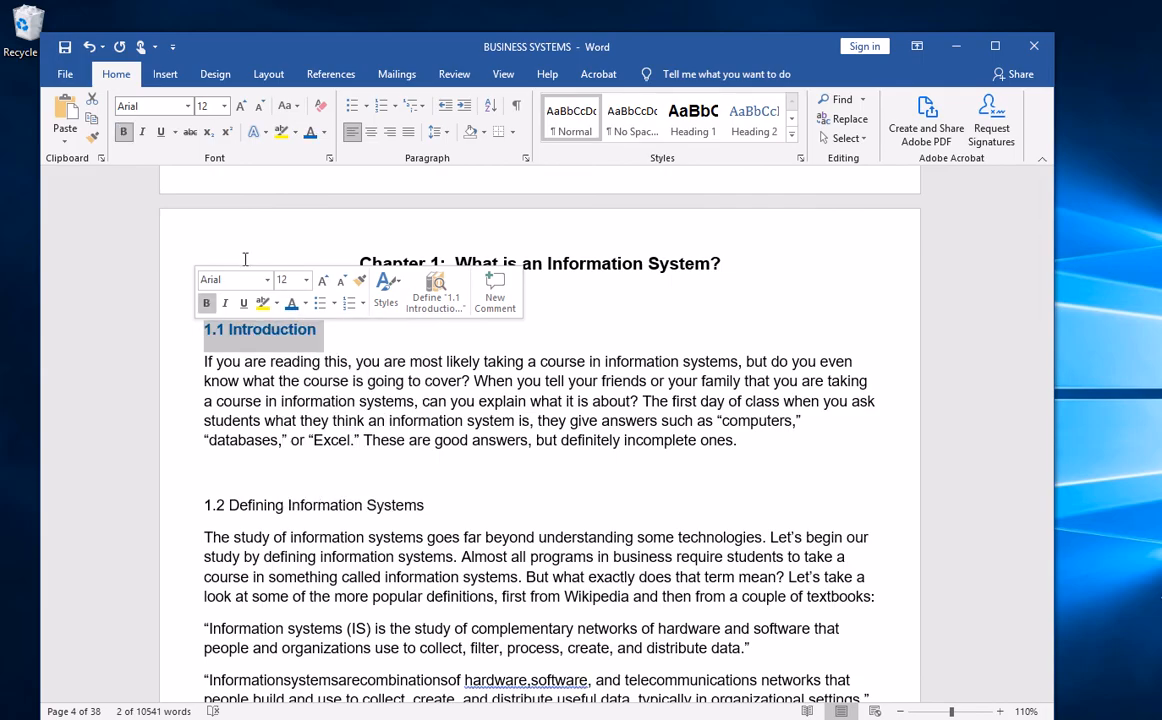
click(512, 133)
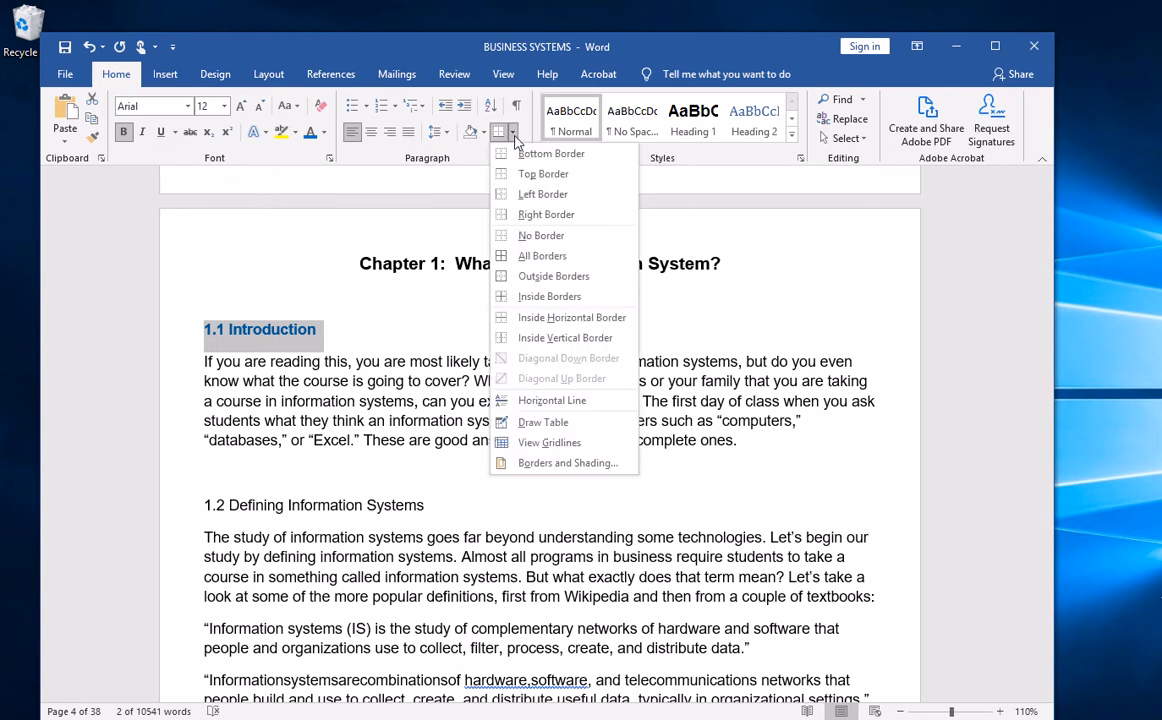
click(536, 158)
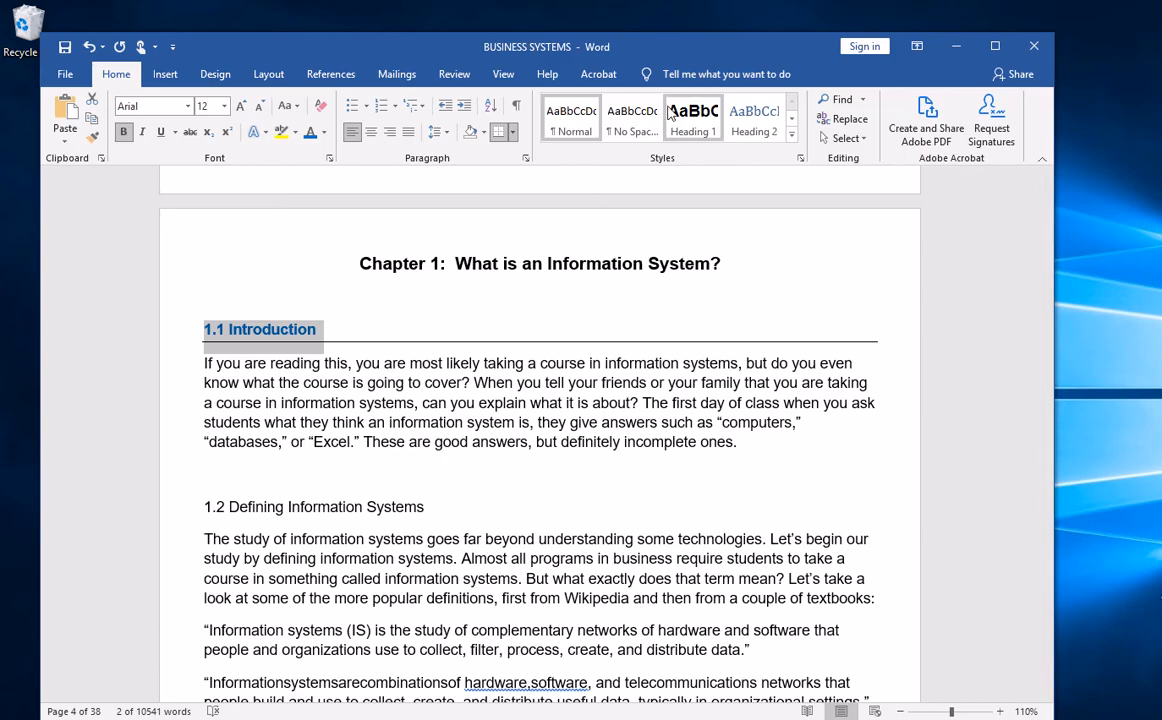
Update the Heading 2 style to match the formatting of the selected subheading "1.1 Introduction".
click(758, 122)
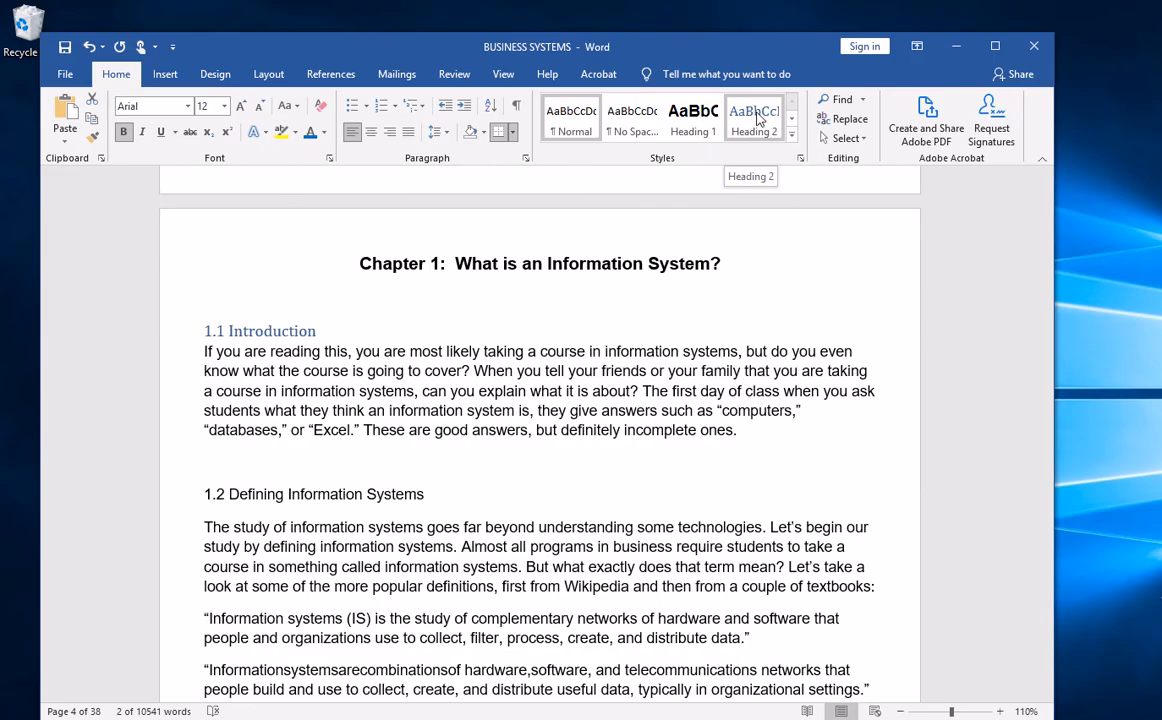
key(ctrl+z)
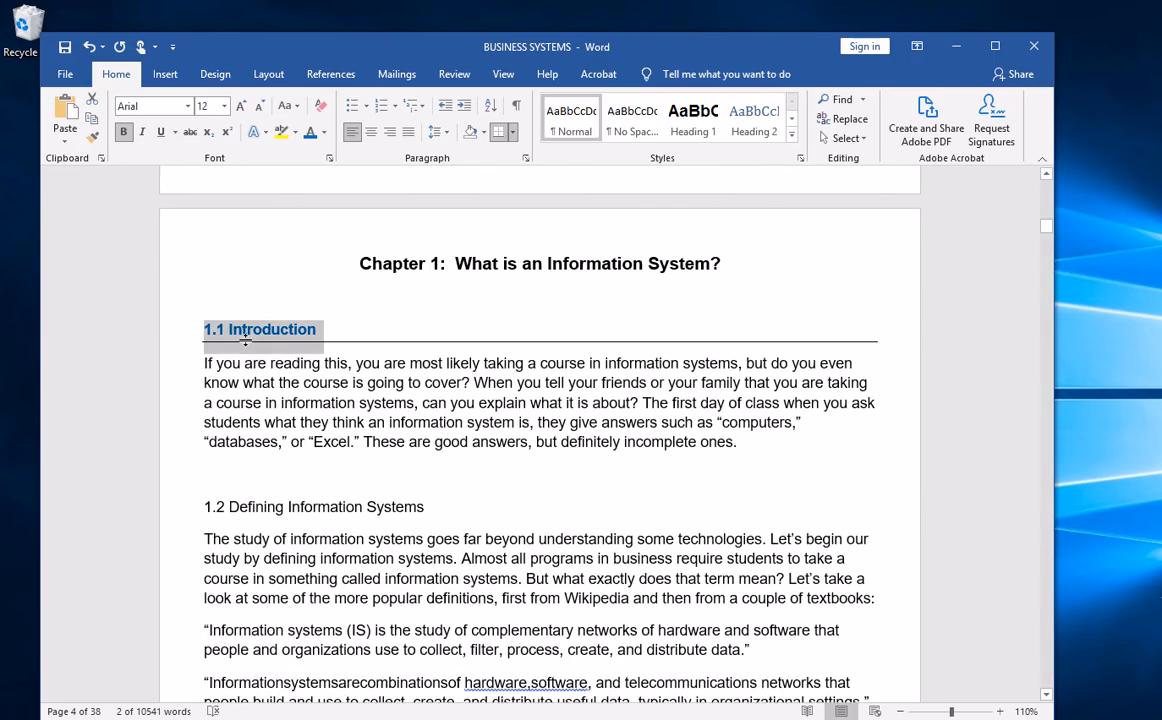
click(760, 125)
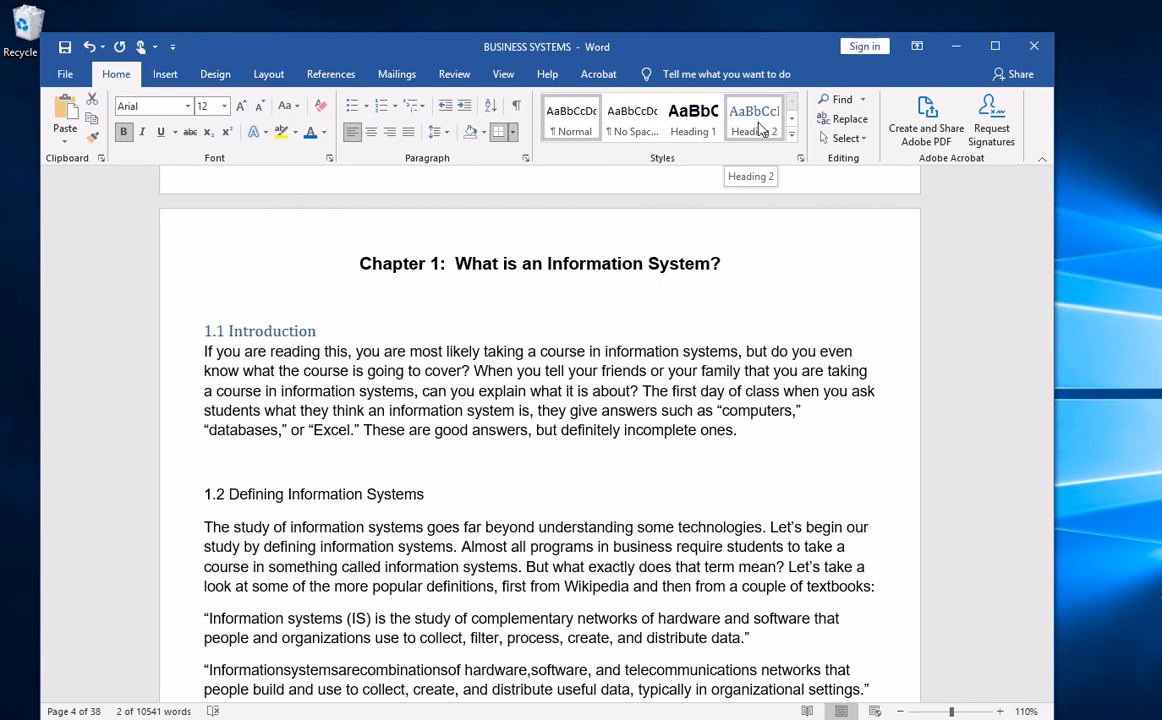
right_click(760, 128)
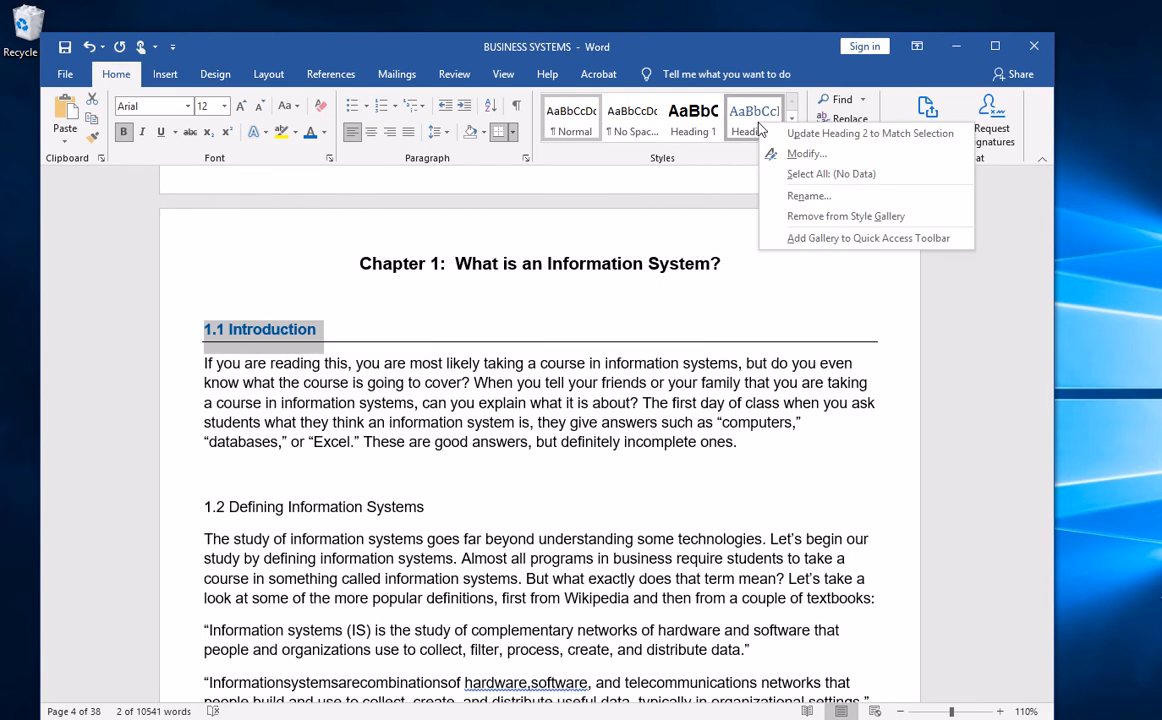
click(810, 135)
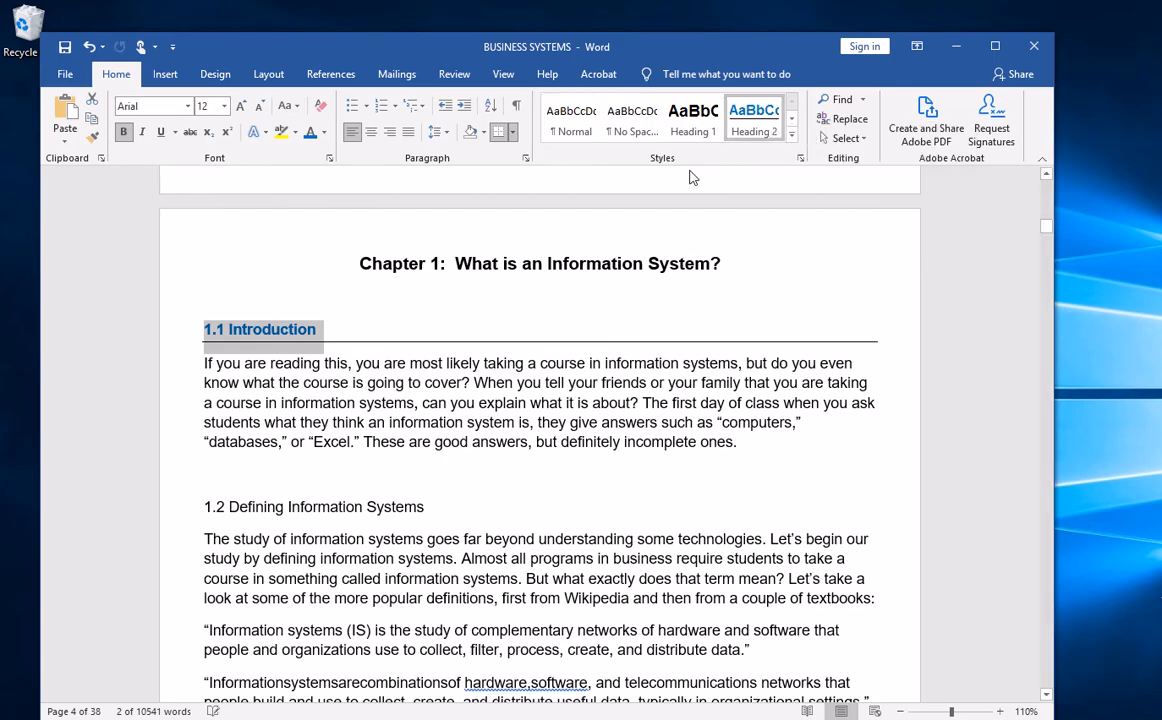
Apply the Heading 2 style to the subheading "1.2 Defining Information Systems".
scroll(284, 344, down, 2)
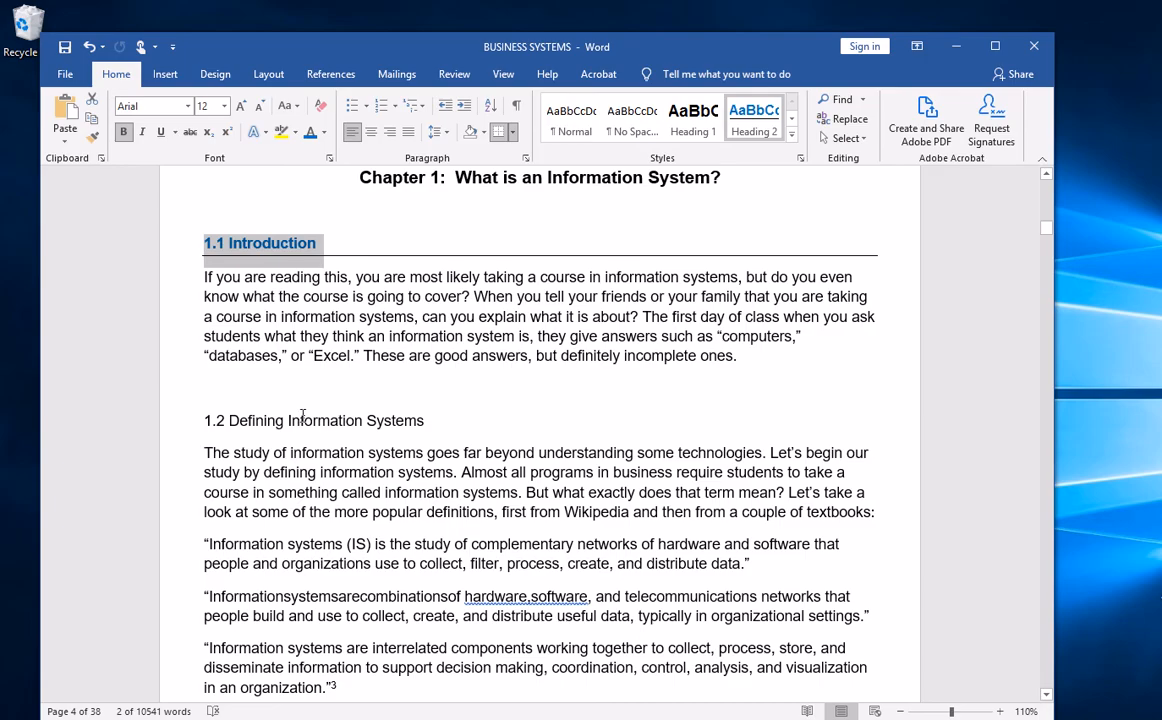
click(330, 422)
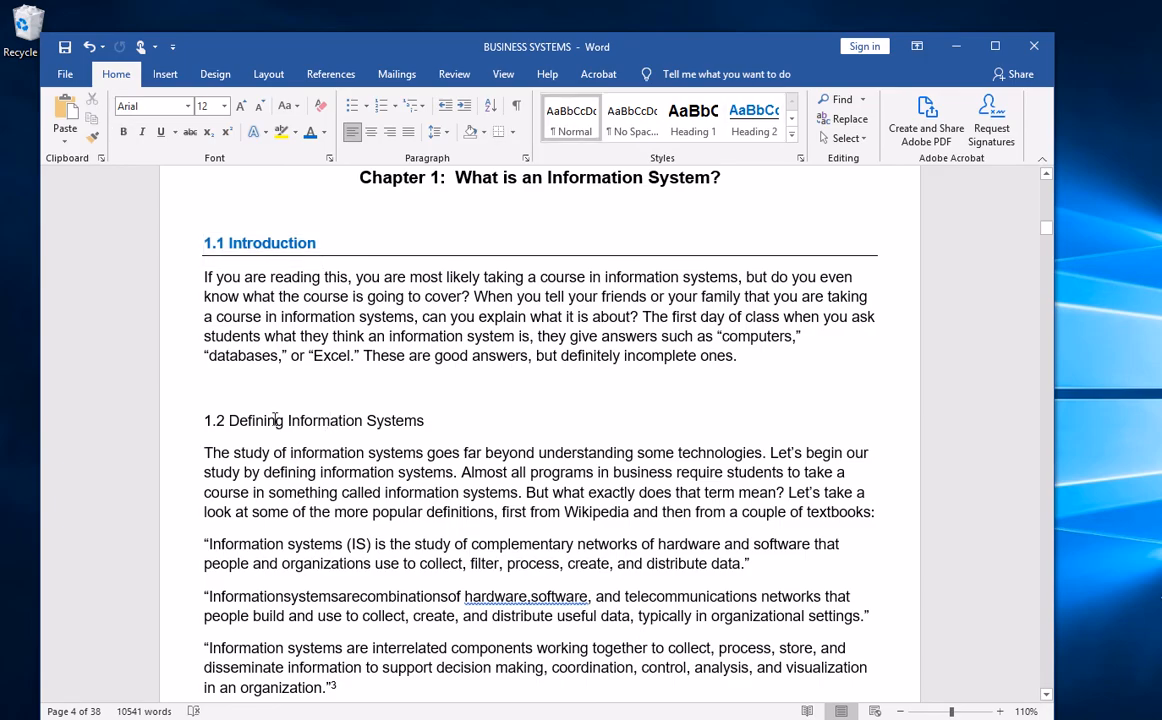
click(753, 117)
scroll(376, 407, down, 5)
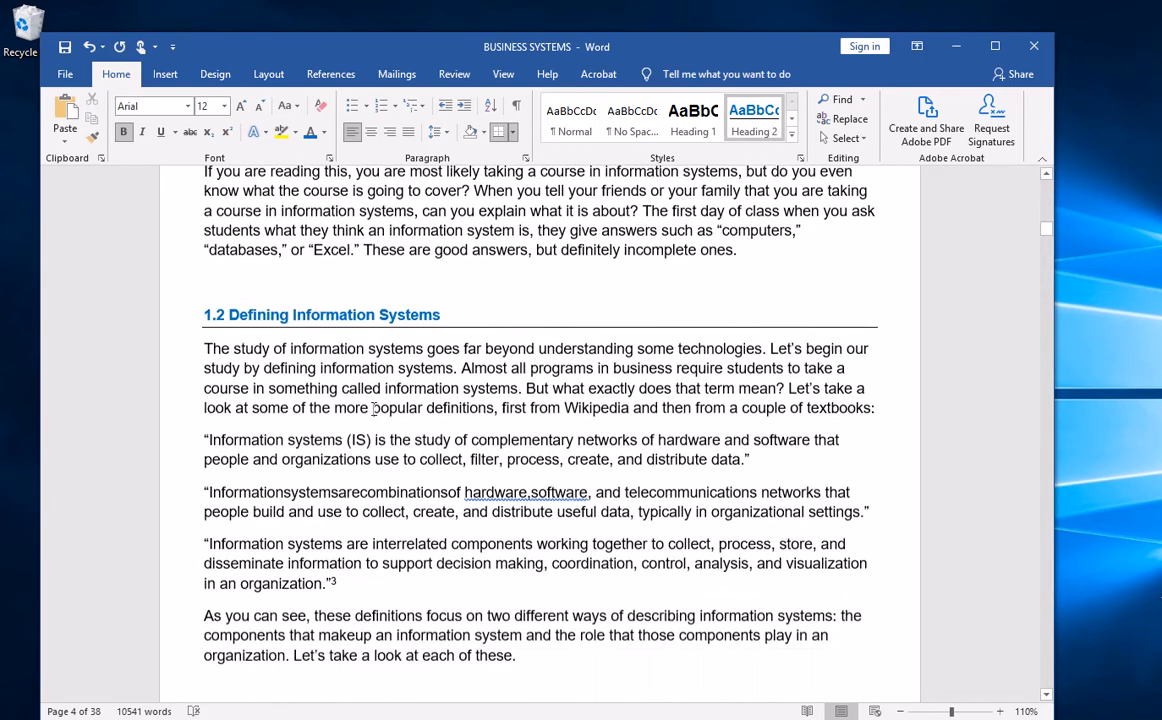
Apply the Heading 2 style to the subheading "1.3 The Components of Information Systems".
scroll(374, 408, down, 3)
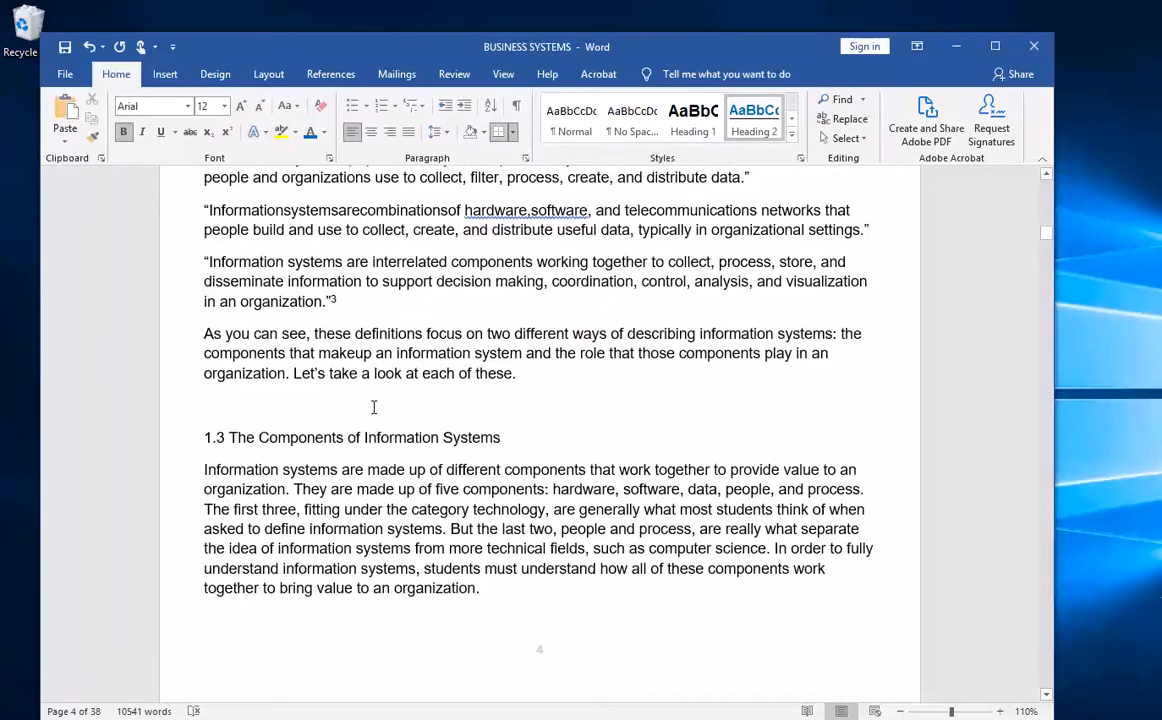
scroll(374, 407, down, 7)
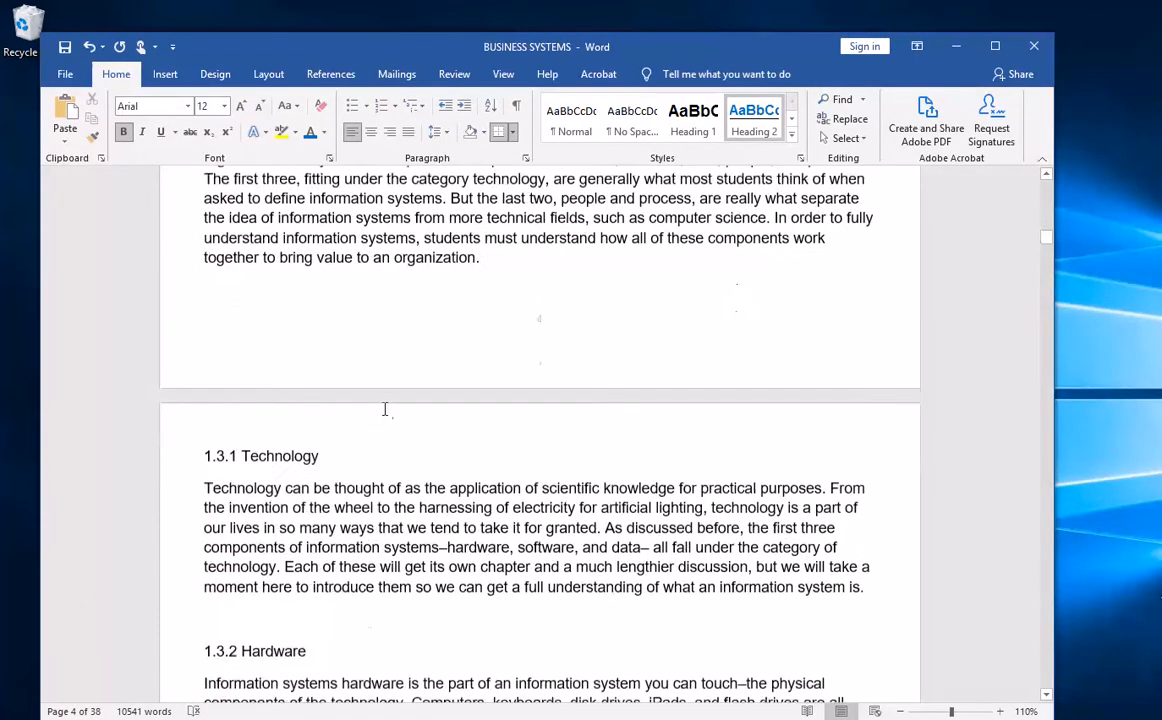
scroll(268, 414, up, 7)
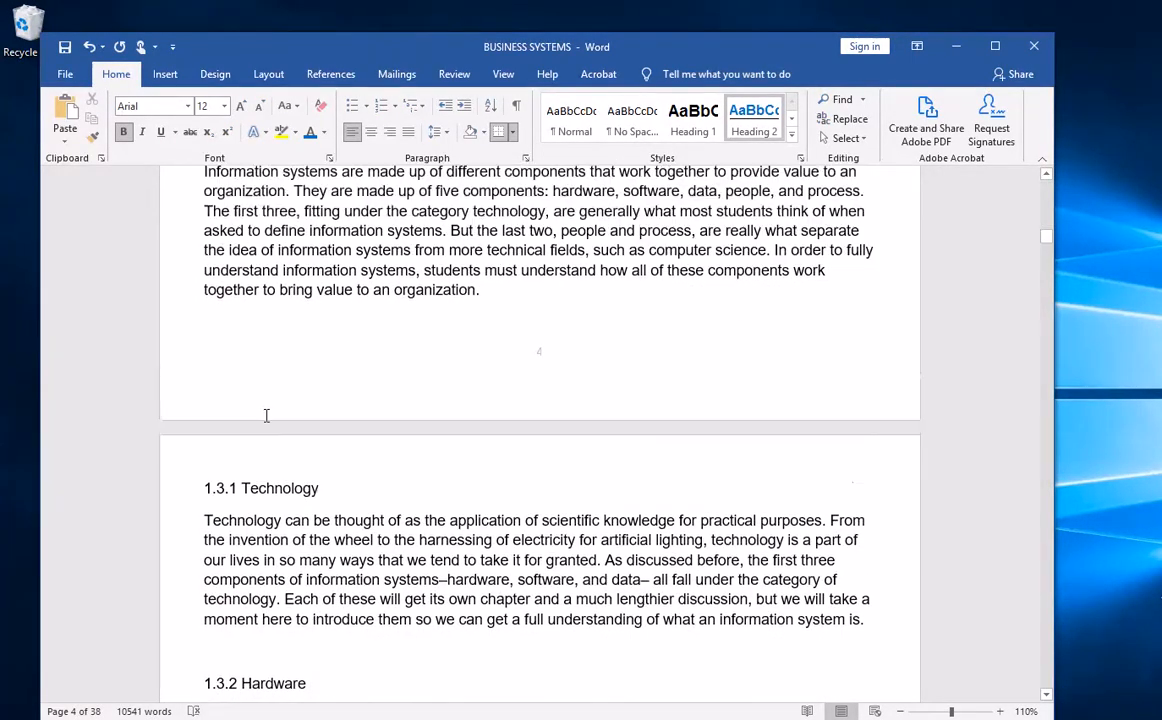
scroll(277, 409, up, 7)
scroll(277, 409, down, 9)
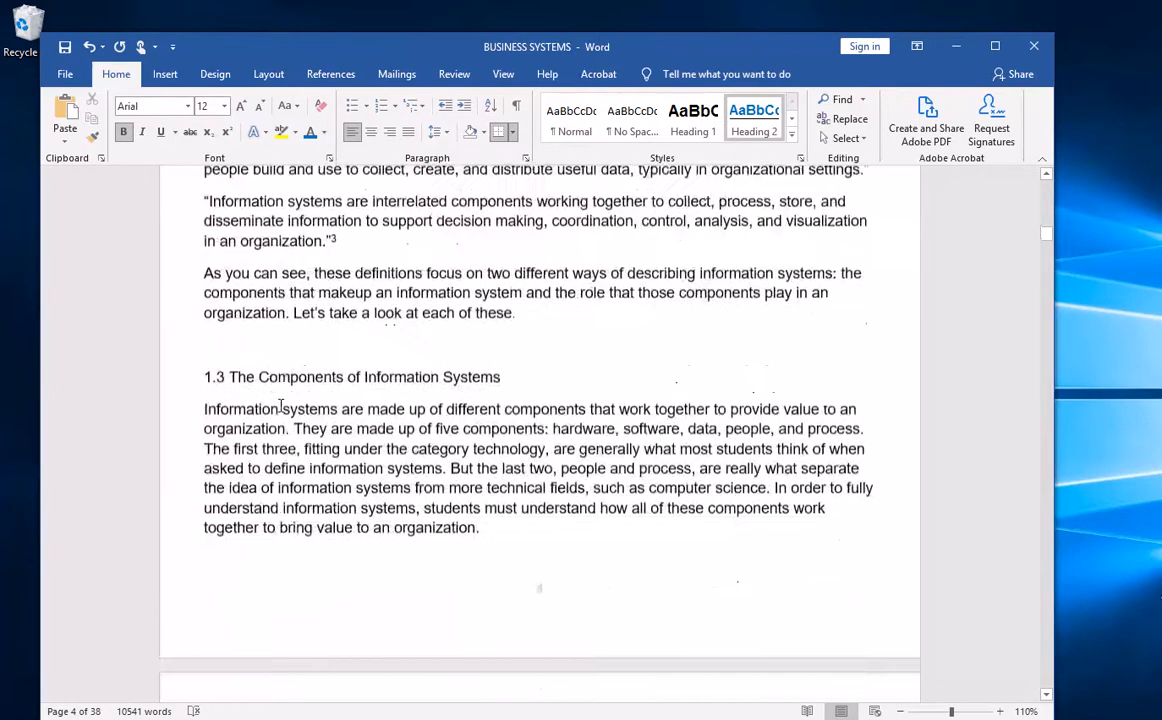
click(293, 352)
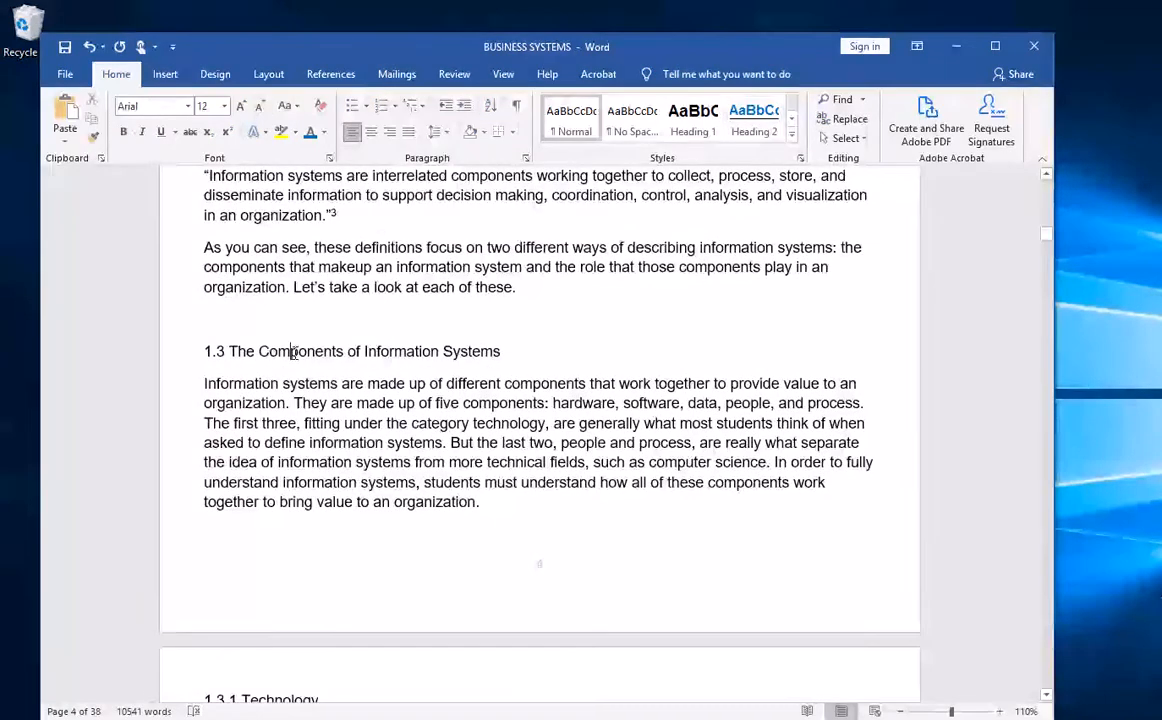
click(753, 118)
Format the subheading "1.3.1 Technology" with a purple font colour and italics.
scroll(281, 432, down, 5)
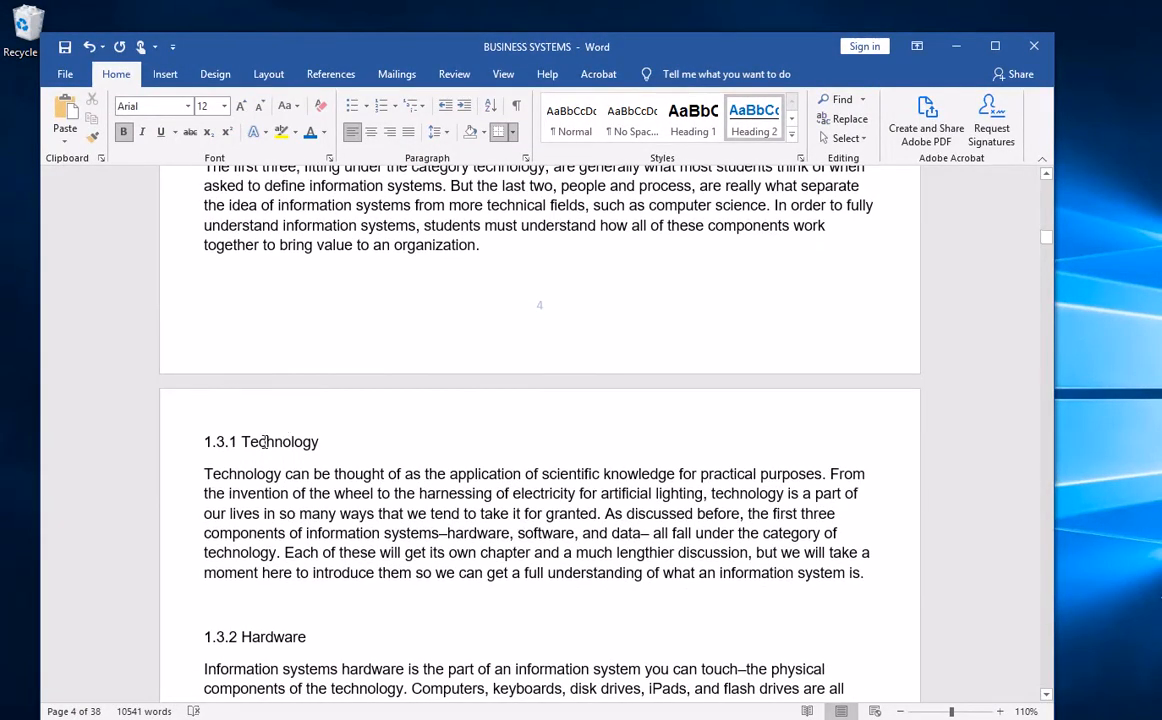
click(265, 441)
scroll(270, 430, up, 3)
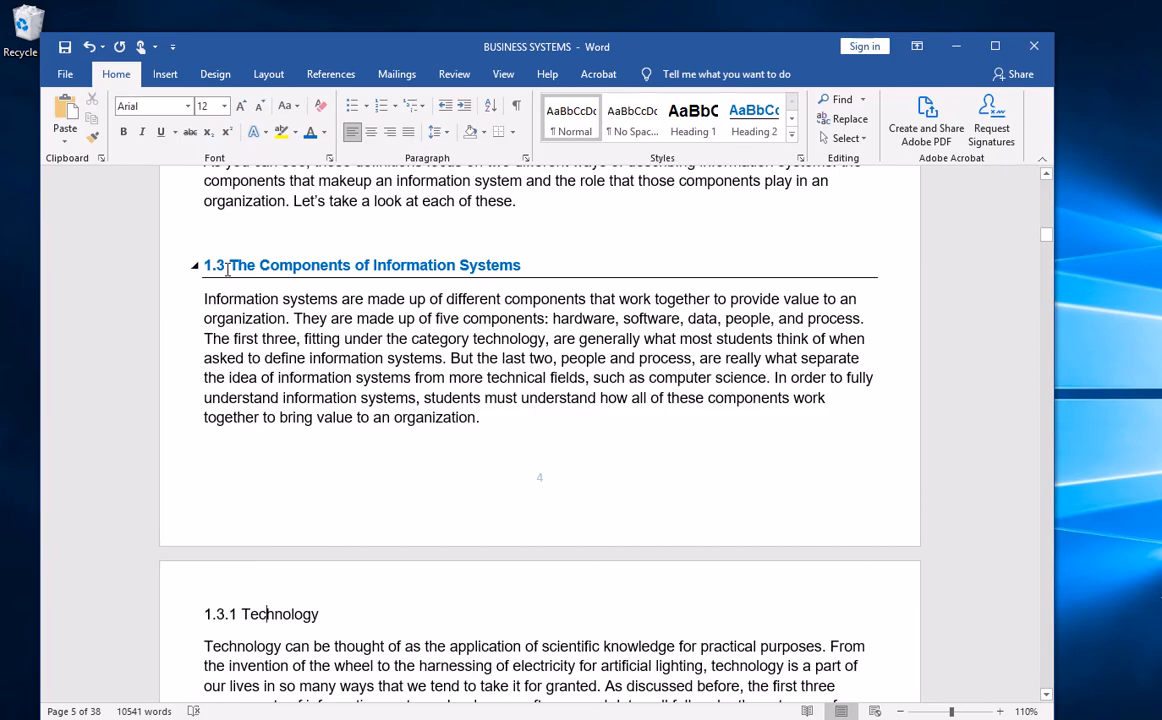
scroll(267, 500, down, 3)
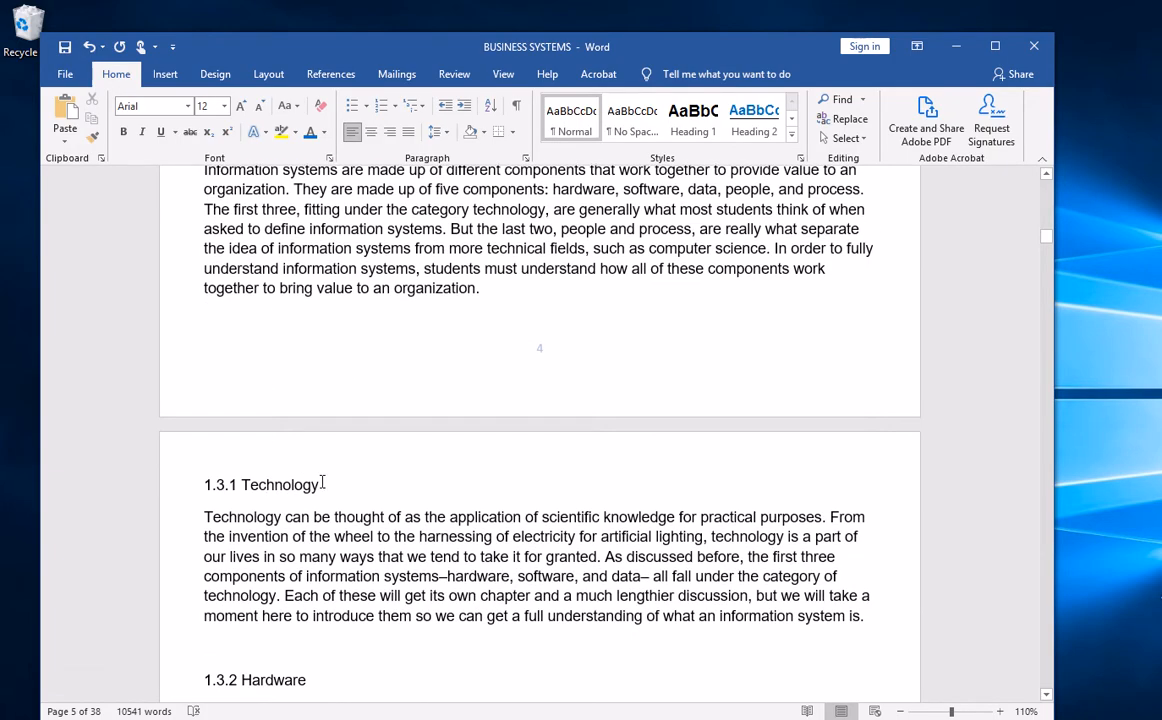
drag(322, 484, 199, 487)
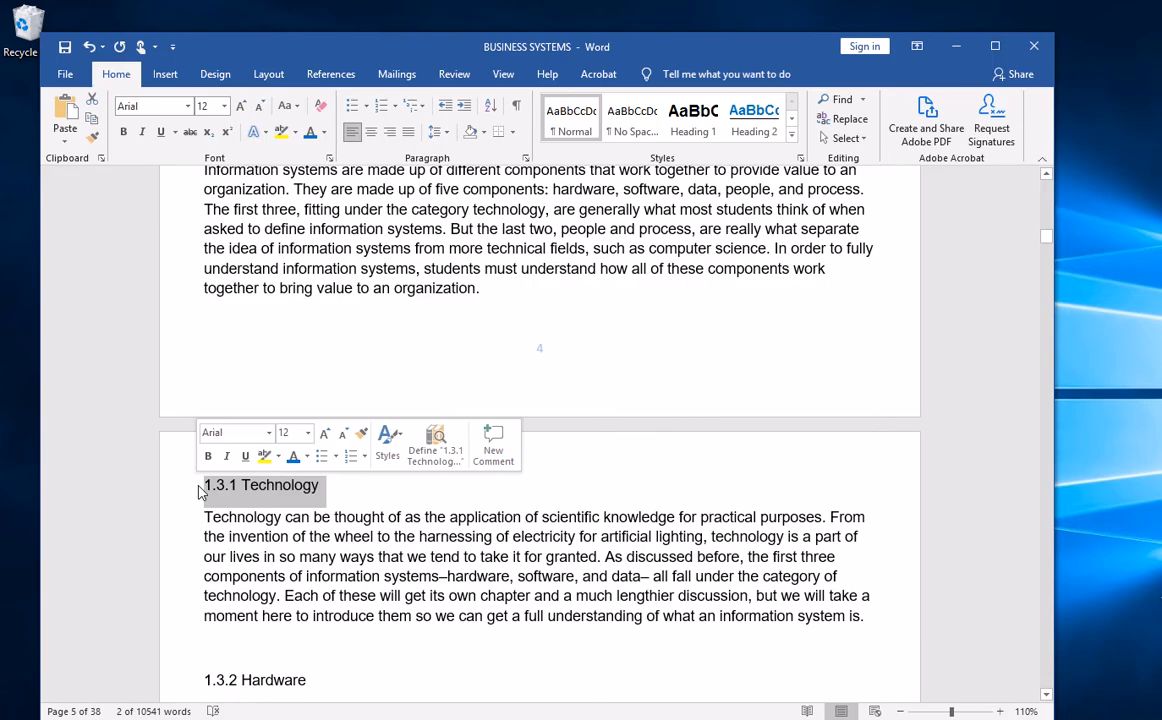
click(325, 134)
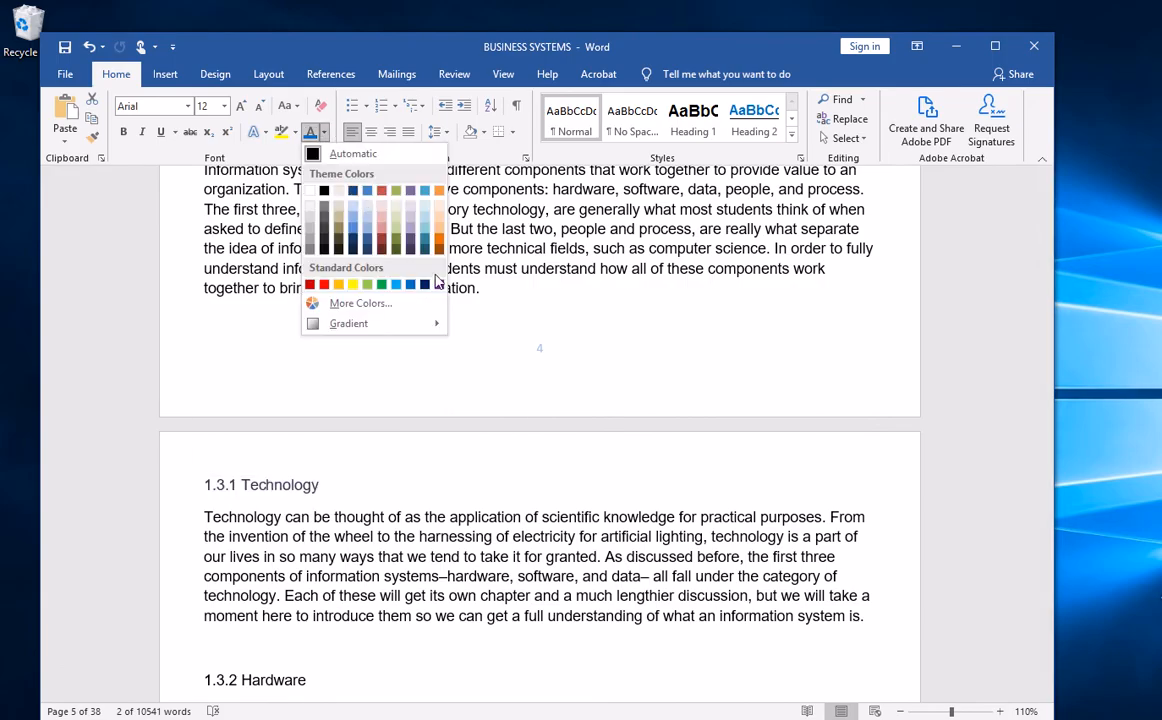
click(407, 248)
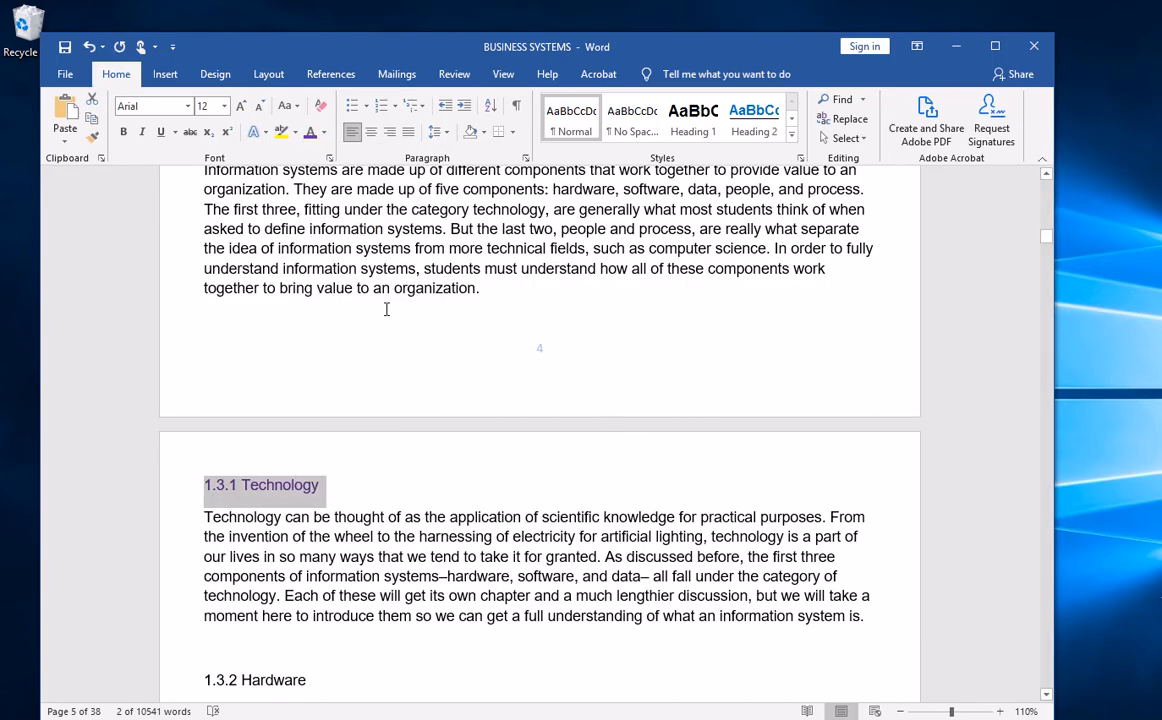
click(143, 133)
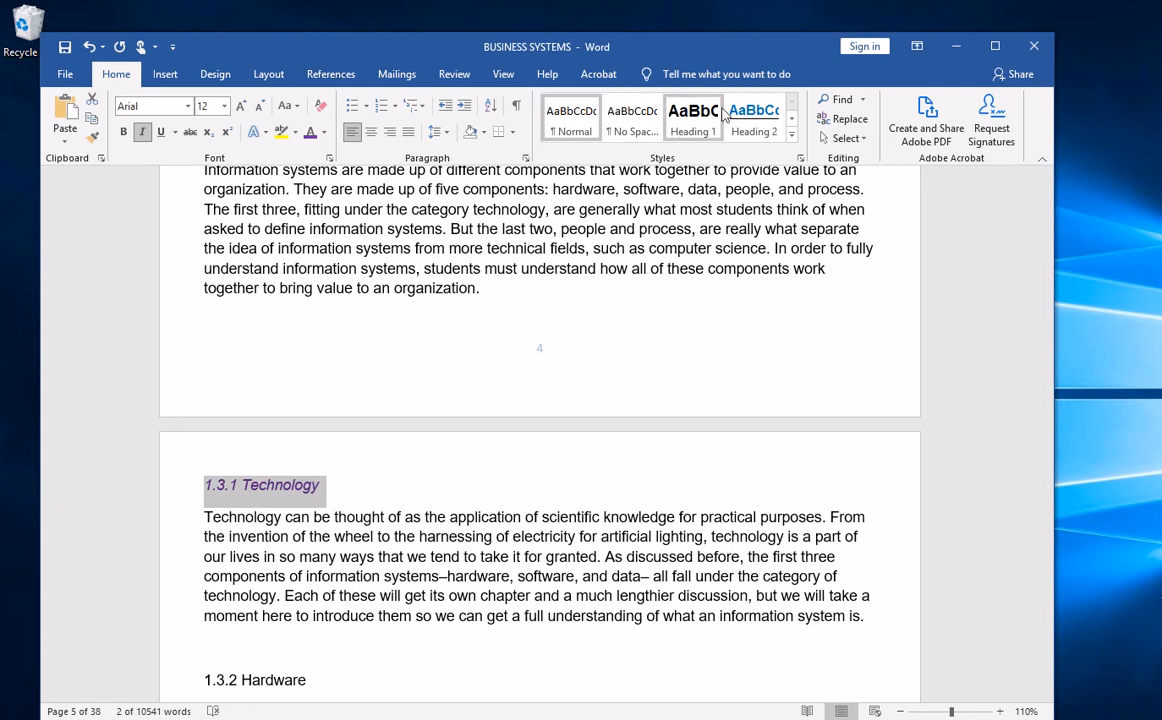
Update the Heading 3 style to match the formatting of the selected subheading "1.3.1 Technology".
click(792, 141)
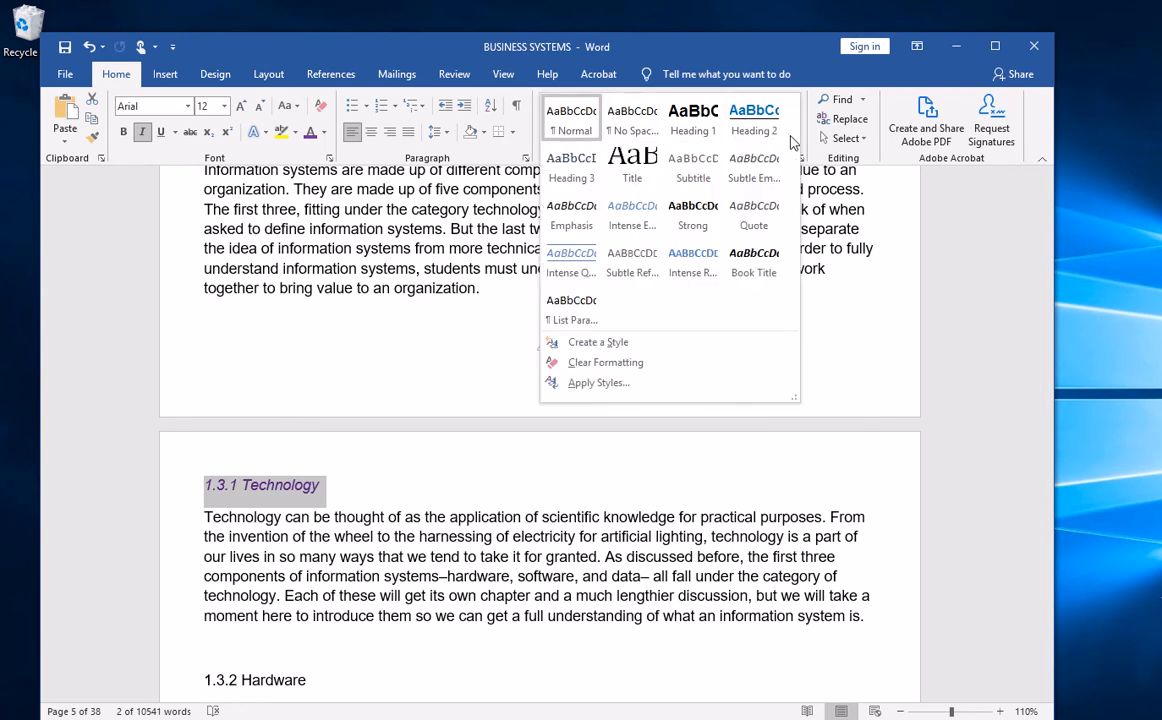
right_click(586, 175)
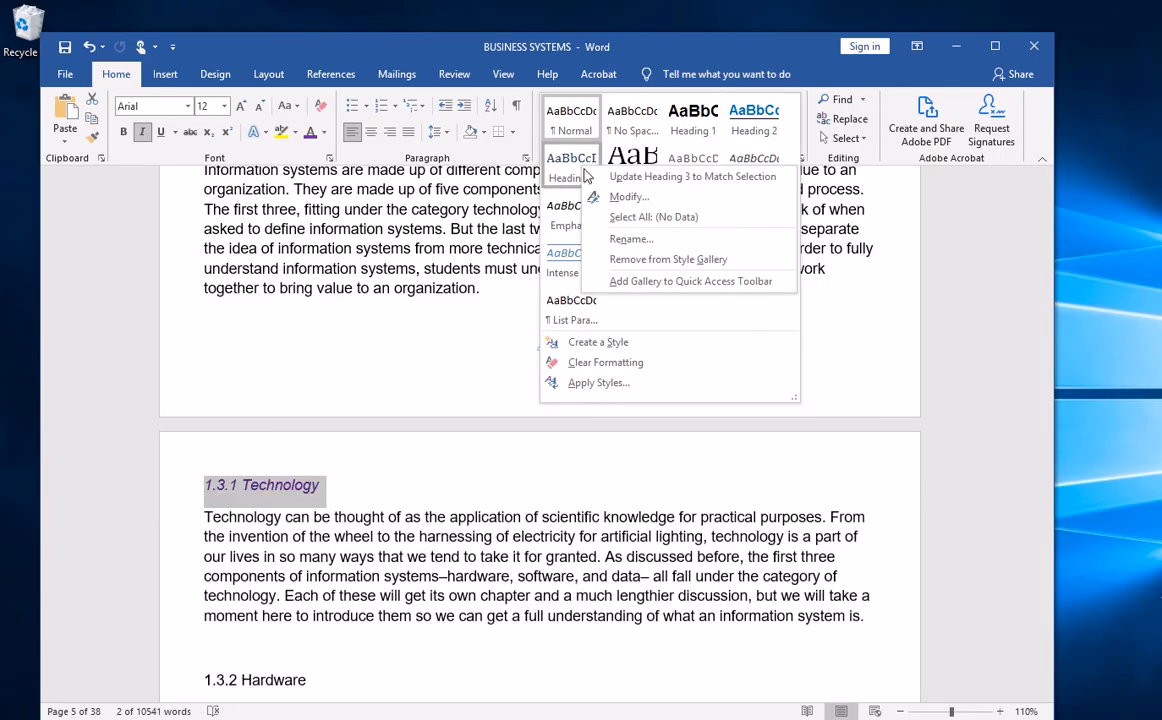
click(634, 177)
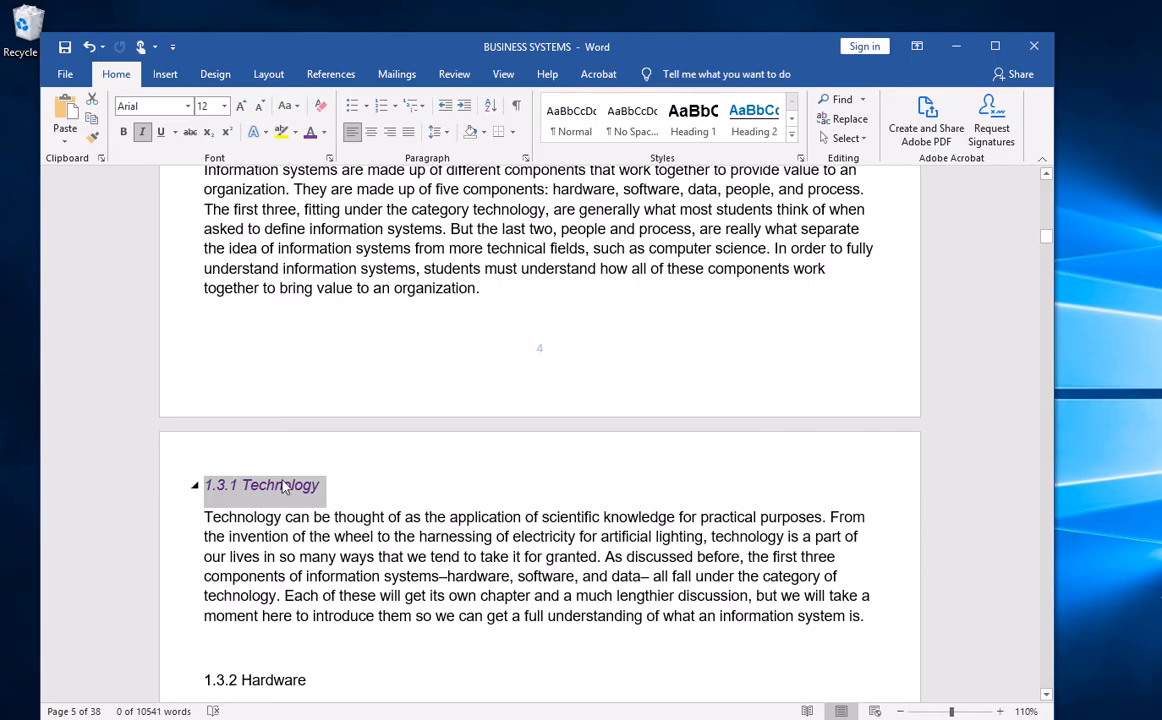
Apply the Heading 3 style to the subheading "1.3.2 Hardware".
scroll(270, 485, down, 2)
scroll(284, 480, down, 1)
click(260, 508)
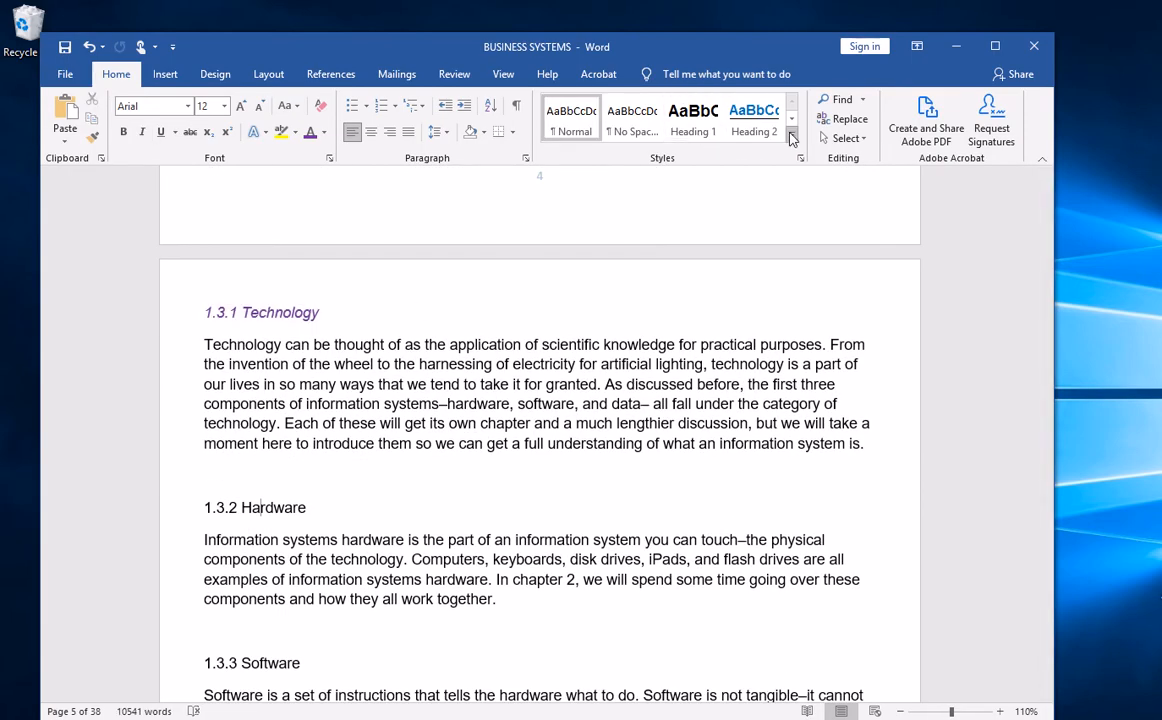
scroll(769, 130, down, 1)
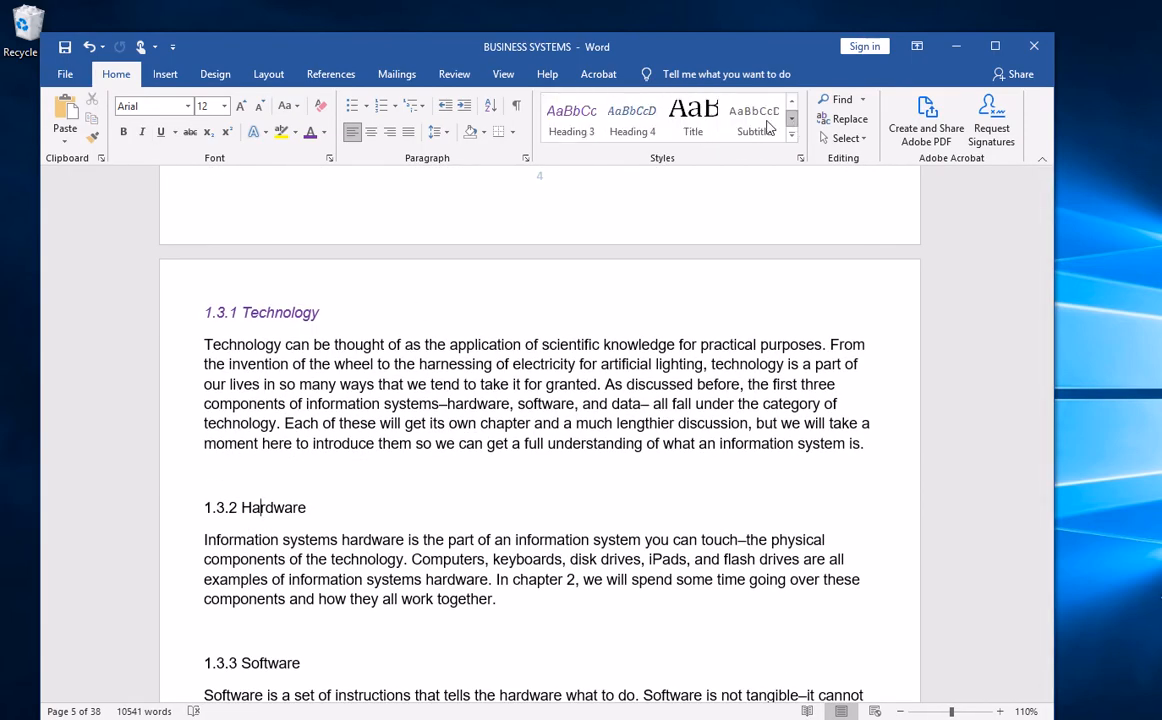
click(571, 118)
Apply the Heading 3 style to the subheading "1.3.3 Software".
scroll(379, 480, down, 2)
scroll(377, 482, down, 2)
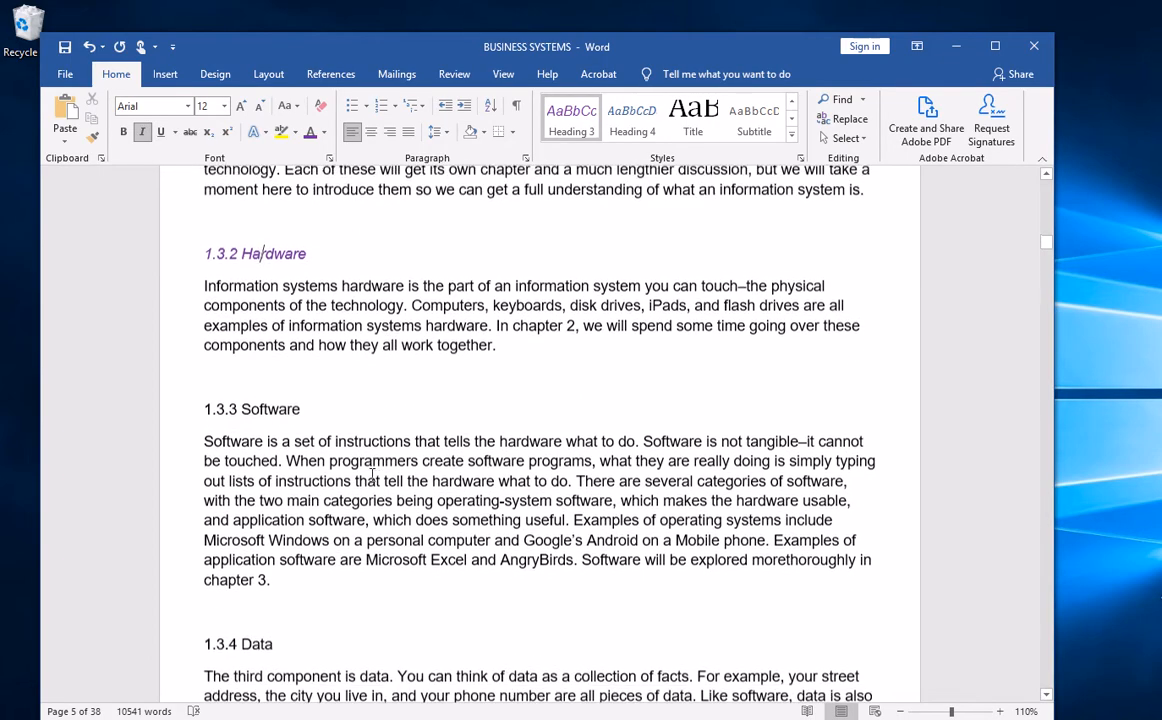
click(278, 404)
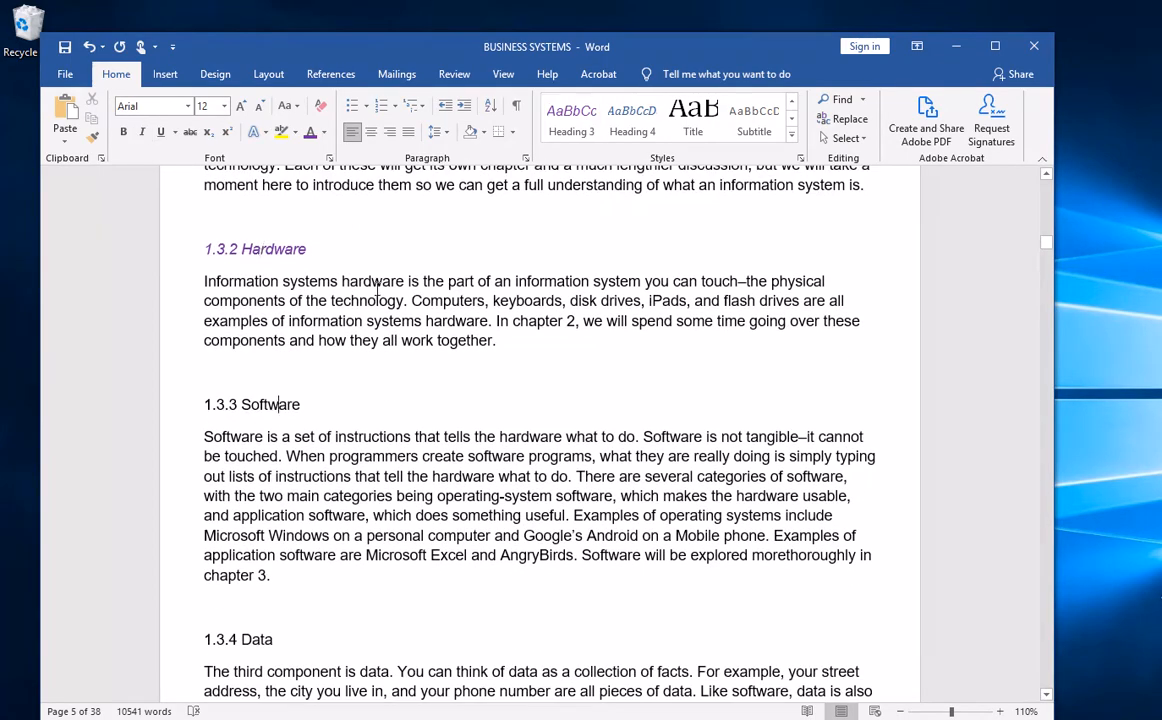
click(571, 118)
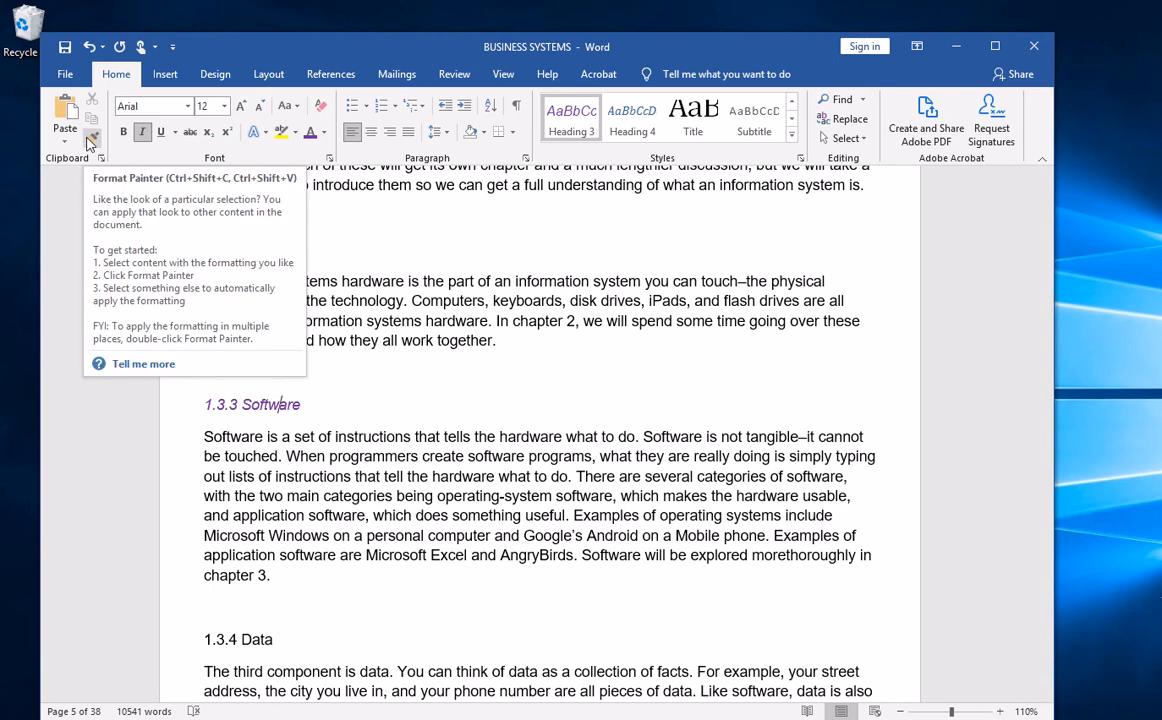
Copy the formatting of "1.3.3 Software" with a repeating Format Painter and apply it to the subheading "1.3.4 Data".
click(267, 405)
scroll(327, 409, up, 6)
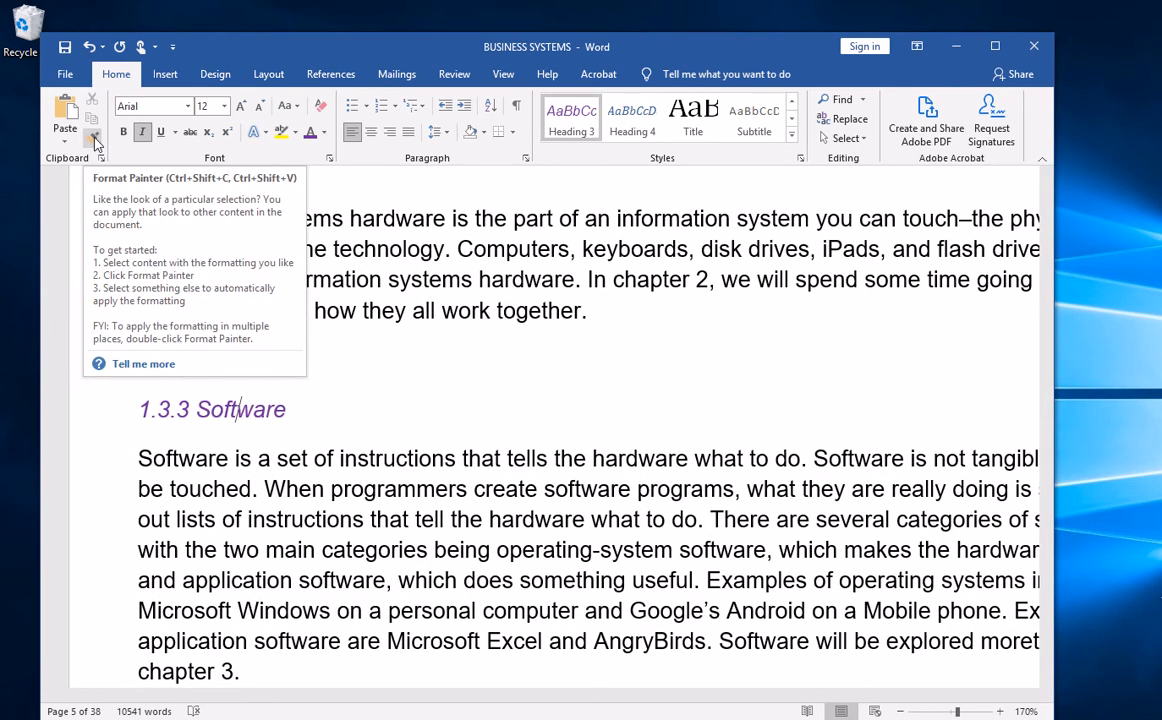
click(95, 139)
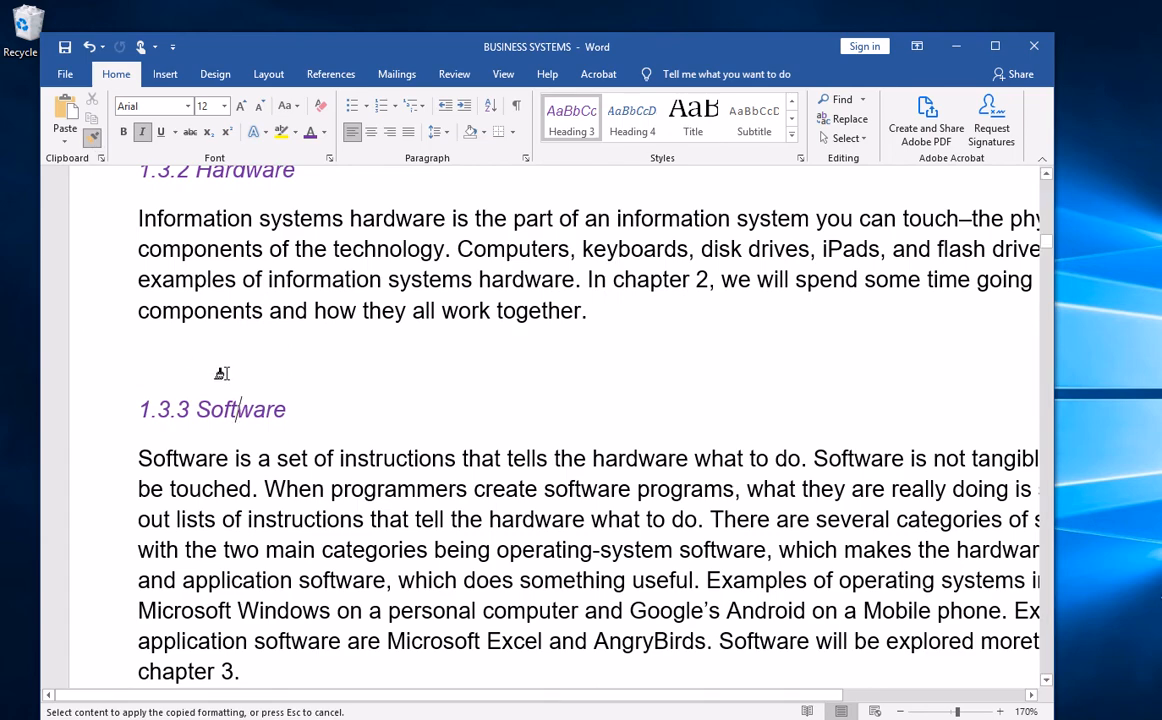
scroll(222, 373, down, 5)
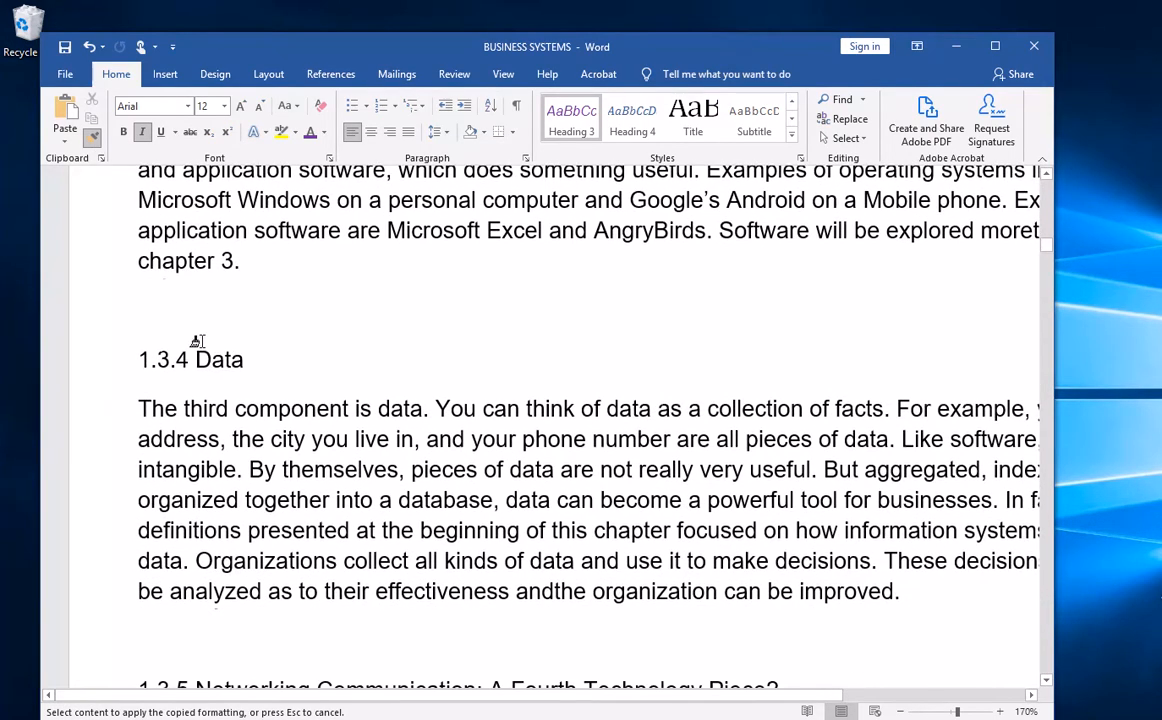
drag(231, 355, 130, 357)
Paint the copied formatting onto the subheadings "1.3.5 Networking Communication: A Fourth Technology Piece?" and "1.3.6 People".
scroll(267, 365, down, 5)
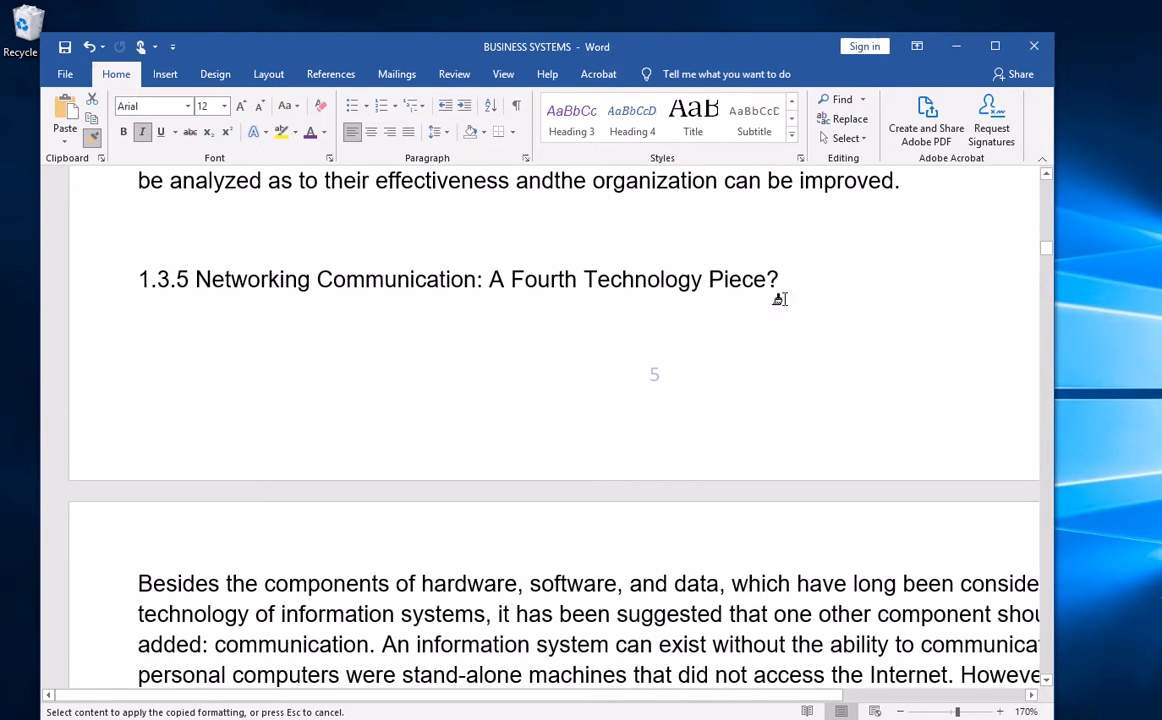
mouse_move(776, 281)
mouse_down()
mouse_move(337, 292)
mouse_move(135, 278)
mouse_up()
scroll(285, 400, down, 5)
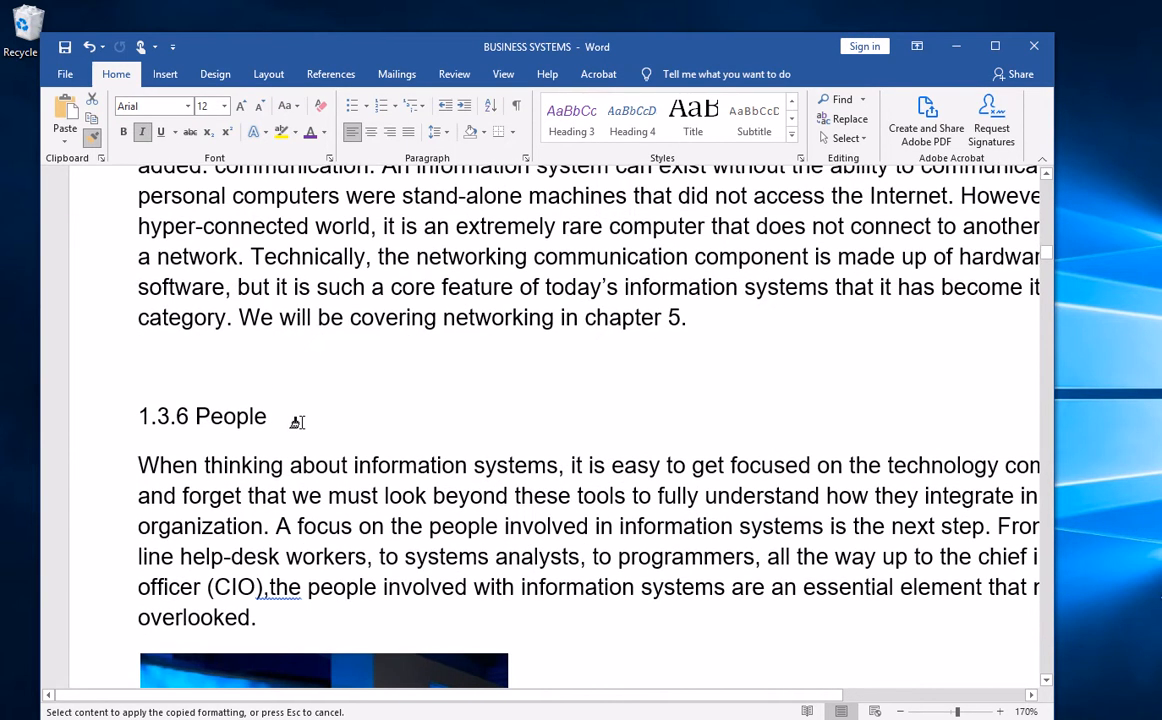
mouse_move(276, 417)
mouse_down()
mouse_move(130, 415)
mouse_move(141, 425)
mouse_up()
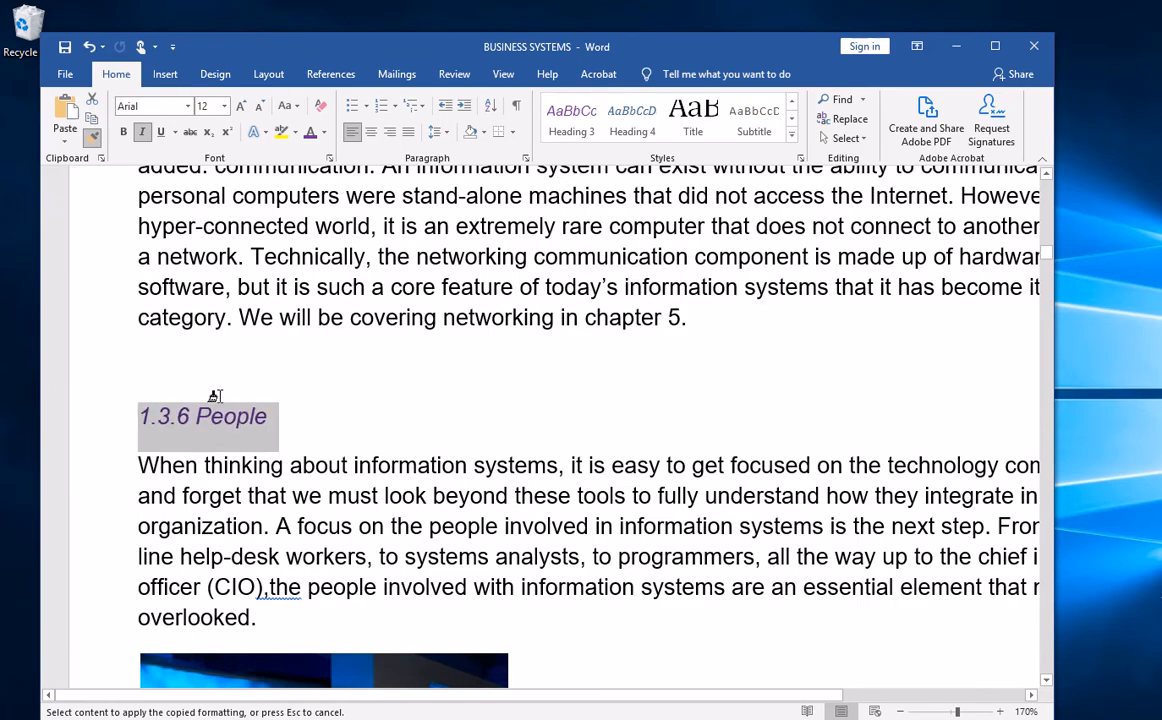
Paint the copied formatting onto the subheading "1.3.7 Process" below the photo.
scroll(215, 397, up, 7)
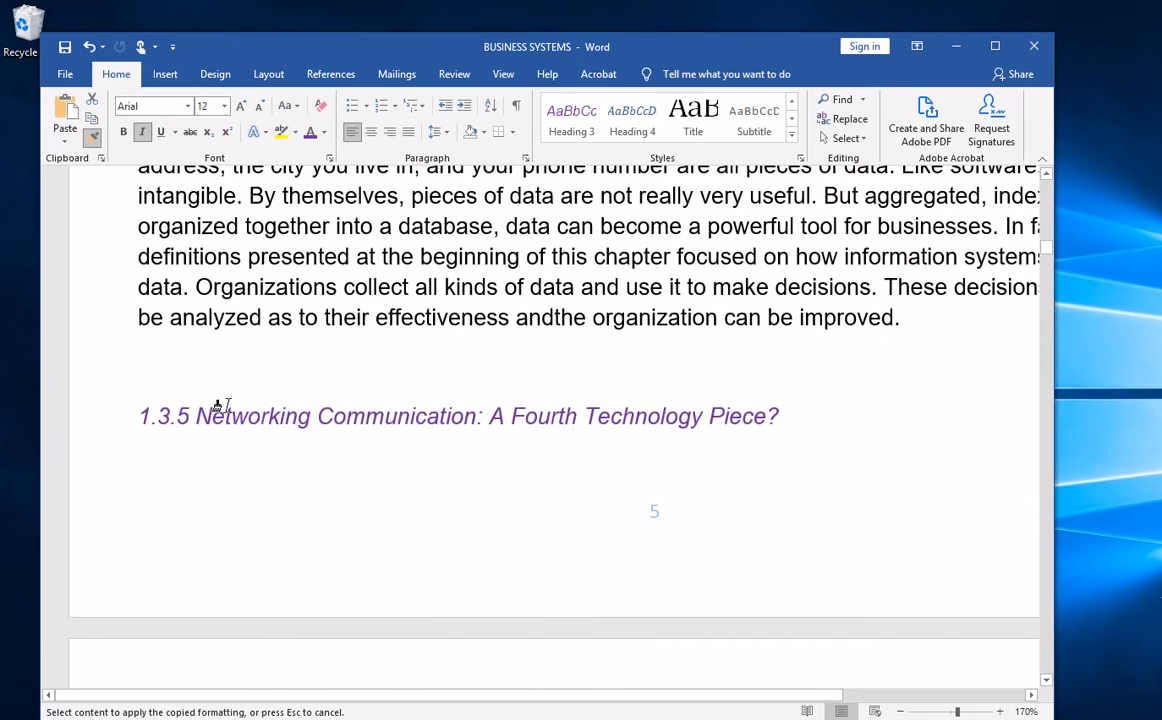
scroll(225, 406, down, 10)
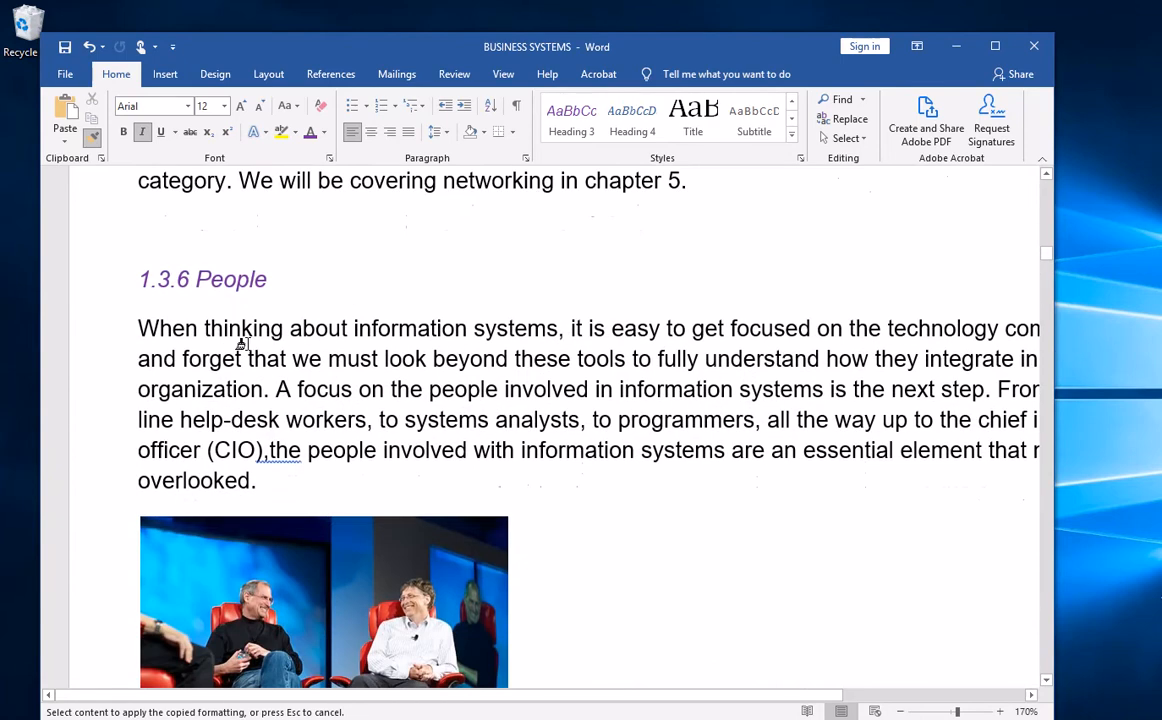
scroll(233, 280, down, 5)
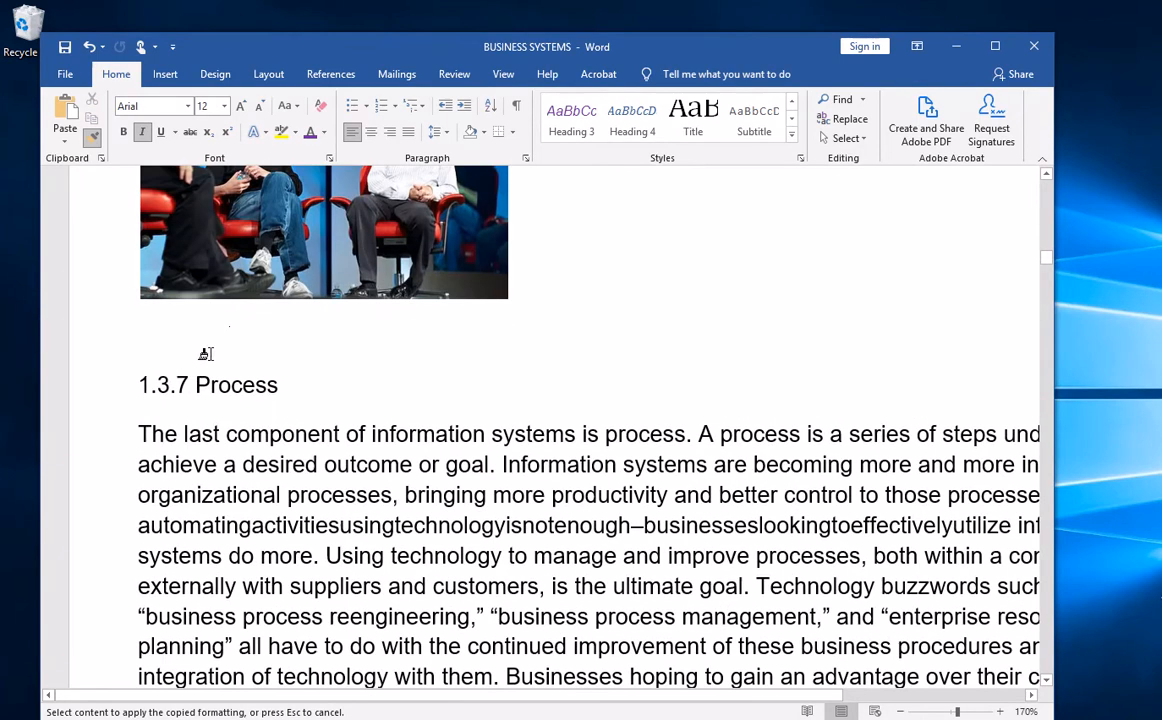
click(226, 386)
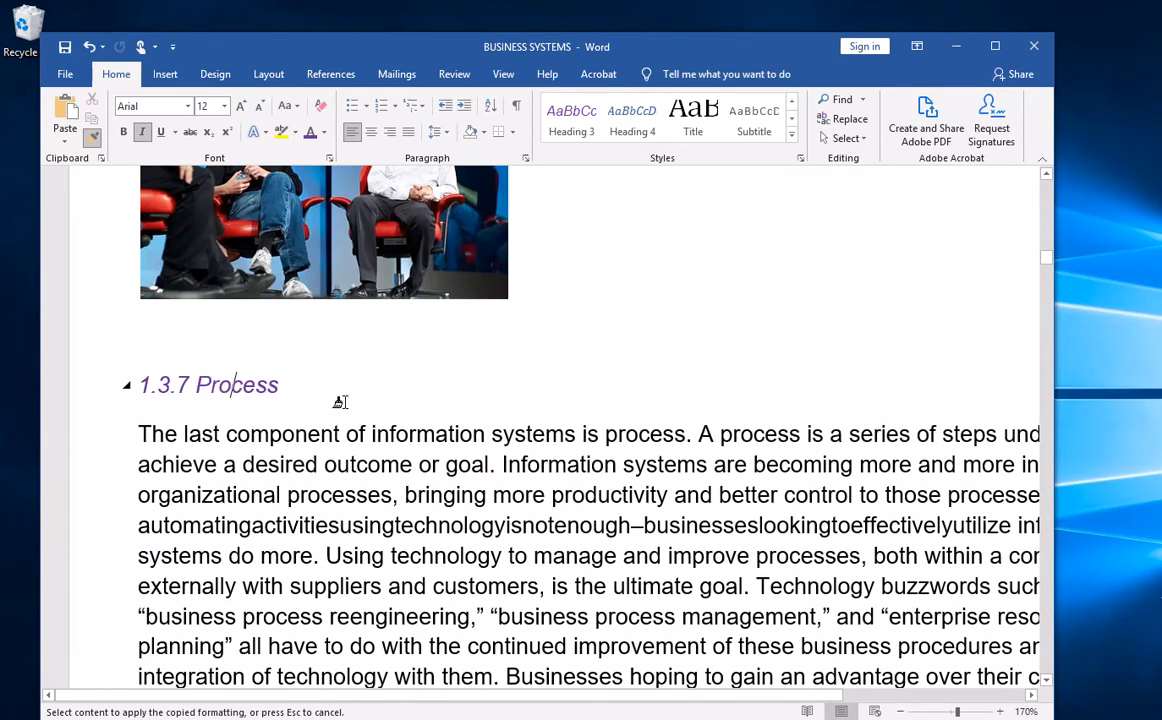
Turn off the Format Painter and go to the heading "Chapter 2: The Role of Information Systems".
scroll(411, 413, down, 1)
scroll(411, 413, down, 5)
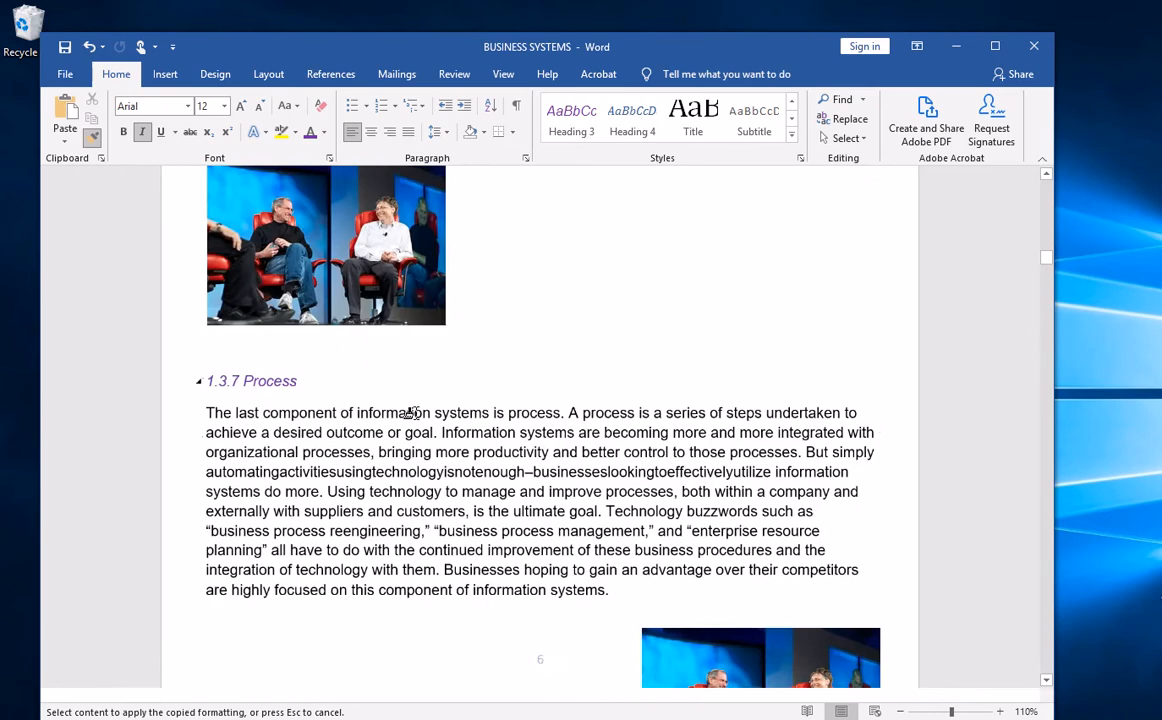
scroll(407, 415, down, 4)
scroll(405, 418, down, 15)
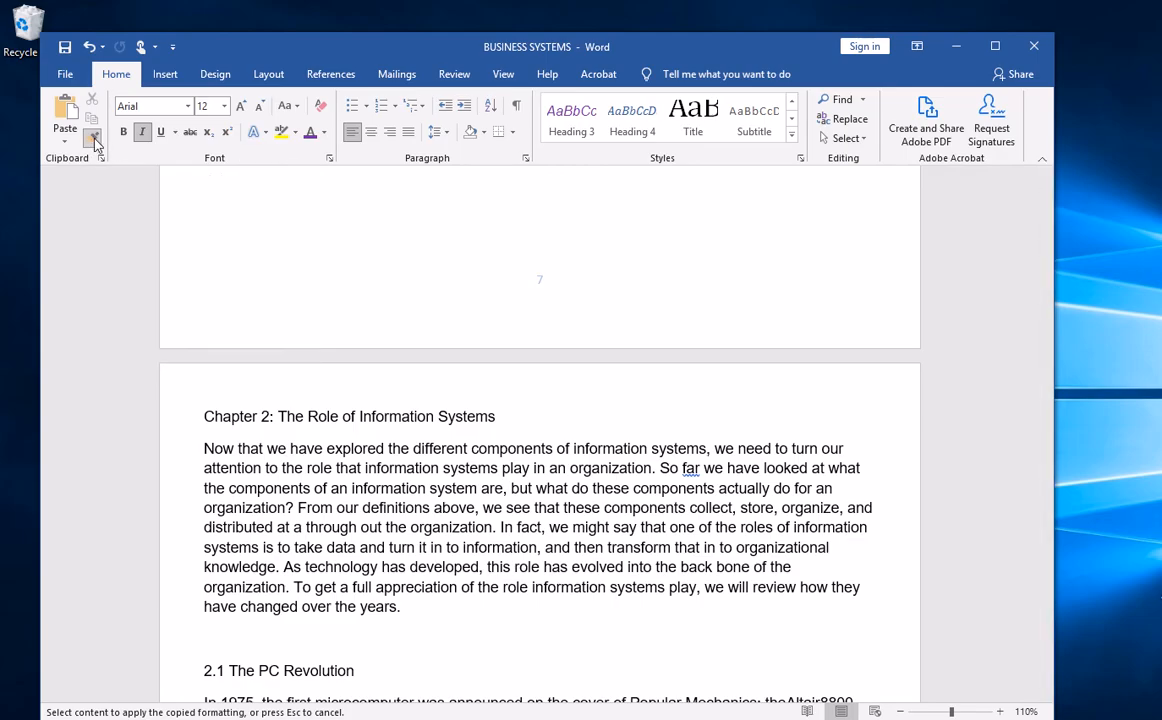
click(344, 430)
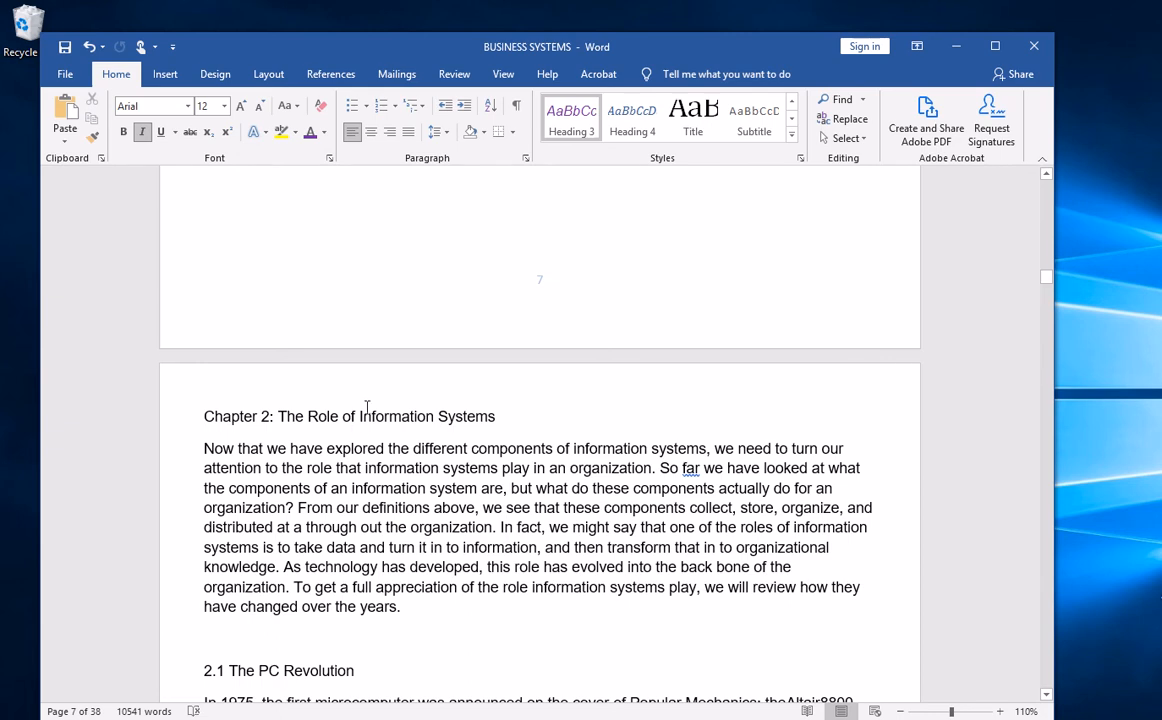
scroll(312, 399, down, 1)
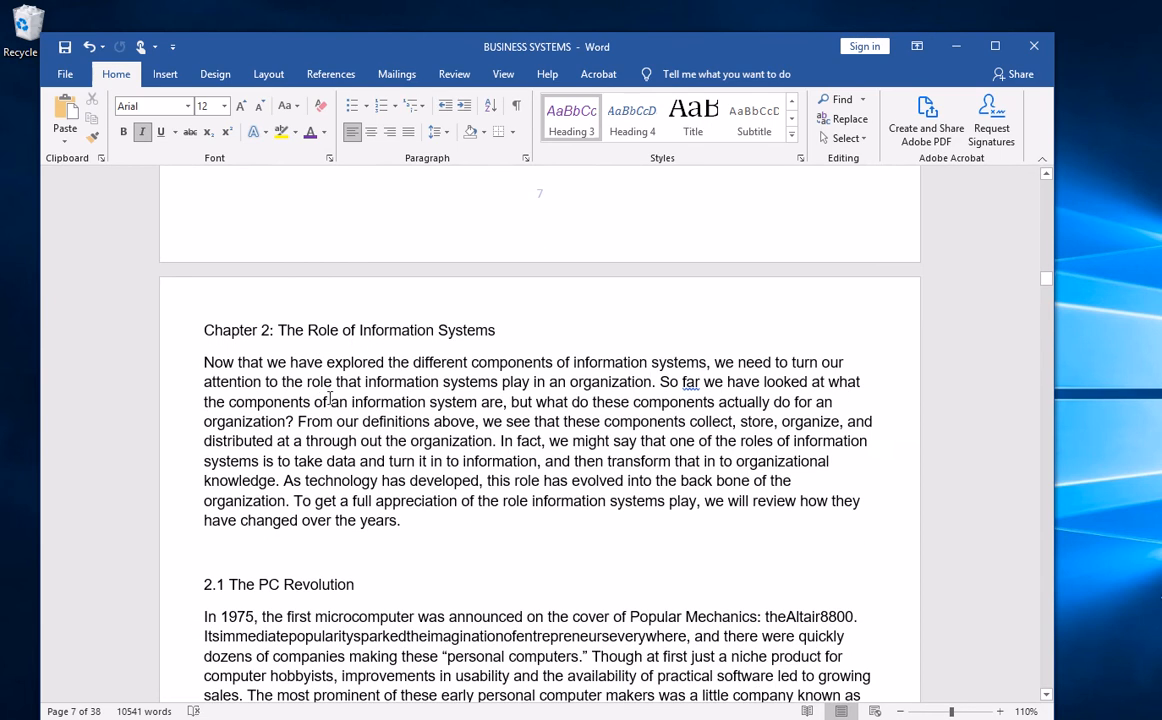
ctrl+scroll(335, 398, up, 3)
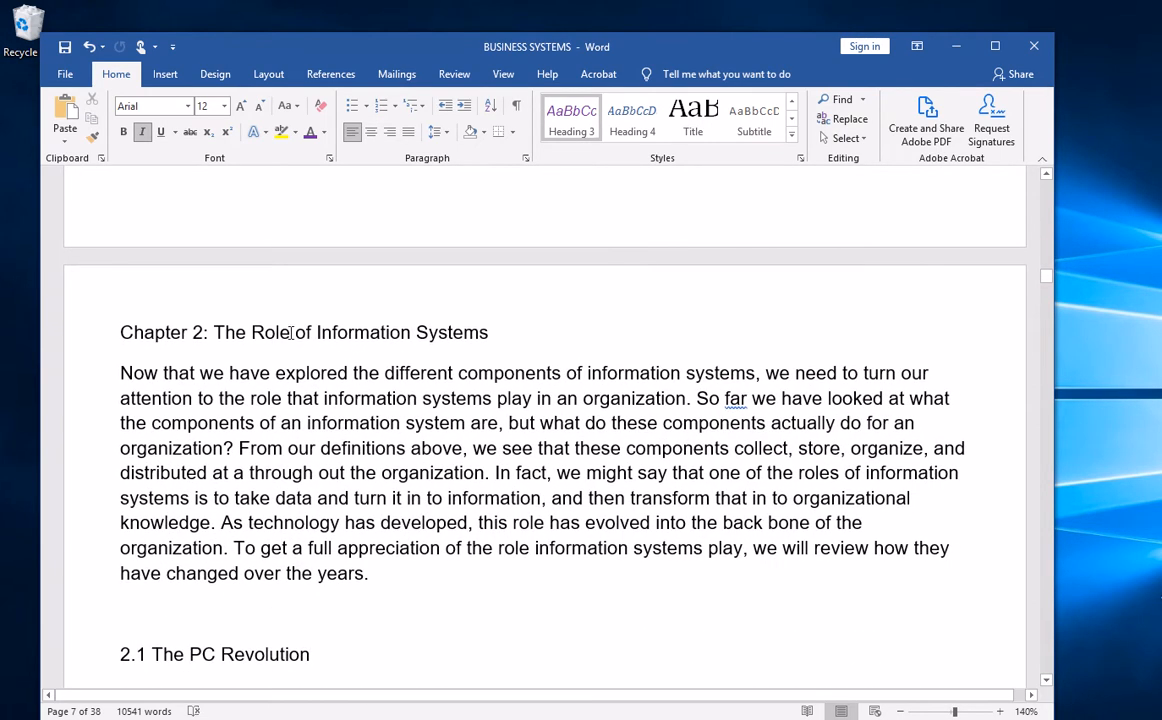
Apply Heading 1 to "Chapter 2: The Role of Information Systems" and Heading 2 to "2.1 The PC Revolution".
click(306, 332)
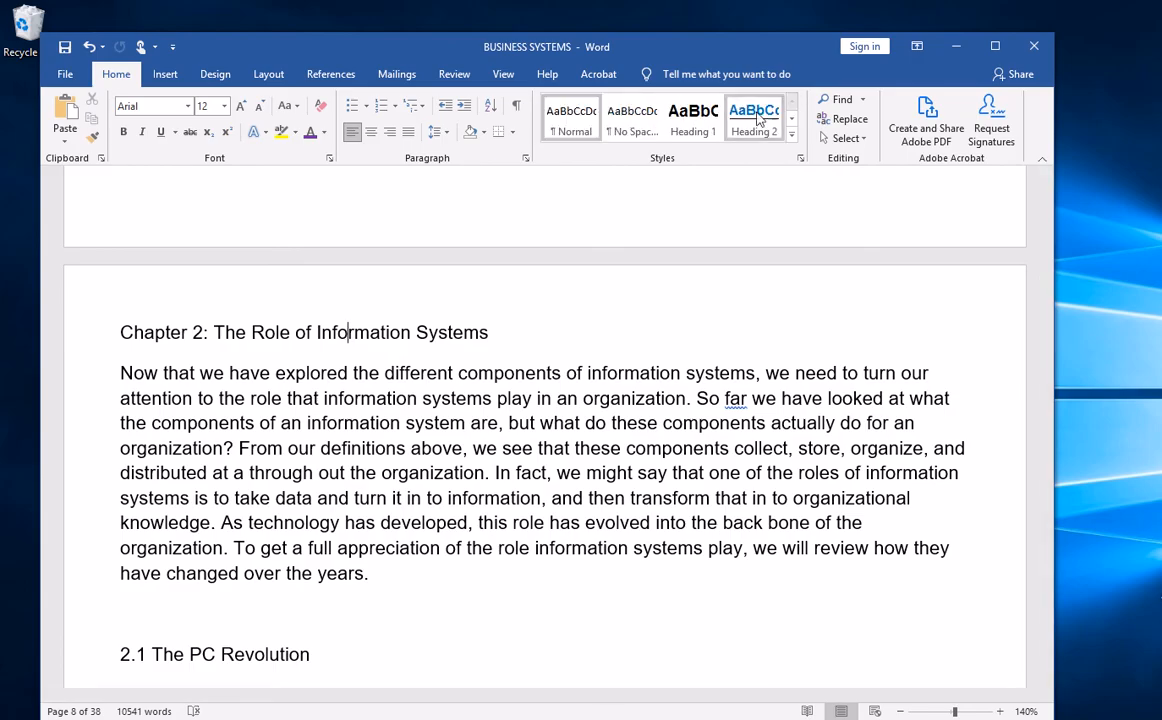
click(695, 122)
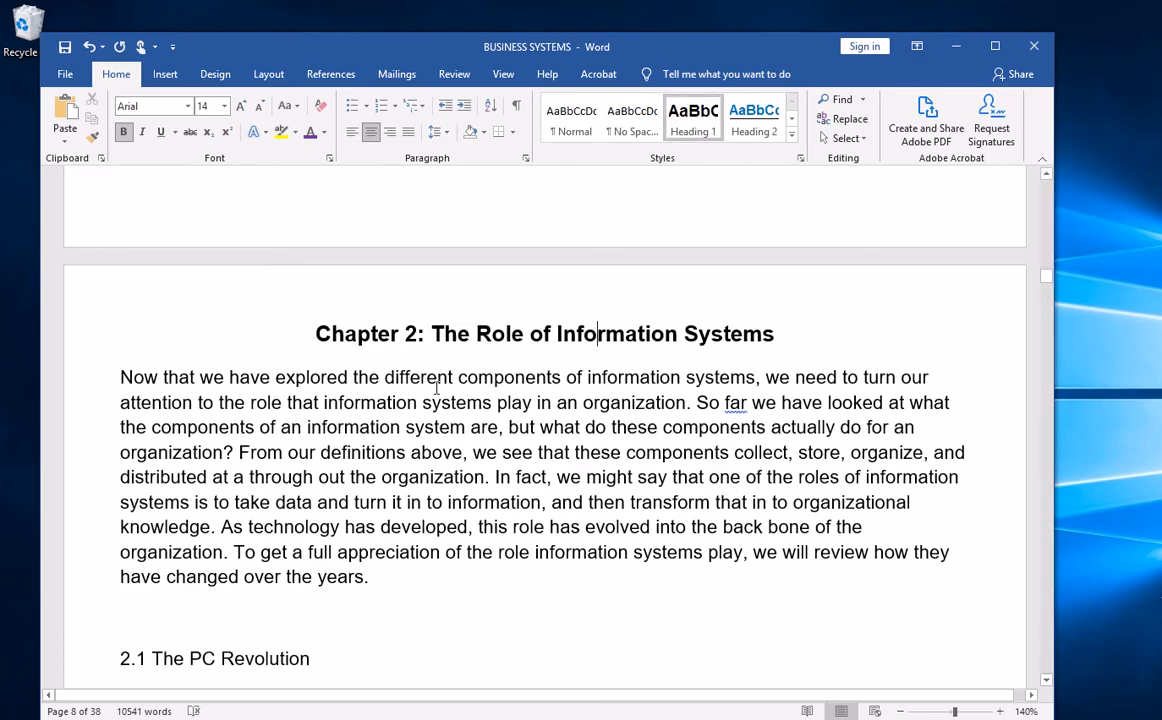
scroll(306, 362, down, 3)
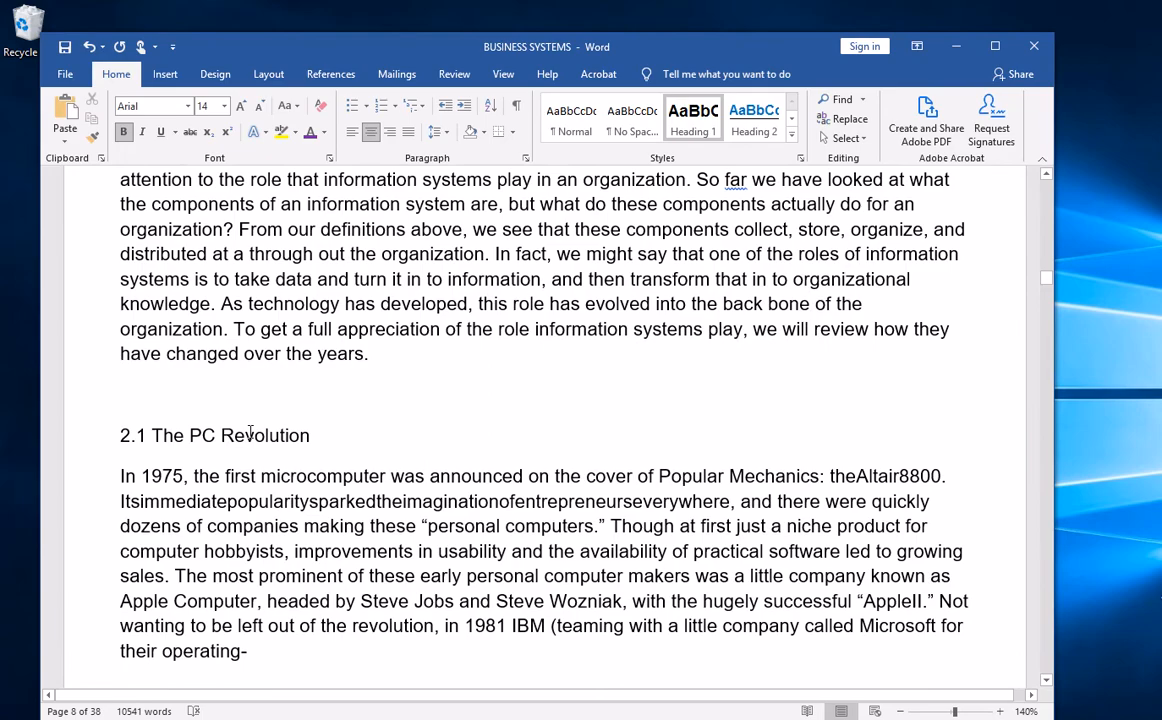
click(250, 432)
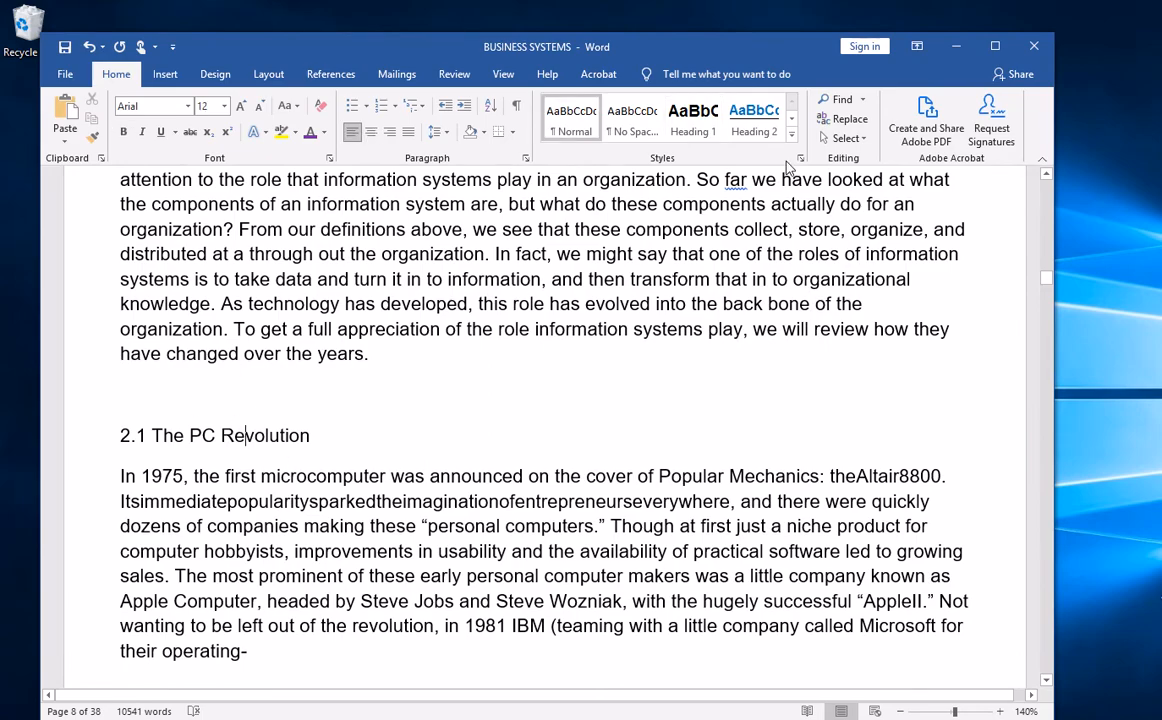
click(754, 120)
Apply the Heading 2 style to the section titles "2.2 Client-Server" and "2.3 The World Wide Web and E-Commerce".
scroll(346, 424, down, 5)
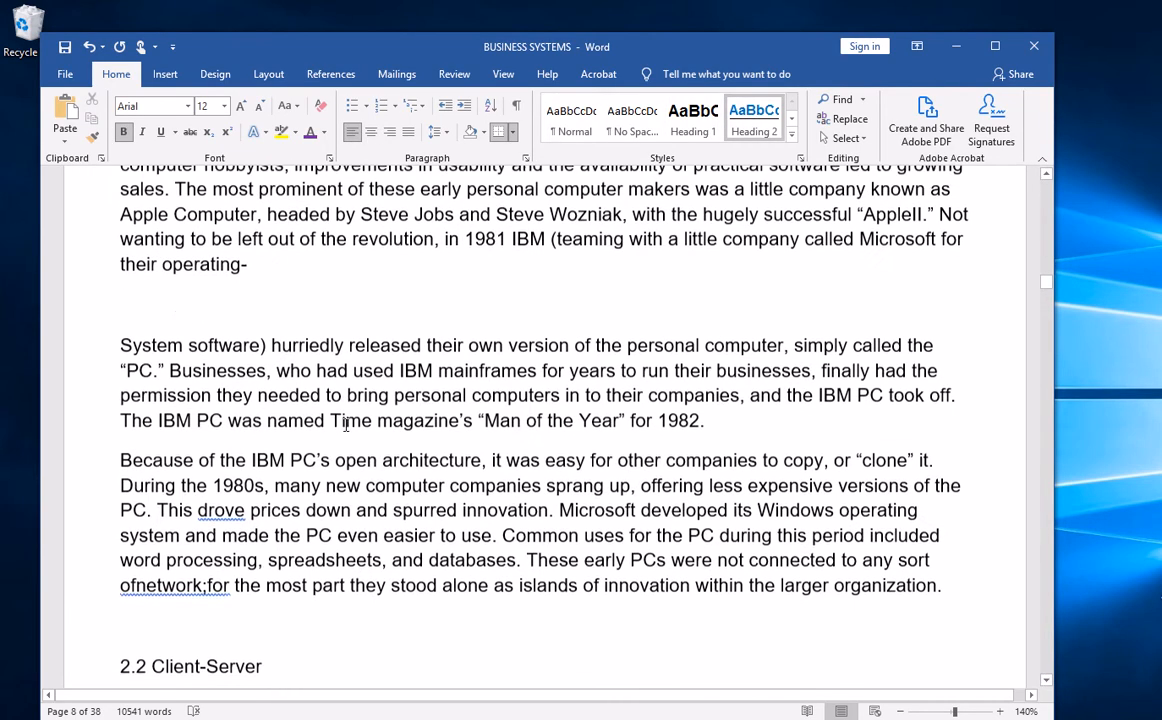
scroll(346, 424, down, 4)
click(200, 330)
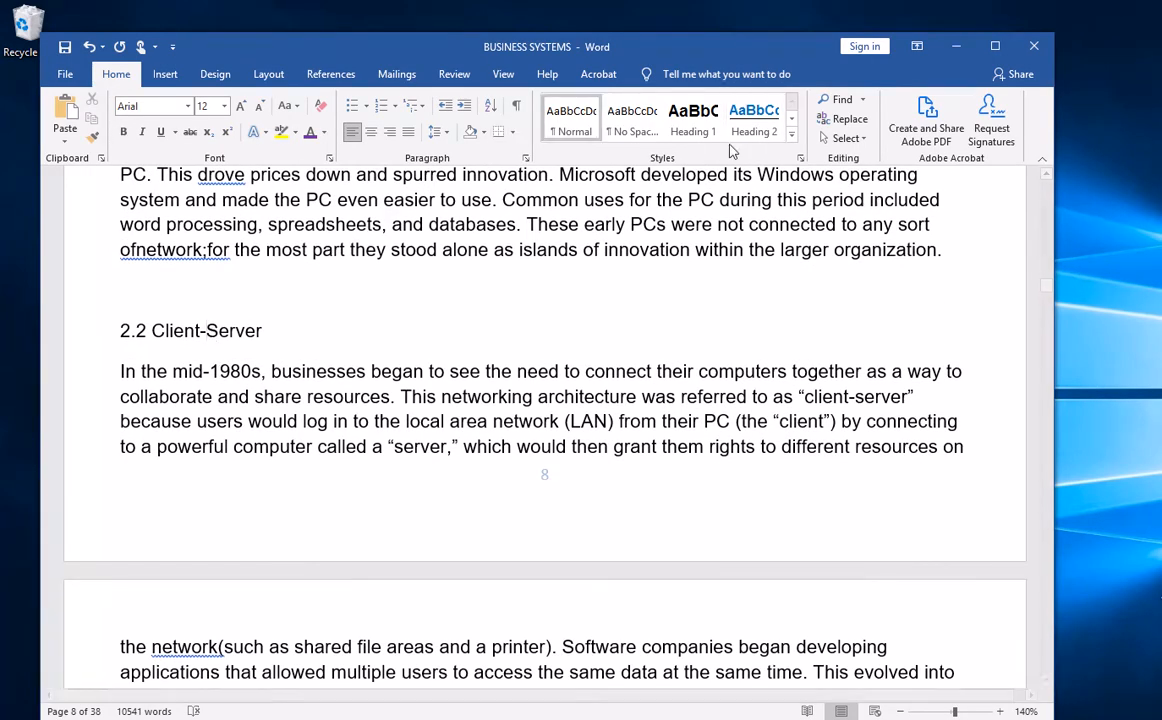
click(754, 120)
scroll(251, 395, down, 8)
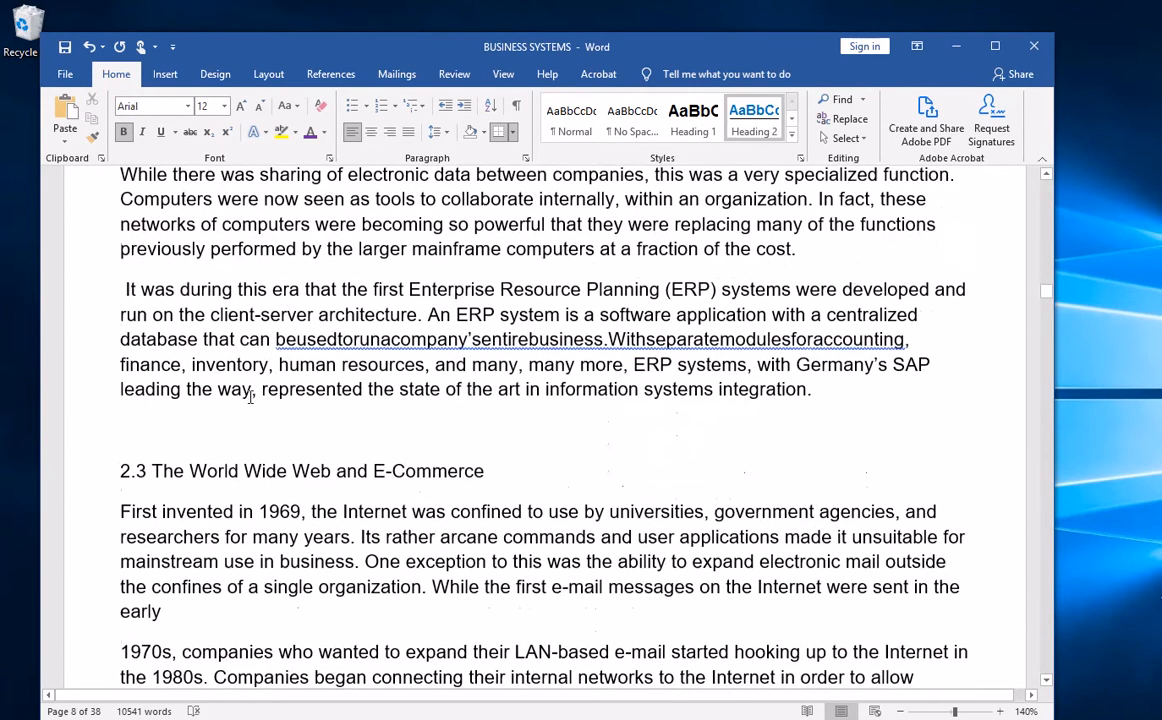
click(217, 472)
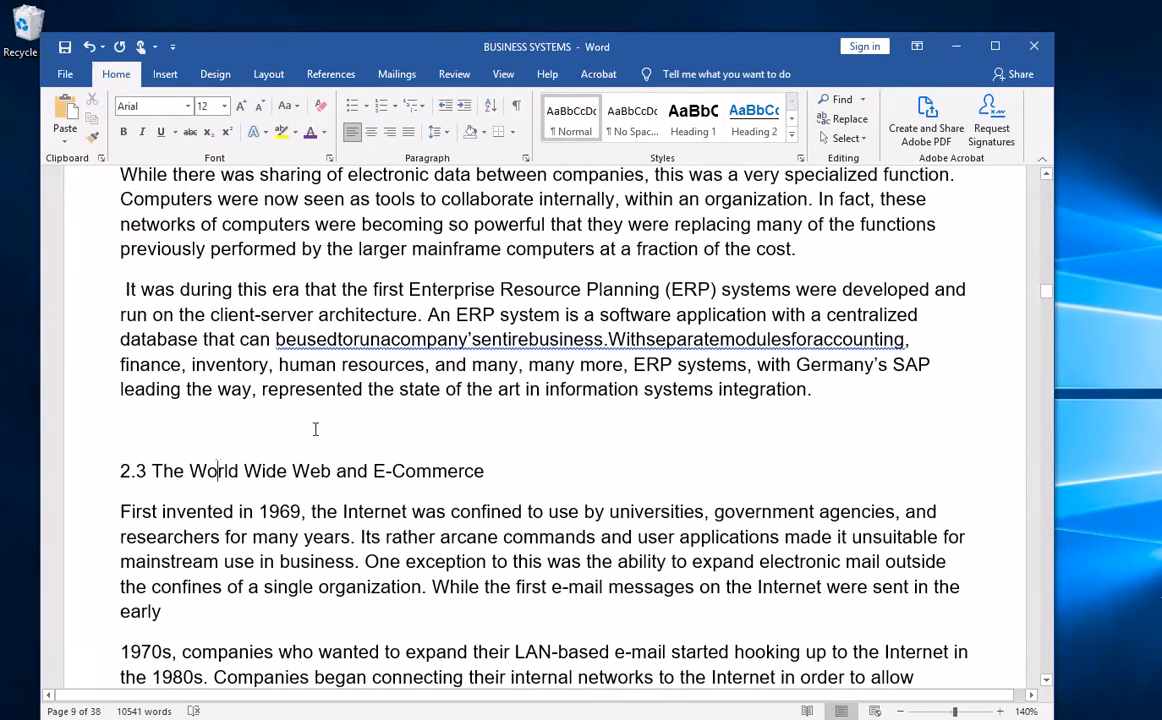
click(754, 120)
Apply the Heading 2 style to the section titles "2.4 Web 2.0" and "2.5 The Post-PC World".
scroll(340, 375, down, 15)
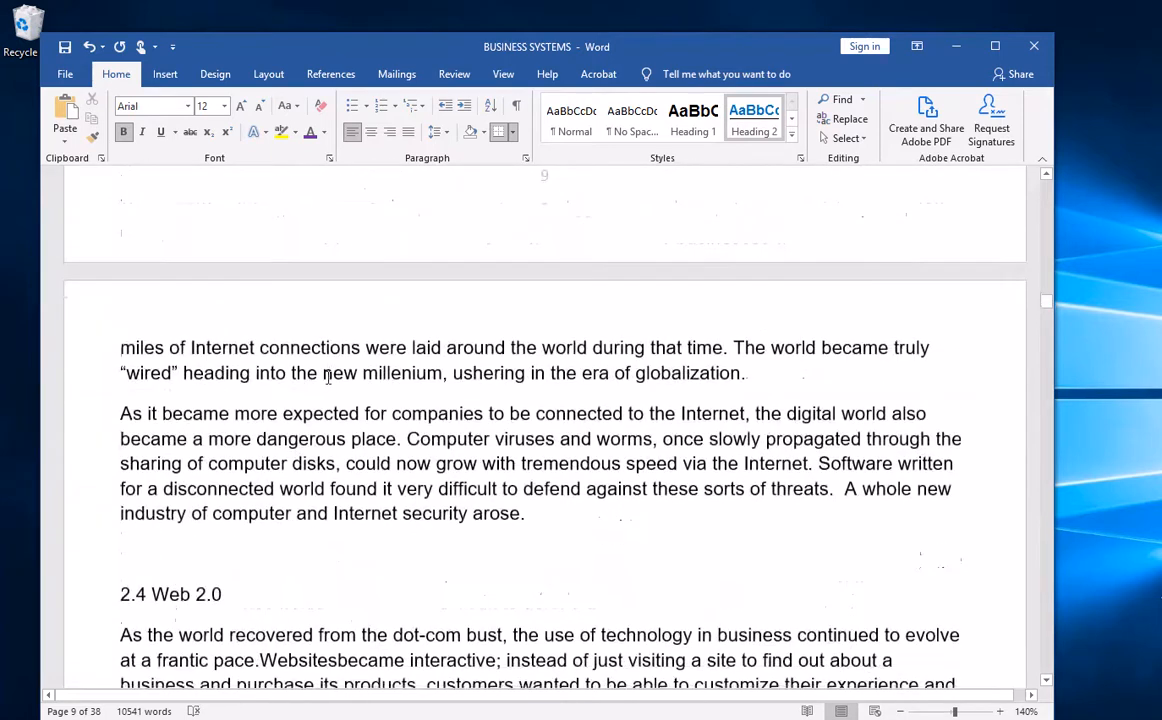
click(194, 372)
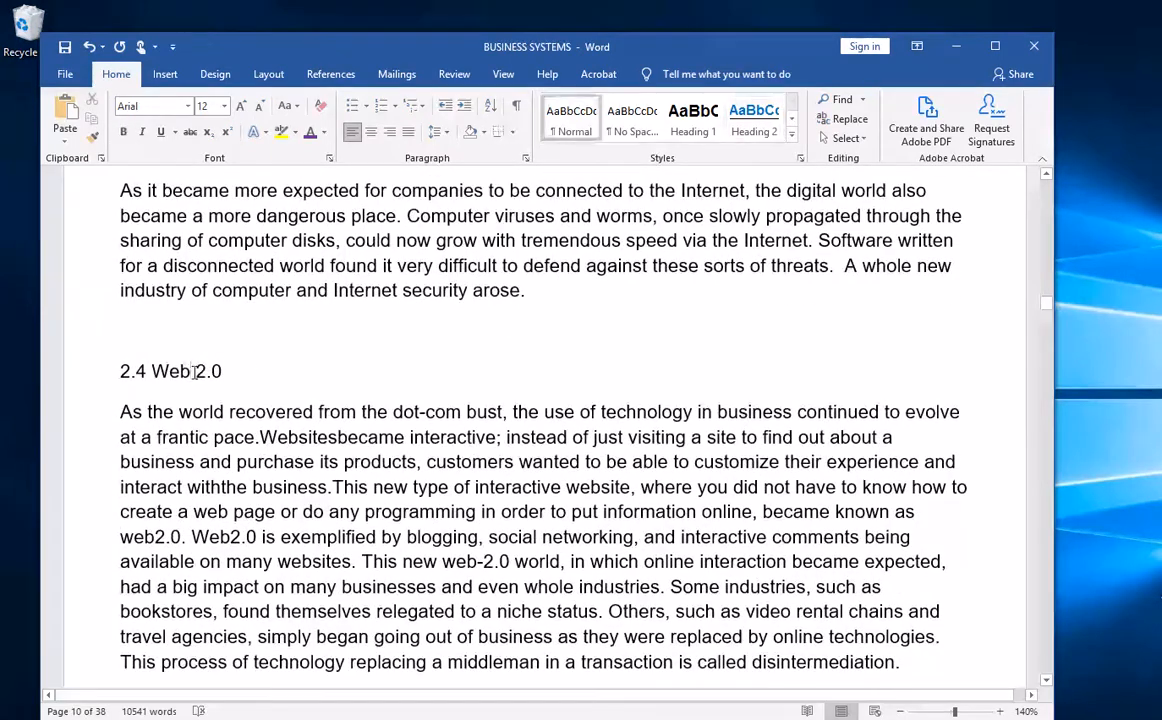
click(754, 120)
scroll(210, 427, down, 5)
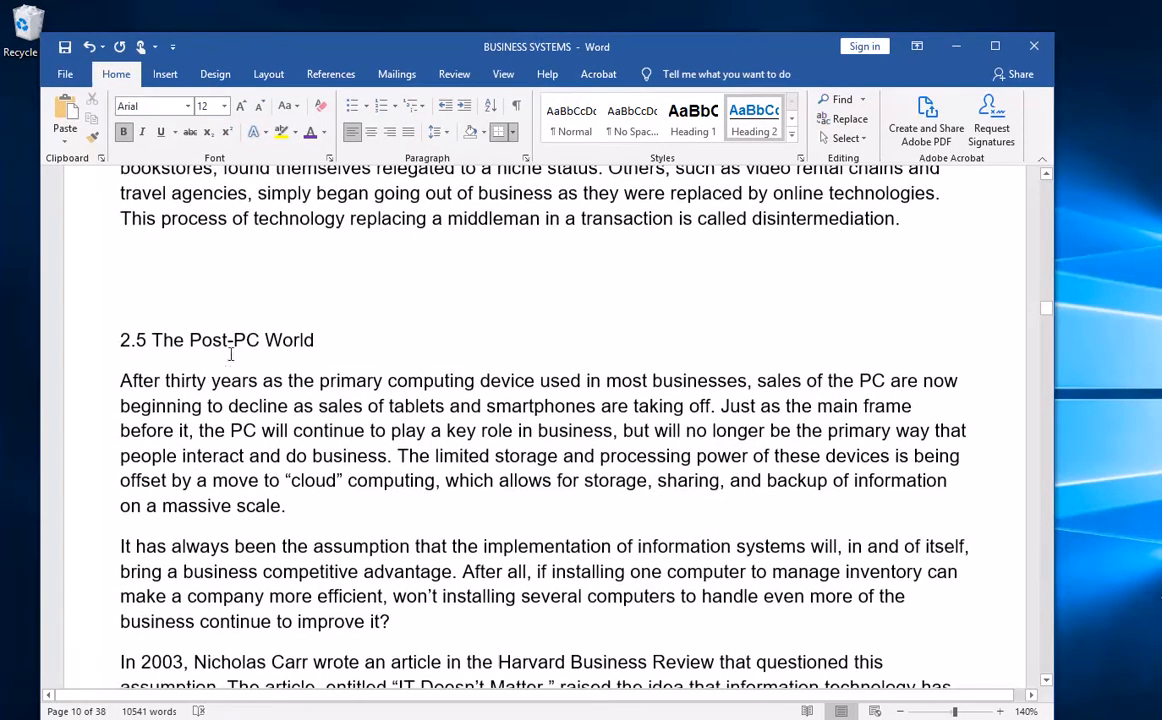
click(222, 340)
click(765, 133)
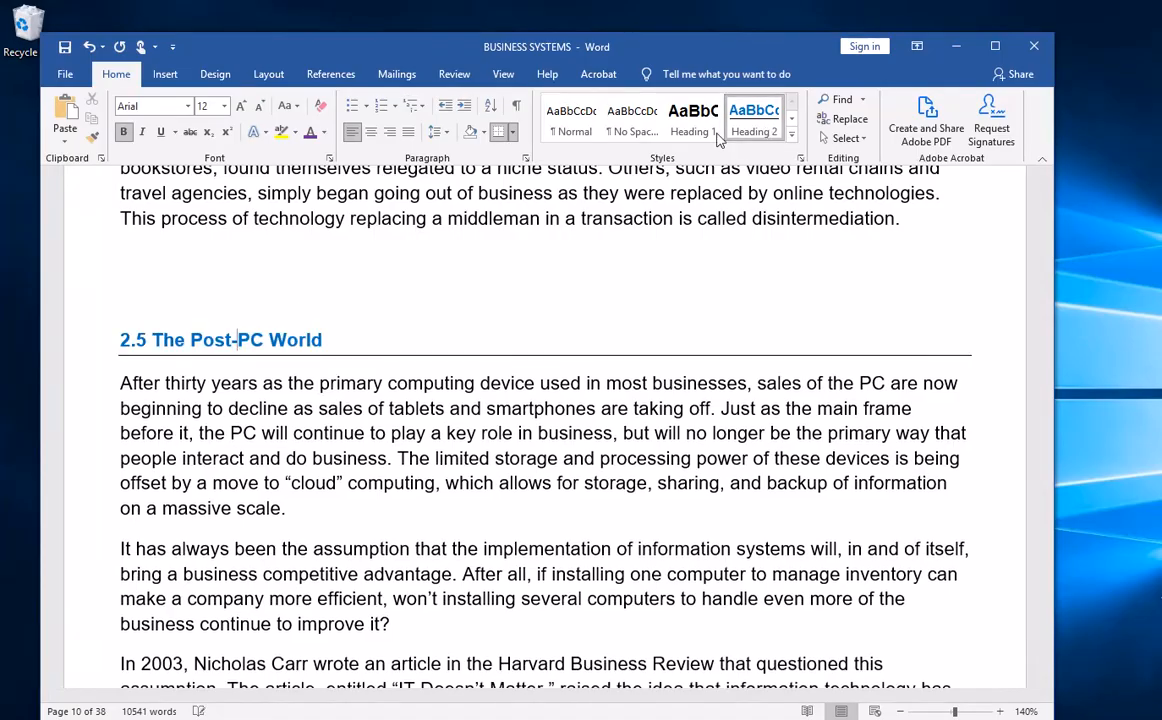
Apply the Heading 2 style to the section titles "2.6 Summary" and "2.7 Study Questions".
scroll(262, 395, down, 10)
scroll(262, 395, down, 2)
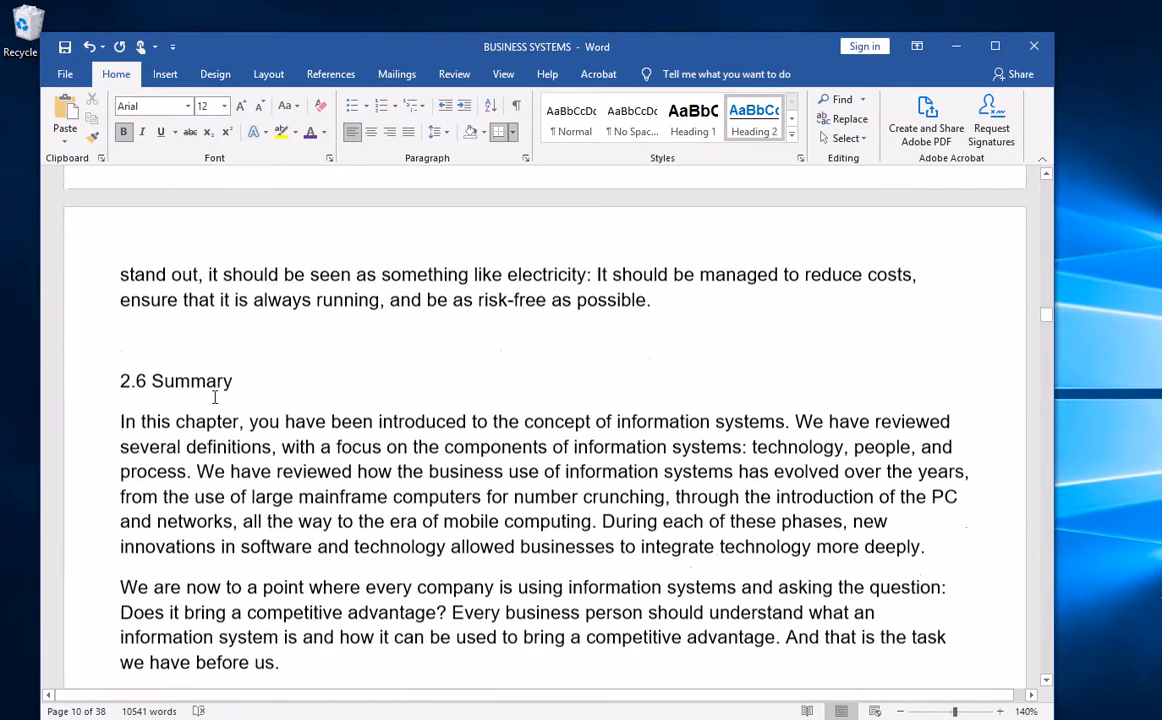
click(166, 378)
click(760, 117)
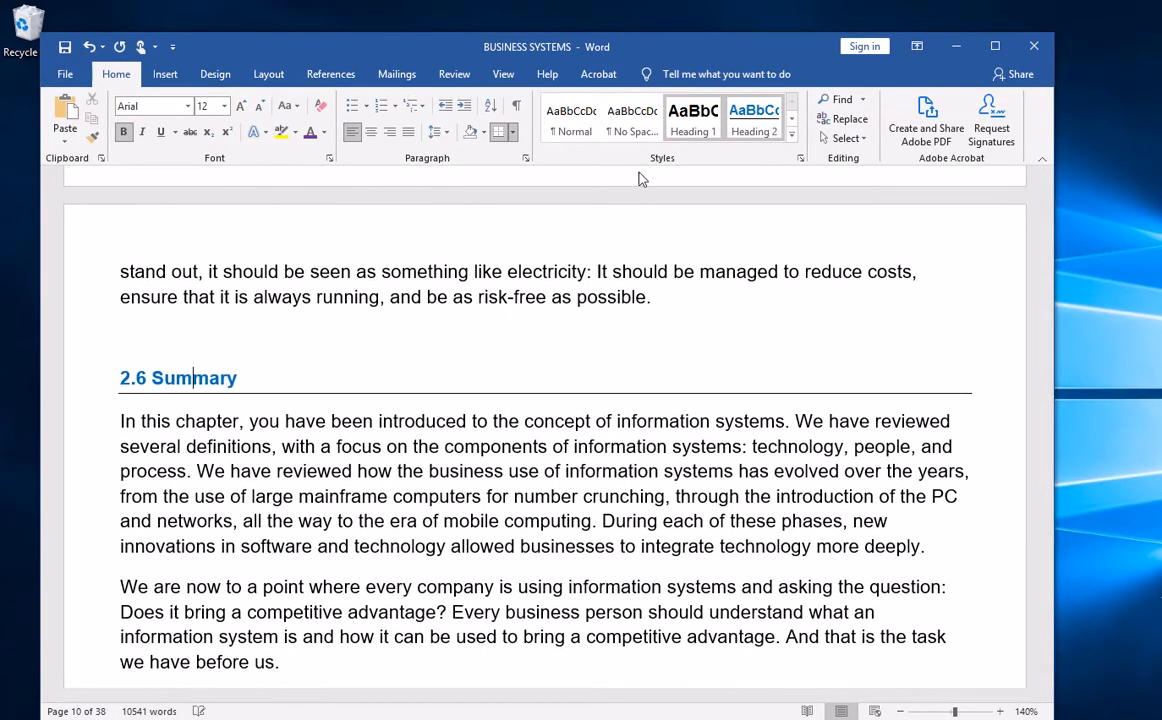
scroll(327, 389, down, 7)
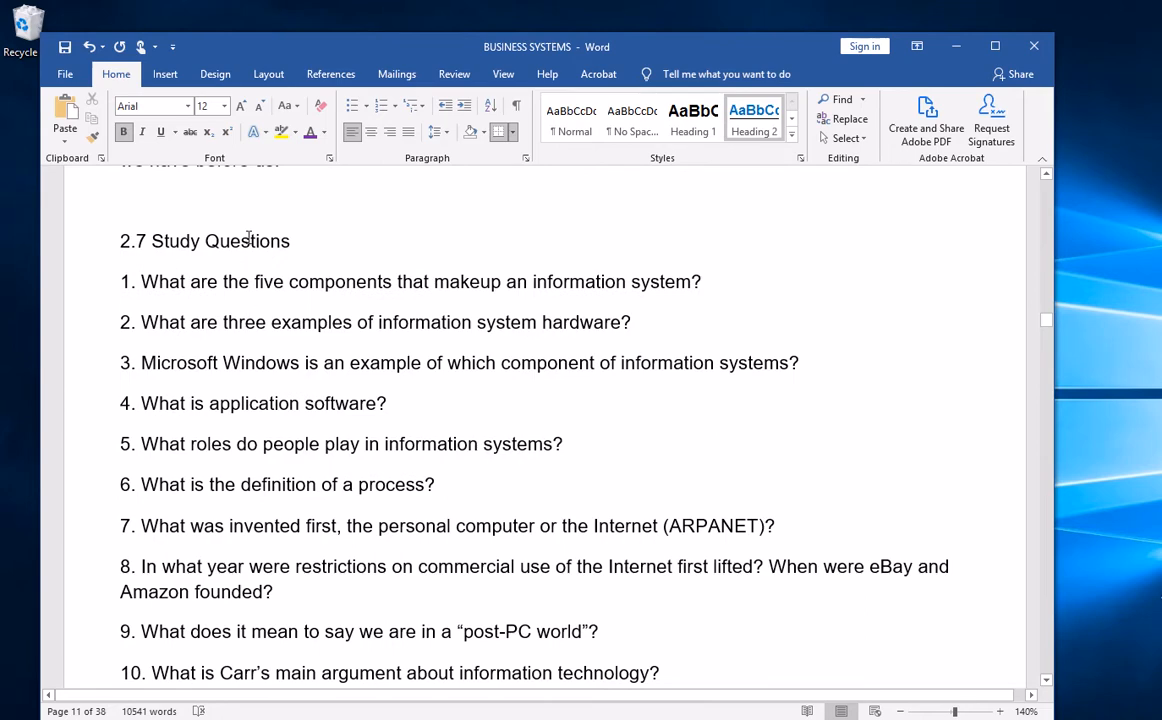
click(249, 240)
click(755, 120)
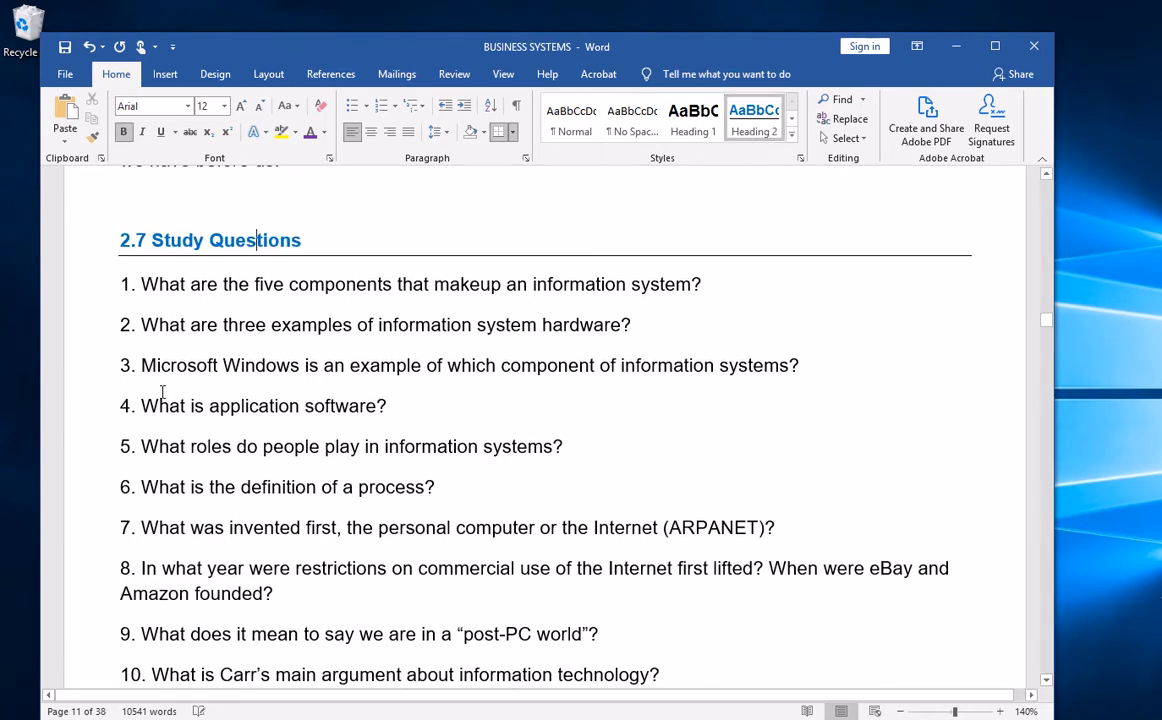
Apply the Heading 2 style to the section title "2.8 Exercises".
scroll(180, 400, down, 8)
click(205, 254)
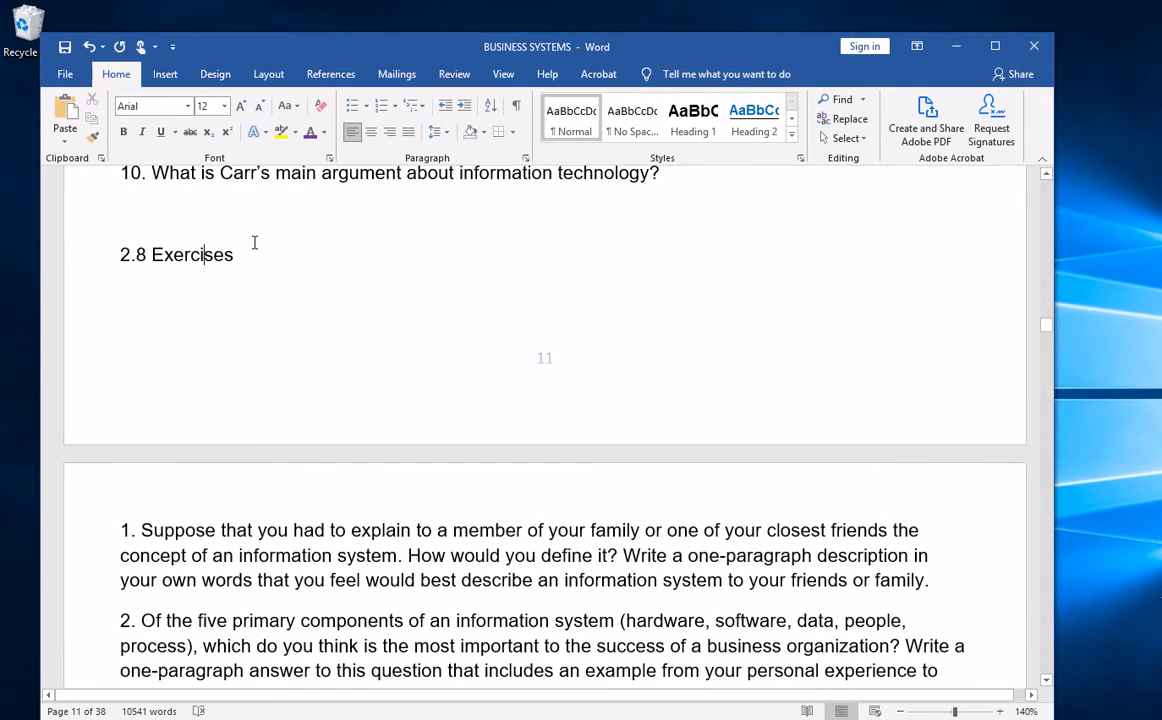
click(755, 120)
Apply the Heading 1 style to the chapter title "Chapter 3: Hardware".
scroll(332, 537, down, 3)
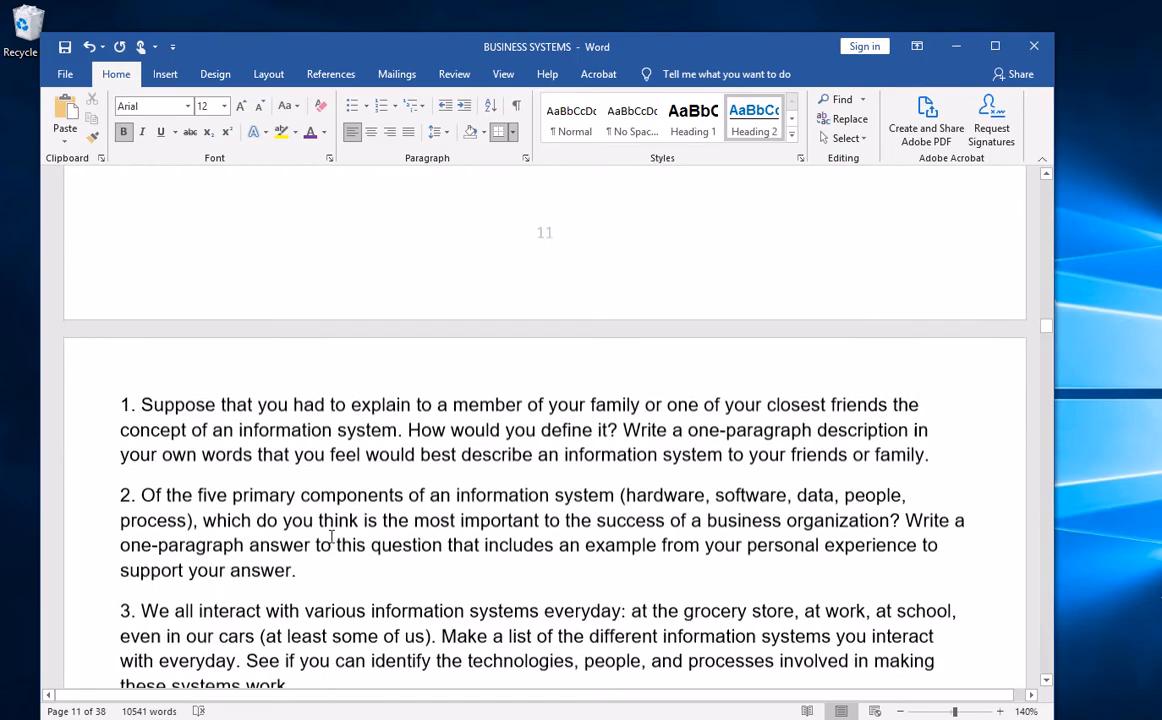
scroll(332, 537, down, 20)
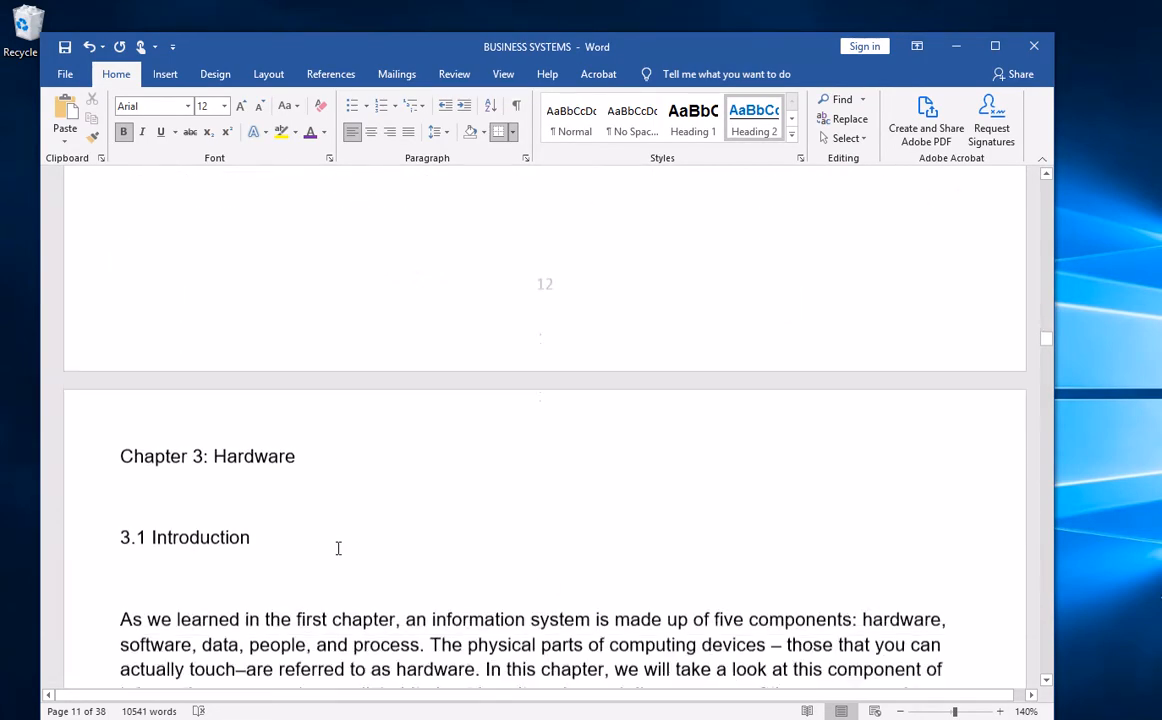
scroll(338, 548, down, 3)
click(245, 342)
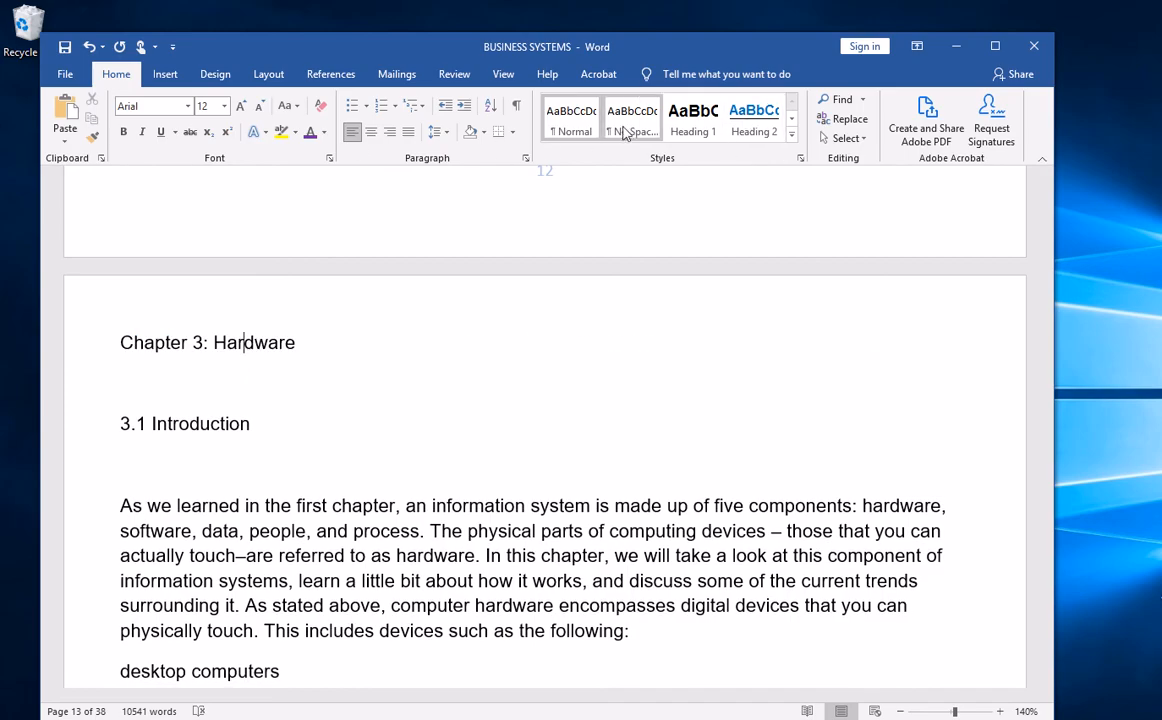
click(691, 133)
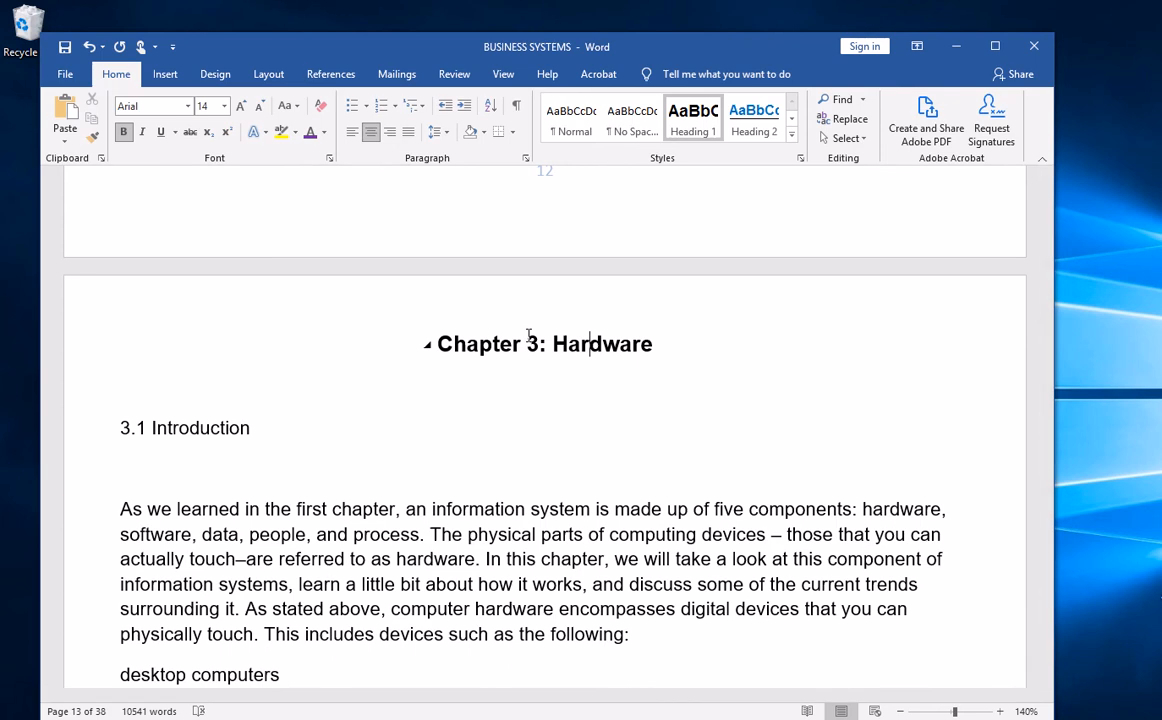
Apply the Heading 2 style to "3.1 Introduction" and delete the blank line beneath it.
click(189, 428)
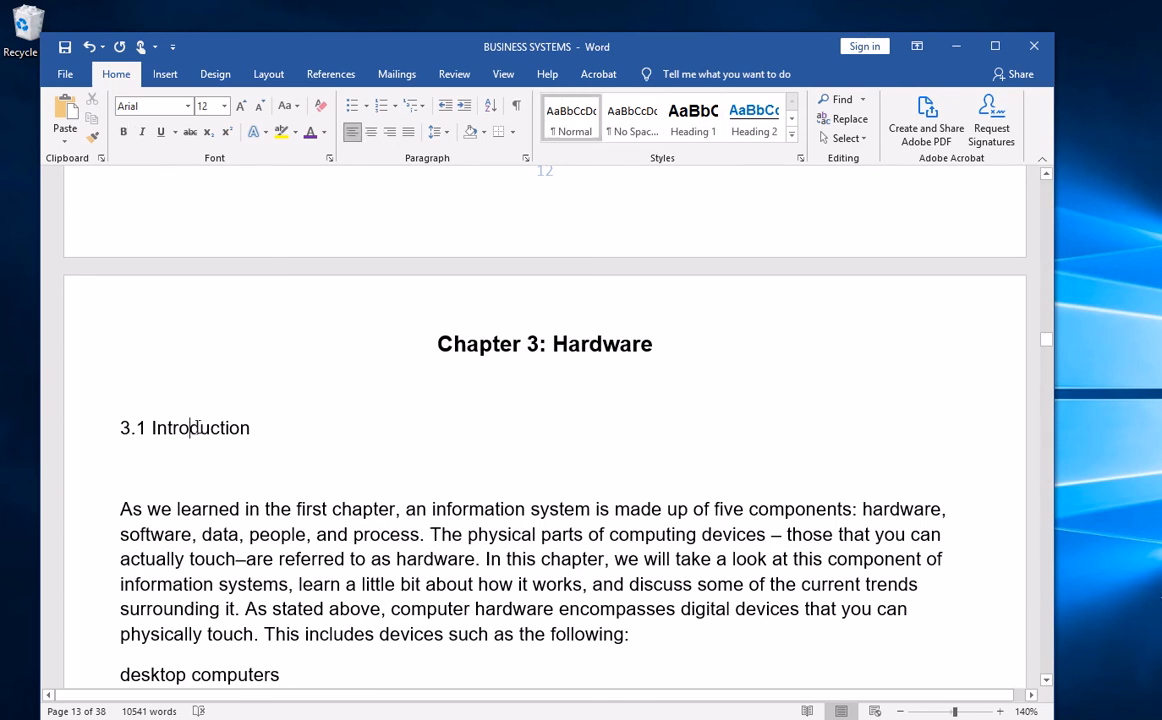
click(745, 122)
click(122, 473)
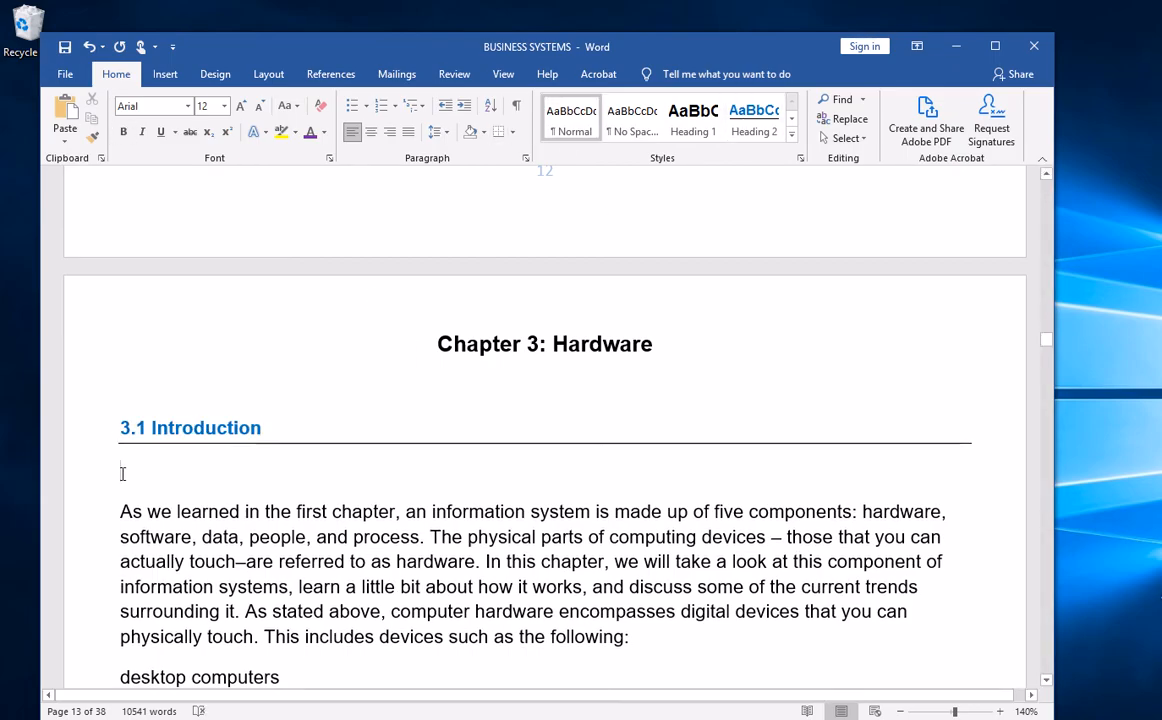
key(Delete)
Turn the device lines in section 3.1, from "desktop computers" to "output devices such as printers and speakers.", into a bulleted list.
scroll(167, 520, down, 3)
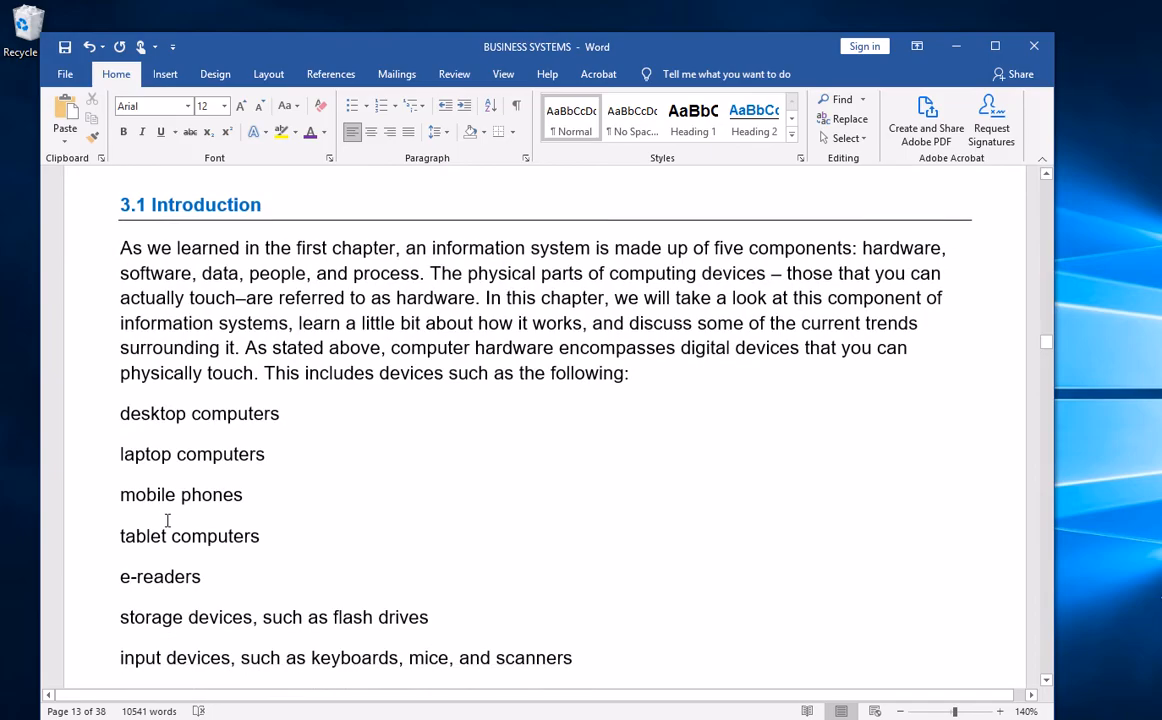
scroll(167, 520, down, 3)
scroll(175, 515, down, 2)
scroll(187, 507, up, 3)
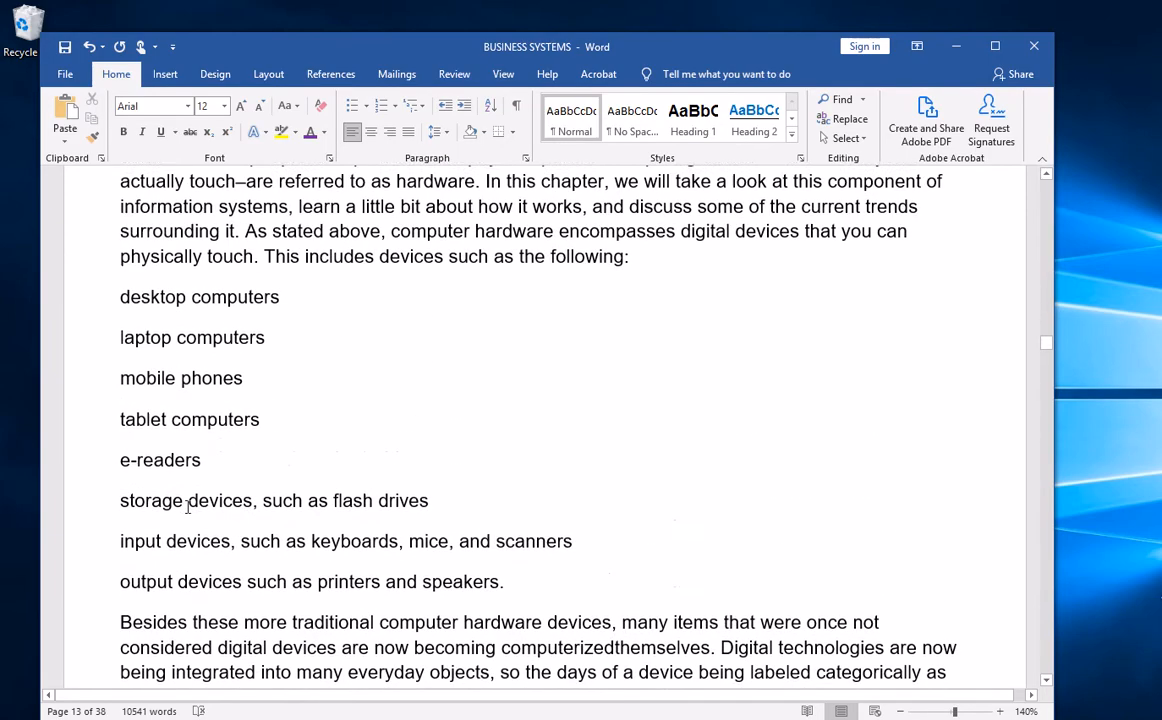
drag(529, 599, 118, 302)
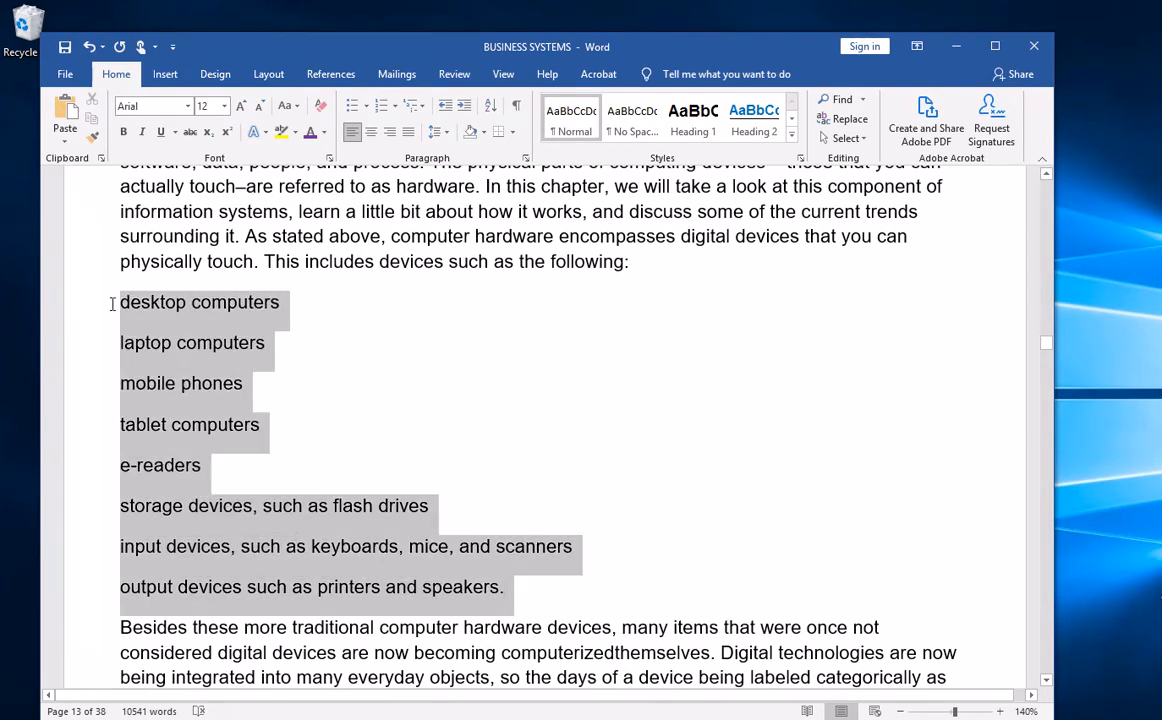
click(351, 105)
click(281, 468)
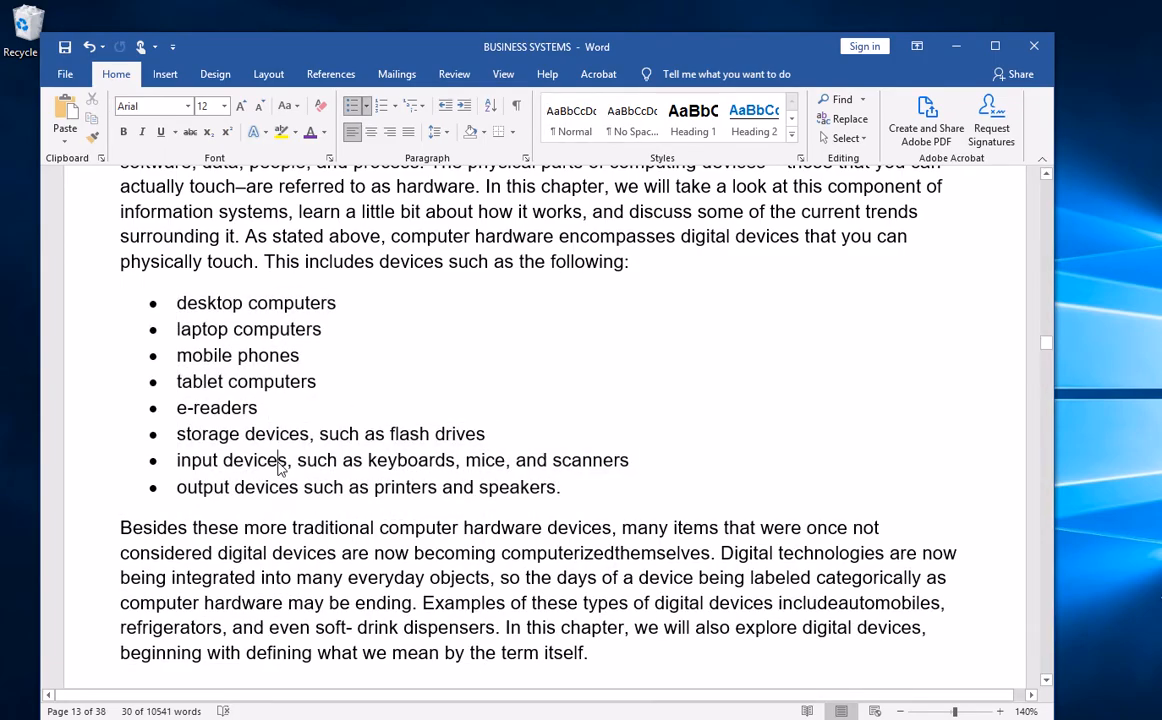
Apply the Heading 2 style to the section title "3.2 Digital Devices".
scroll(282, 467, down, 5)
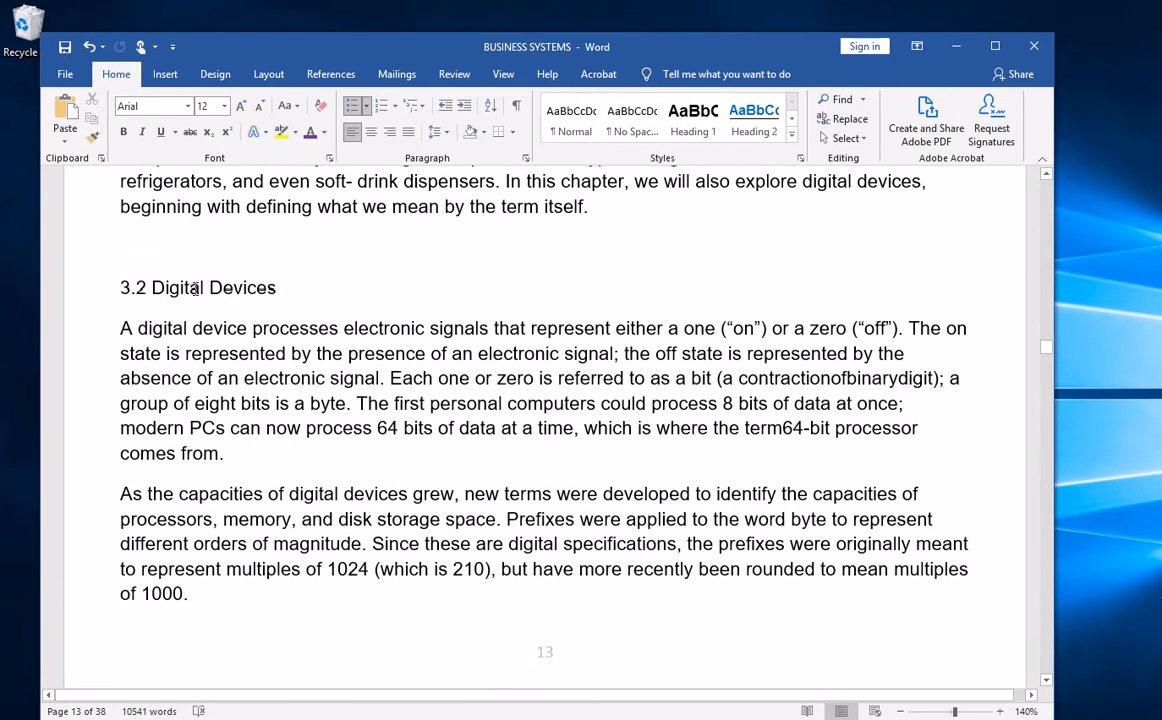
click(194, 288)
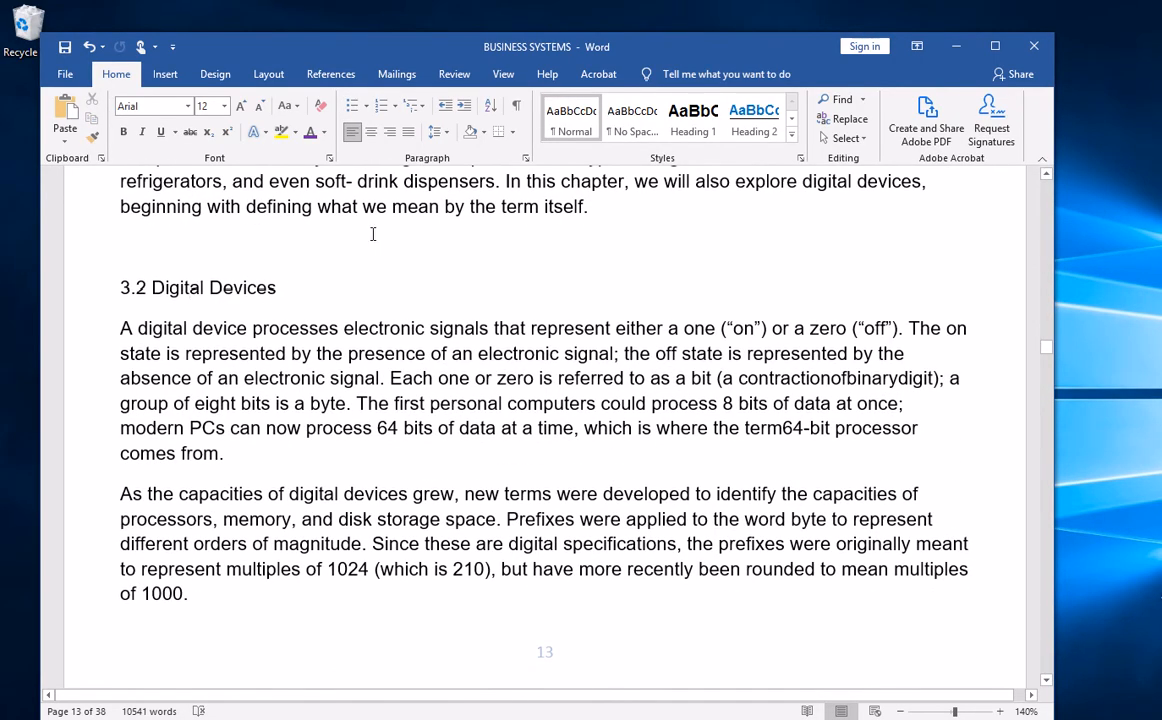
click(754, 120)
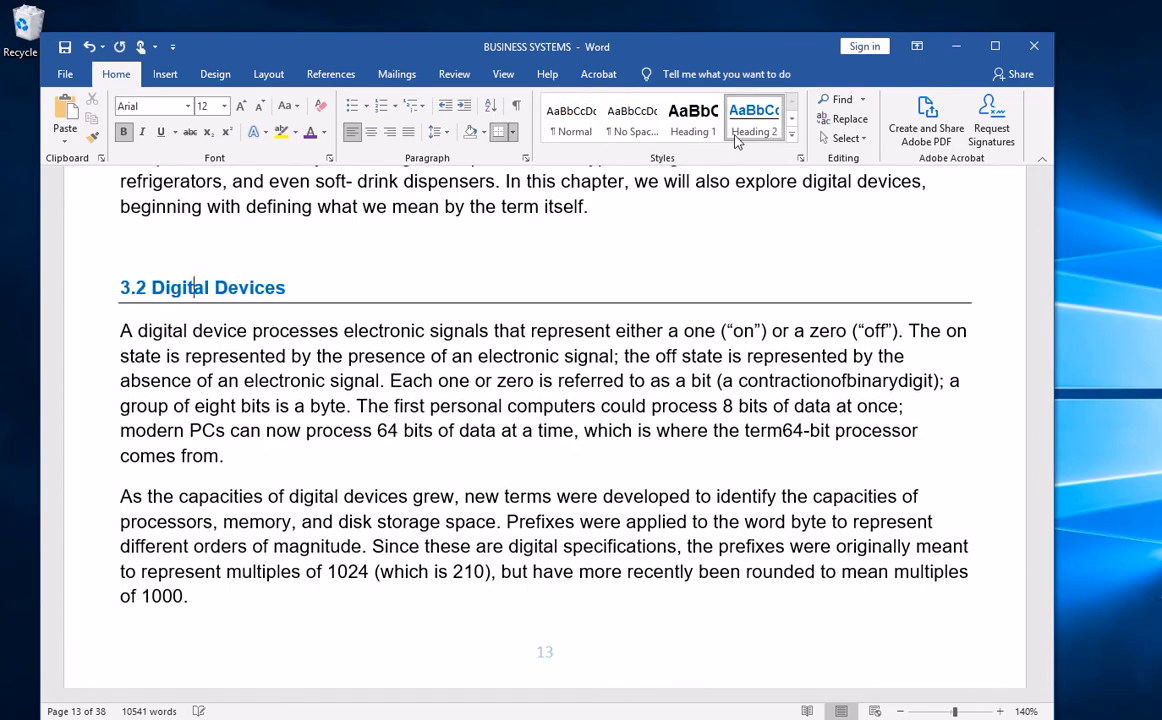
Copy the formatting of "3.2 Digital Devices" with a repeating Format Painter and apply it to "3.3 Personal Computers".
click(95, 145)
scroll(253, 405, down, 3)
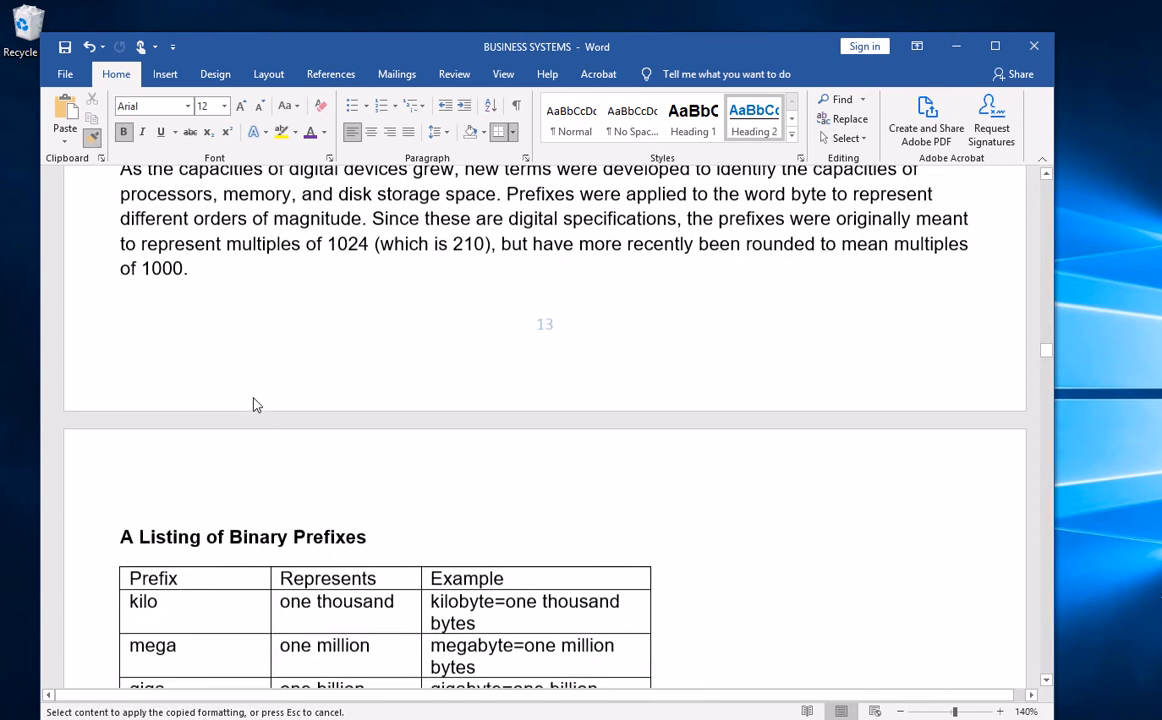
scroll(253, 405, down, 5)
click(220, 311)
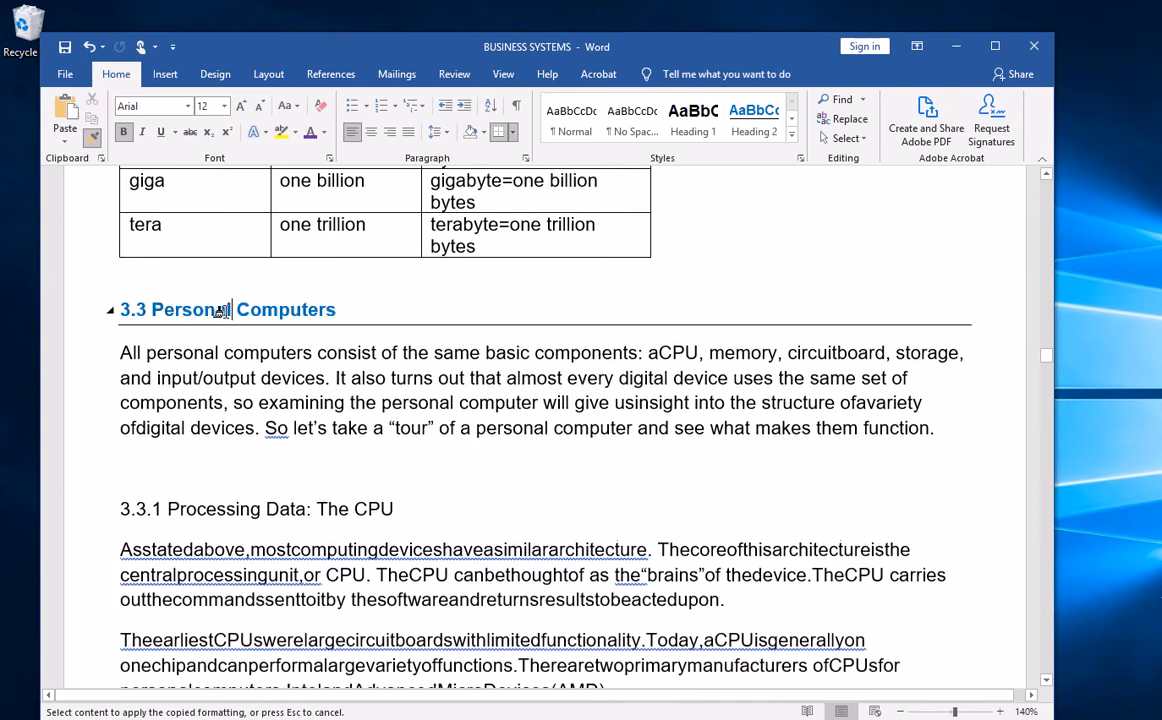
Apply the copied Heading 2 formatting to the section title "3.4 Removable Media".
scroll(205, 455, down, 7)
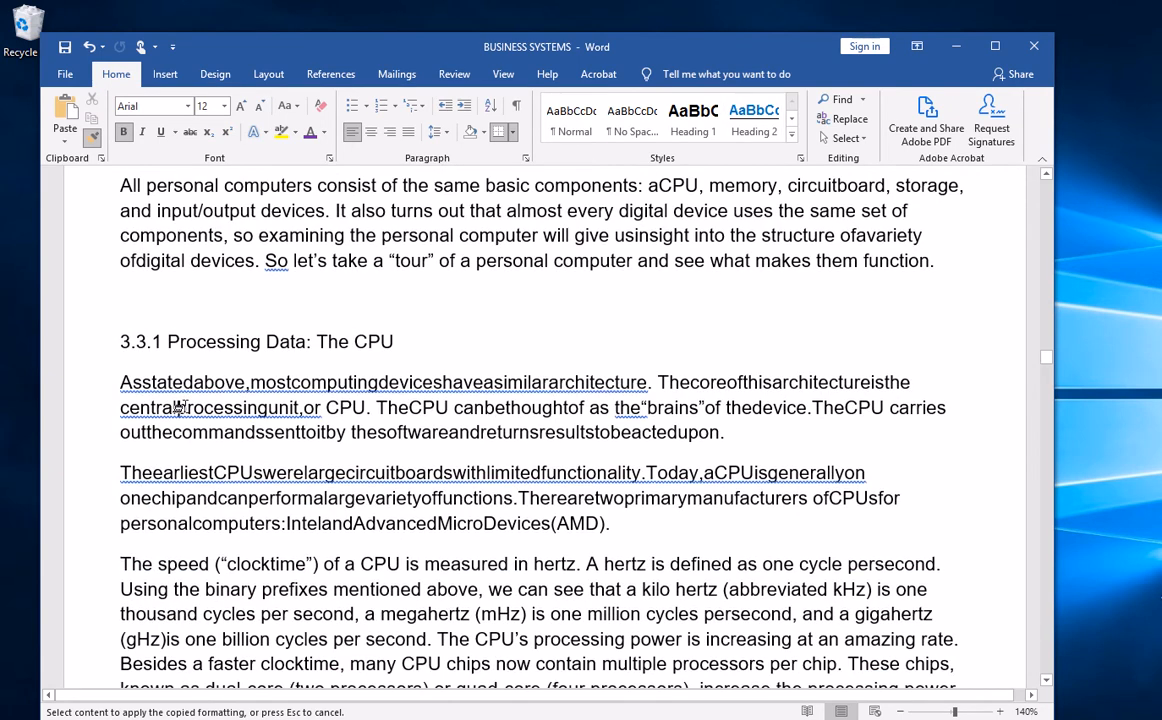
scroll(185, 455, down, 15)
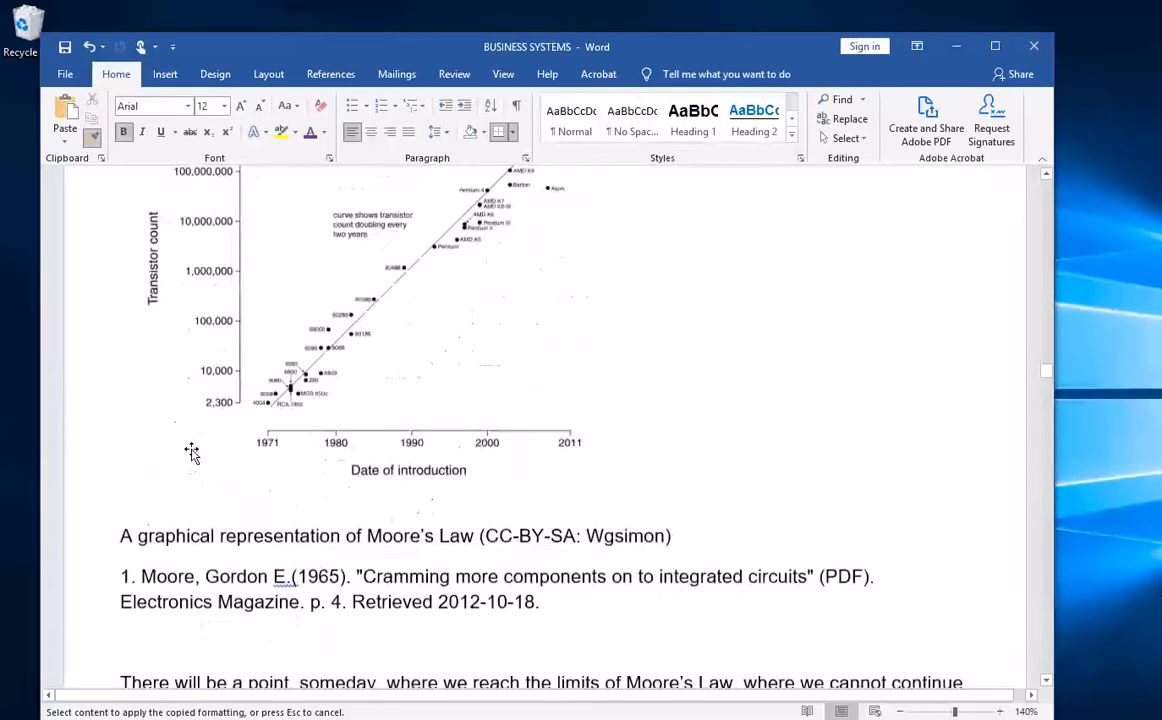
scroll(186, 449, down, 14)
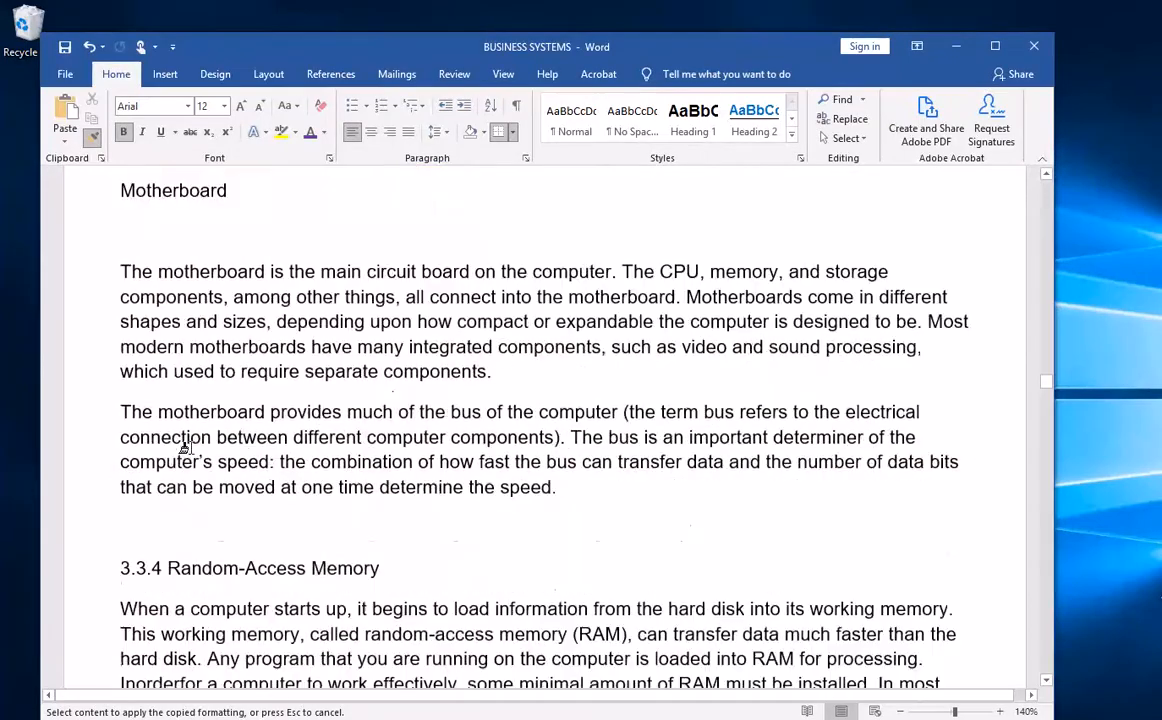
scroll(186, 449, down, 15)
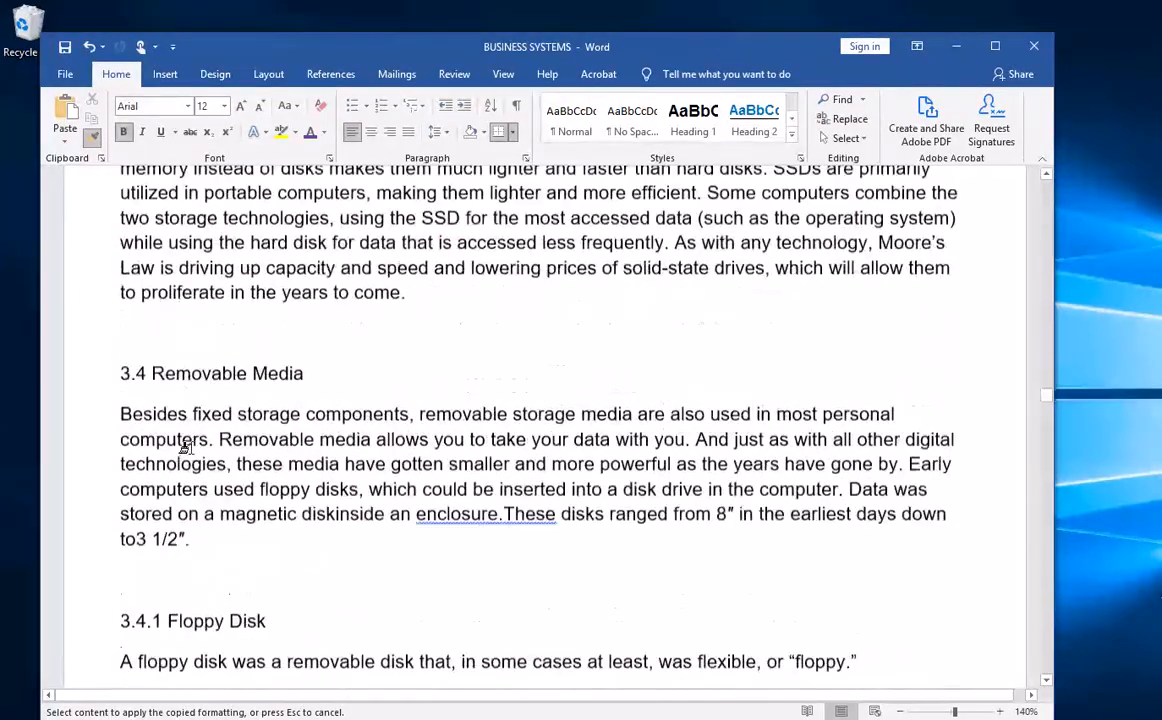
click(189, 303)
Apply the copied Heading 2 formatting to "3.5 Network Connection" and "3.6 Input and Output".
scroll(177, 418, down, 15)
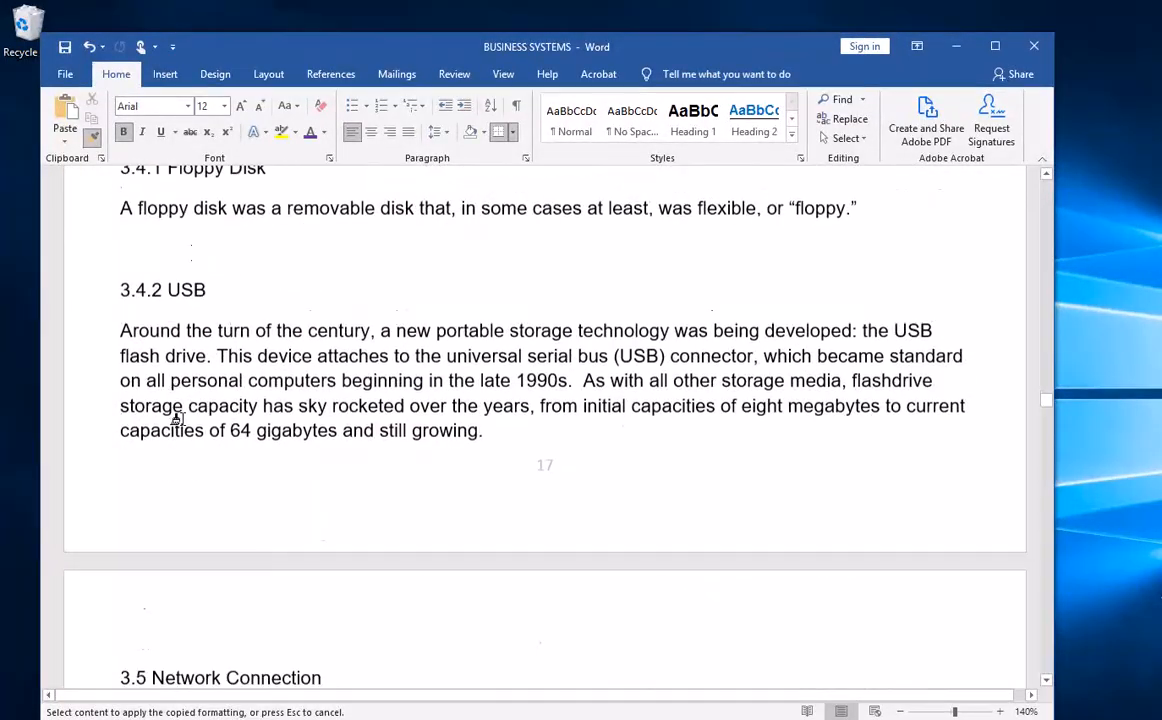
scroll(177, 418, down, 4)
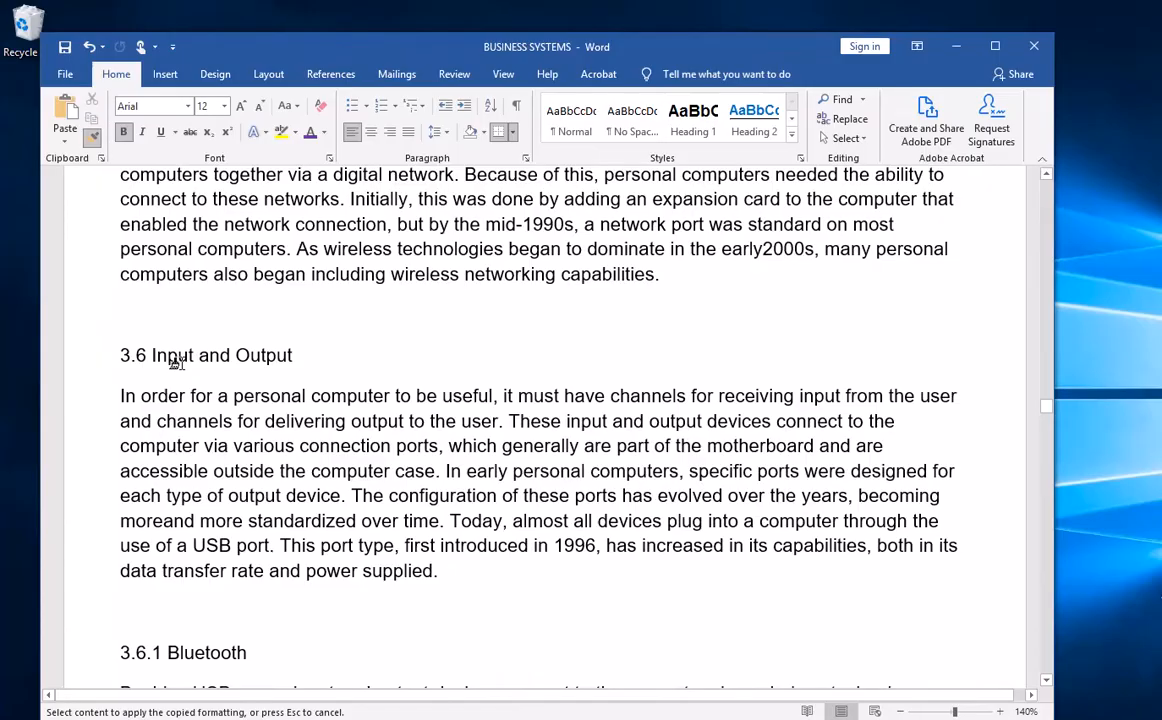
click(176, 362)
scroll(176, 362, up, 6)
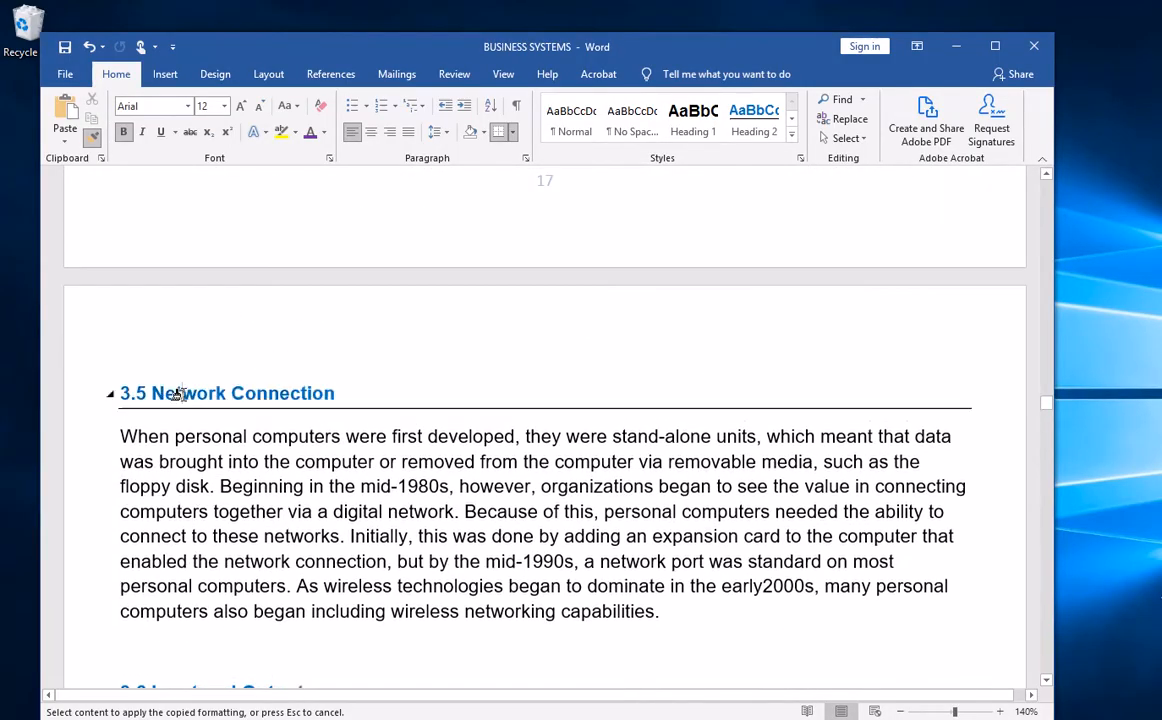
Apply the copied Heading 2 formatting to the section title "3.7 Other Computing Devices".
scroll(176, 394, down, 8)
scroll(209, 464, down, 4)
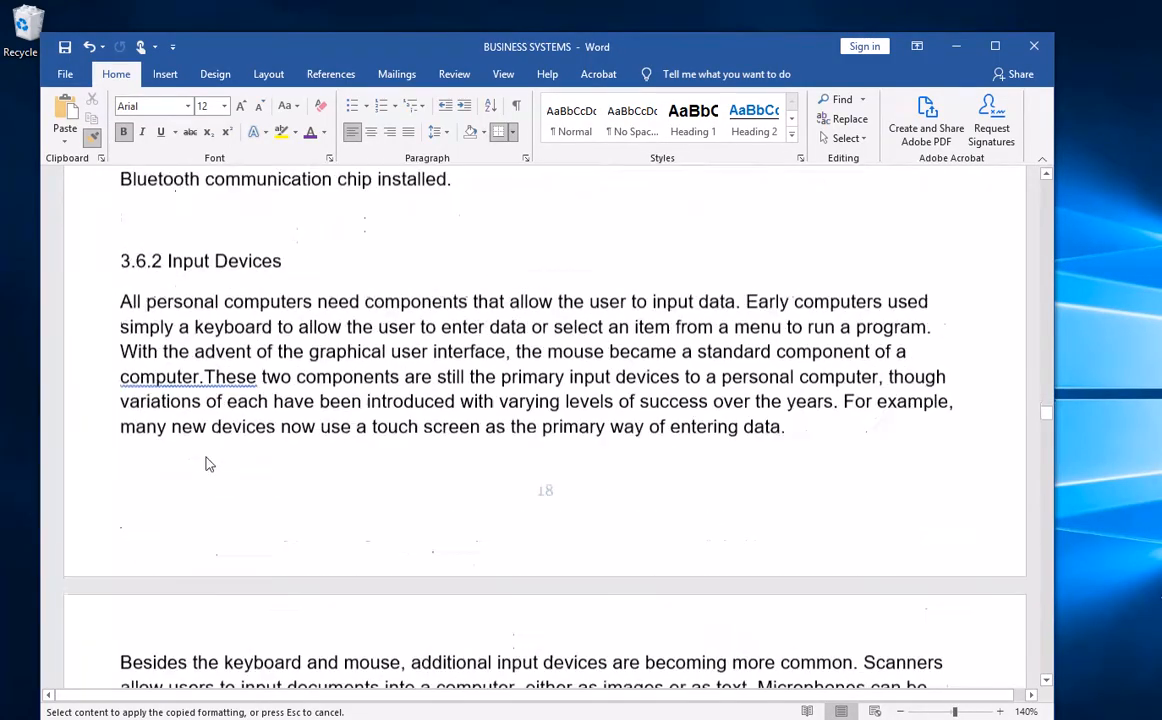
scroll(205, 455, down, 9)
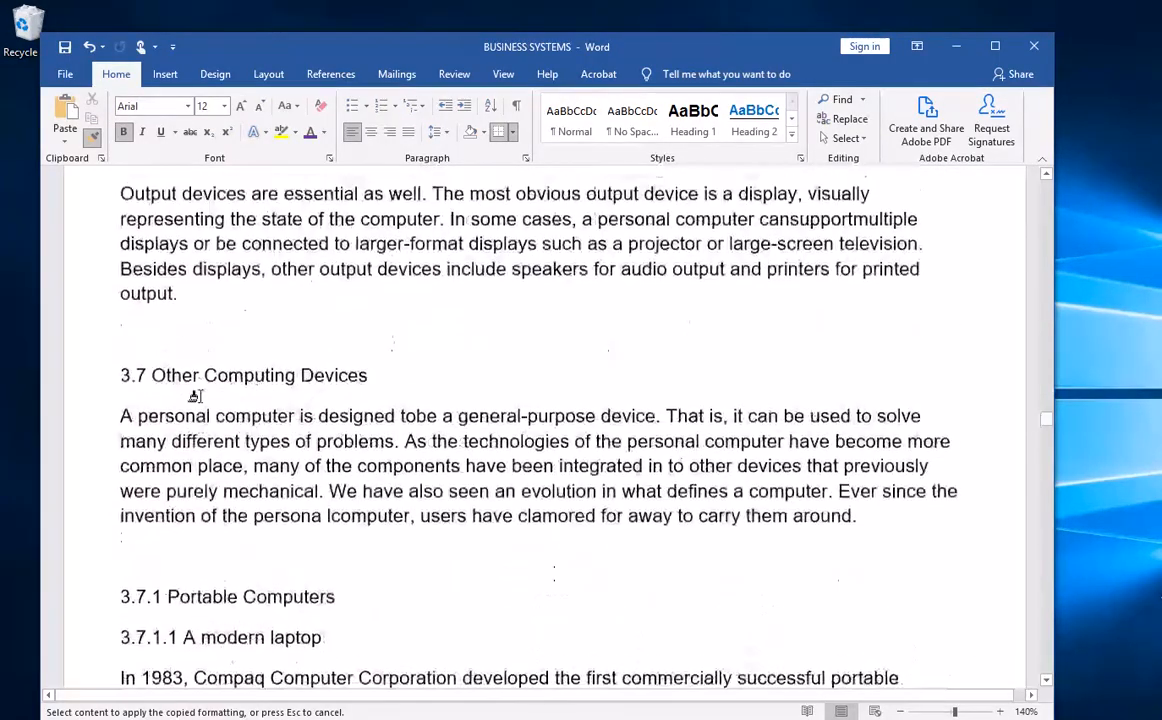
click(276, 376)
Apply the copied Heading 2 formatting to "Introduction" and "Types of Software" in Chapter 4, and end the repeating Format Painter.
scroll(210, 445, down, 12)
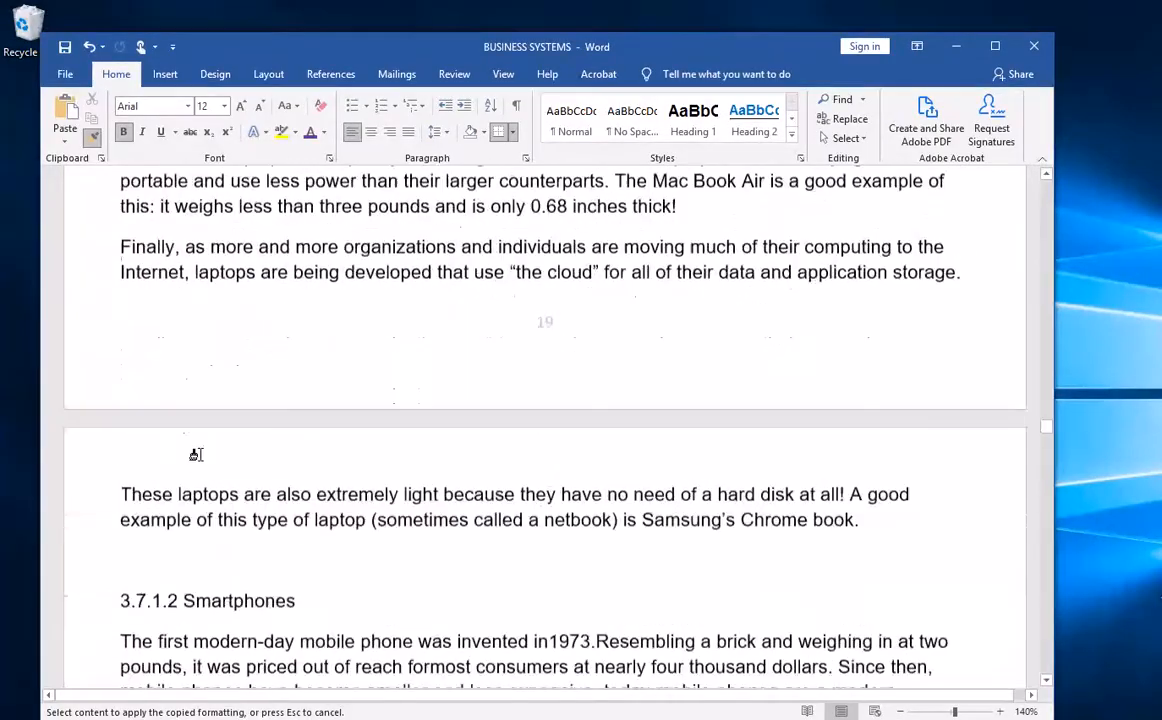
scroll(196, 455, down, 12)
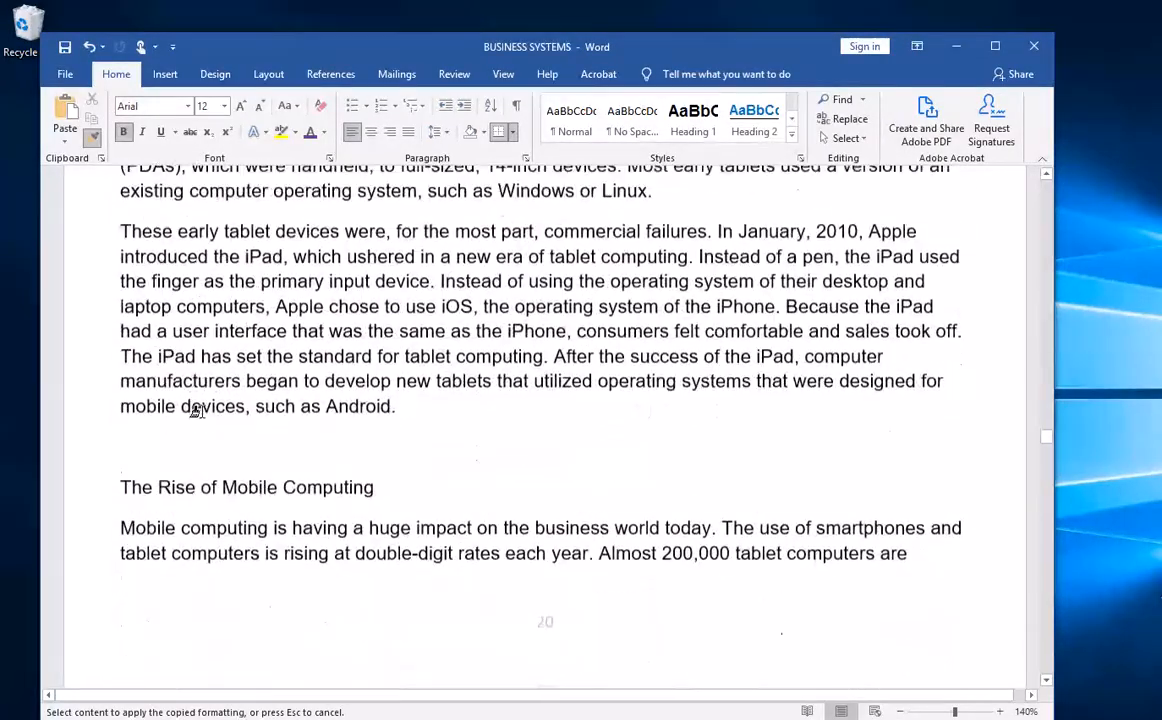
scroll(197, 411, down, 12)
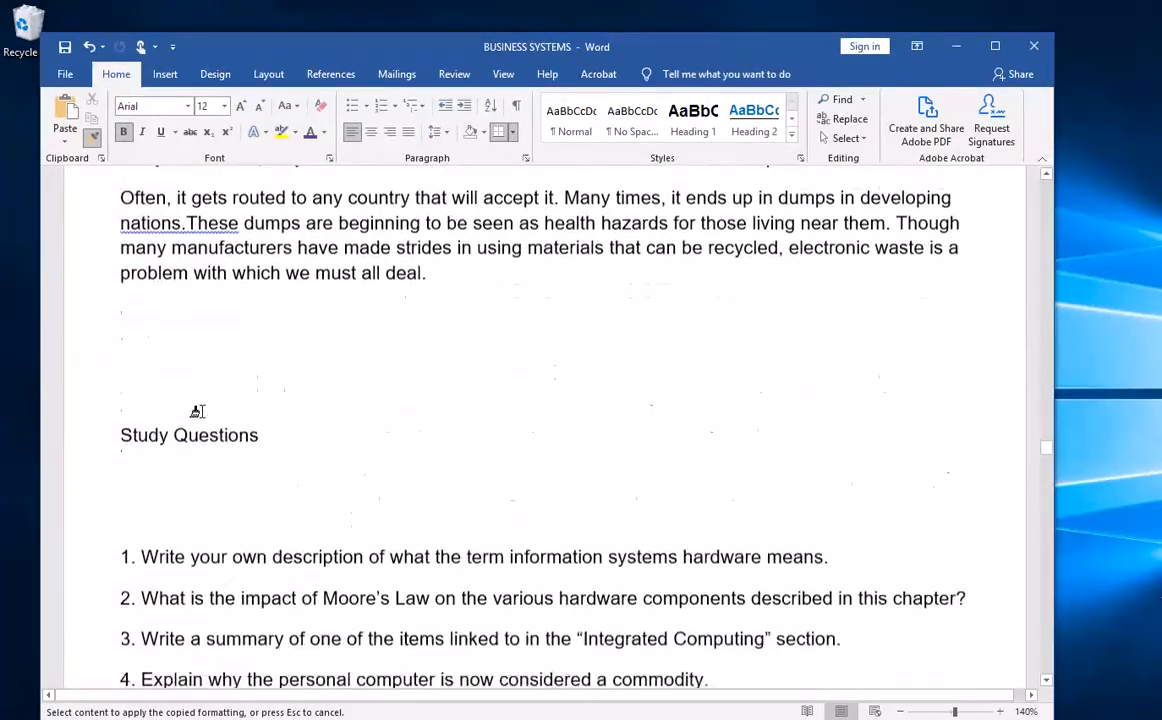
scroll(197, 411, down, 12)
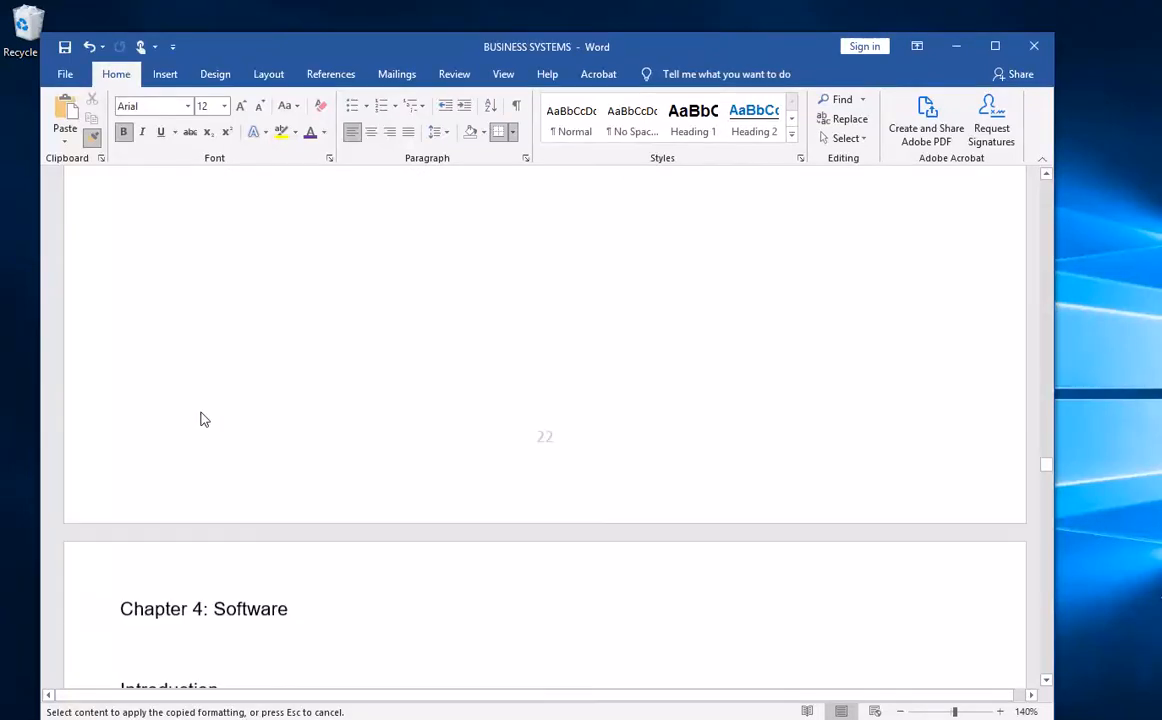
scroll(200, 419, down, 6)
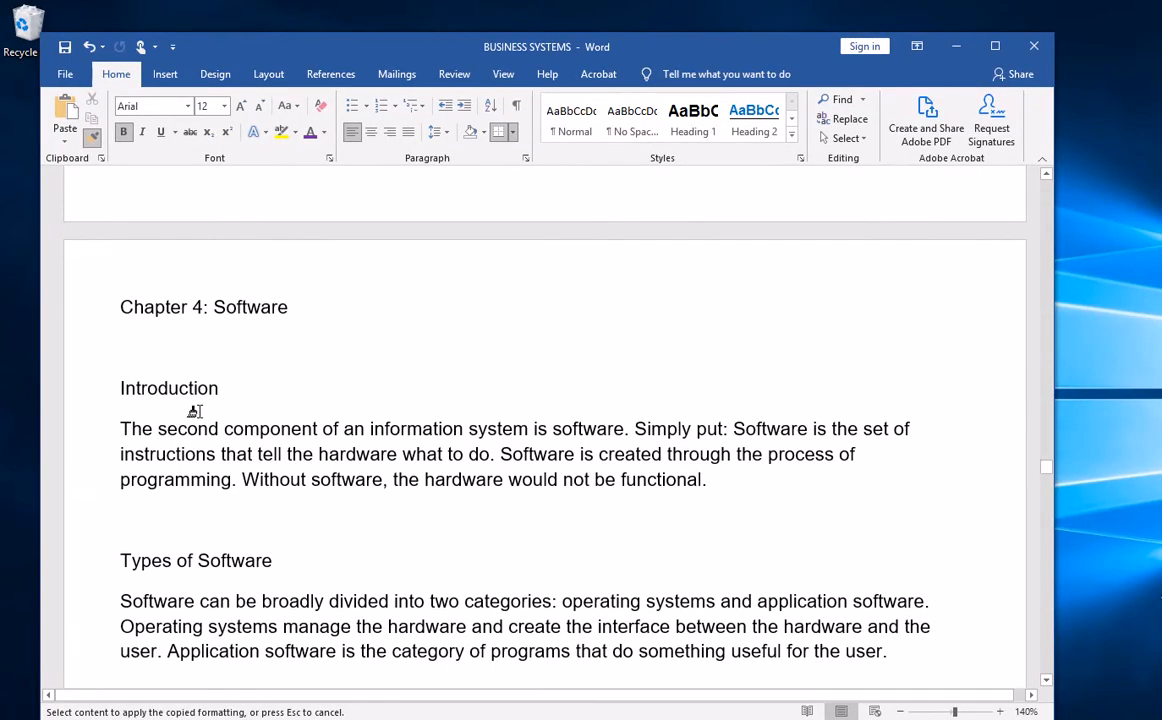
click(187, 389)
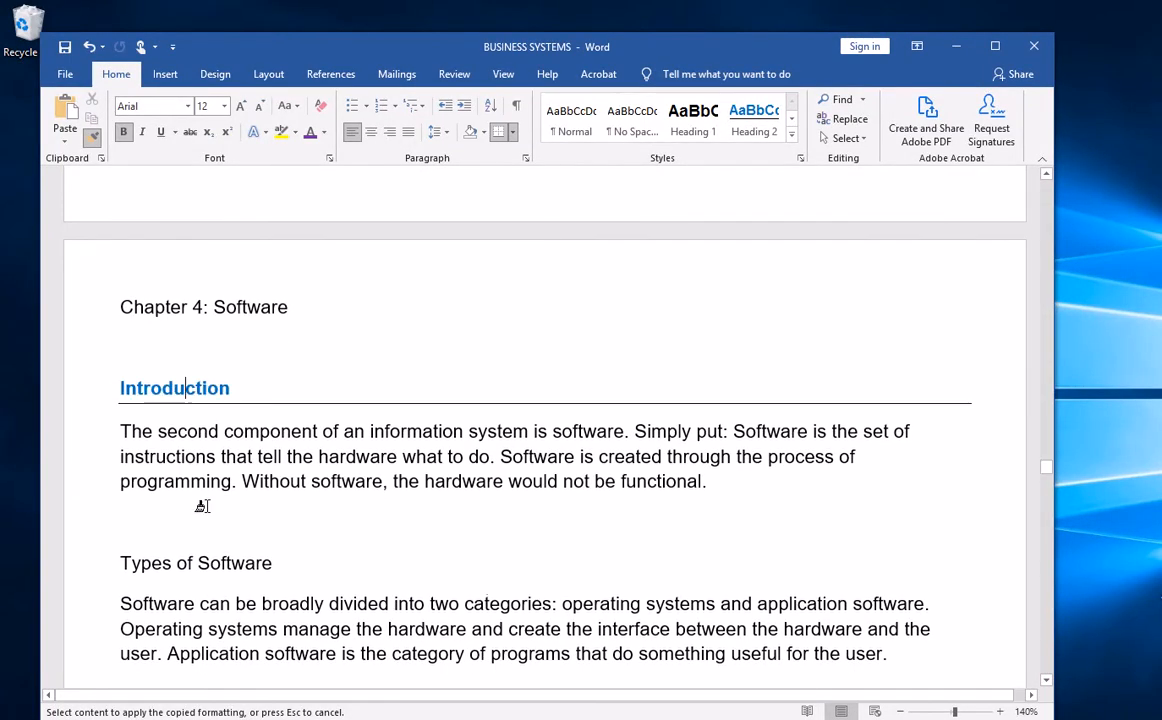
click(206, 565)
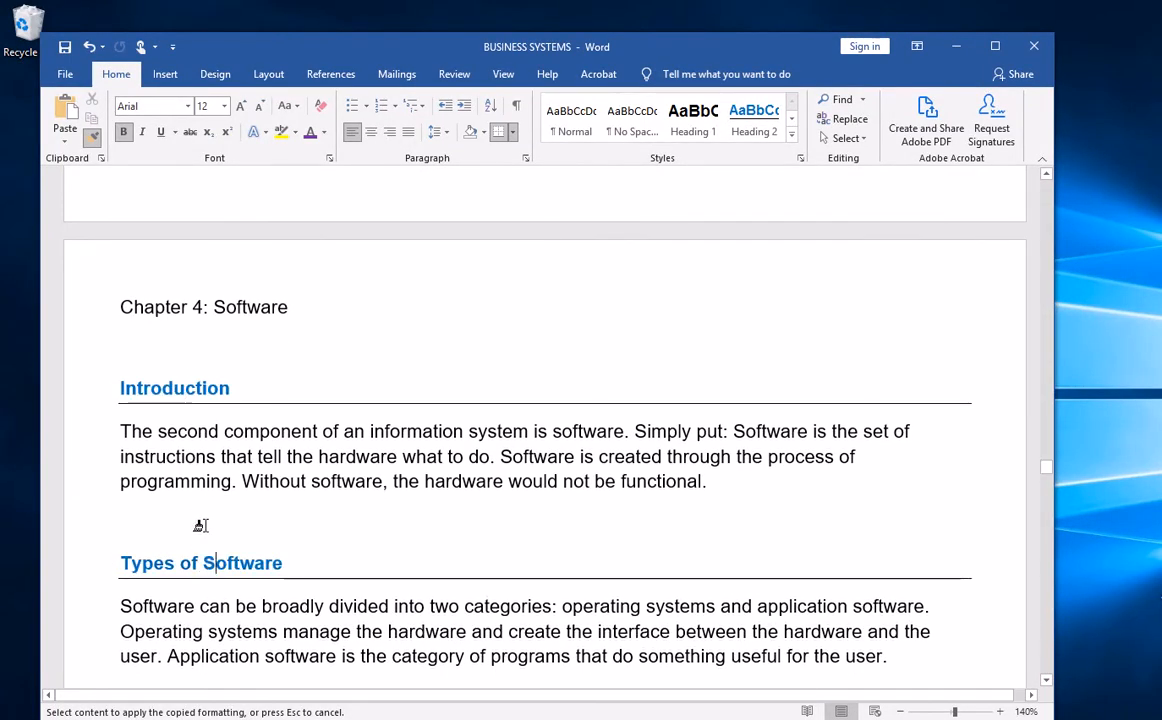
click(92, 137)
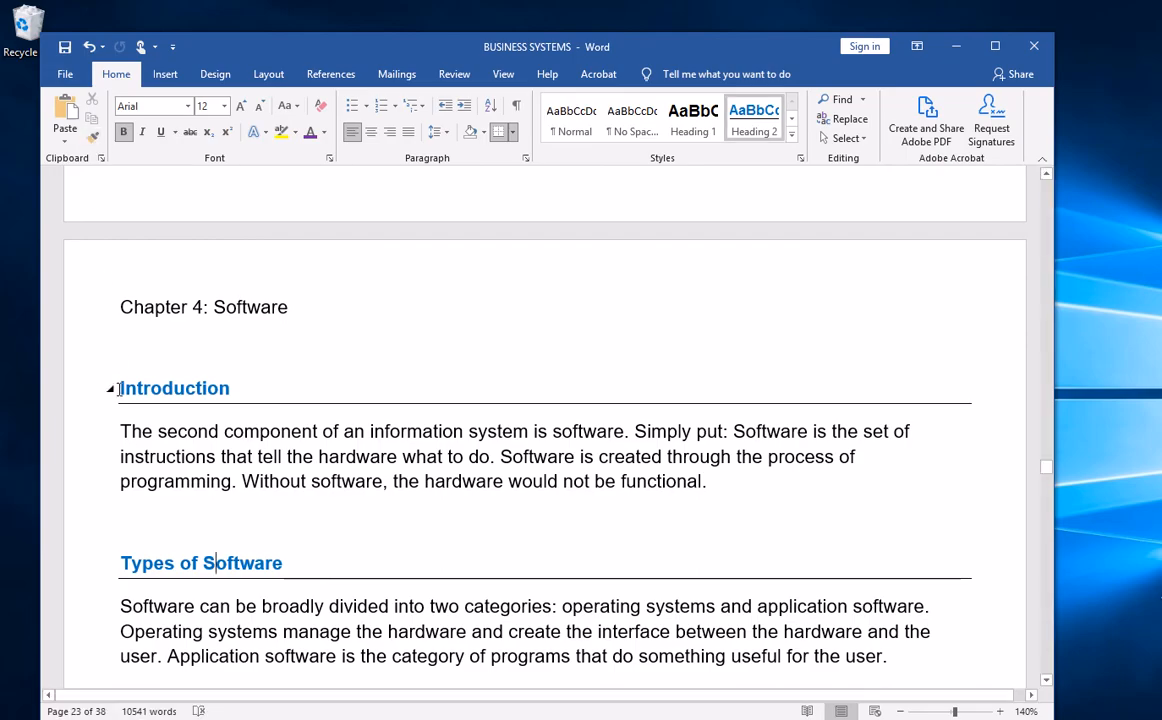
Number the Chapter 4 titles "Introduction" as 4.1 and "Types of Software" as 4.2, and save the document.
text(4.1)
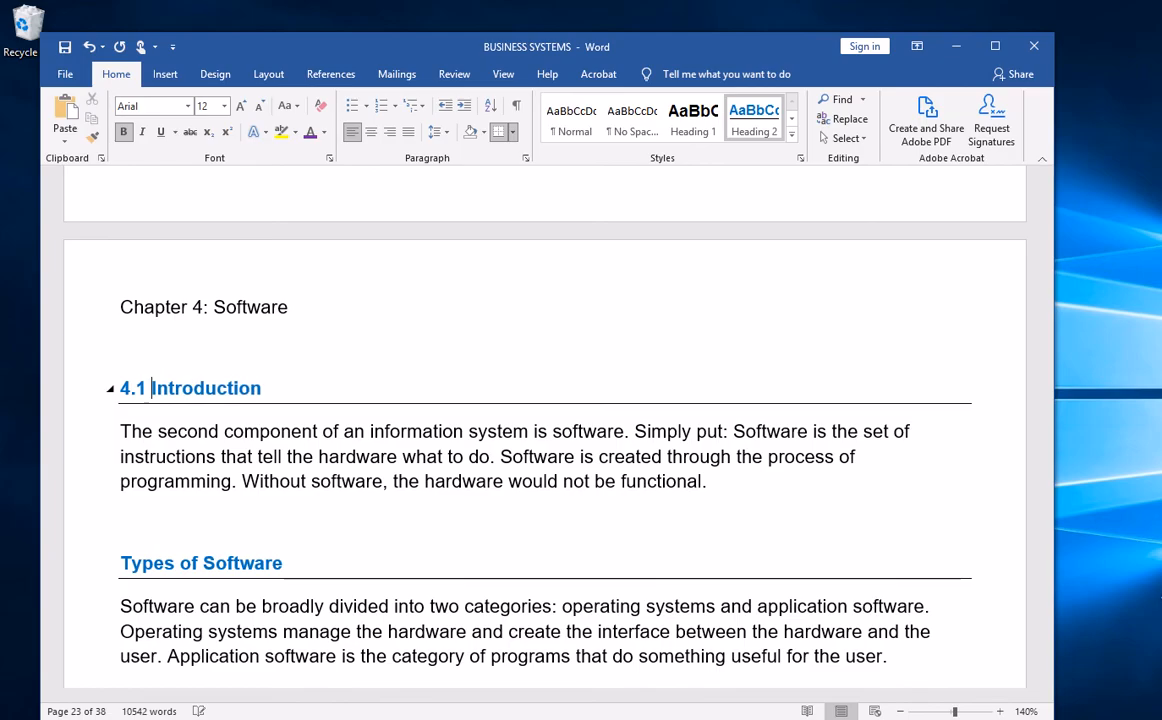
click(119, 563)
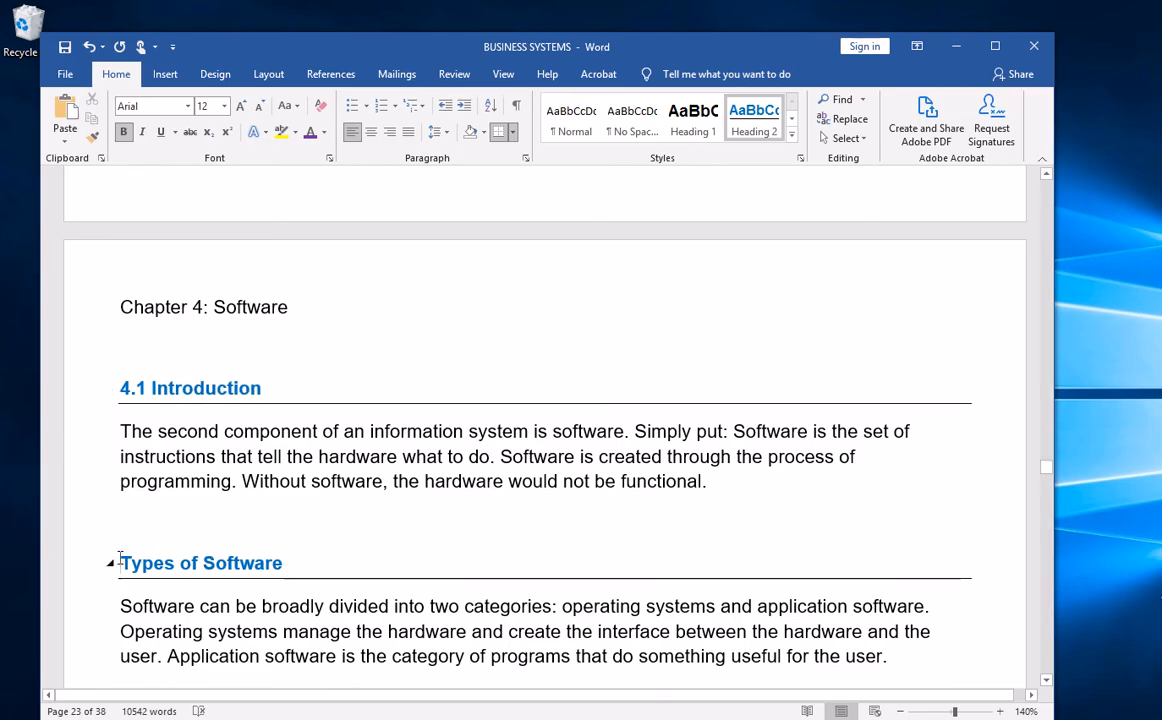
text(4.2)
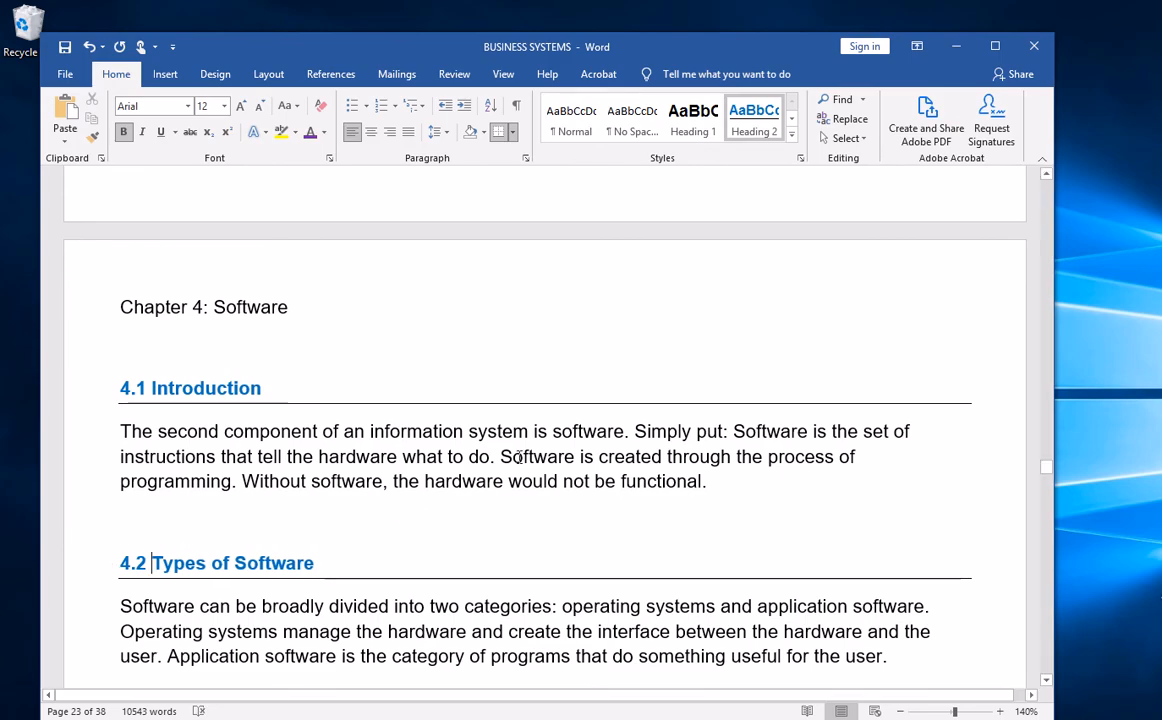
key(ctrl+s)
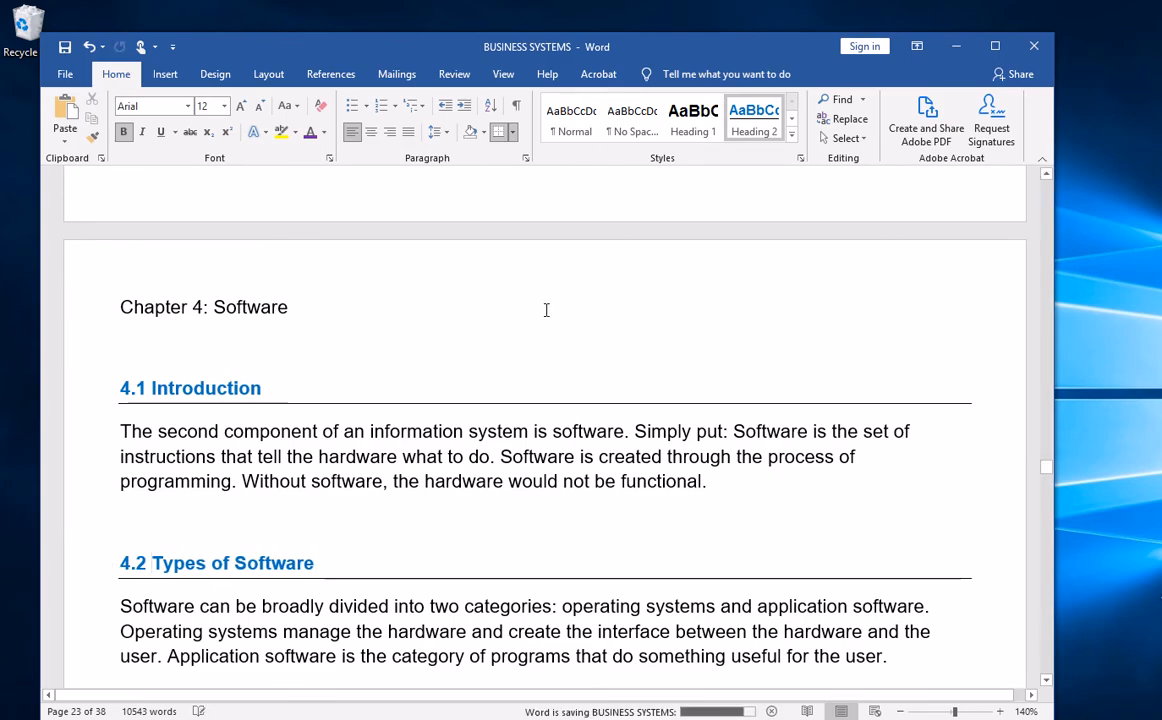
mouse_move(768, 8)
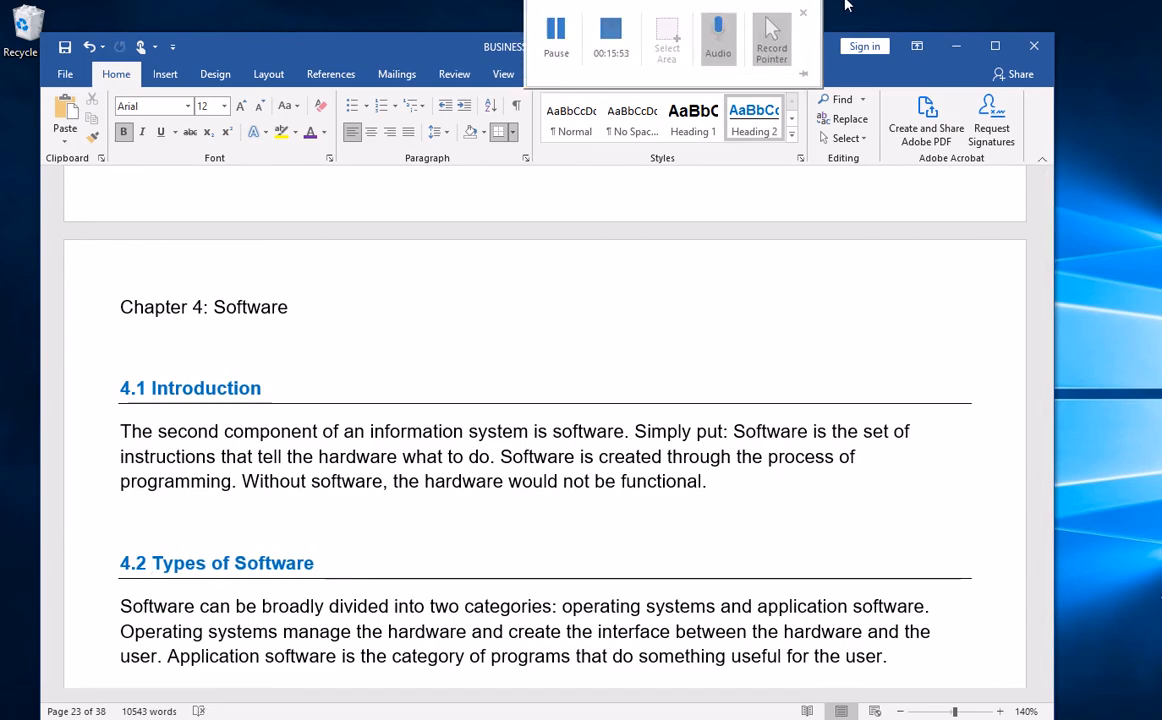
click(559, 53)
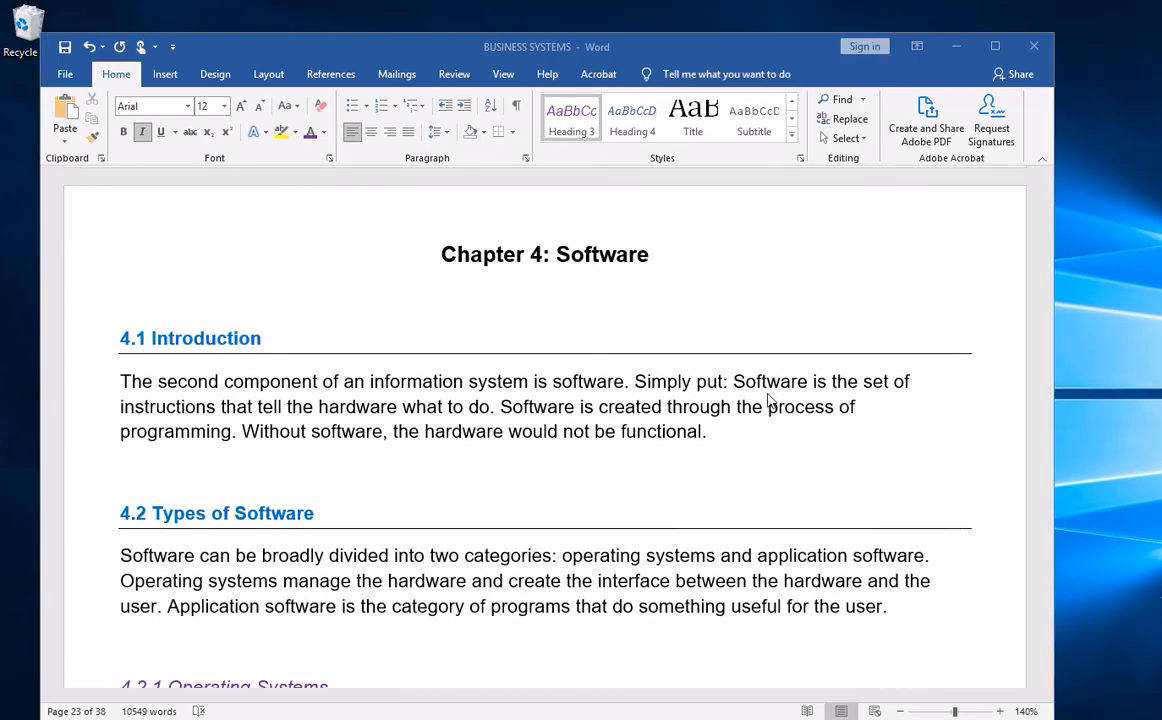
Number the "Application Software" title in Chapter 4 as 4.2.2 and apply the Heading 3 style to it.
mouse_move(549, 6)
scroll(518, 426, down, 5)
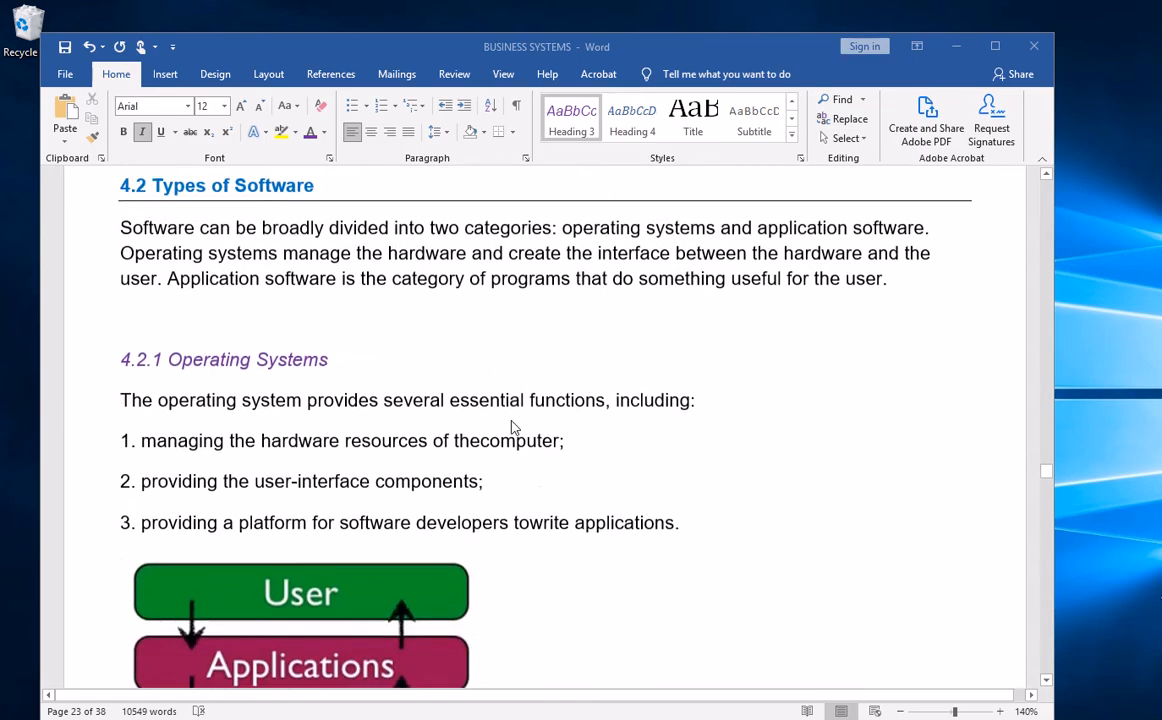
scroll(131, 288, up, 4)
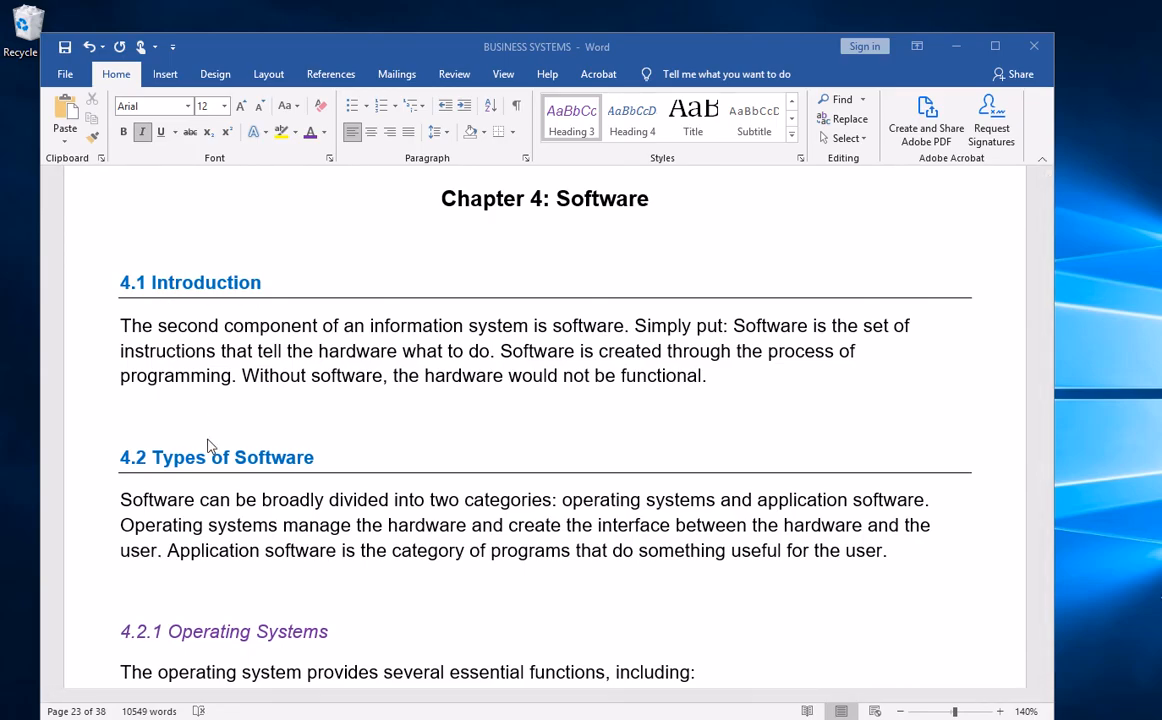
scroll(190, 455, down, 1)
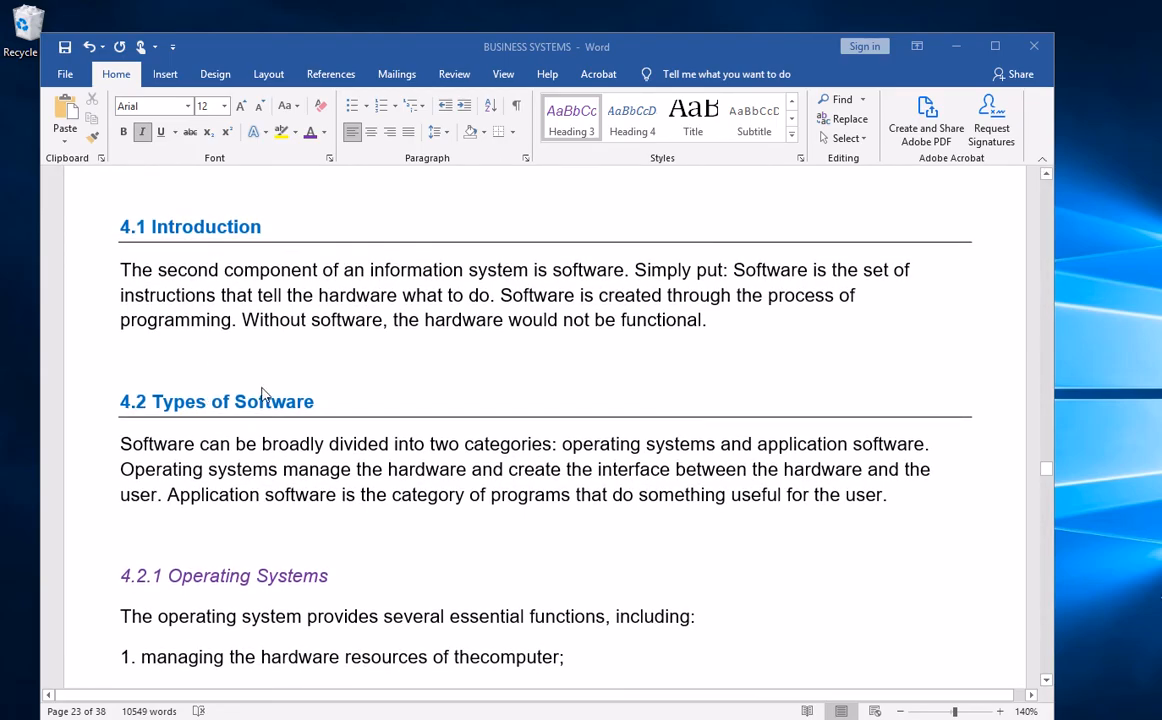
scroll(228, 408, down, 4)
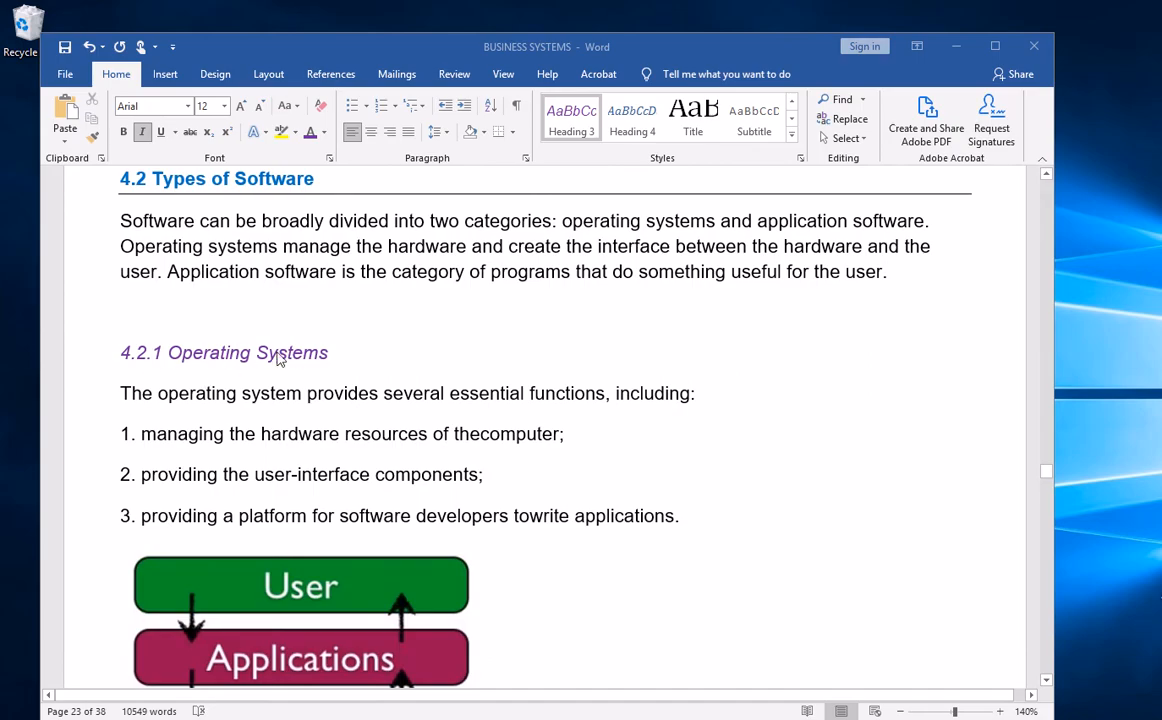
scroll(279, 360, down, 13)
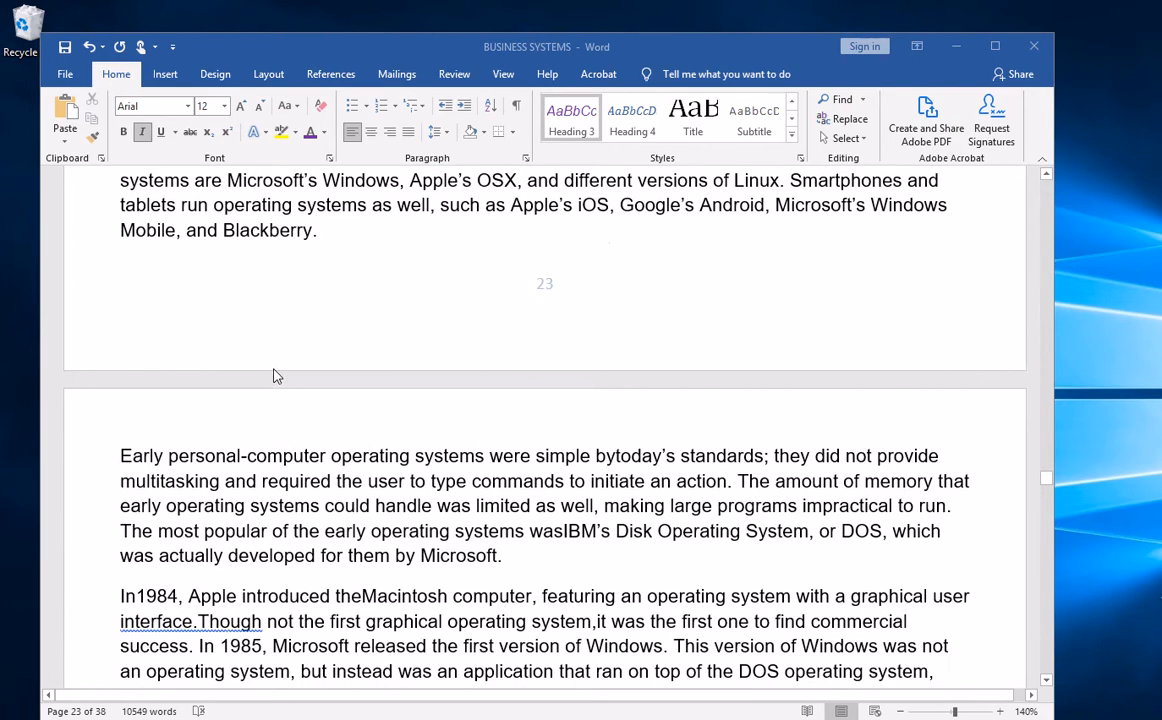
scroll(277, 376, down, 18)
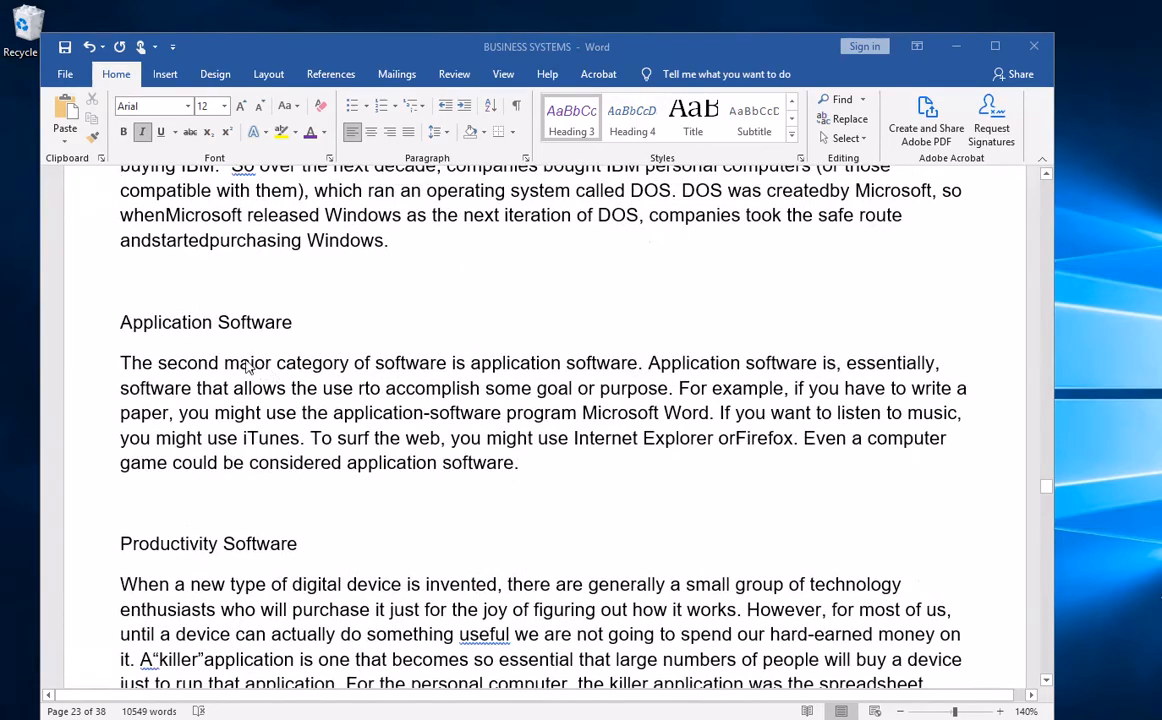
scroll(247, 367, up, 1)
click(121, 378)
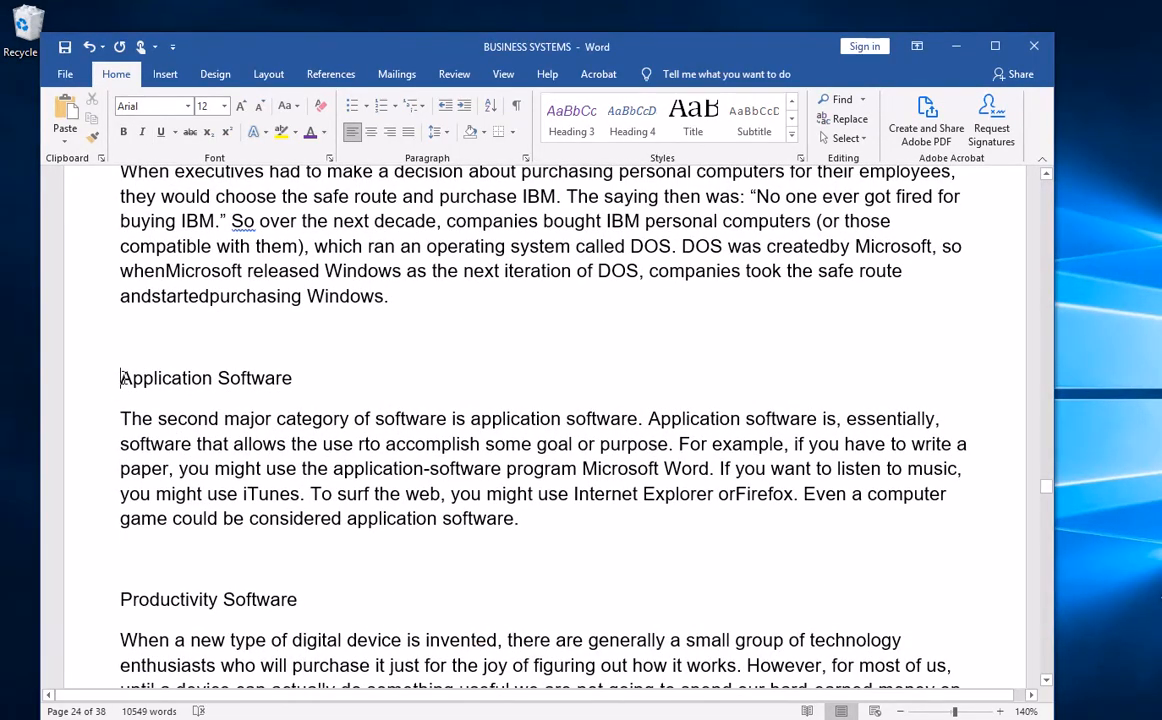
text(4.)
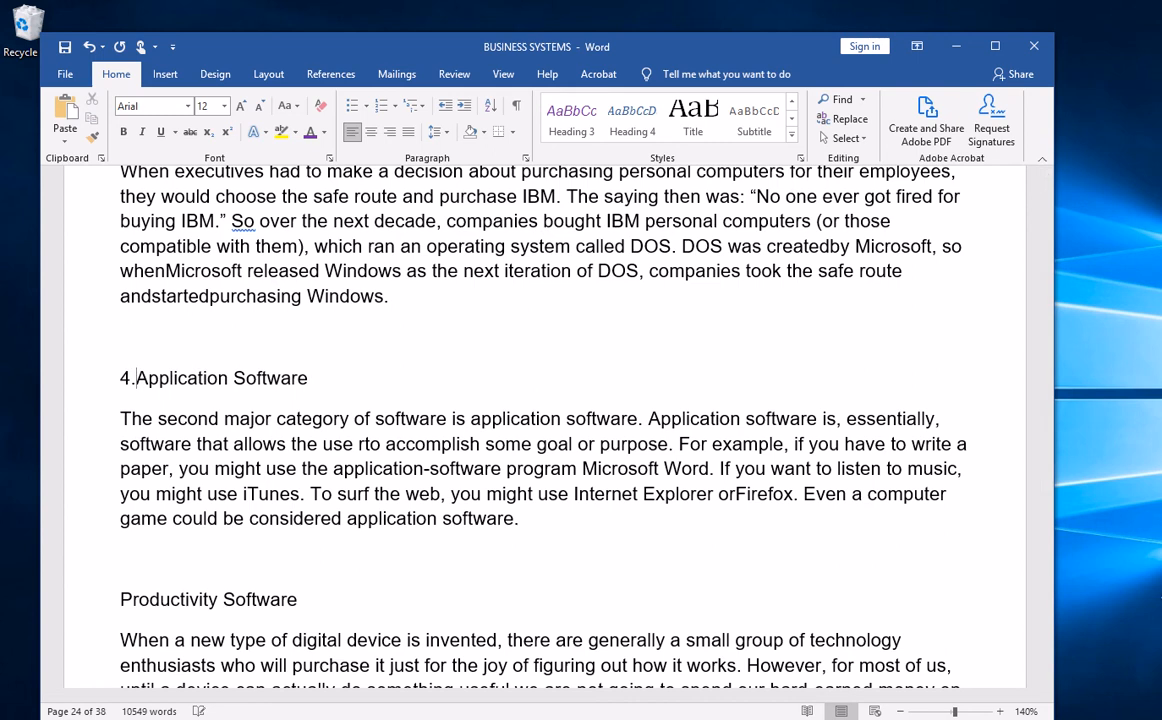
text(2.2)
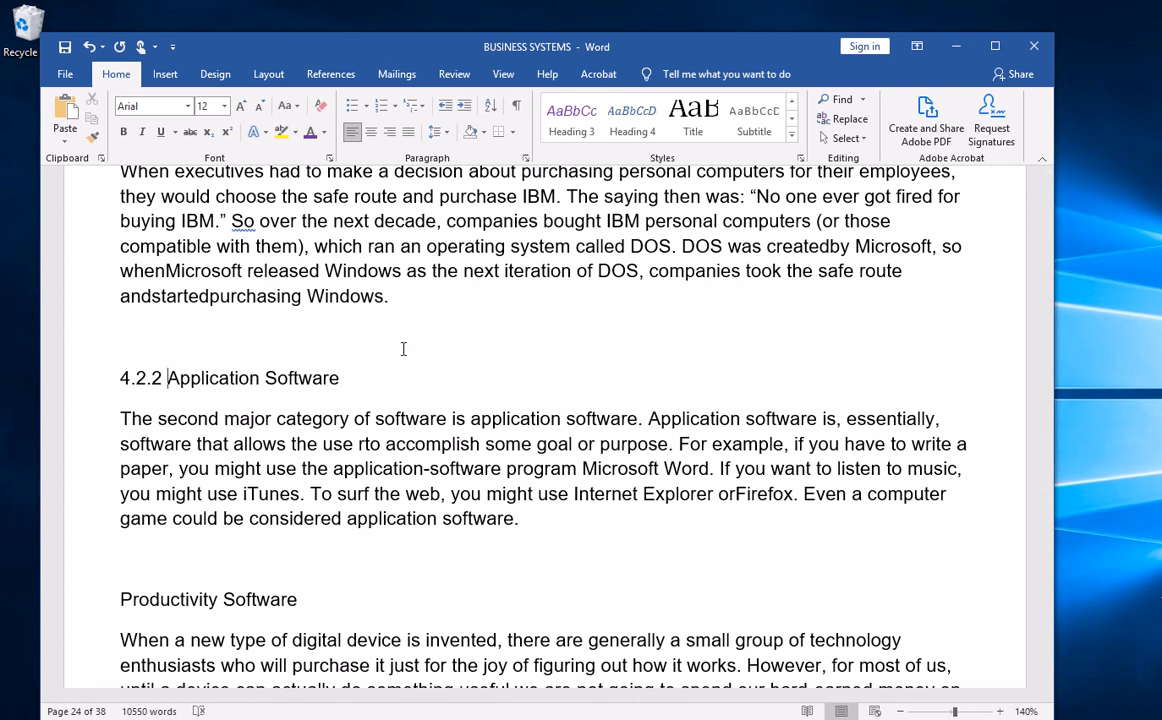
click(588, 122)
Number the "Productivity Software" title in Chapter 4 as 4.2.3 and apply the Heading 3 style to it.
click(118, 600)
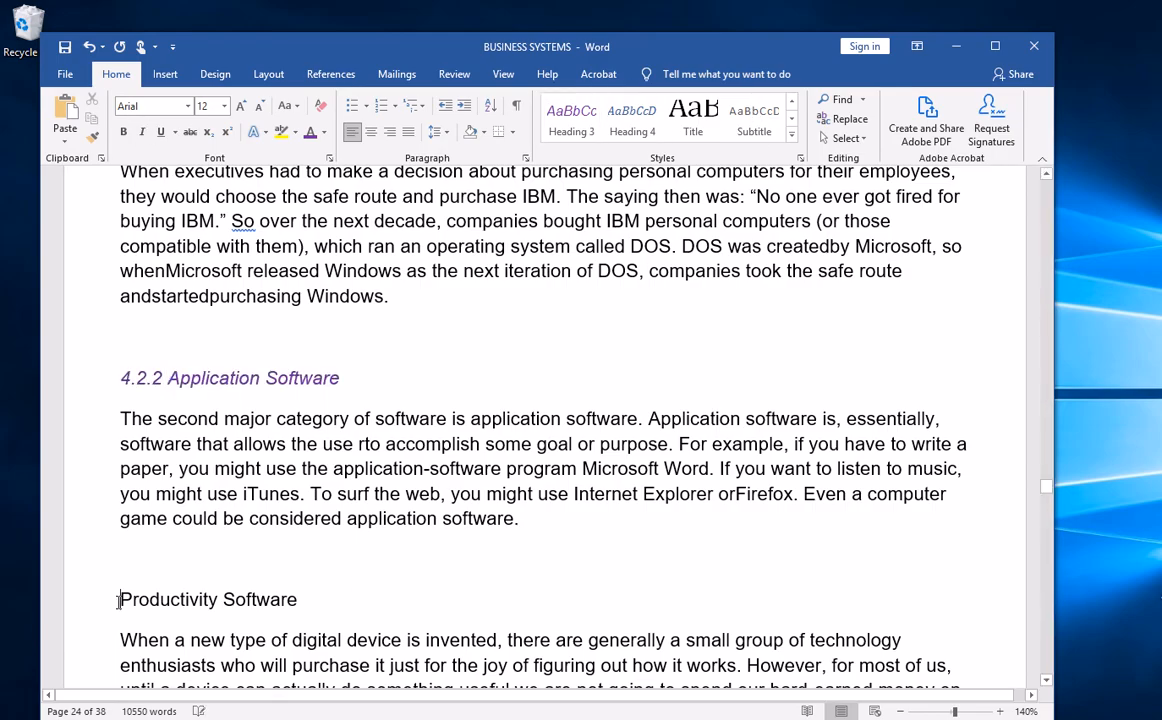
text(4.2)
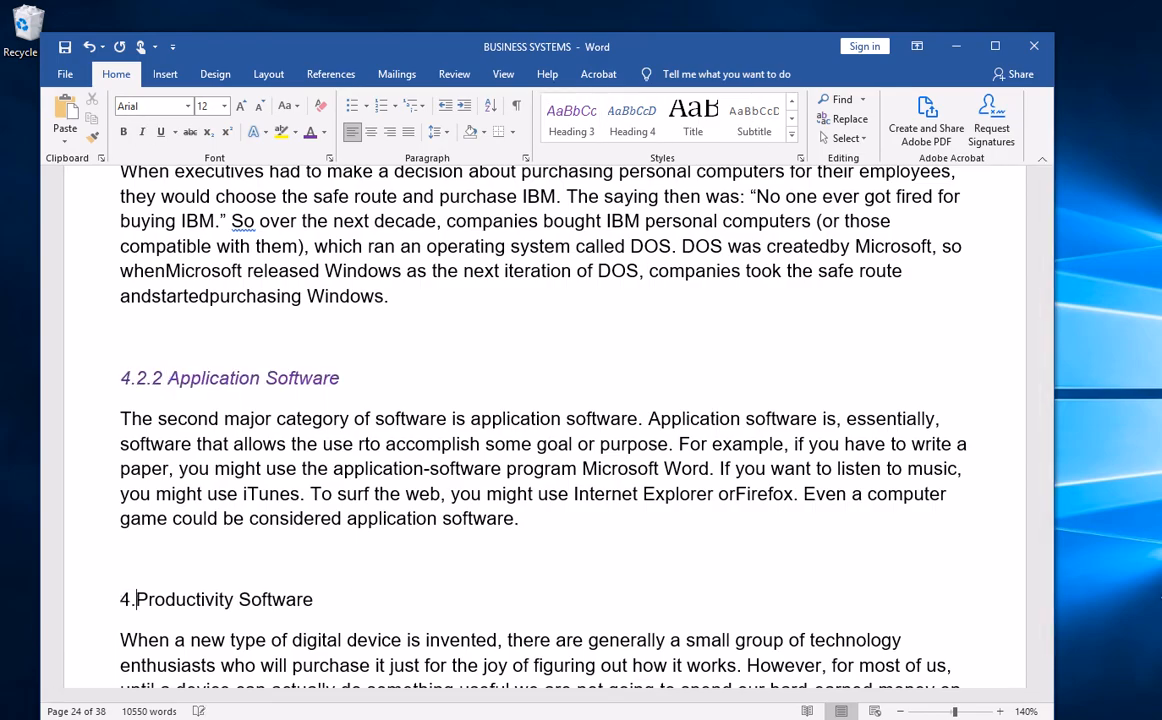
text(.3)
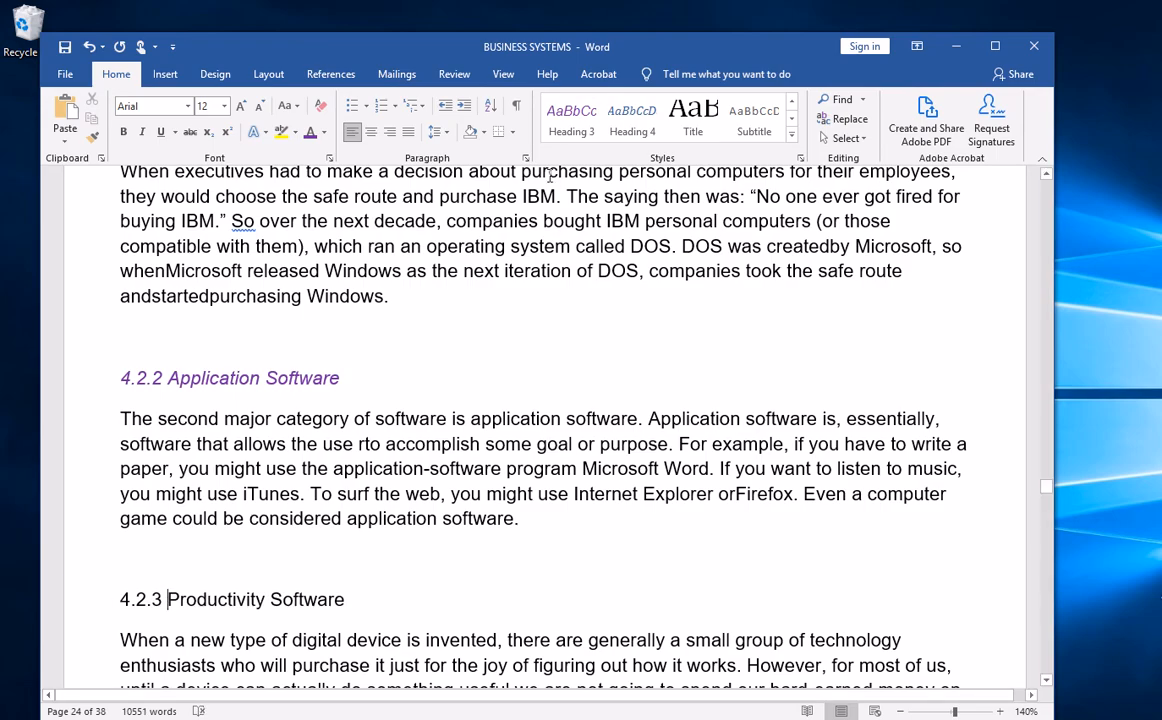
click(571, 118)
Delete the blank lines above the paragraph beginning "Many times, these applications come packaged together" in section 4.2.3.
scroll(215, 545, down, 5)
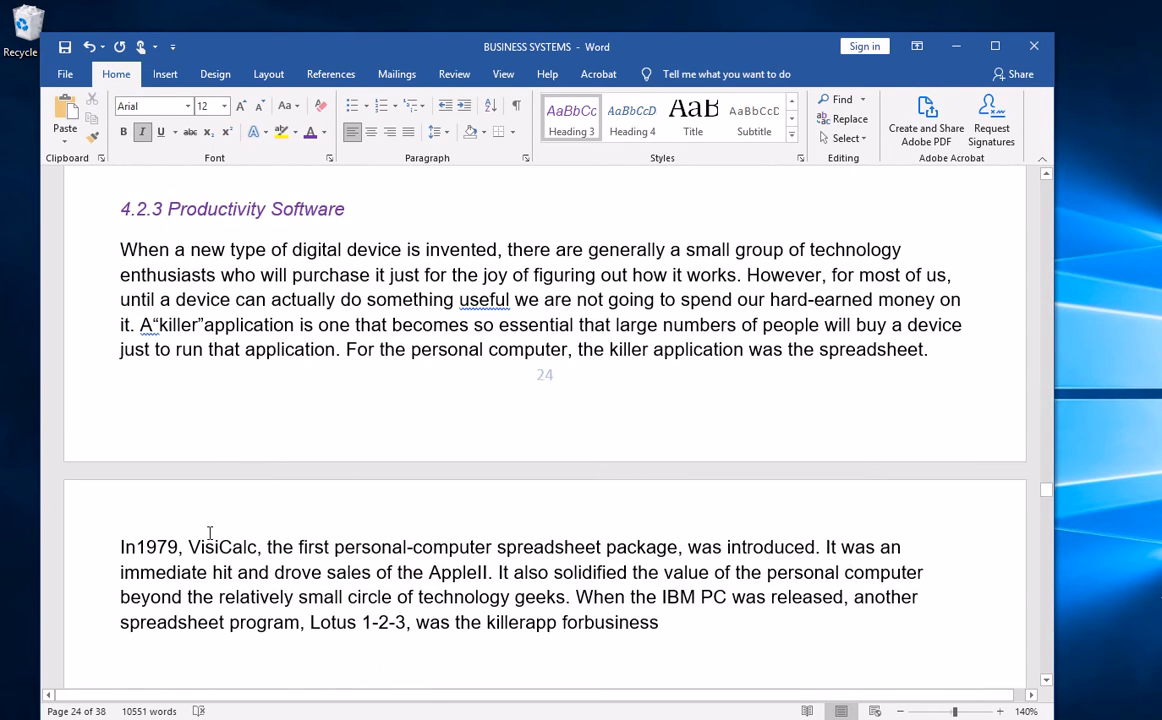
scroll(210, 532, down, 5)
click(140, 299)
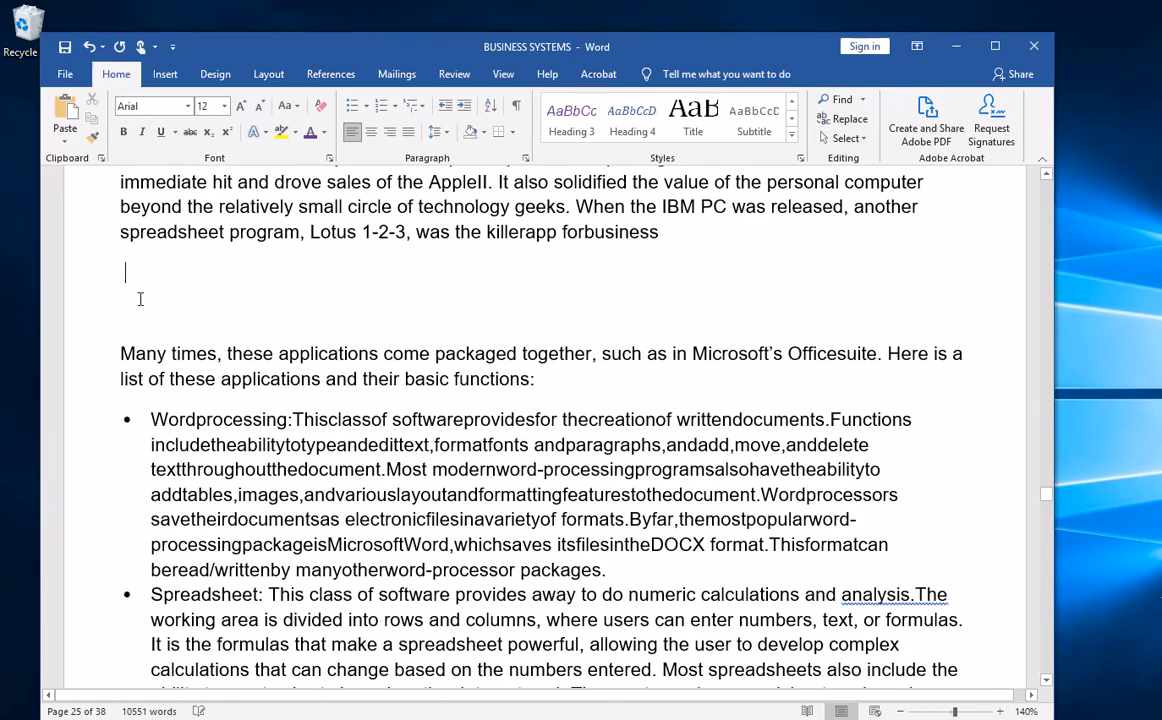
key(Delete)
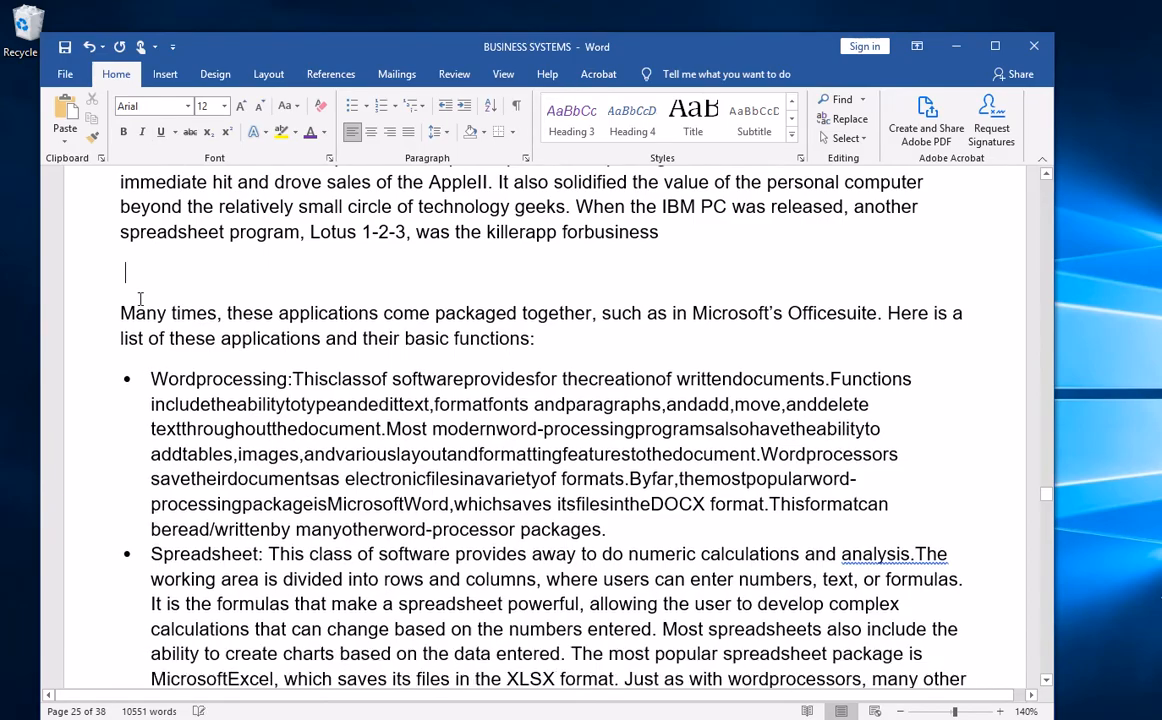
key(Delete)
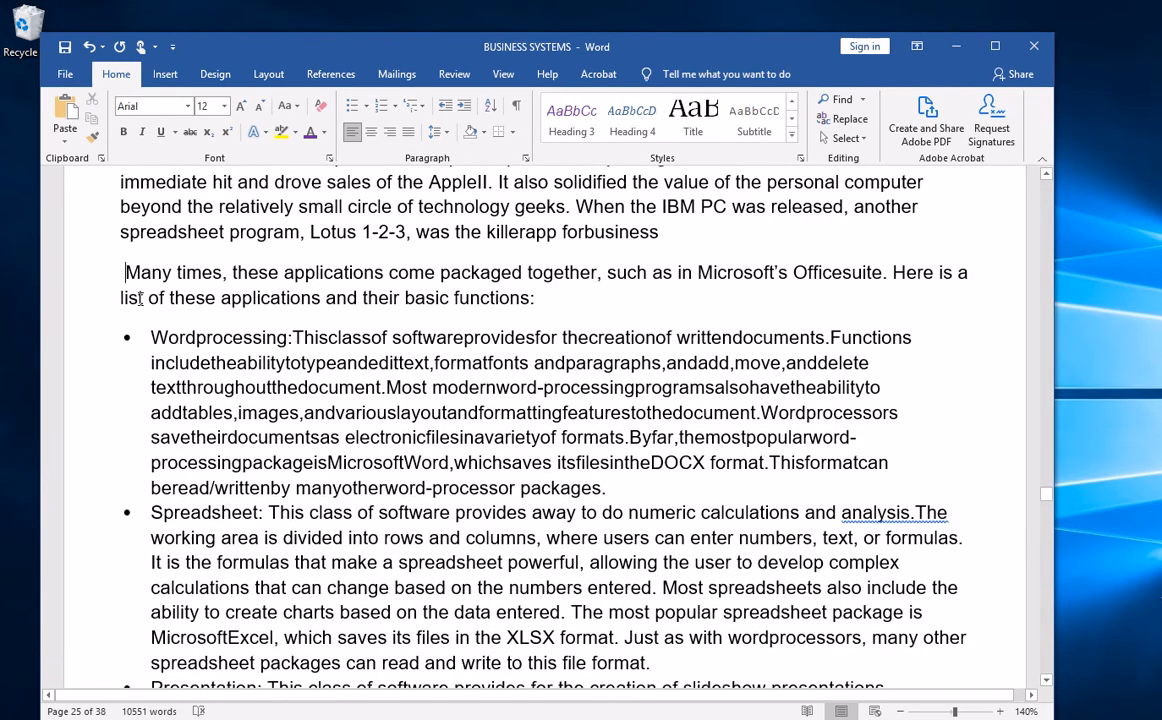
key(Delete)
Number the "Utility and Programming Software" title as 4.2.4 and apply the Heading 3 style to it.
scroll(172, 540, down, 4)
scroll(172, 540, down, 5)
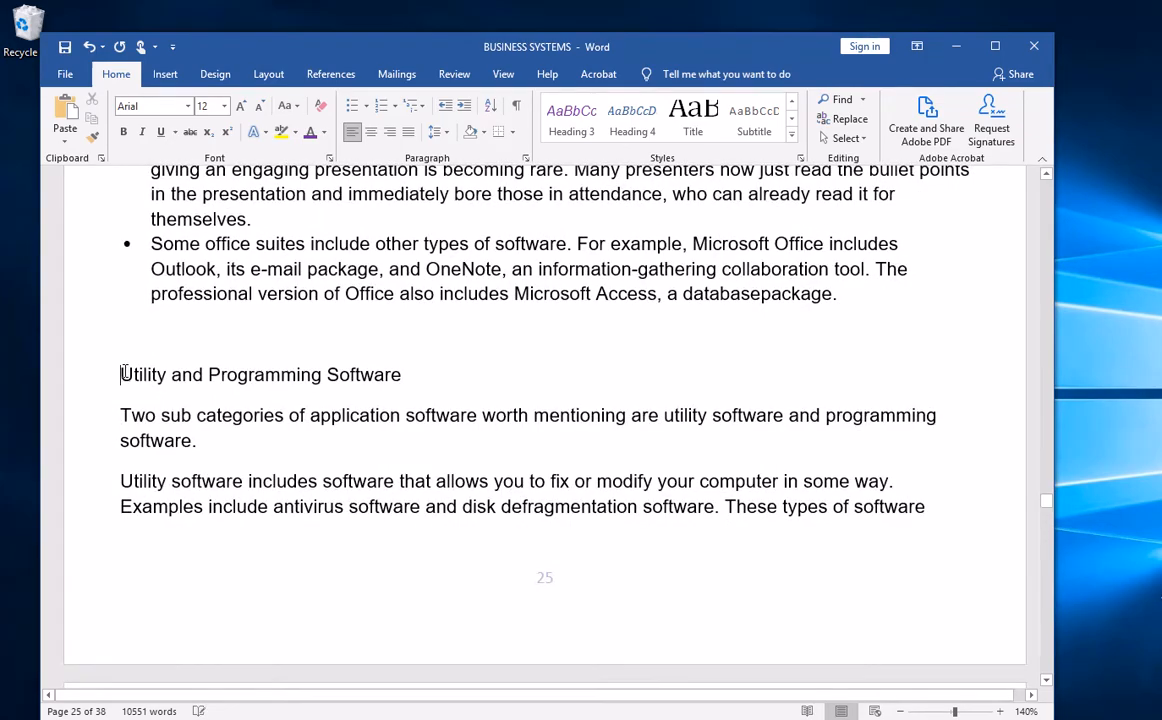
text(4.)
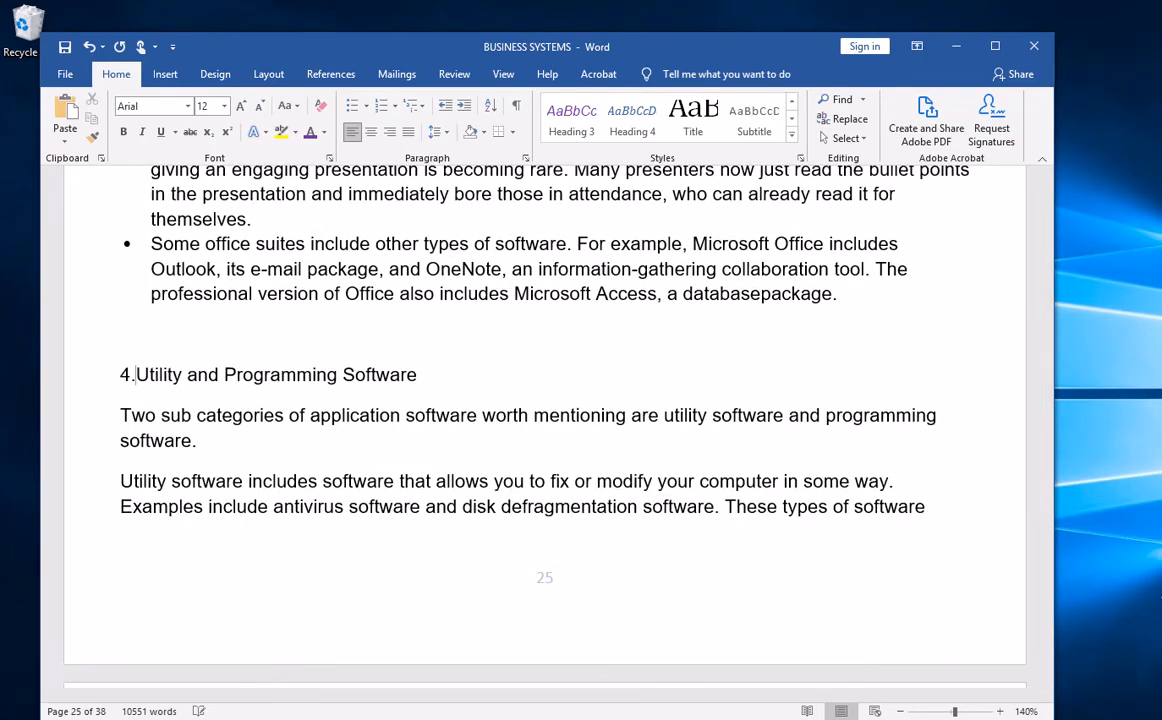
text(2.)
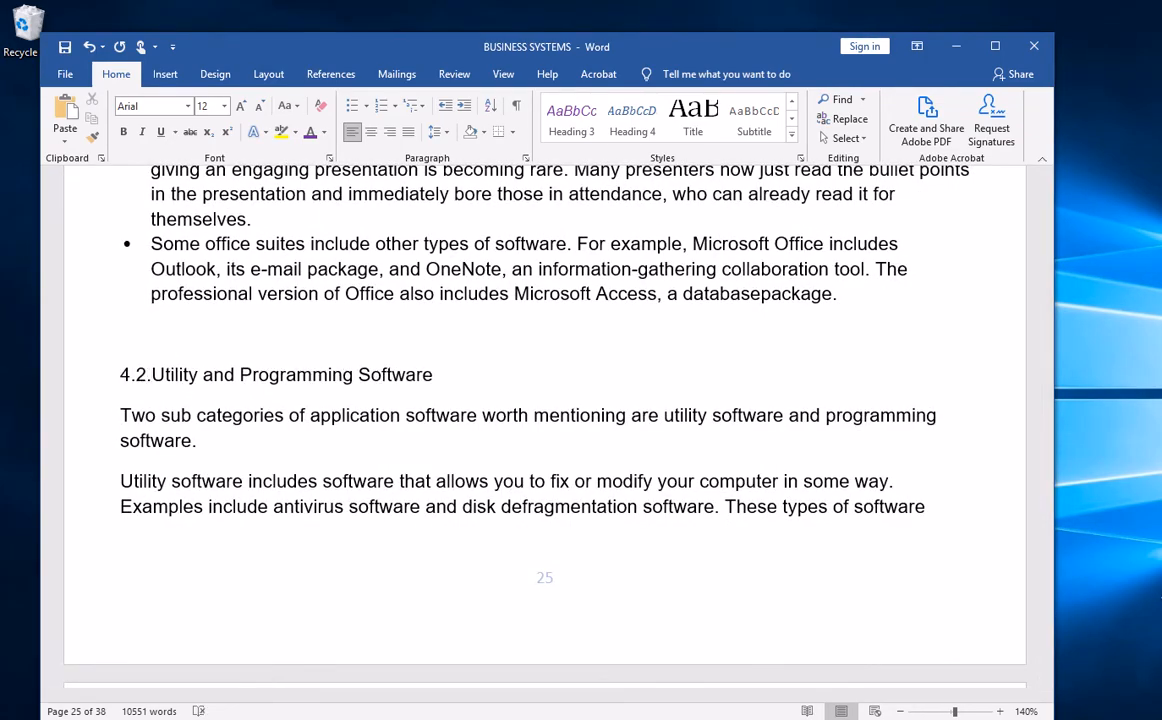
text(4)
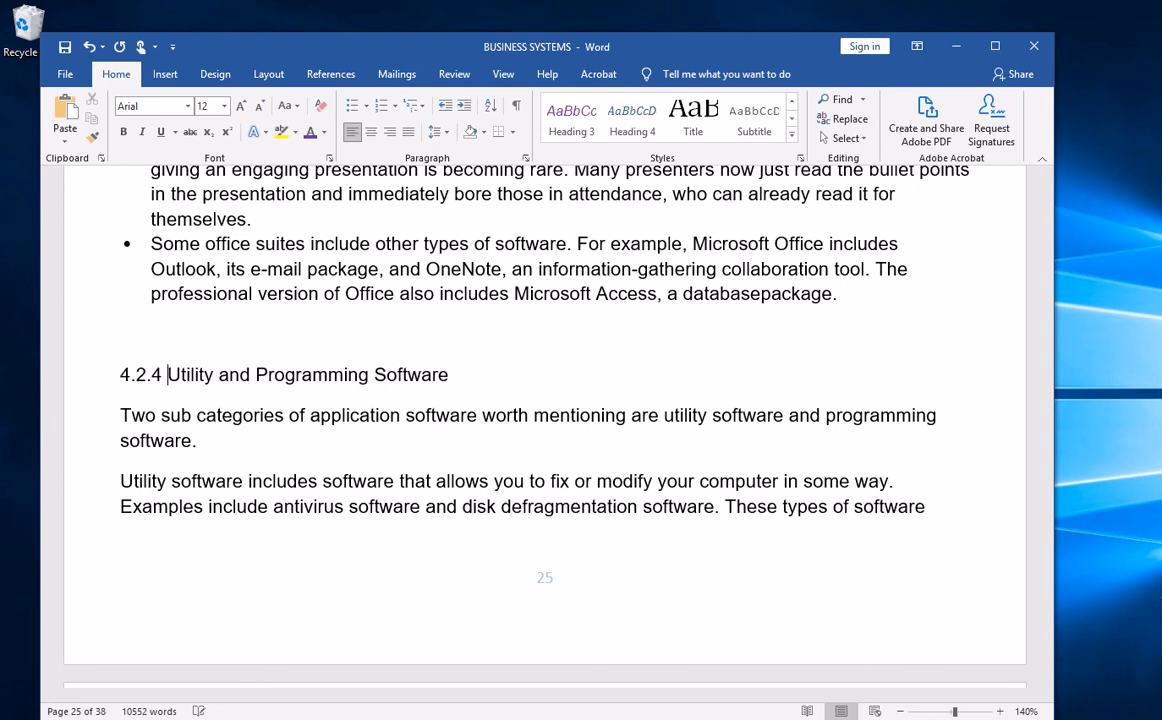
click(565, 120)
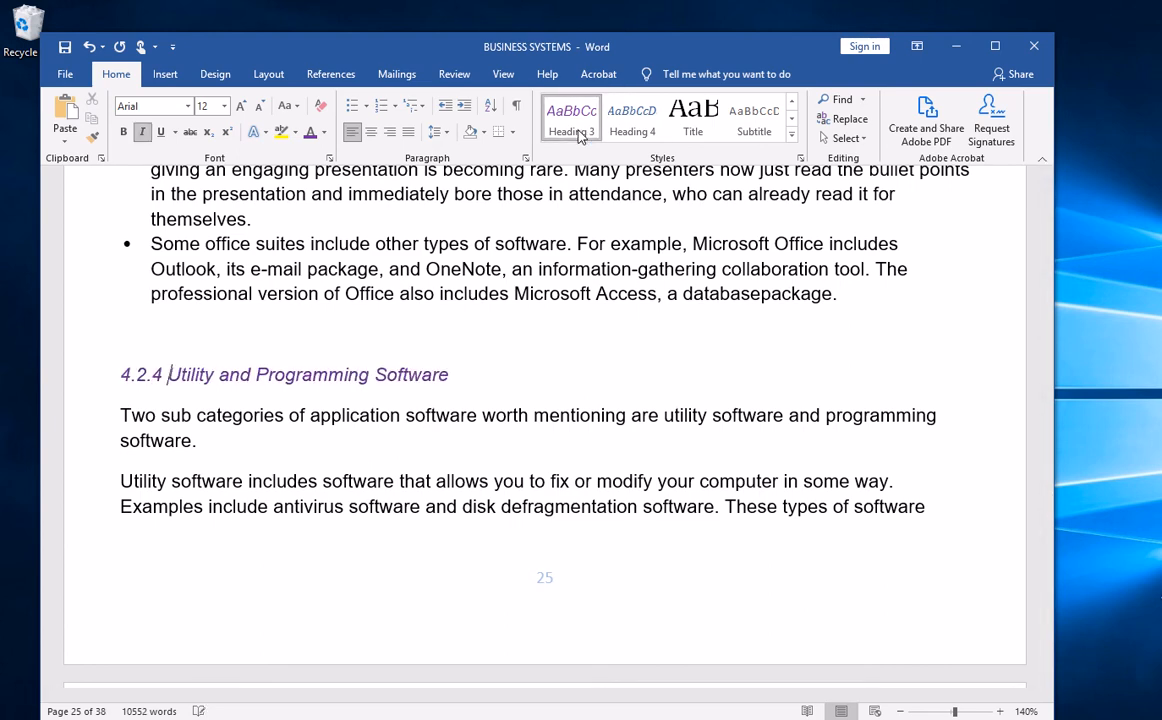
Number the "Applications for the Enterprise" title as 4.3 and apply the Heading 2 style to it.
scroll(277, 455, down, 8)
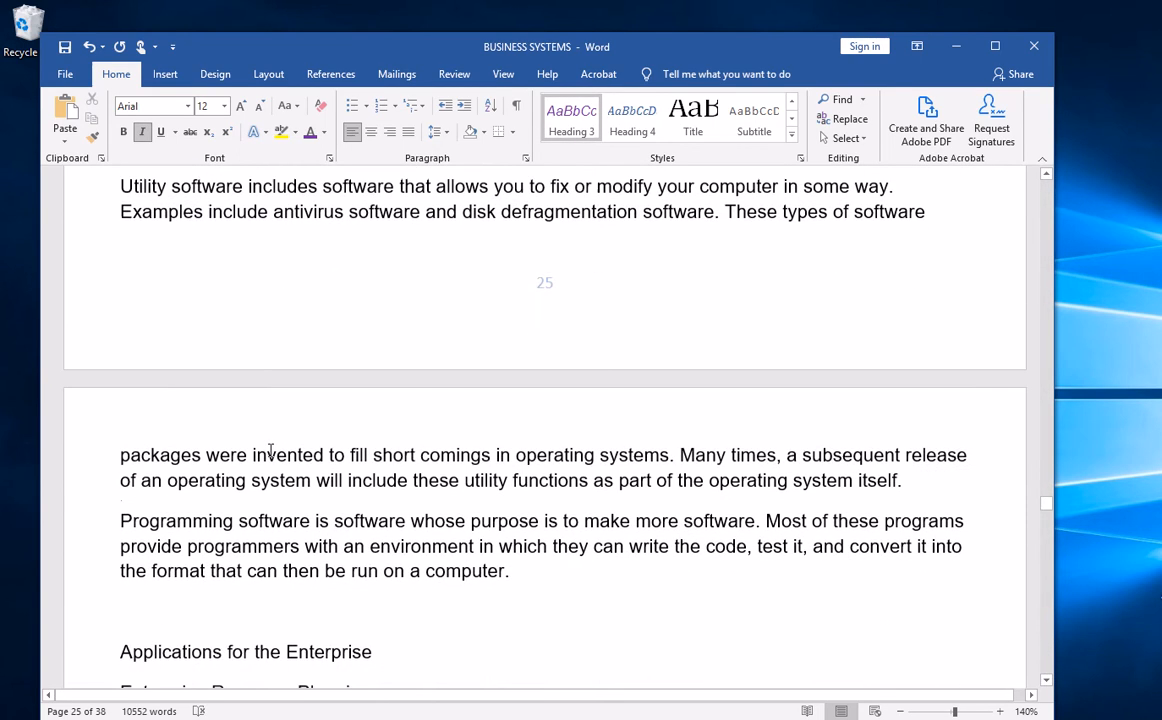
scroll(223, 405, down, 2)
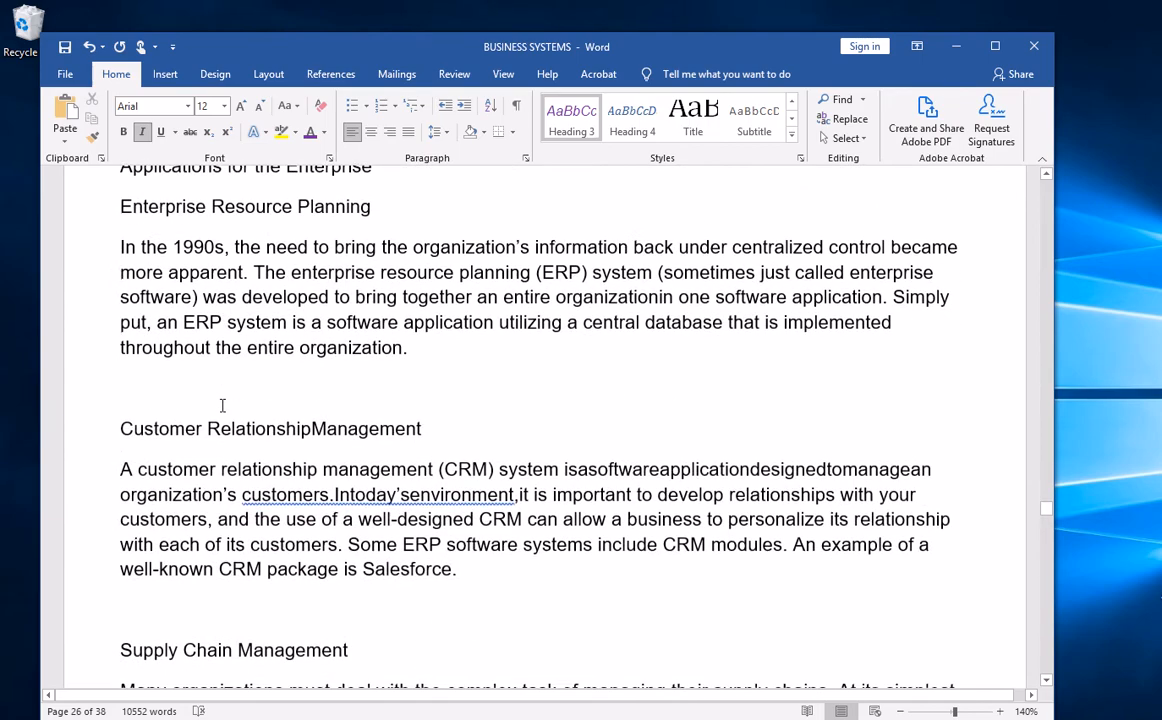
scroll(124, 322, up, 2)
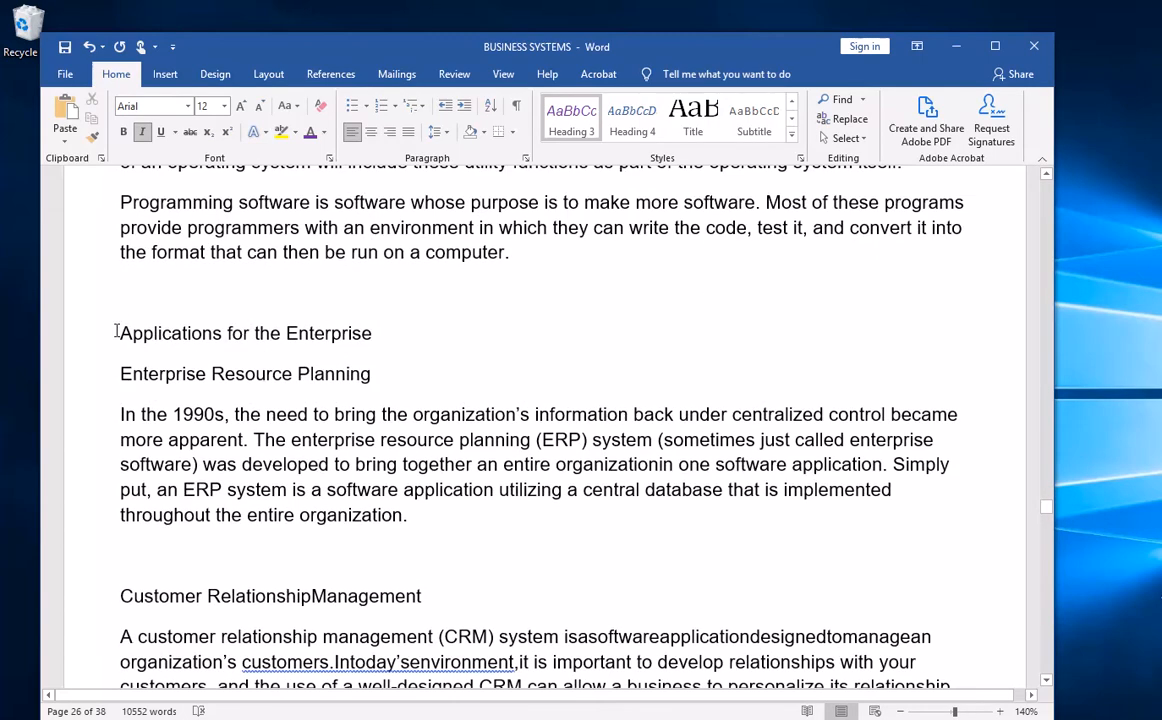
click(118, 332)
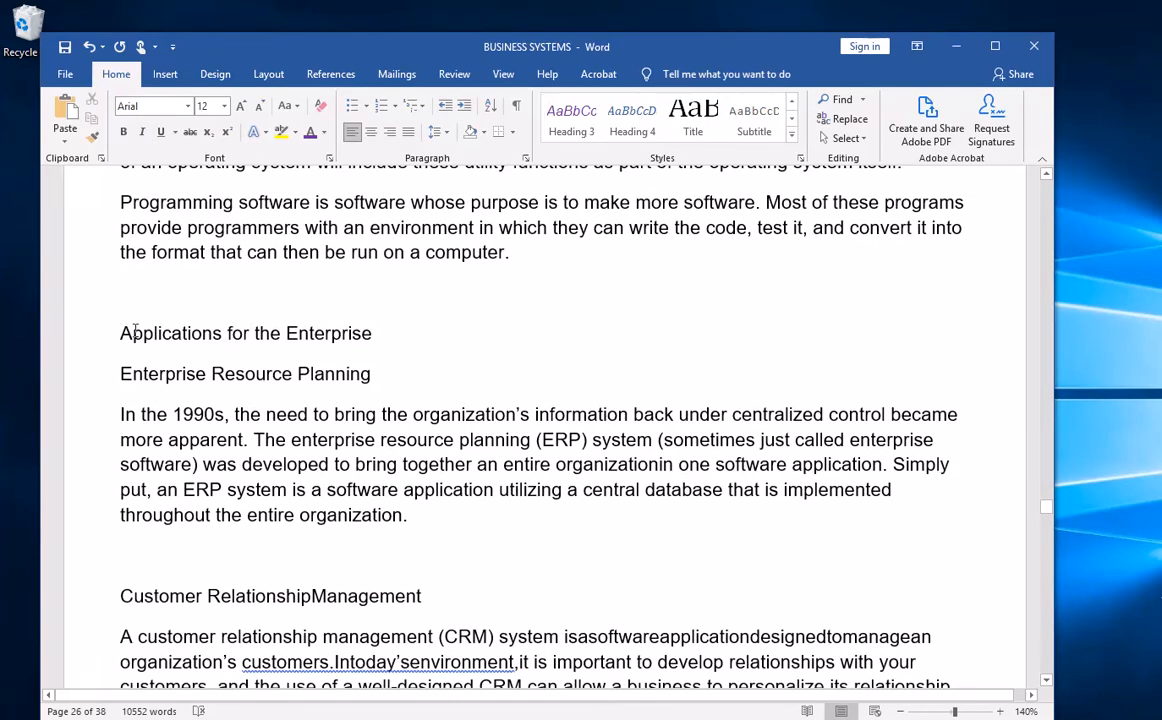
text(4.)
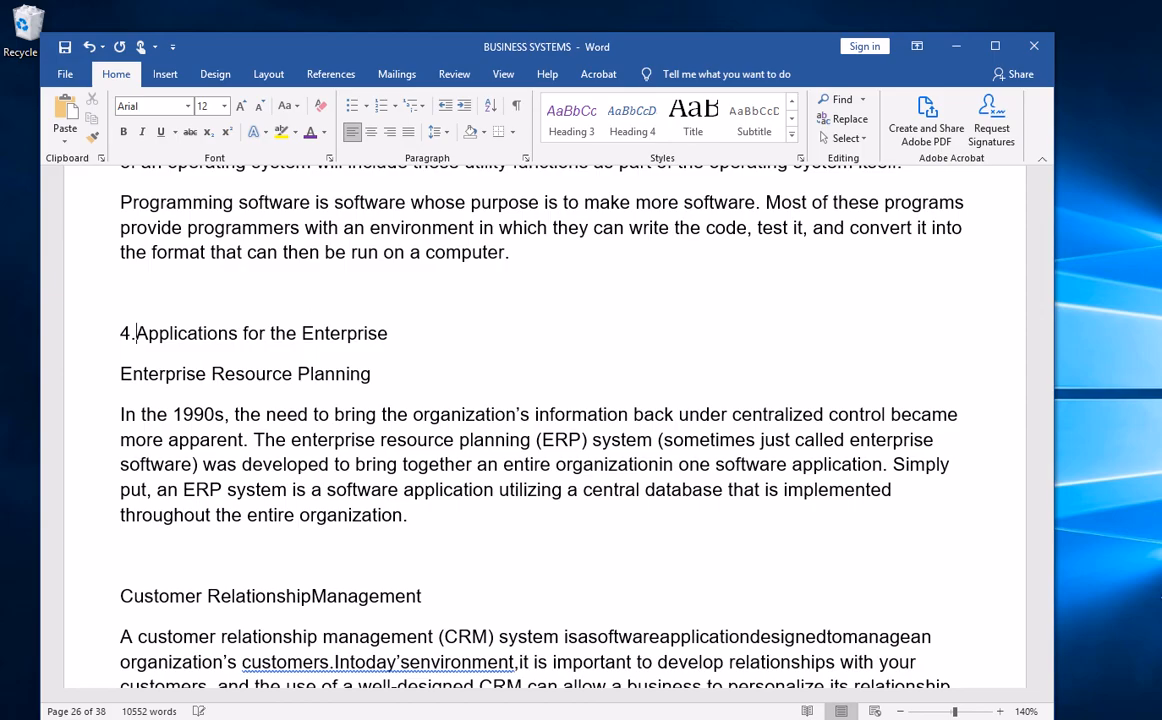
text(3)
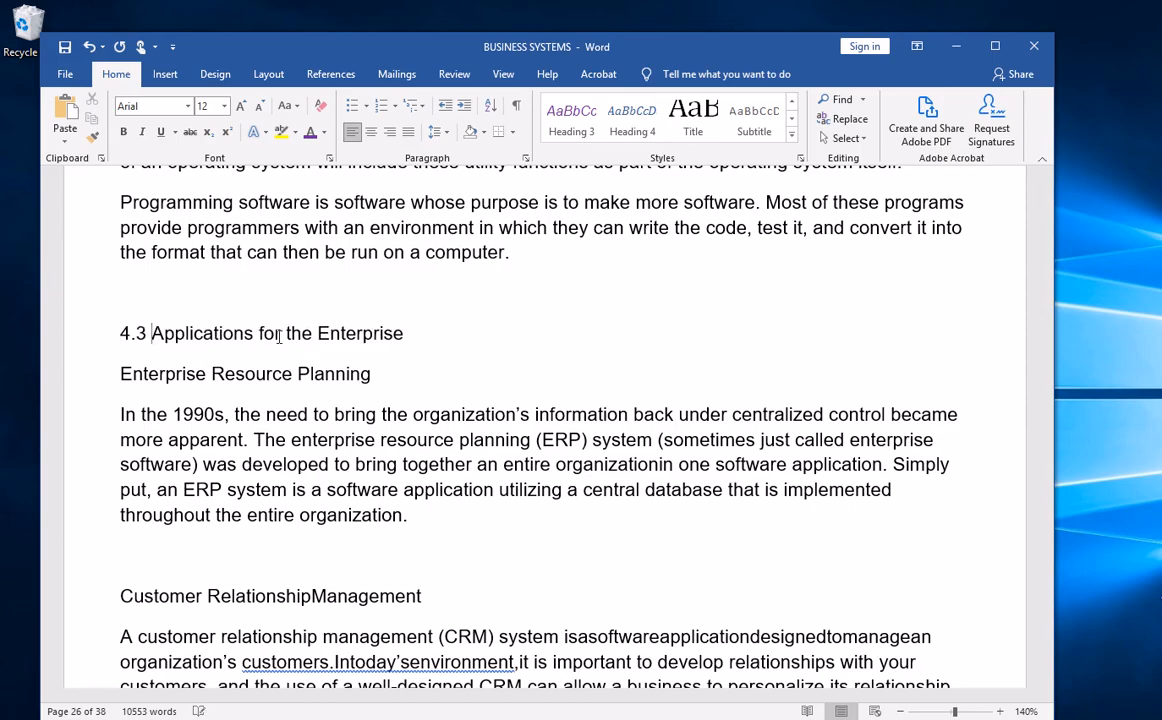
click(792, 103)
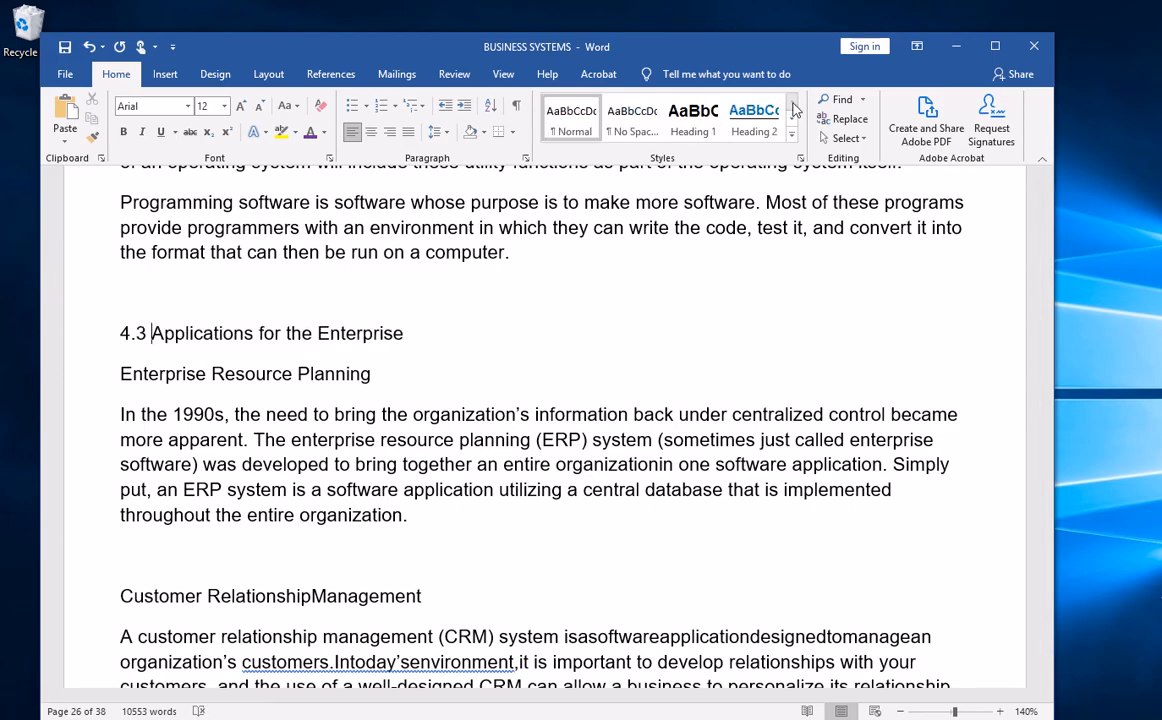
click(754, 118)
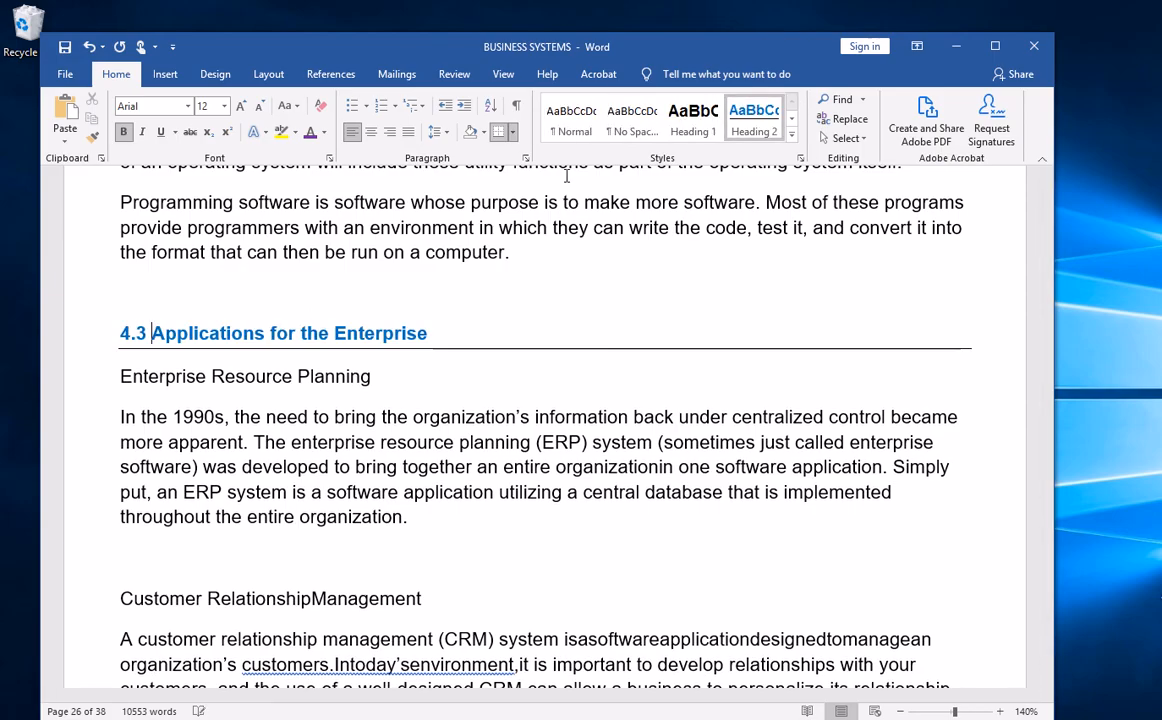
Number the "Enterprise Resource Planning" title as 4.3.1 and apply the Heading 3 style to it.
click(122, 376)
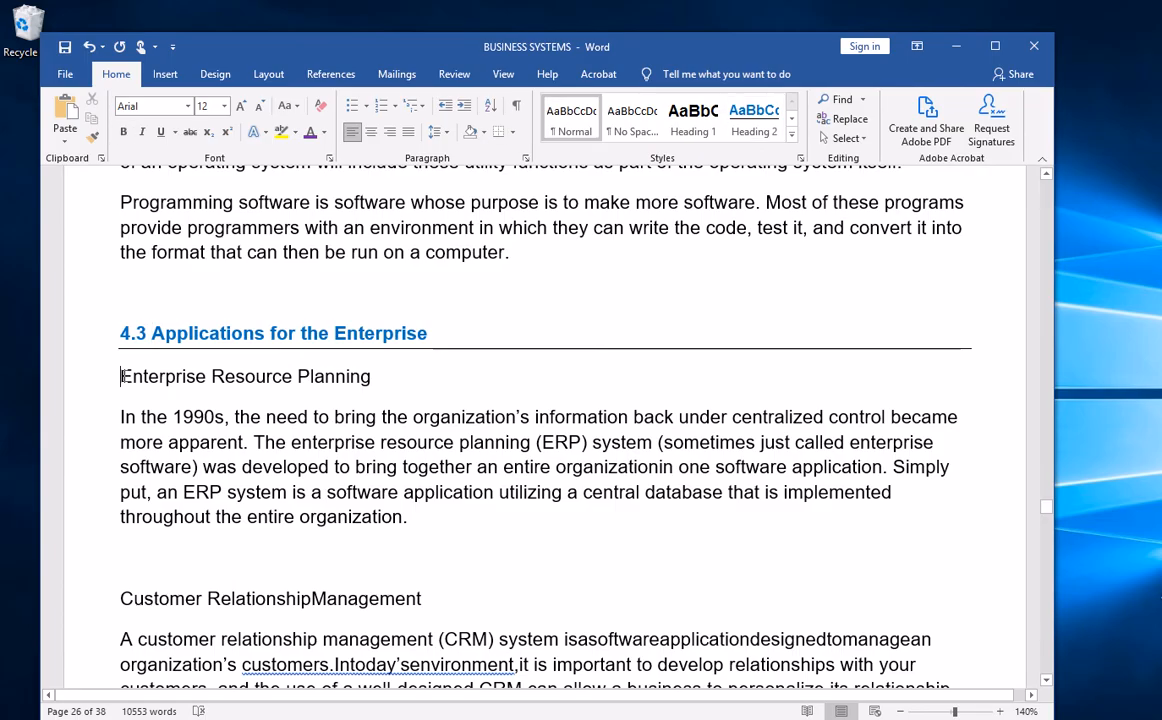
text(4.3.1)
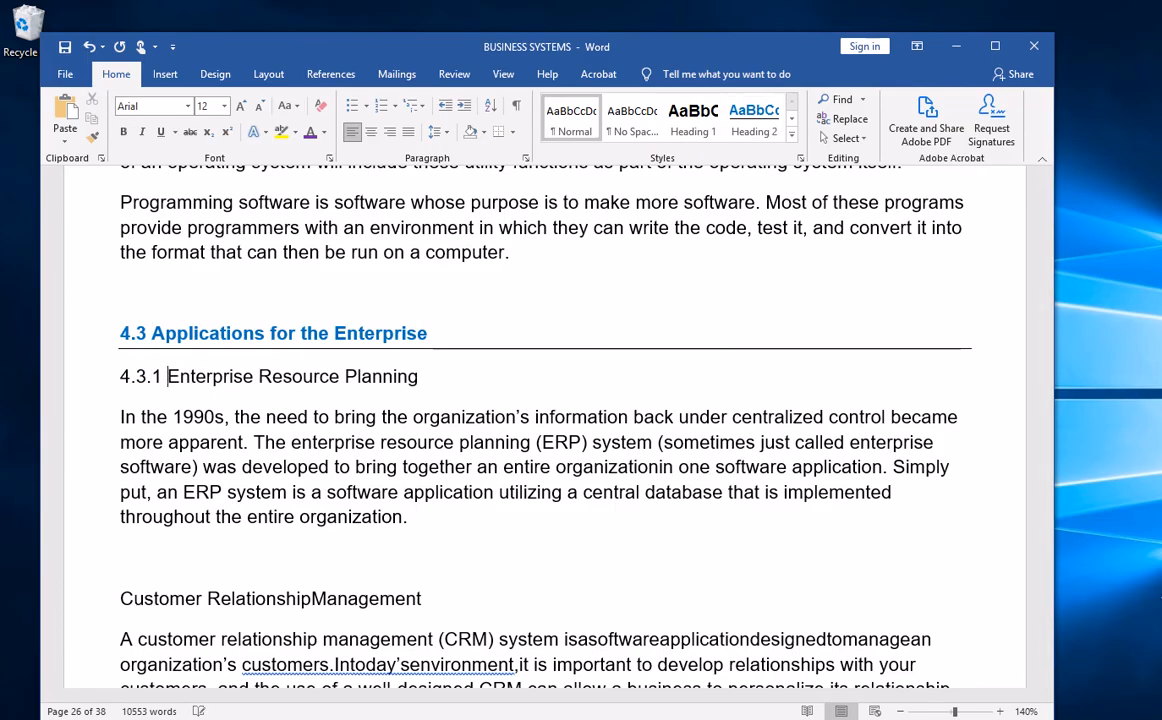
click(792, 136)
click(571, 165)
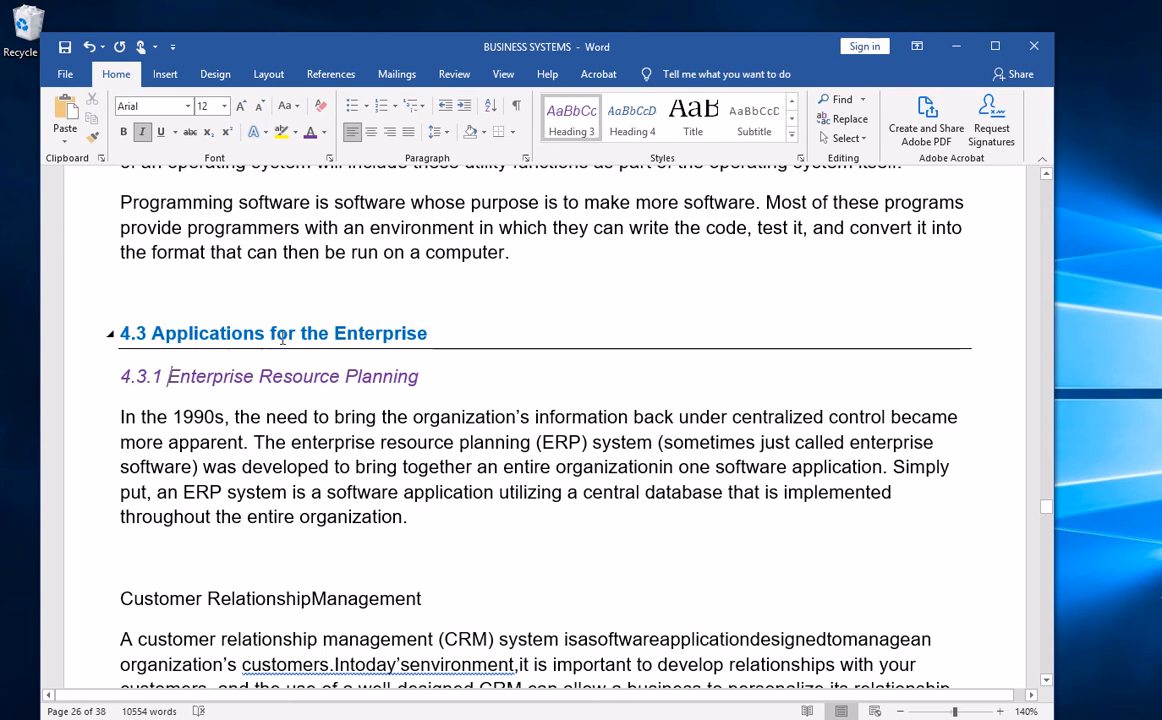
Number the "Customer RelationshipManagement" title as 4.3.2 and apply the Heading 3 style to it.
click(119, 598)
text(4.3.)
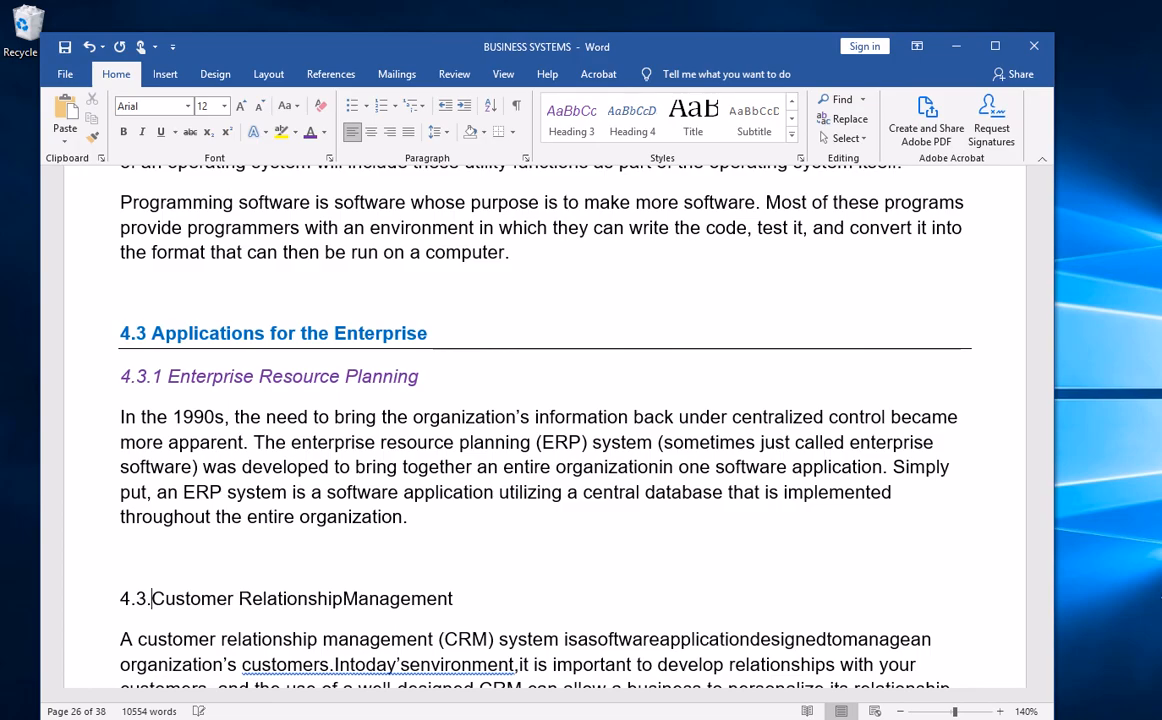
text(2)
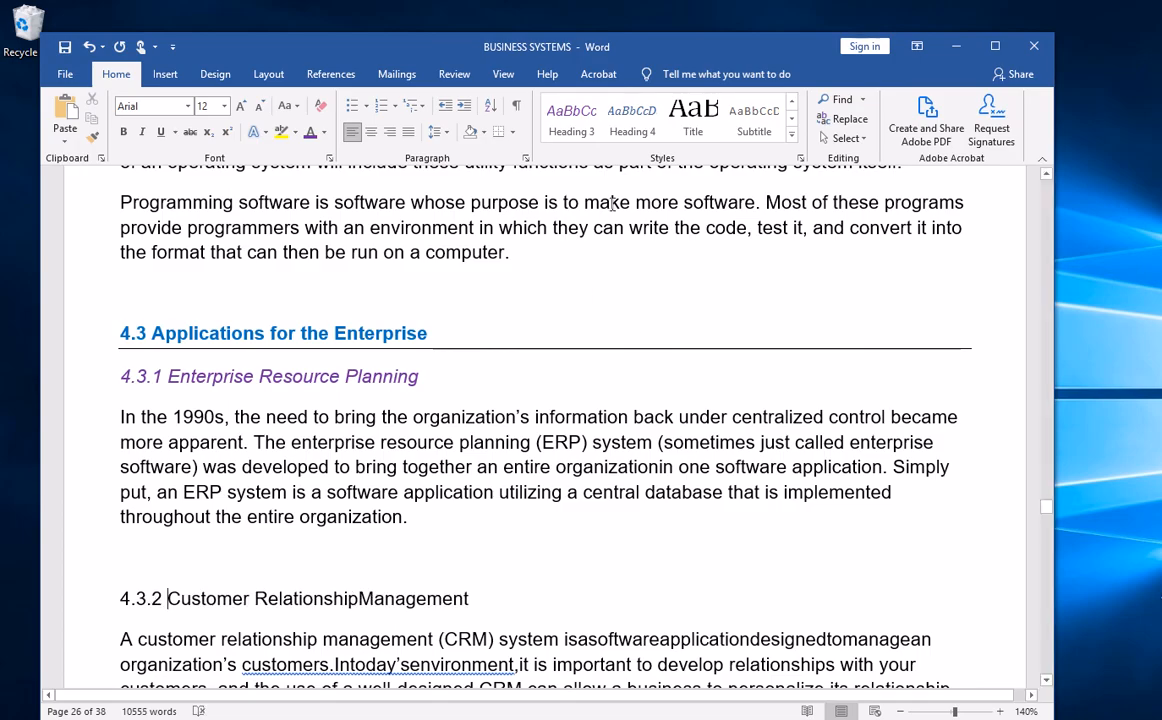
click(571, 118)
scroll(190, 640, down, 1)
scroll(190, 640, down, 5)
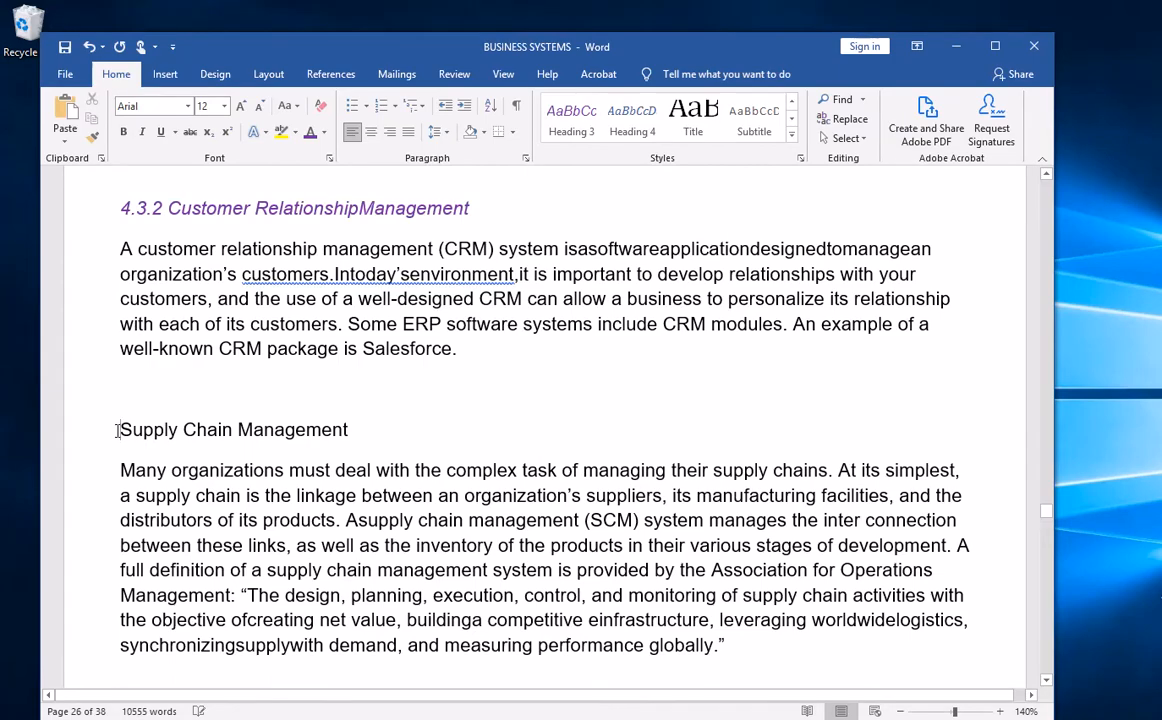
Number the Supply Chain Management title 4.3.3 and apply the Heading 3 style to it.
click(117, 430)
text(4.3)
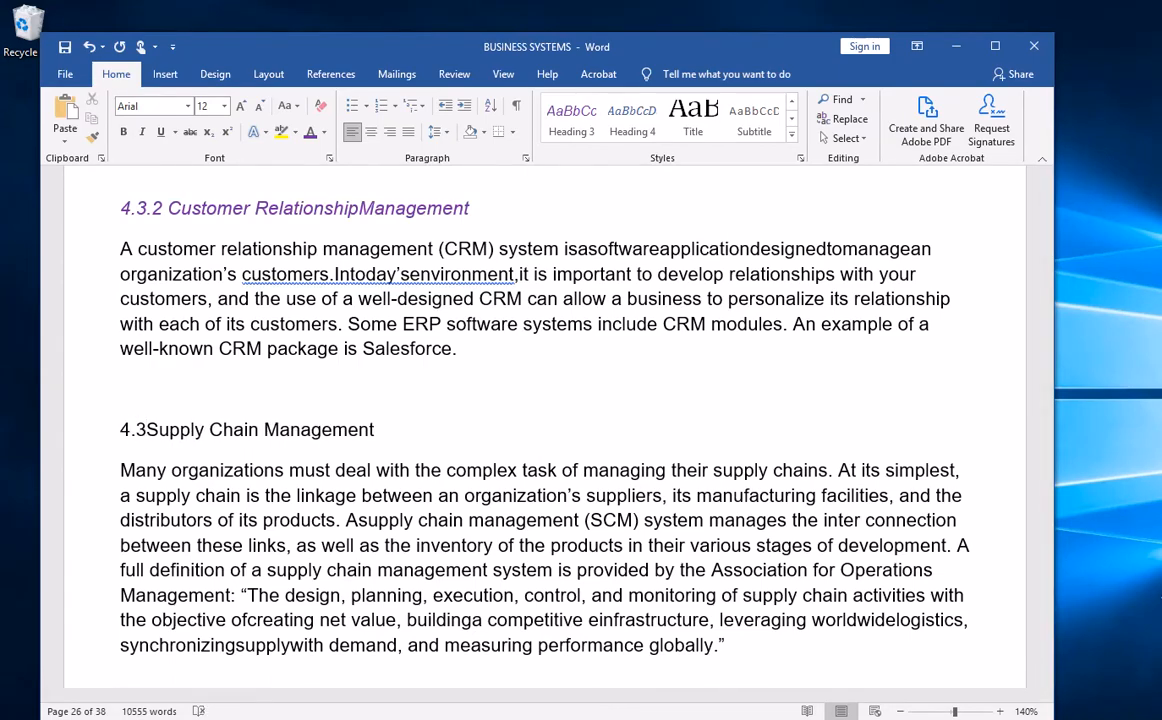
text(.3)
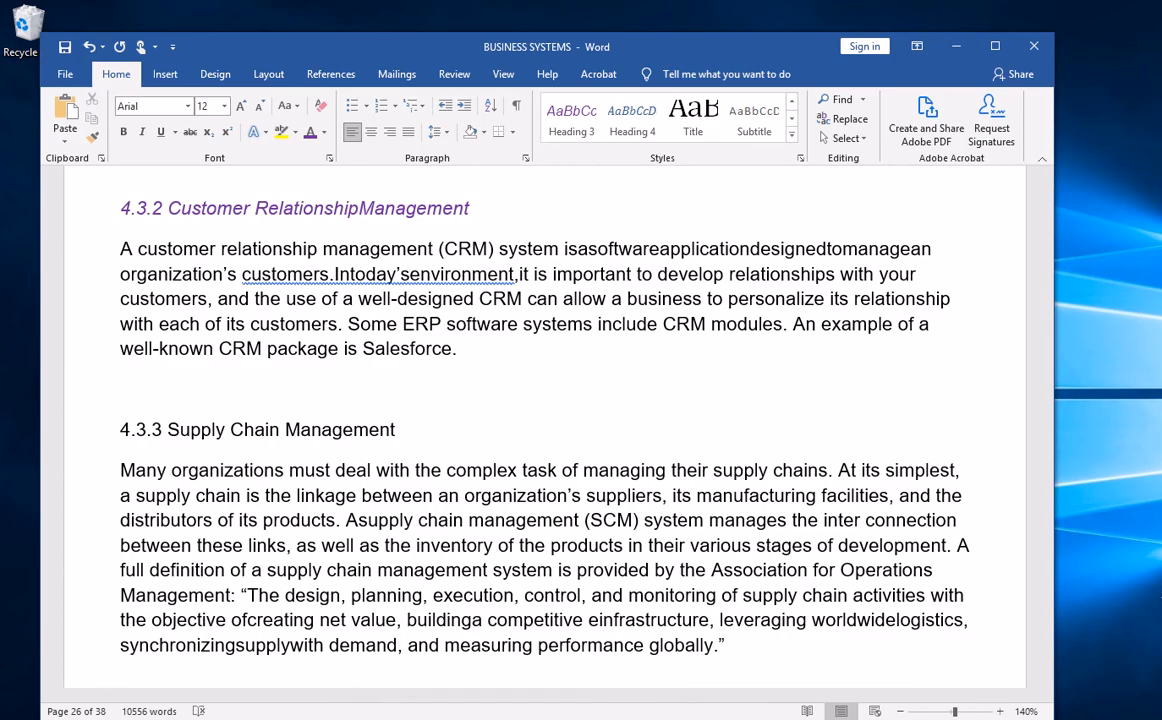
click(571, 118)
Review the numbered subheadings of section 4.3 to determine the level and number for the MobileApplications title.
scroll(339, 549, down, 5)
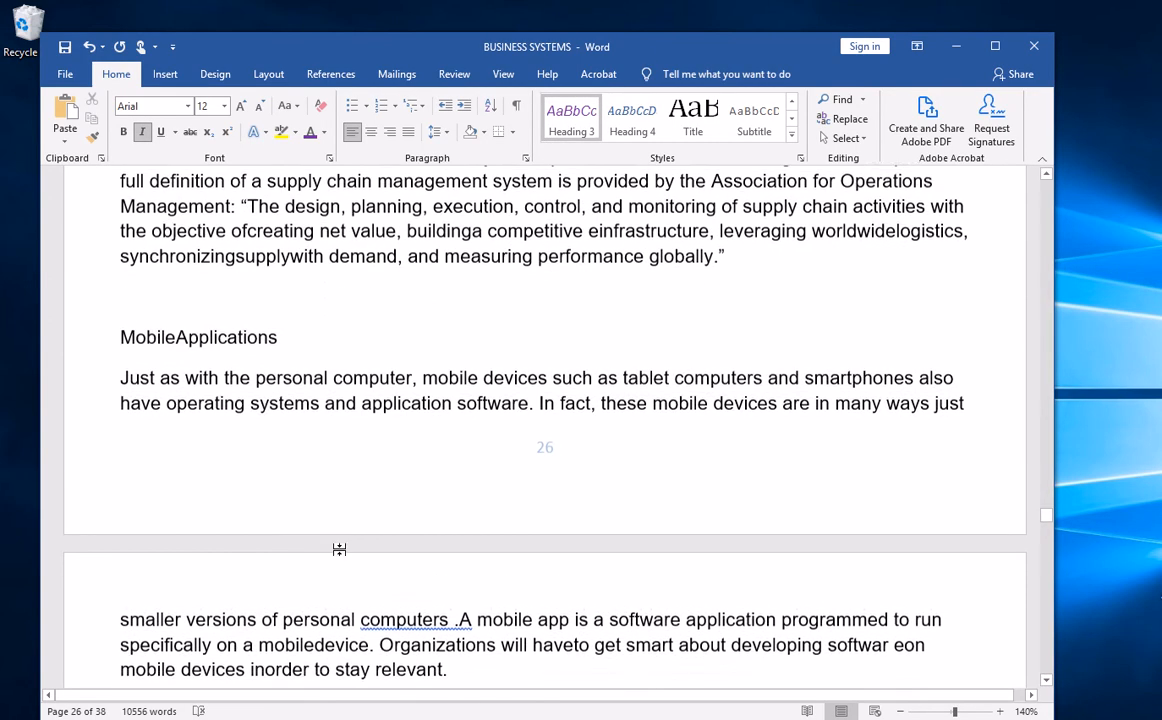
click(121, 339)
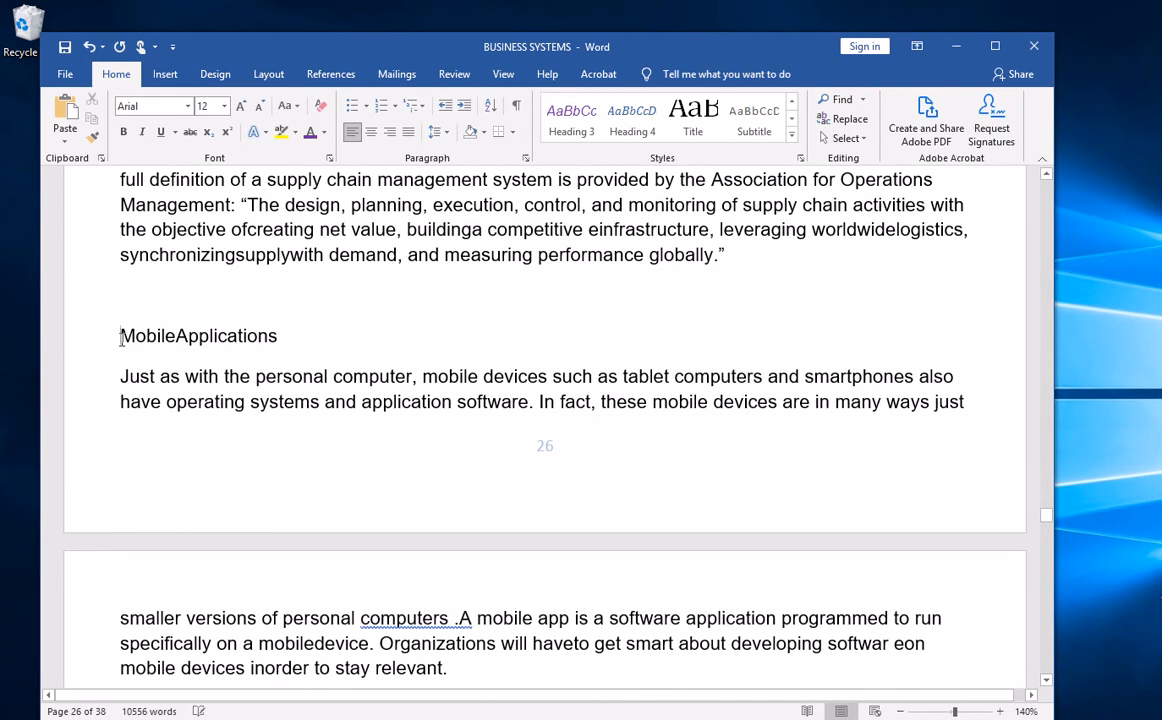
scroll(206, 372, up, 8)
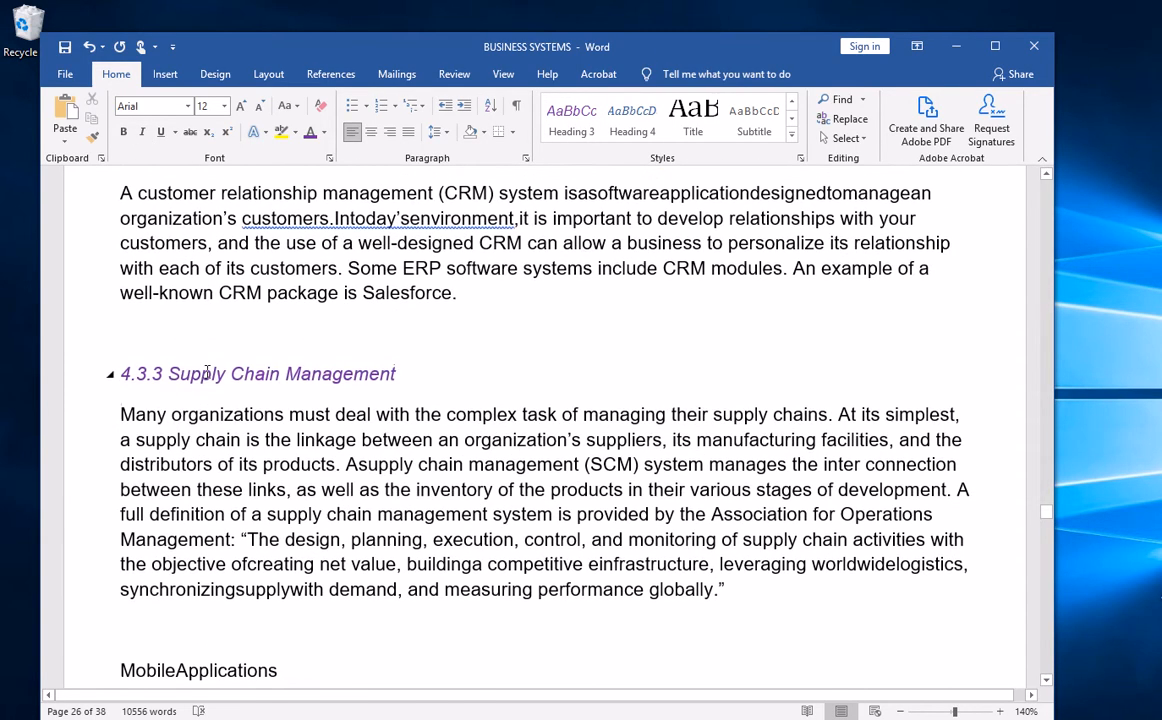
scroll(206, 372, down, 8)
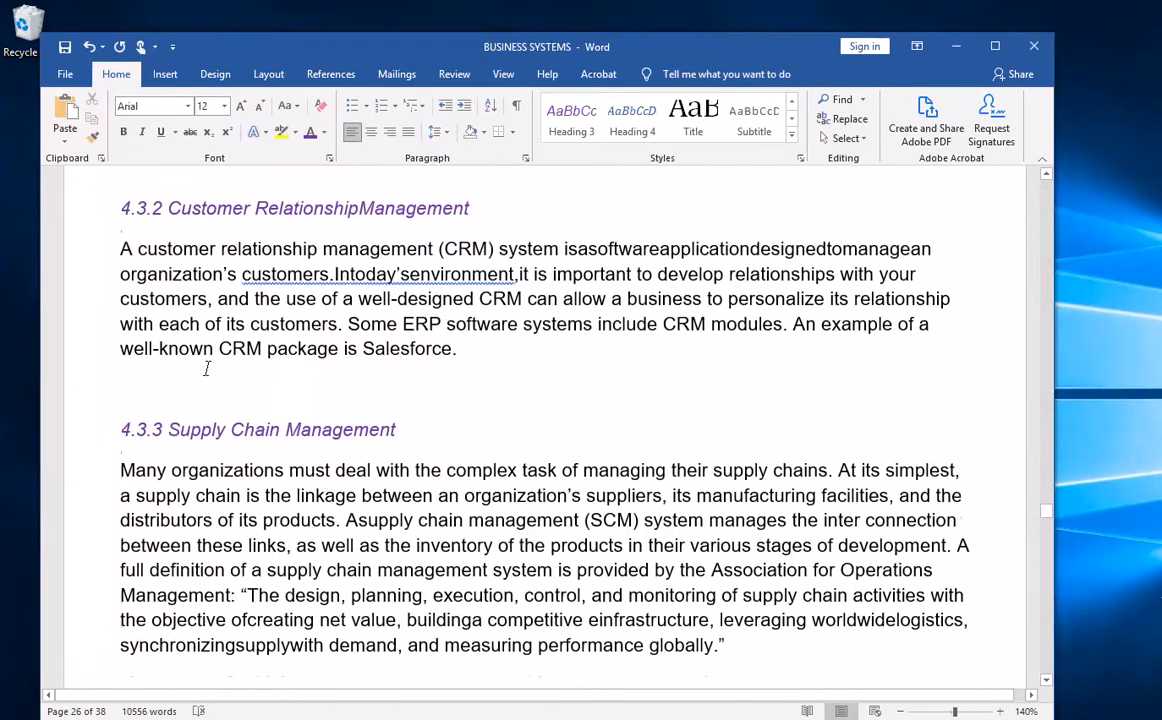
scroll(206, 370, down, 3)
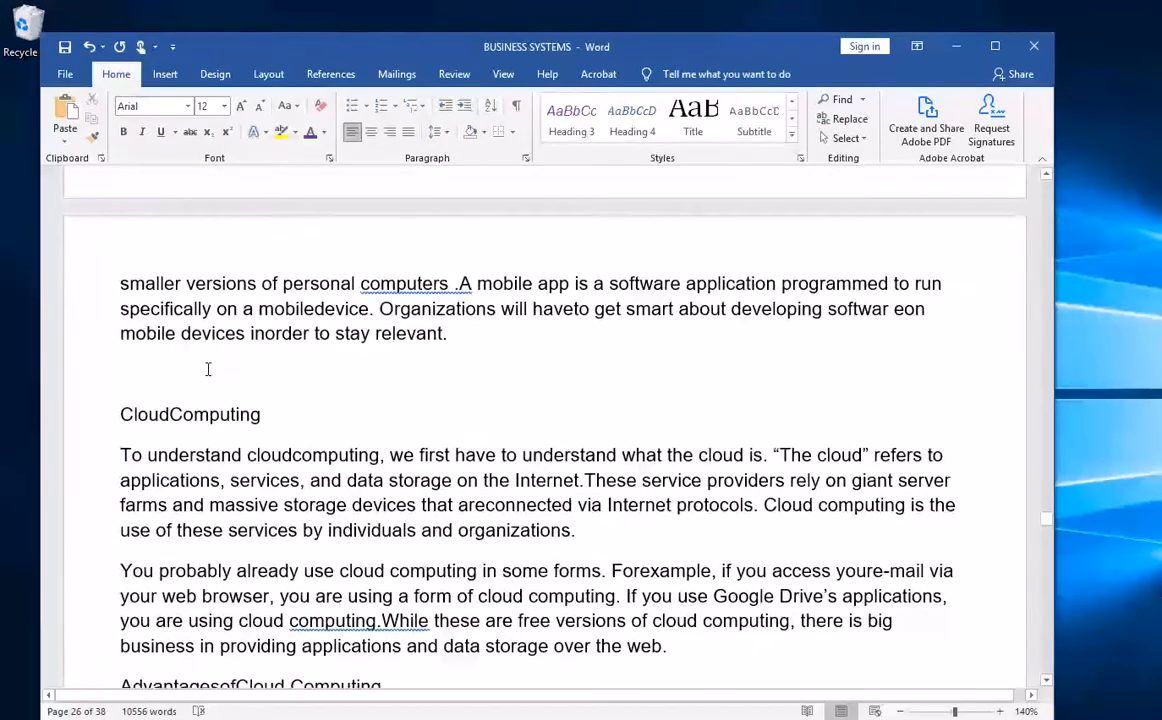
scroll(207, 370, up, 3)
scroll(208, 370, up, 1)
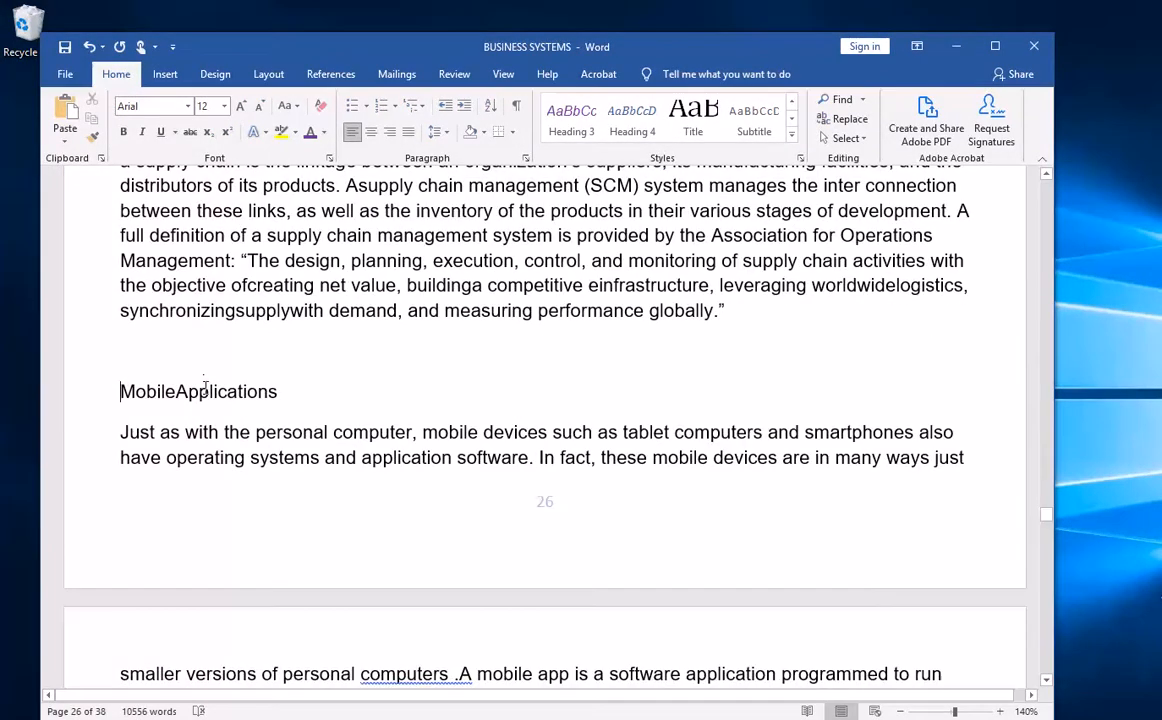
scroll(212, 395, down, 2)
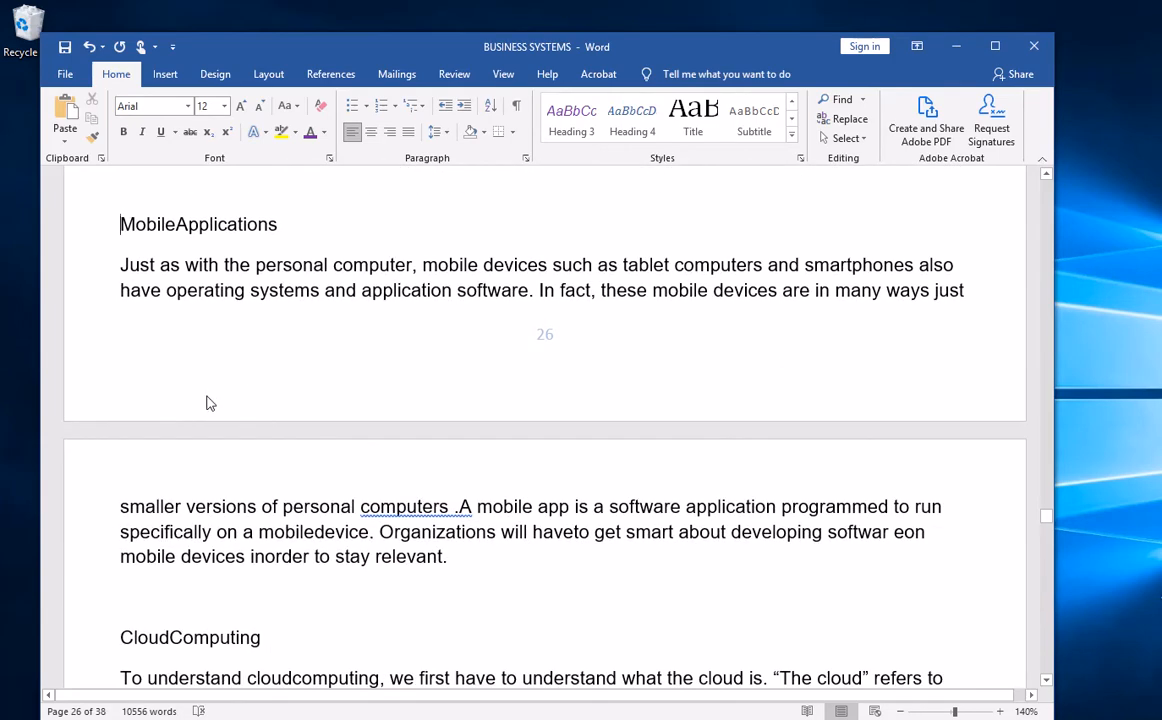
scroll(212, 405, up, 2)
scroll(228, 425, down, 1)
scroll(228, 420, up, 5)
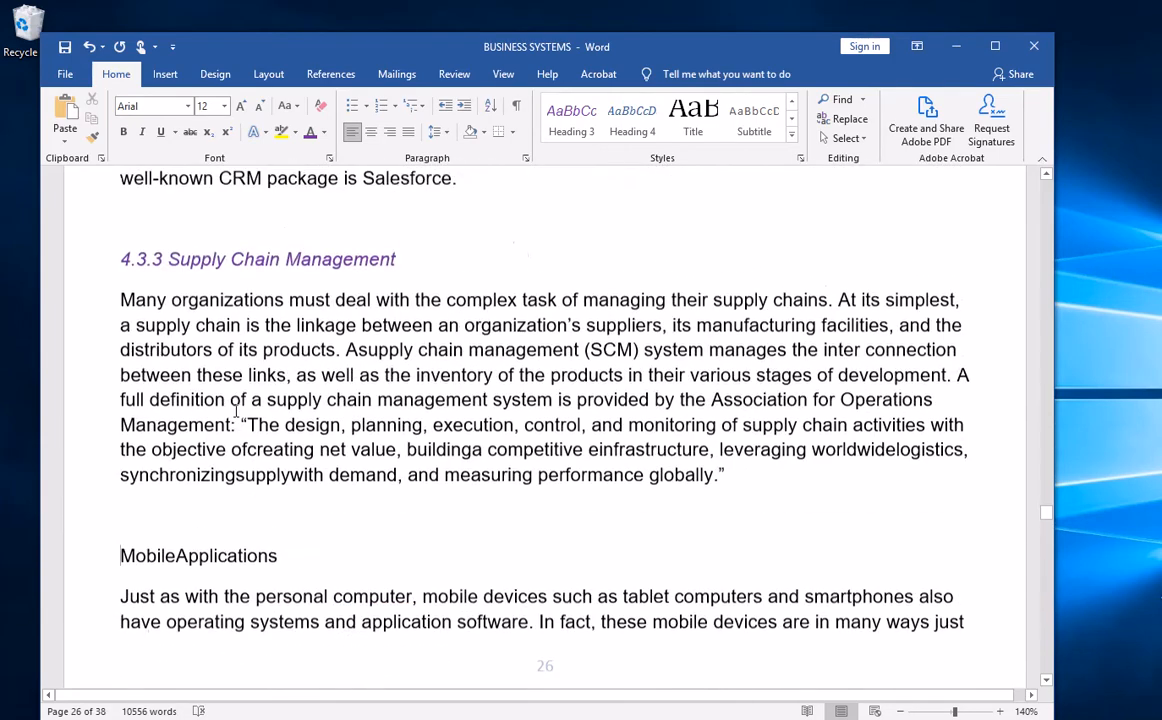
scroll(236, 409, up, 3)
scroll(236, 408, down, 4)
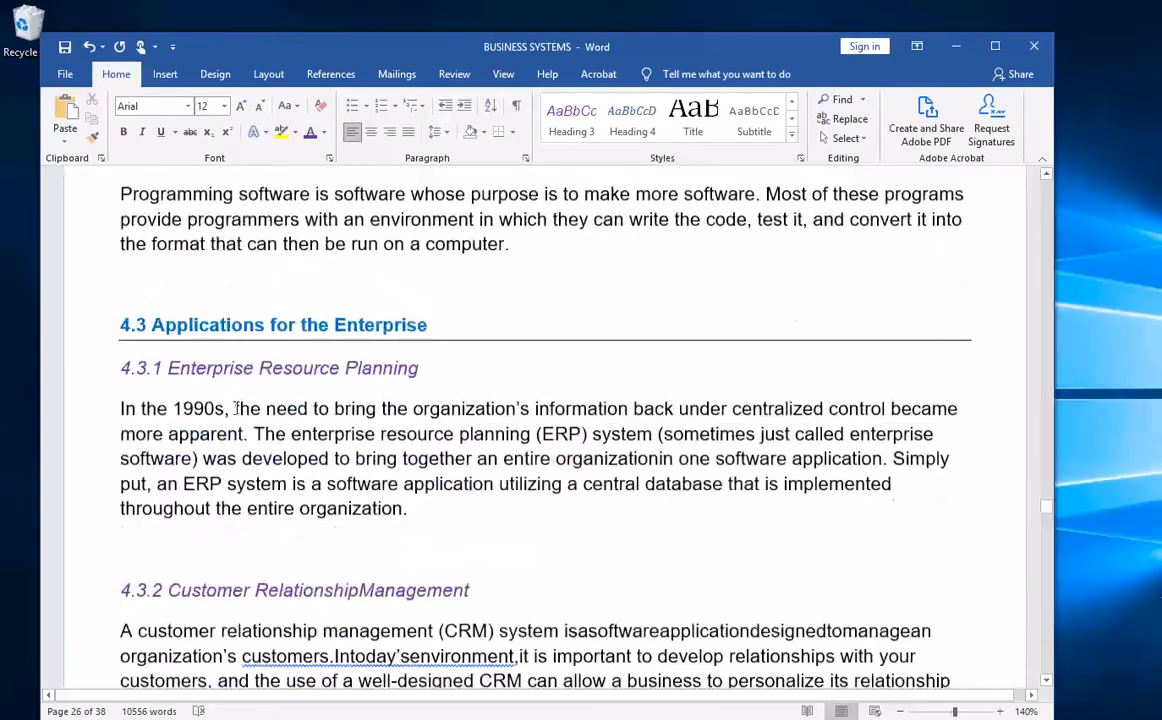
scroll(236, 408, down, 3)
Number the MobileApplications title 4.3.4 and apply the Heading 3 style to it.
click(121, 558)
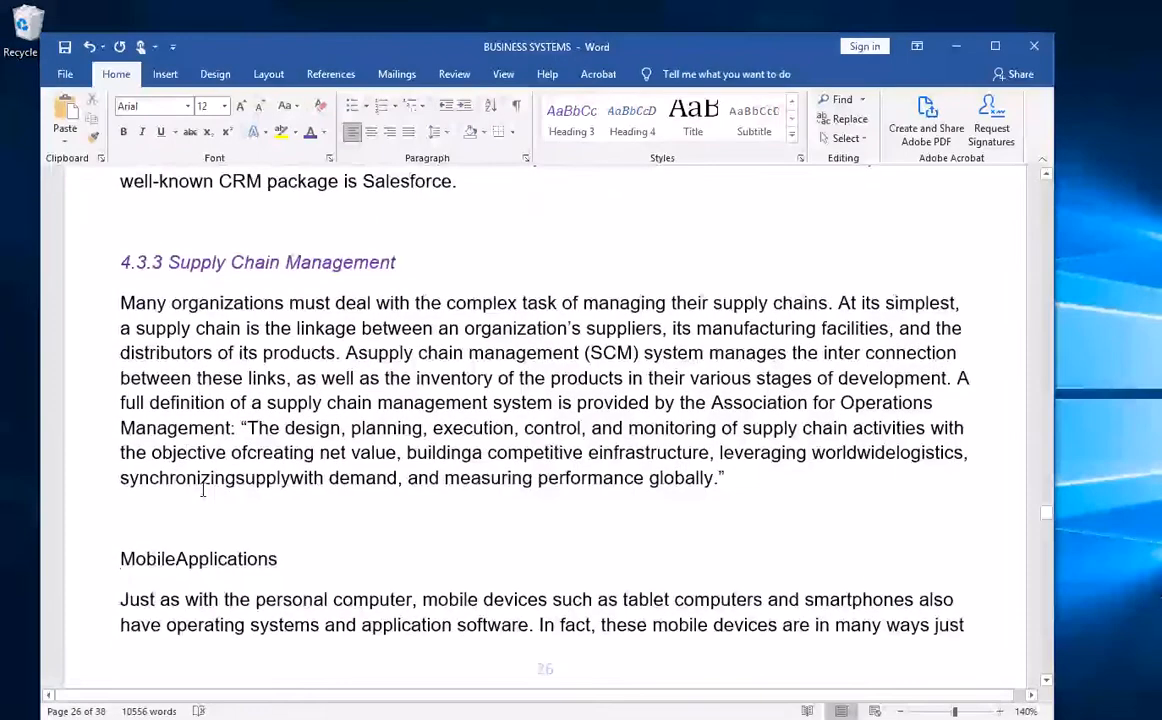
text(4.3)
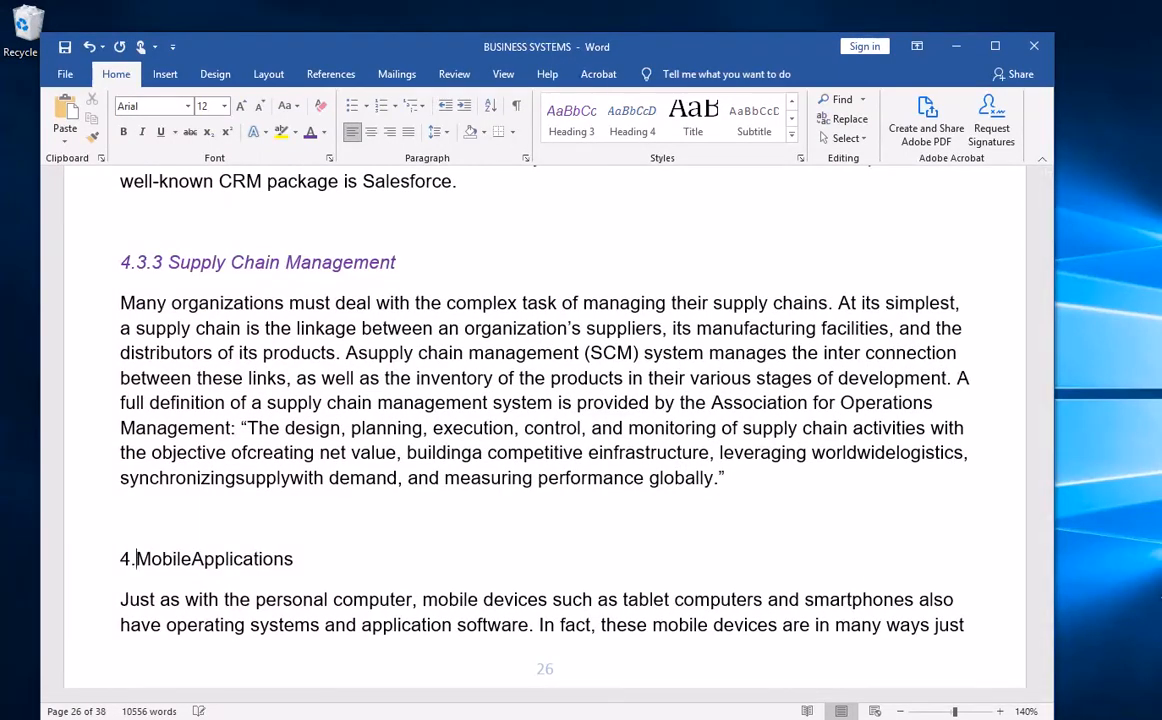
text(.5)
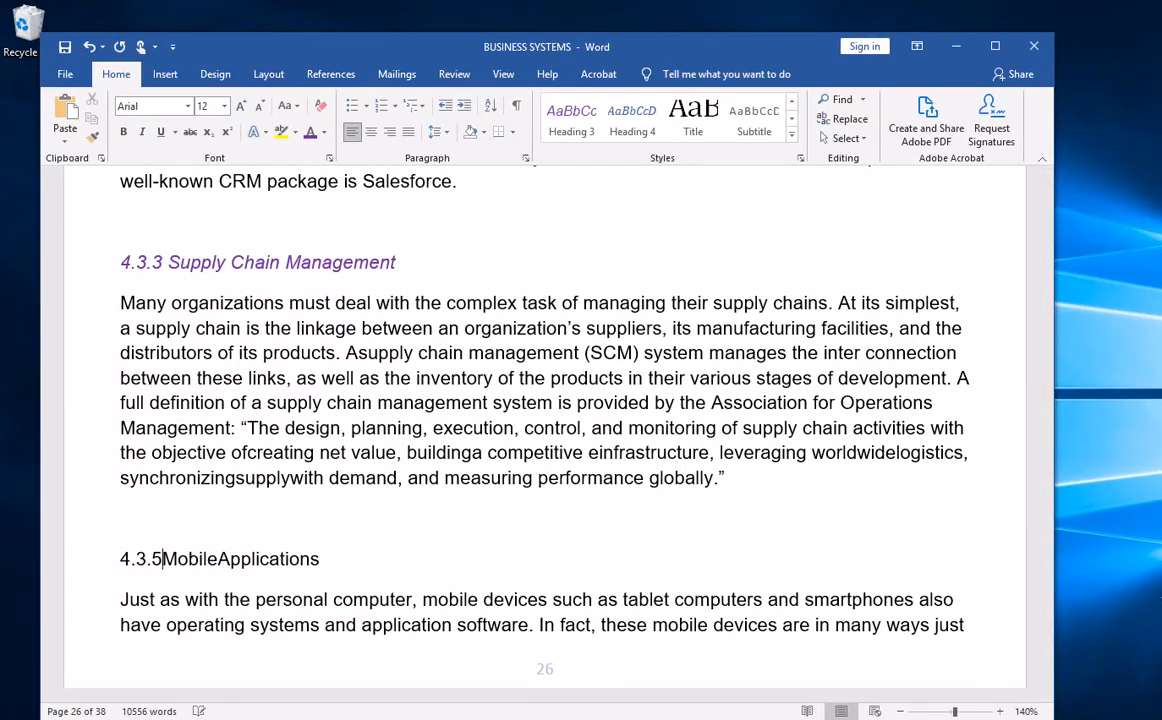
key(BackSpace)
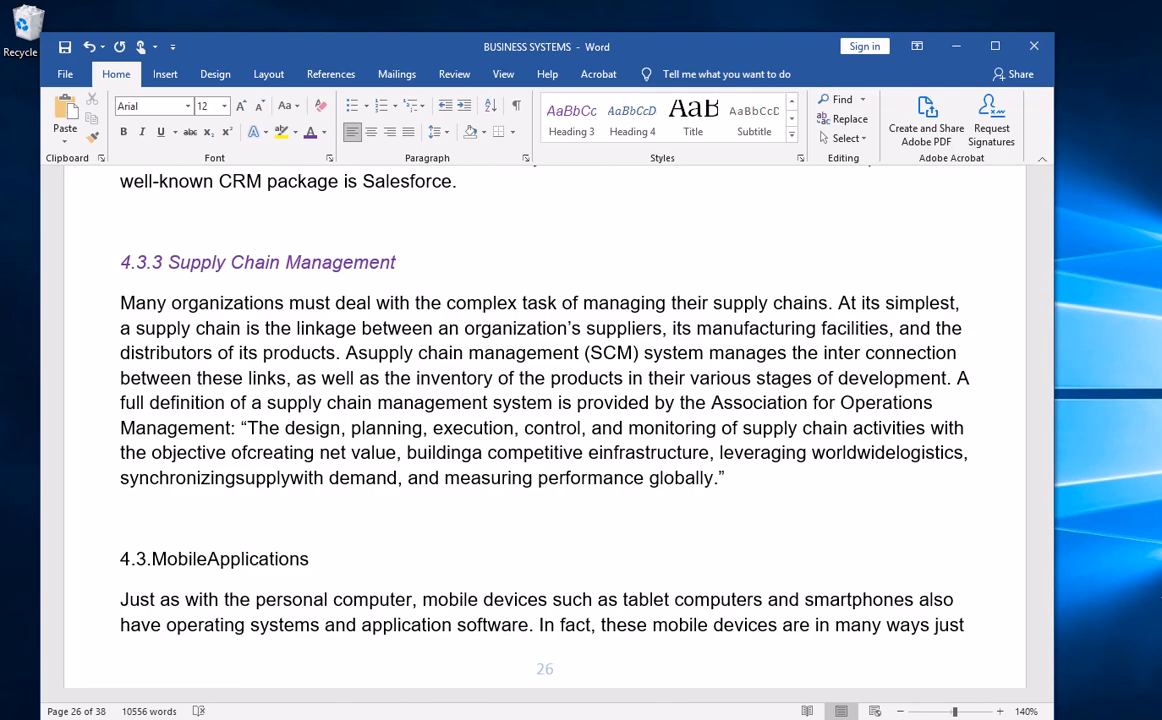
text(4)
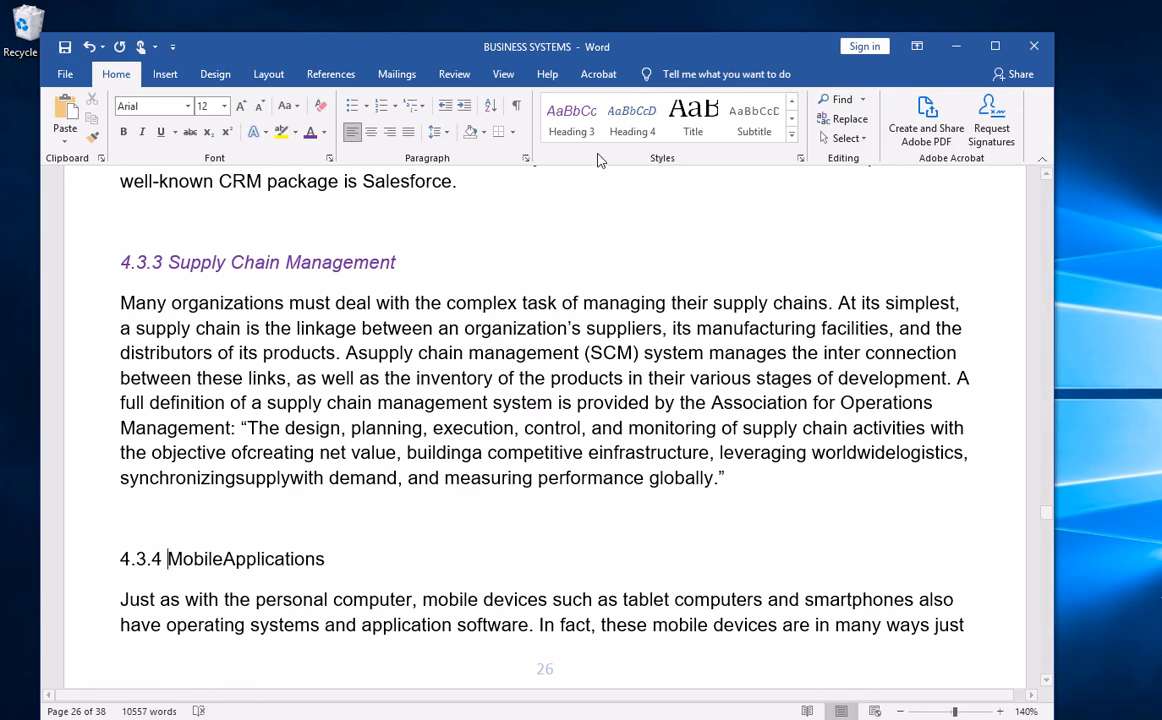
click(571, 118)
Number the CloudComputing title 4.3.5 and apply the Heading 3 style to it.
scroll(302, 665, down, 2)
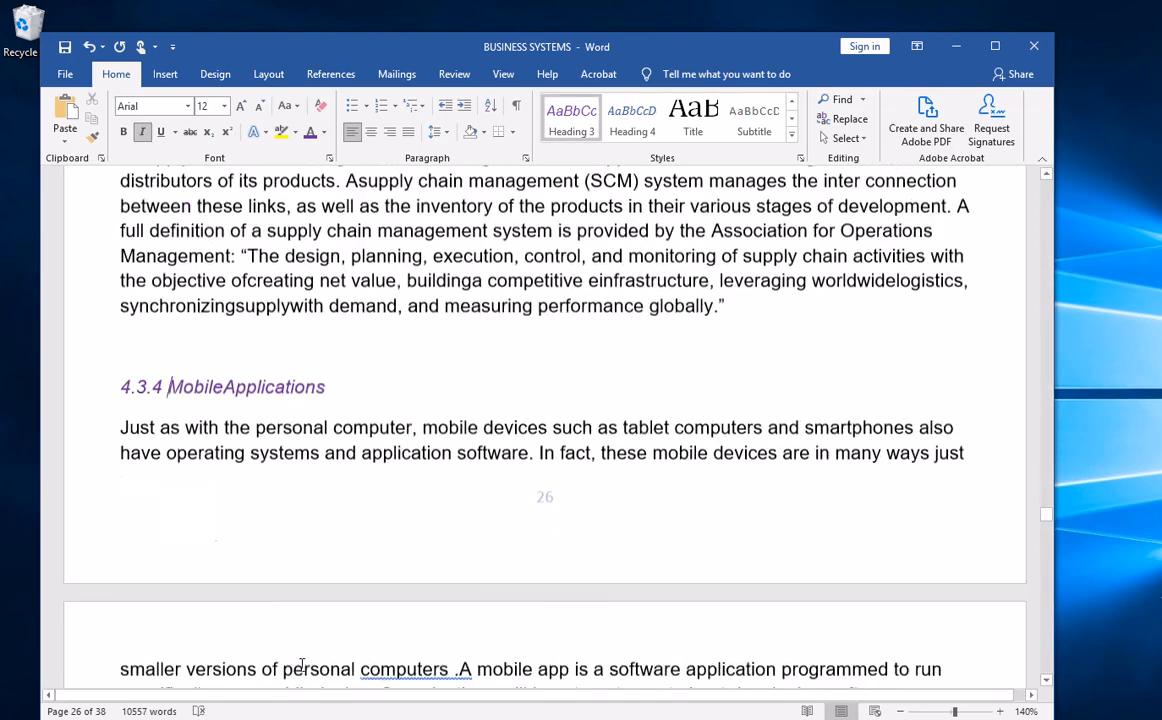
scroll(302, 665, down, 5)
click(104, 364)
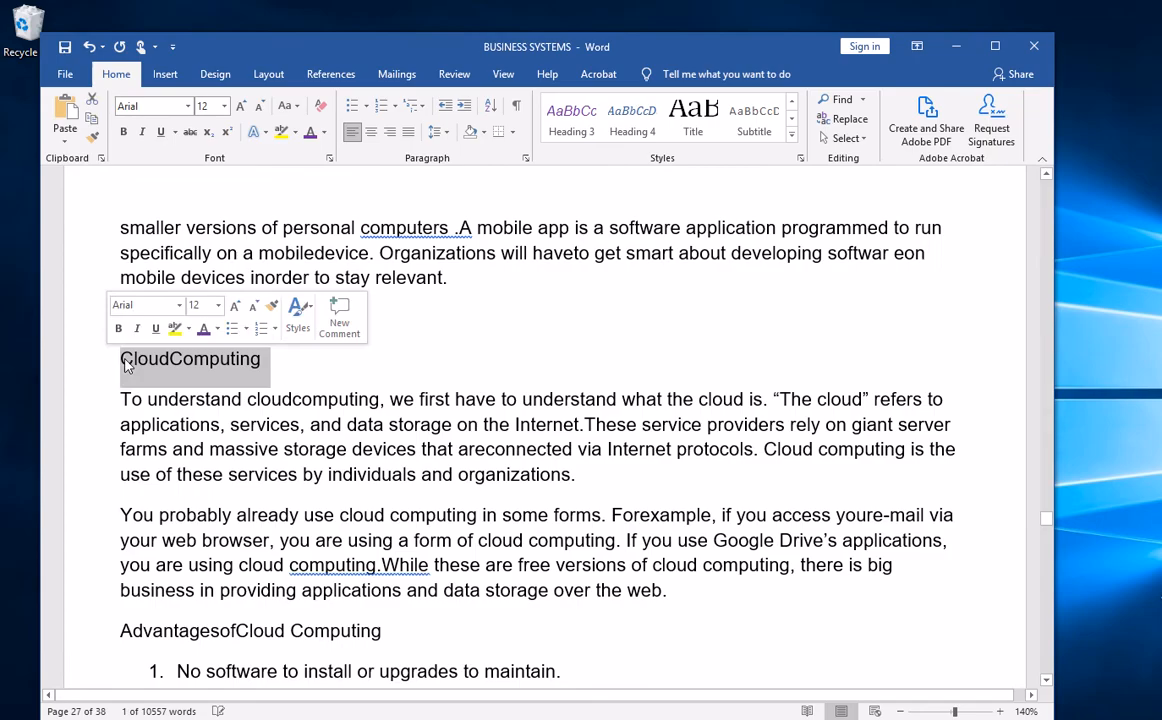
click(126, 366)
text(4)
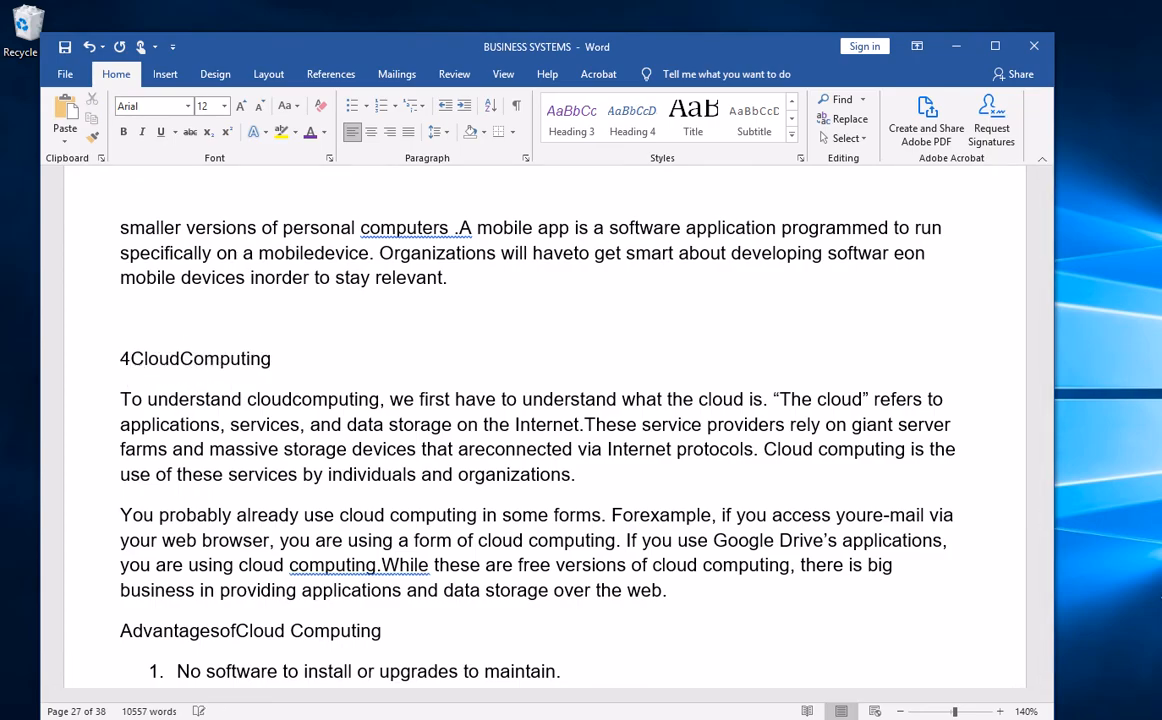
text(.3.5B)
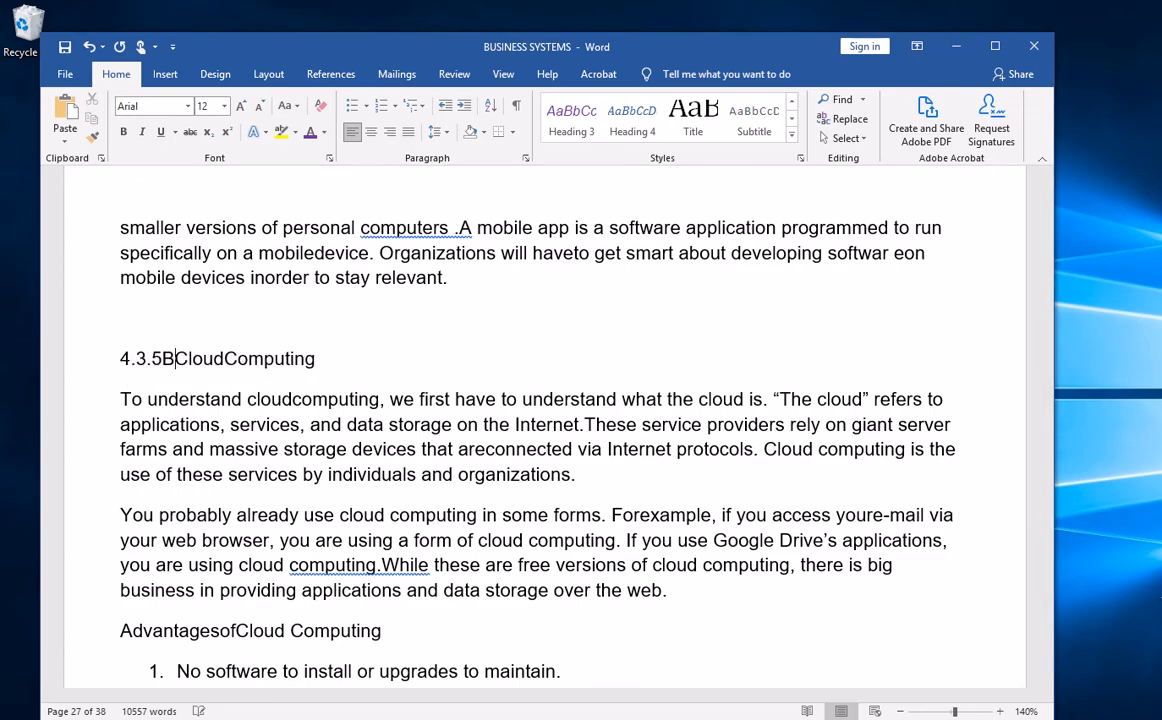
key(BackSpace)
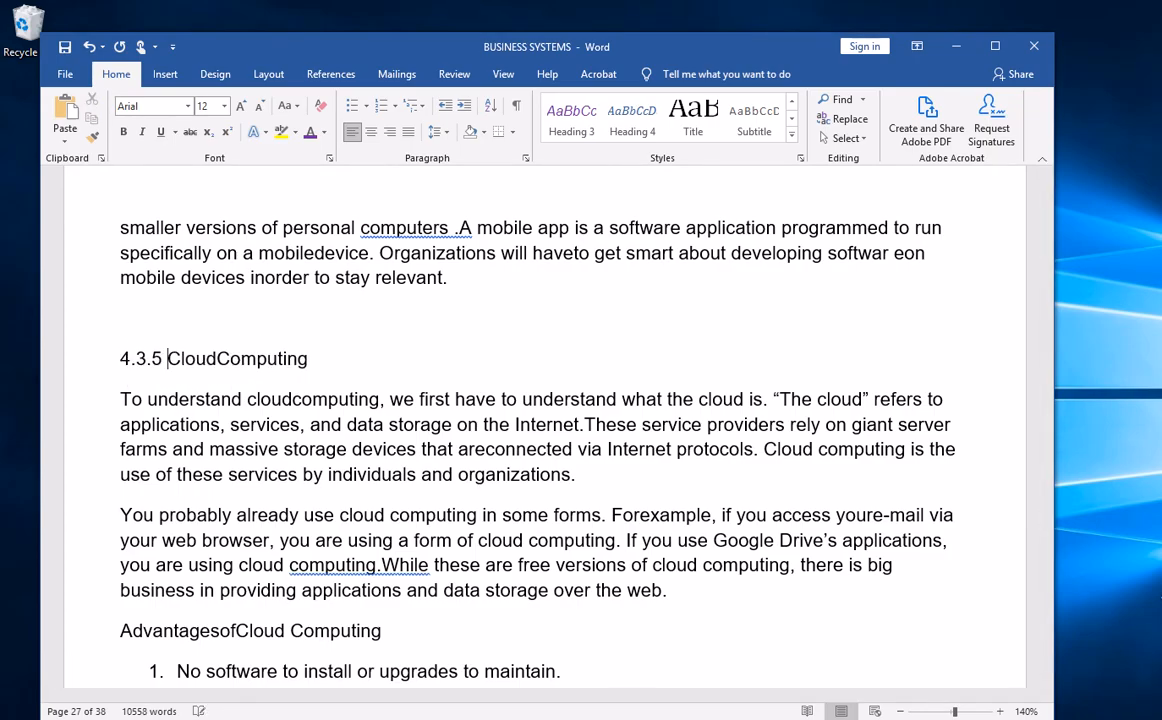
click(571, 120)
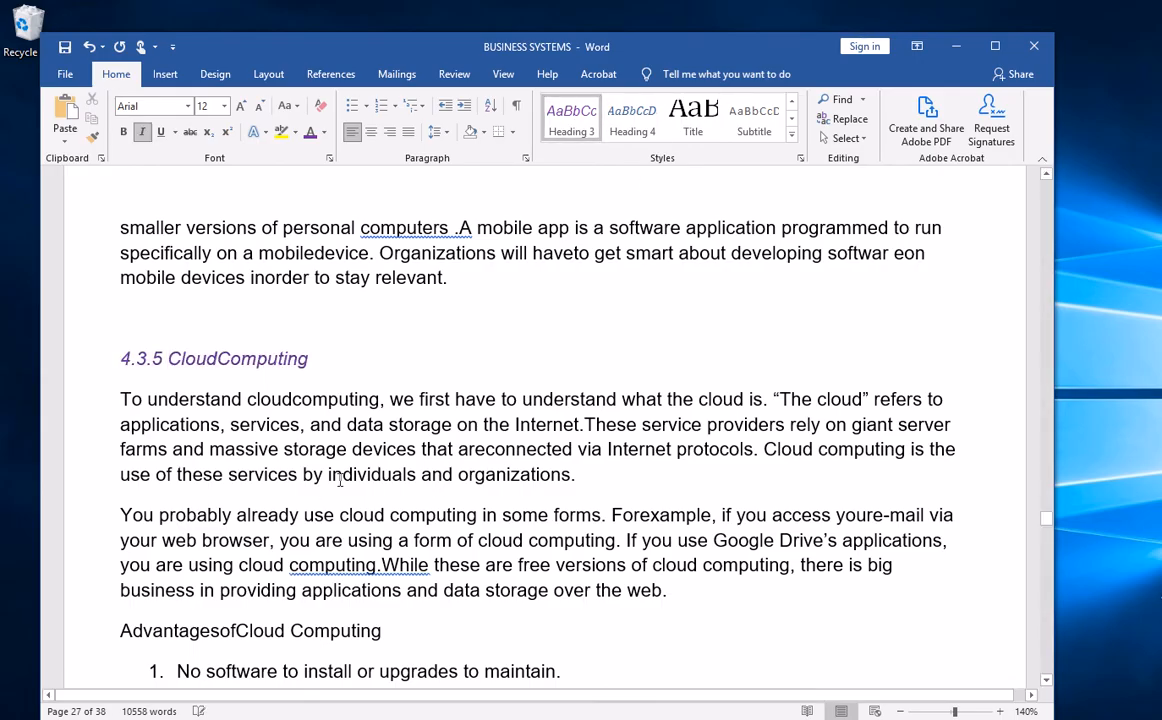
Apply the Heading 1 style to the "Chapter 5: Data and Databases" title.
scroll(350, 480, down, 3)
scroll(350, 480, down, 3)
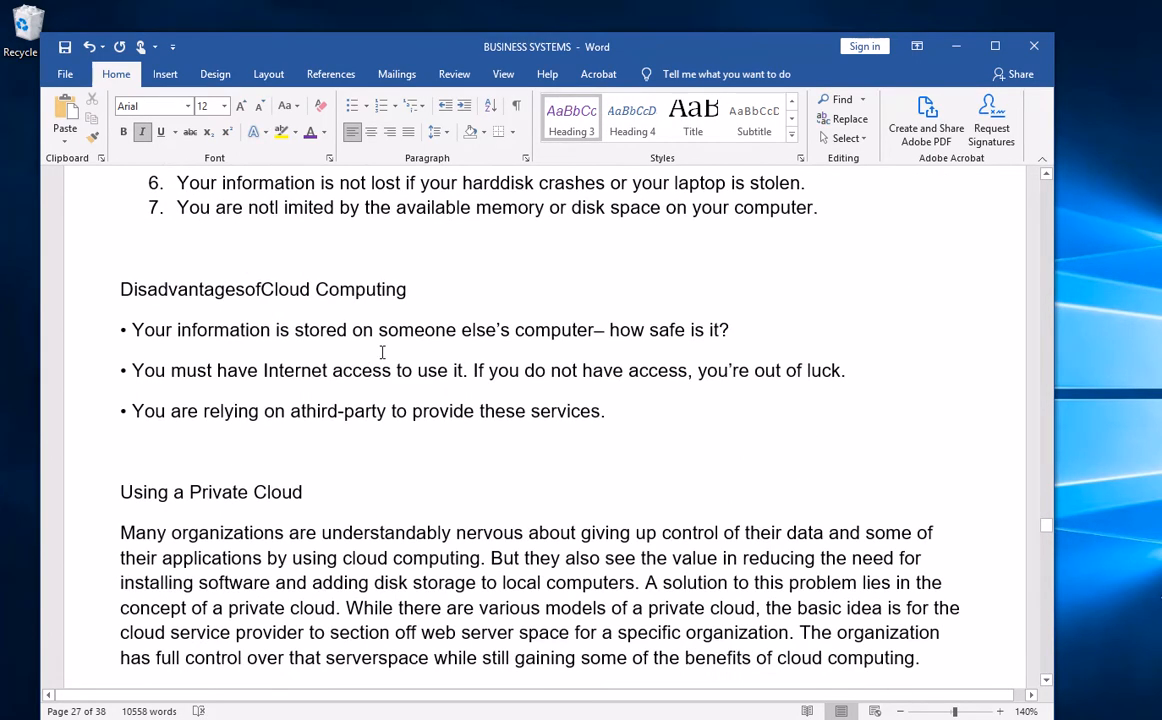
scroll(240, 292, down, 15)
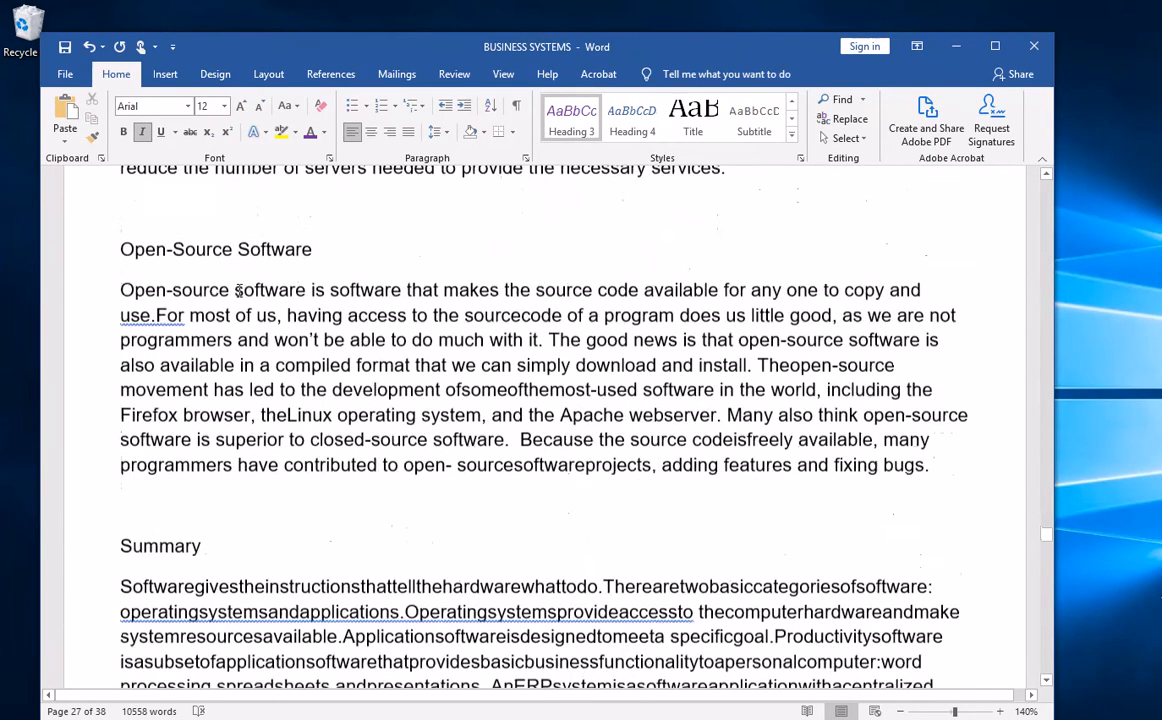
scroll(237, 287, down, 4)
scroll(238, 280, up, 4)
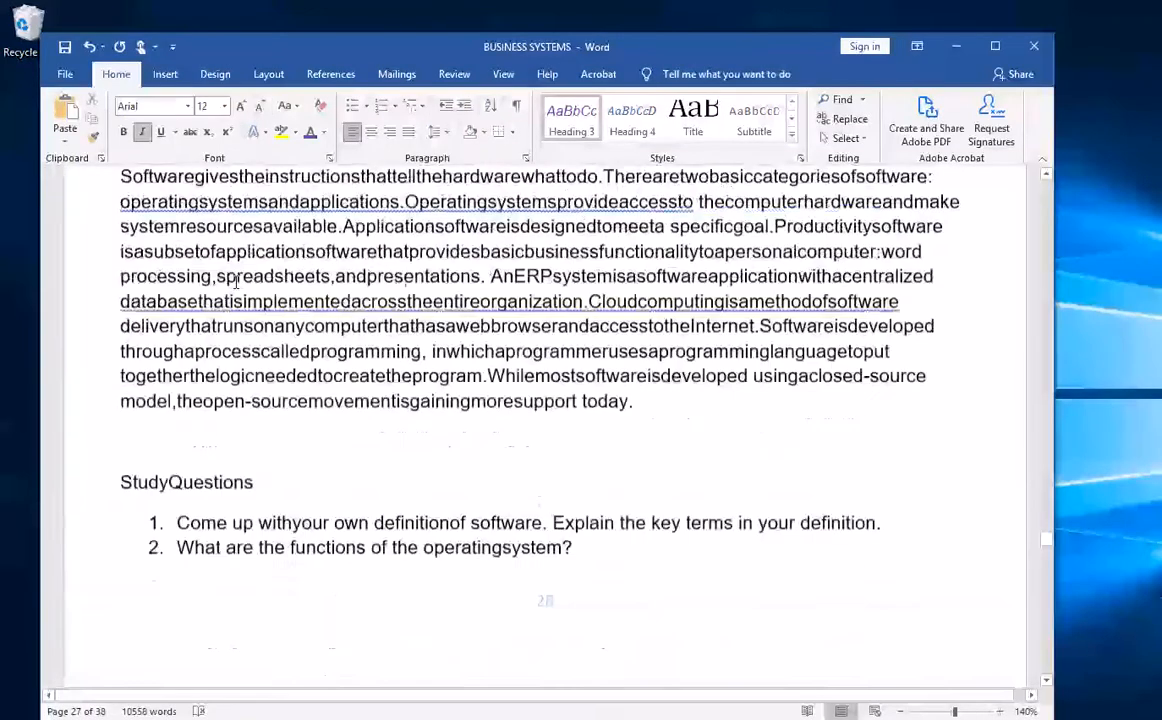
scroll(238, 280, down, 5)
scroll(235, 273, down, 15)
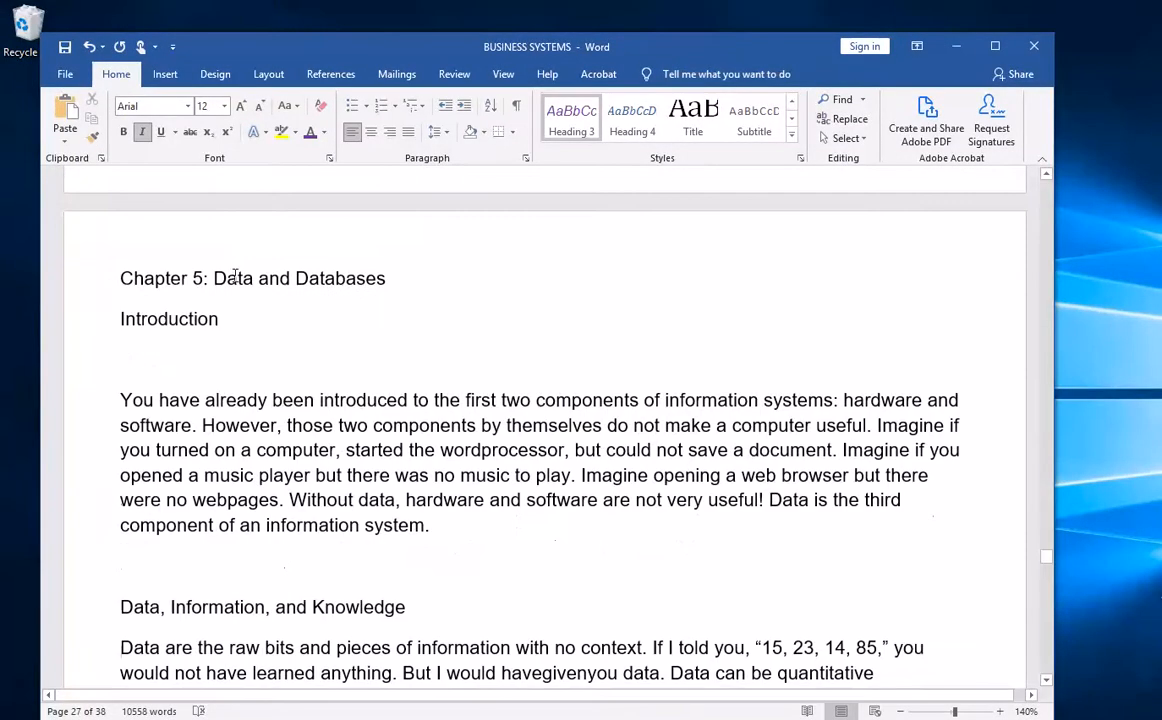
click(168, 279)
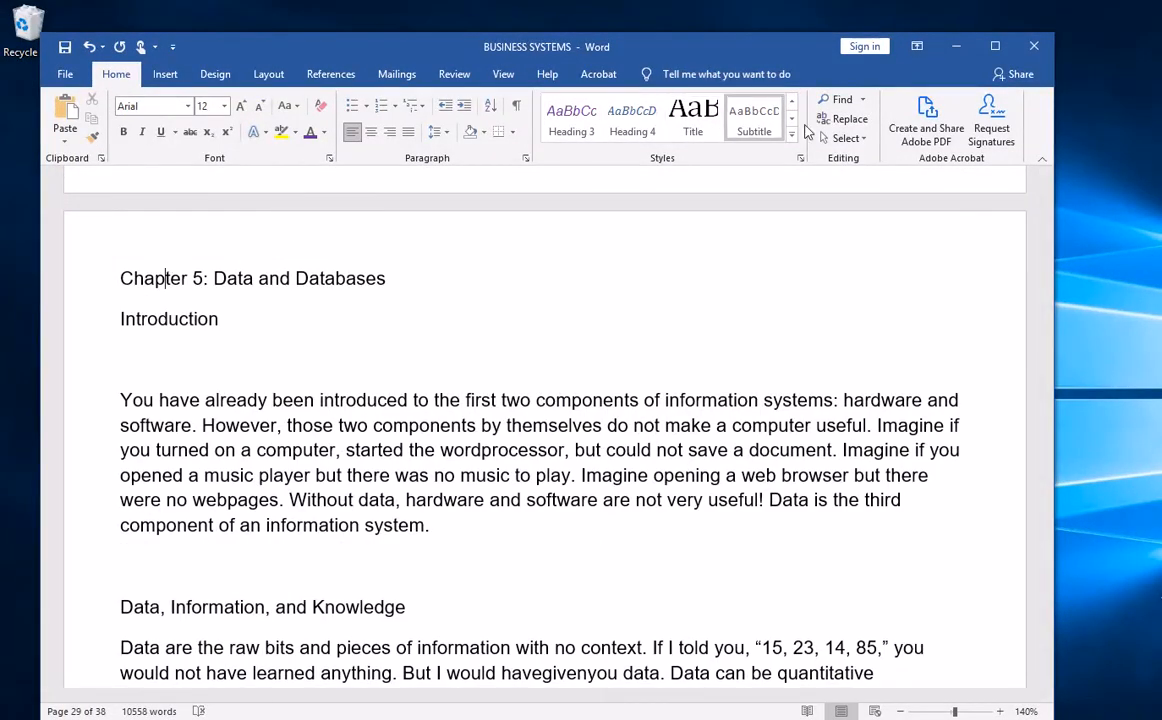
click(792, 103)
click(693, 118)
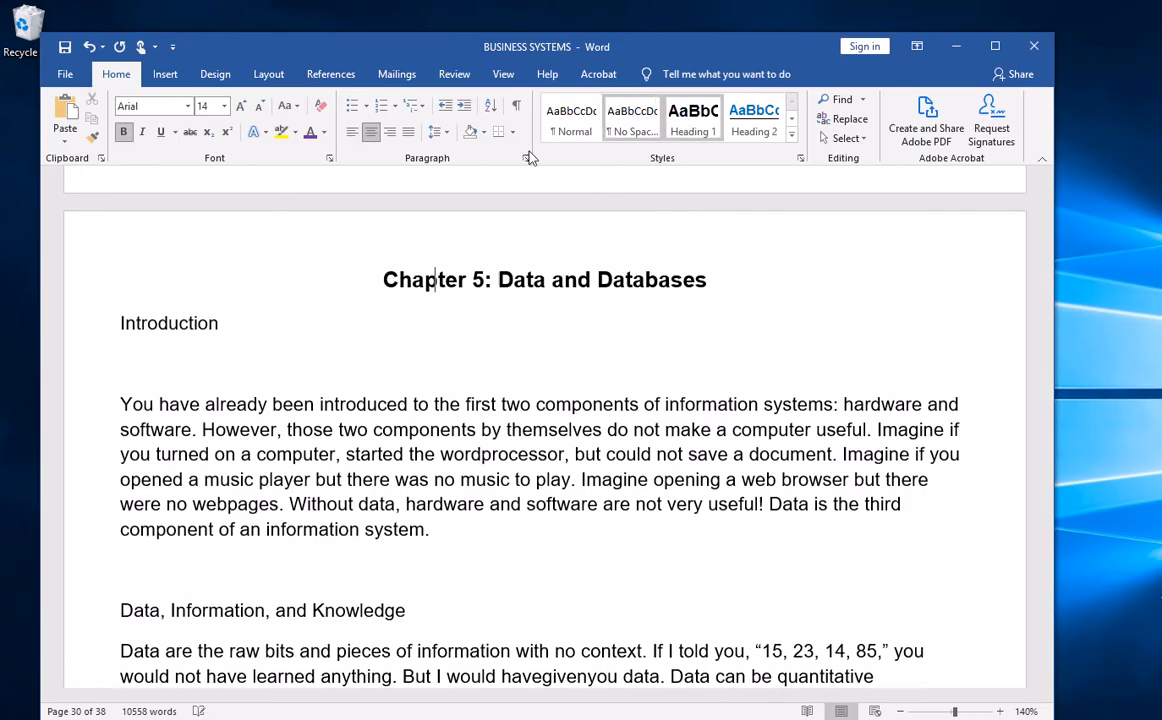
Make the Introduction title of Chapter 5 a Heading 2 numbered 5.1 and delete the blank paragraph below it.
click(168, 322)
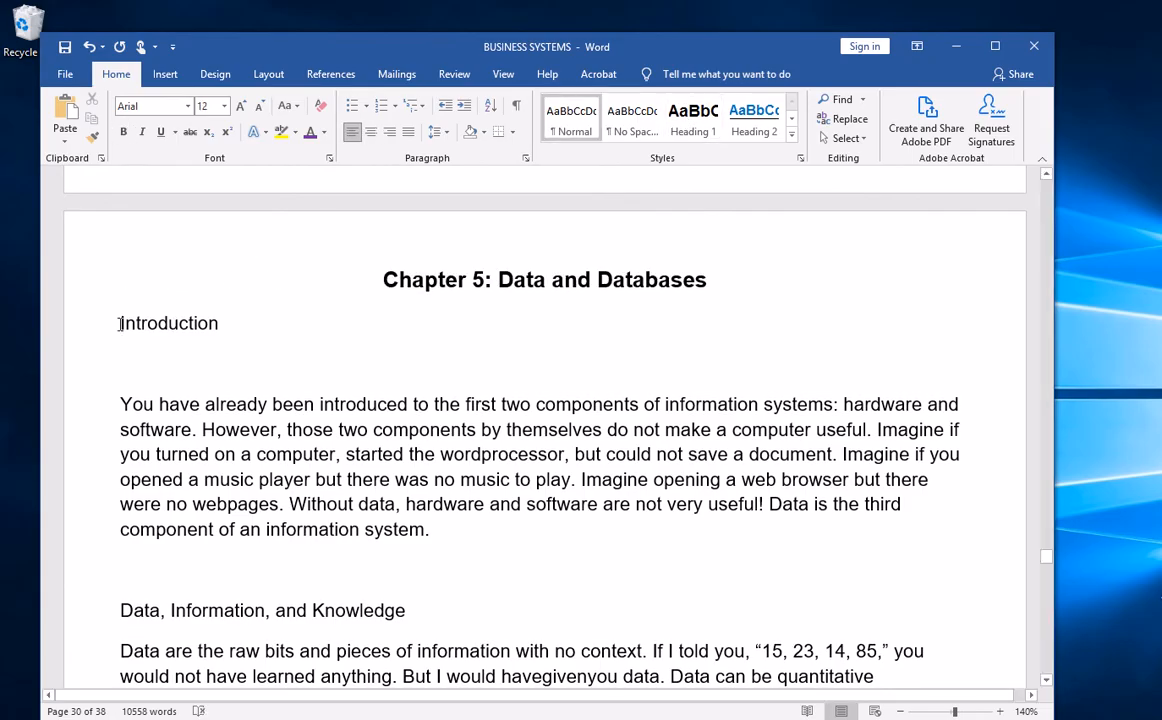
text(5.1)
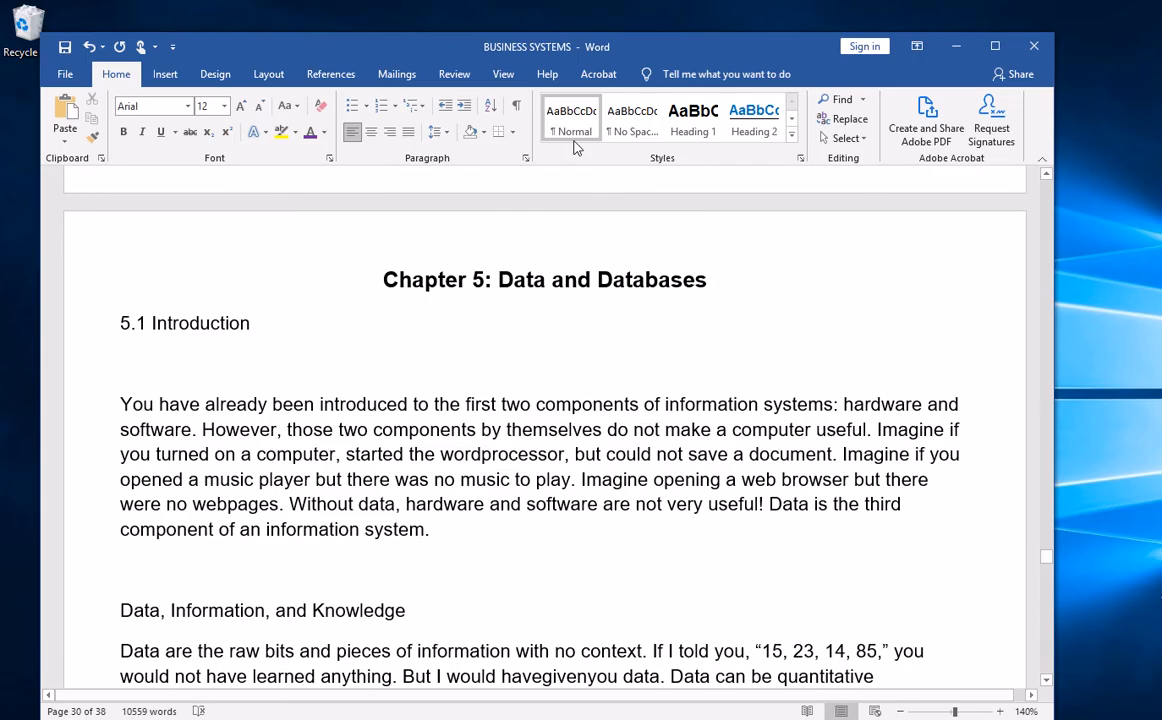
click(754, 124)
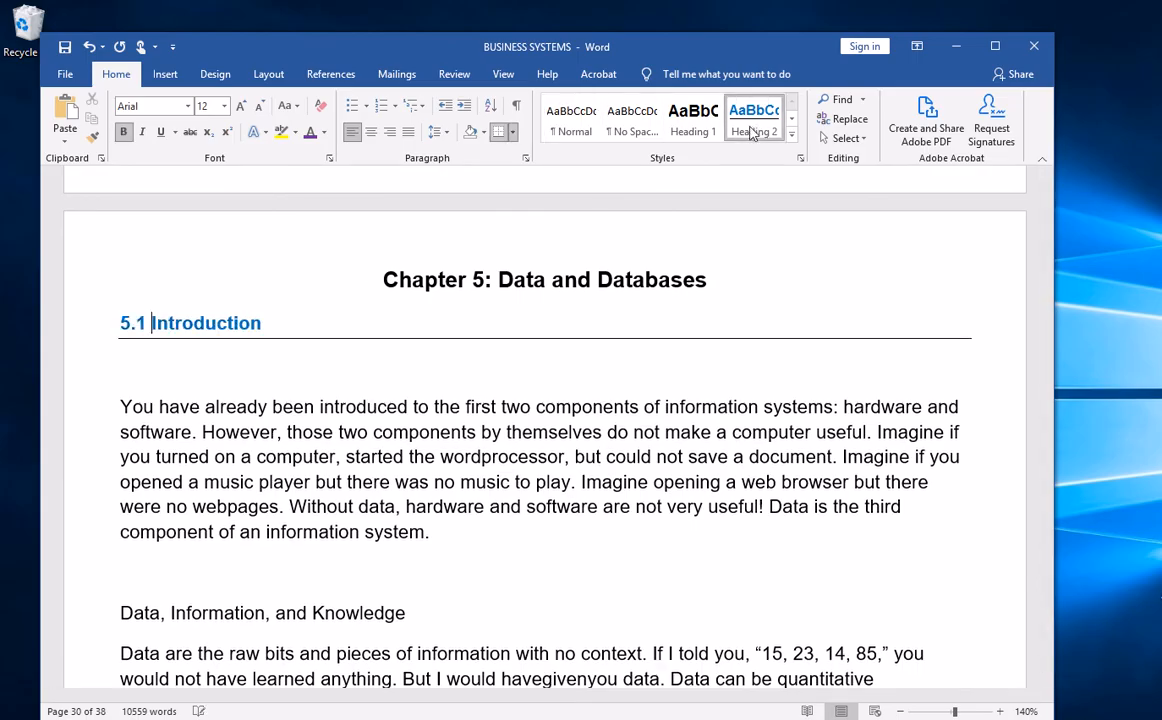
click(156, 371)
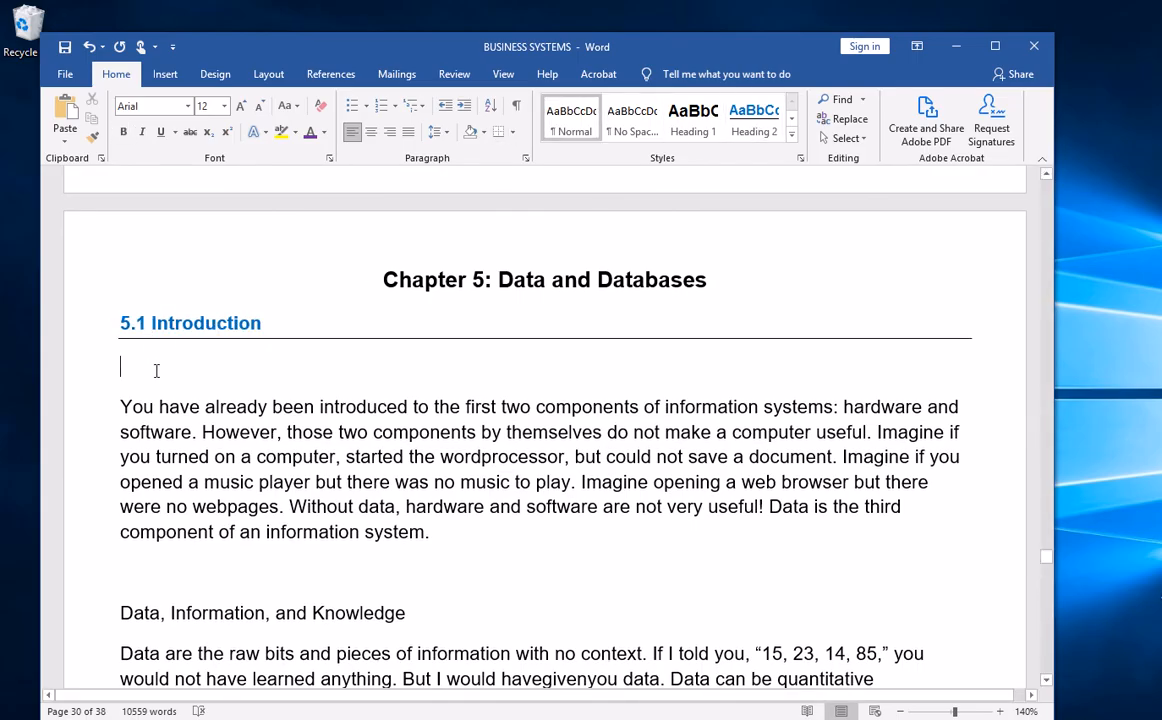
key(Delete)
Number the "Data, Information, and Knowledge" title 5.2 and apply the Heading 2 style to it.
scroll(135, 528, down, 3)
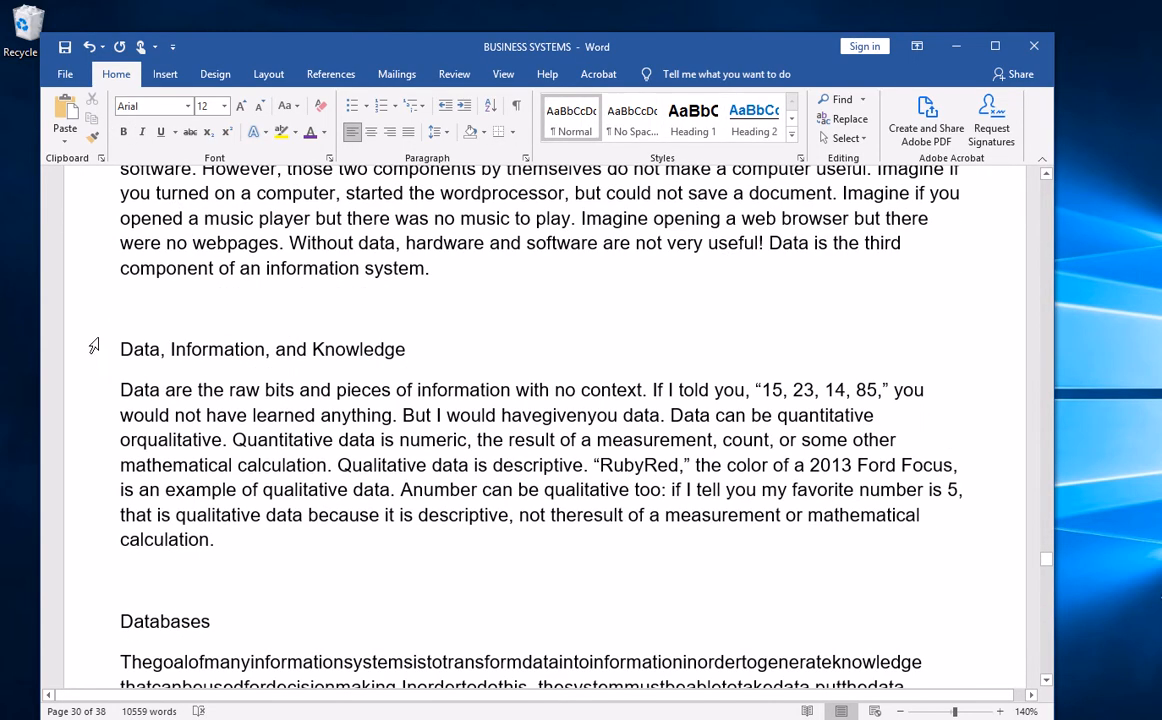
click(117, 349)
text(5)
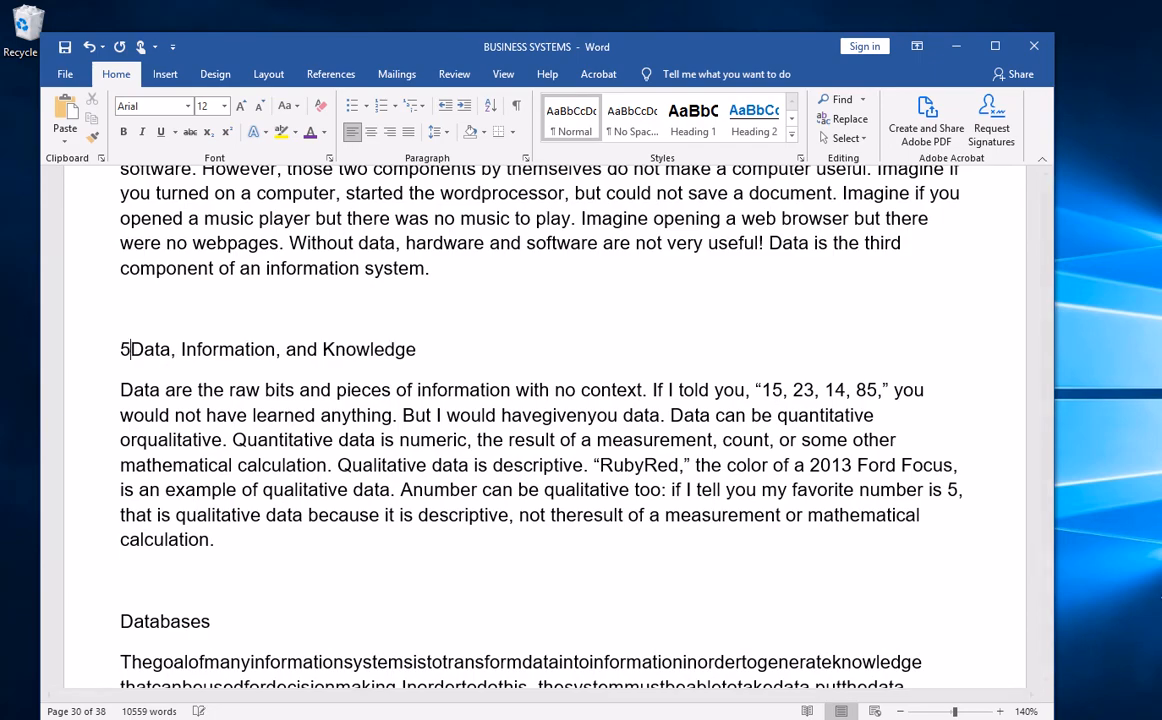
text(.2)
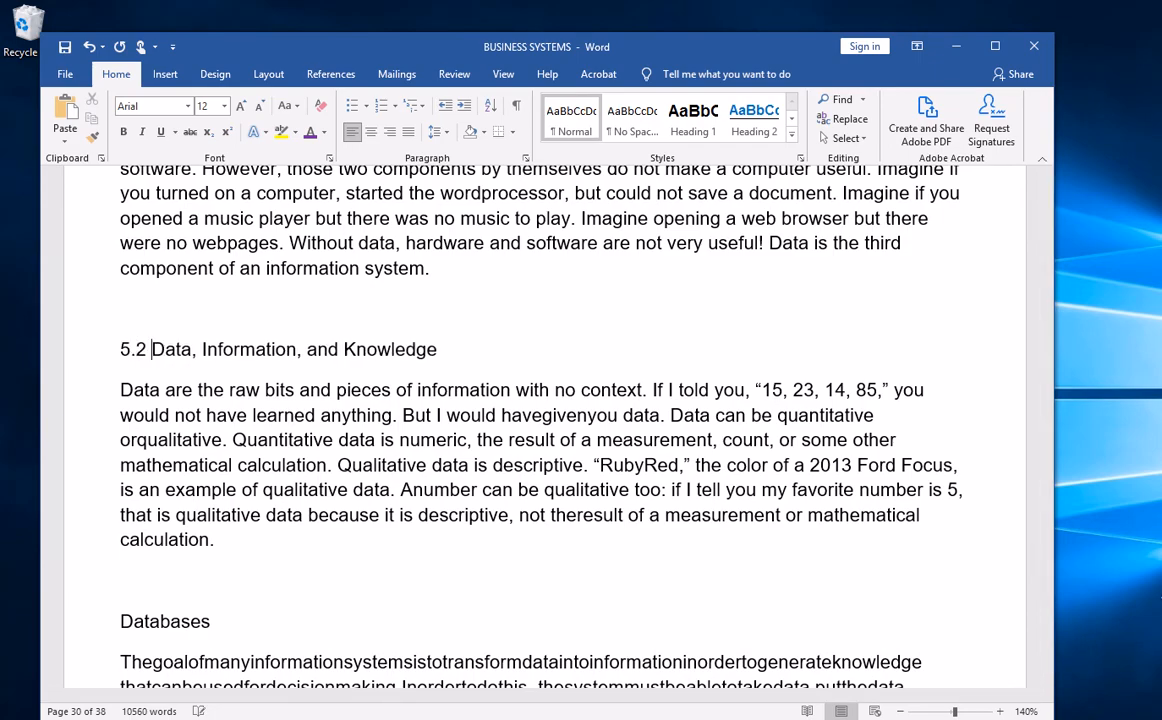
click(754, 118)
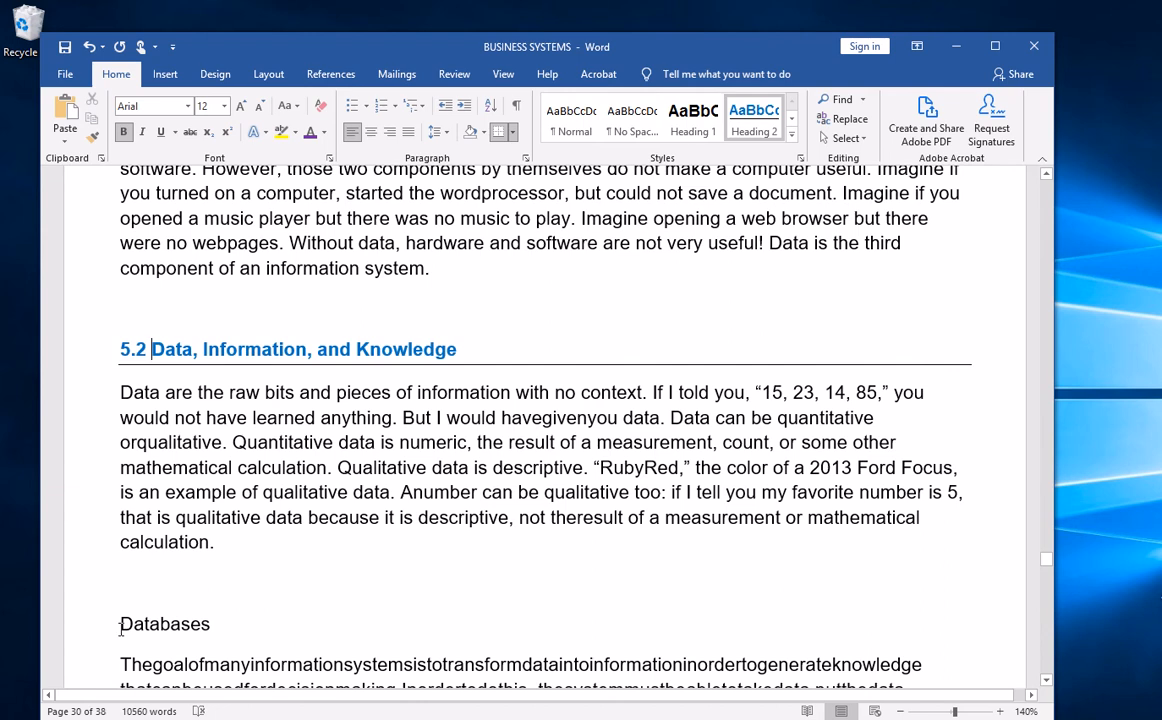
Number the Databases title below section 5.2 as 5.2.1 and apply the Heading 3 style to it.
click(121, 623)
scroll(140, 622, down, 3)
scroll(143, 622, up, 3)
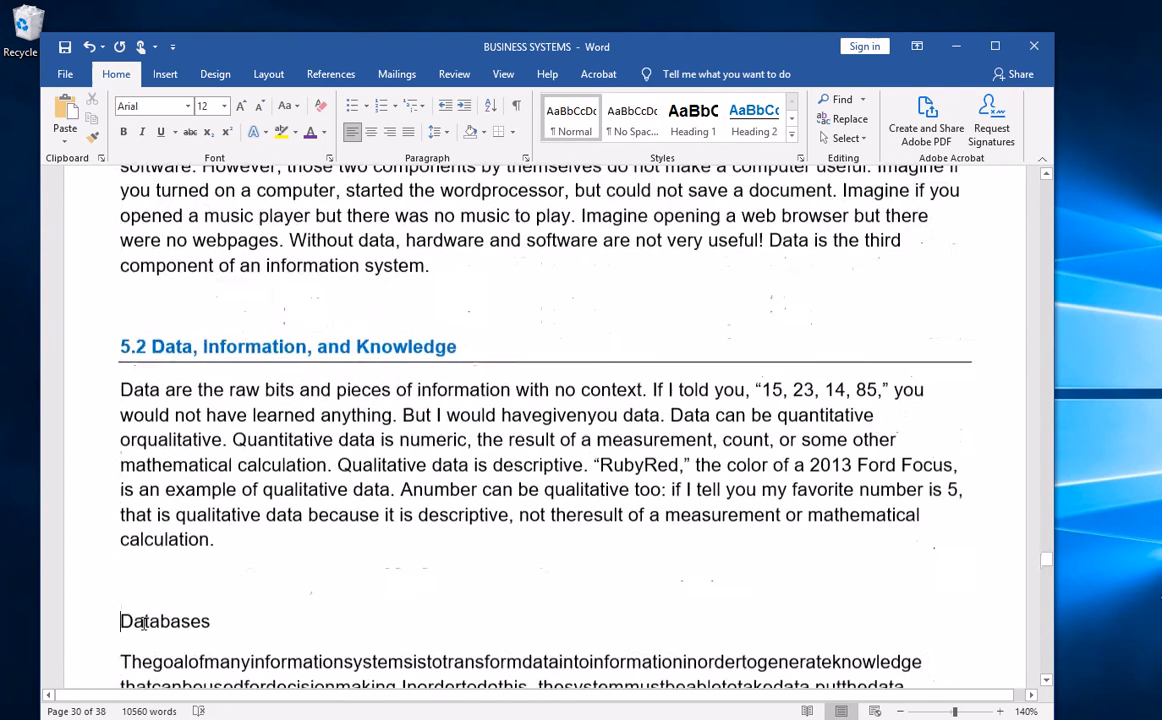
scroll(143, 623, up, 1)
scroll(143, 623, down, 3)
text(5)
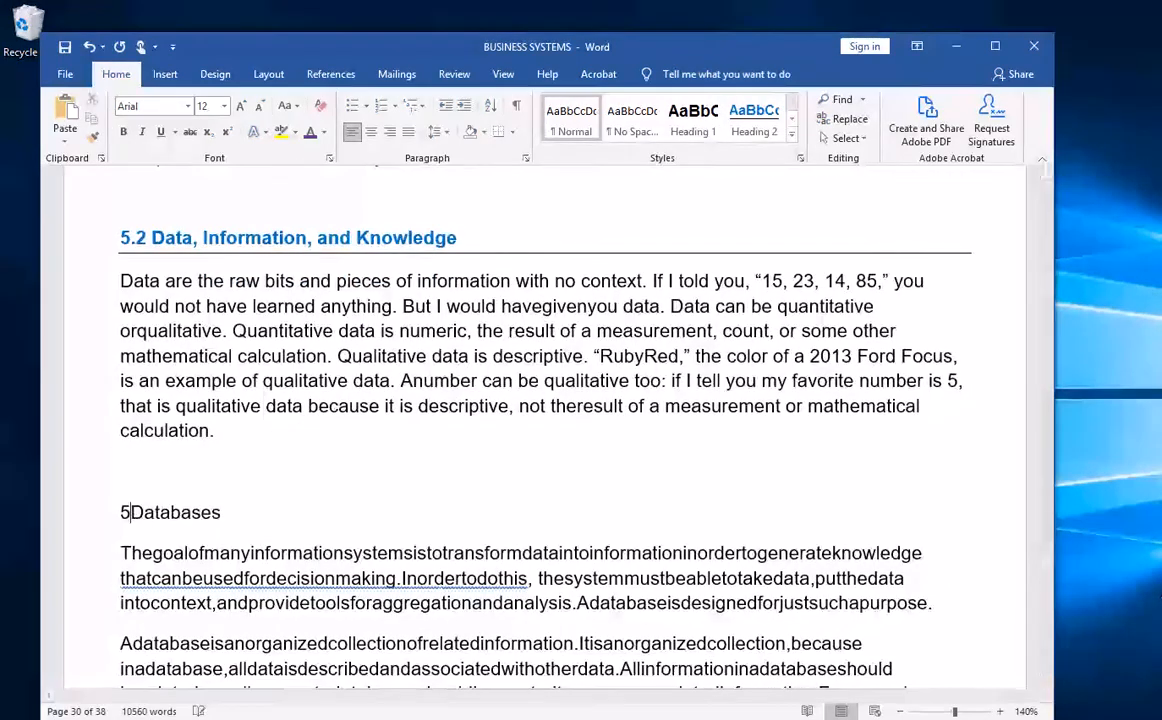
text(.2.)
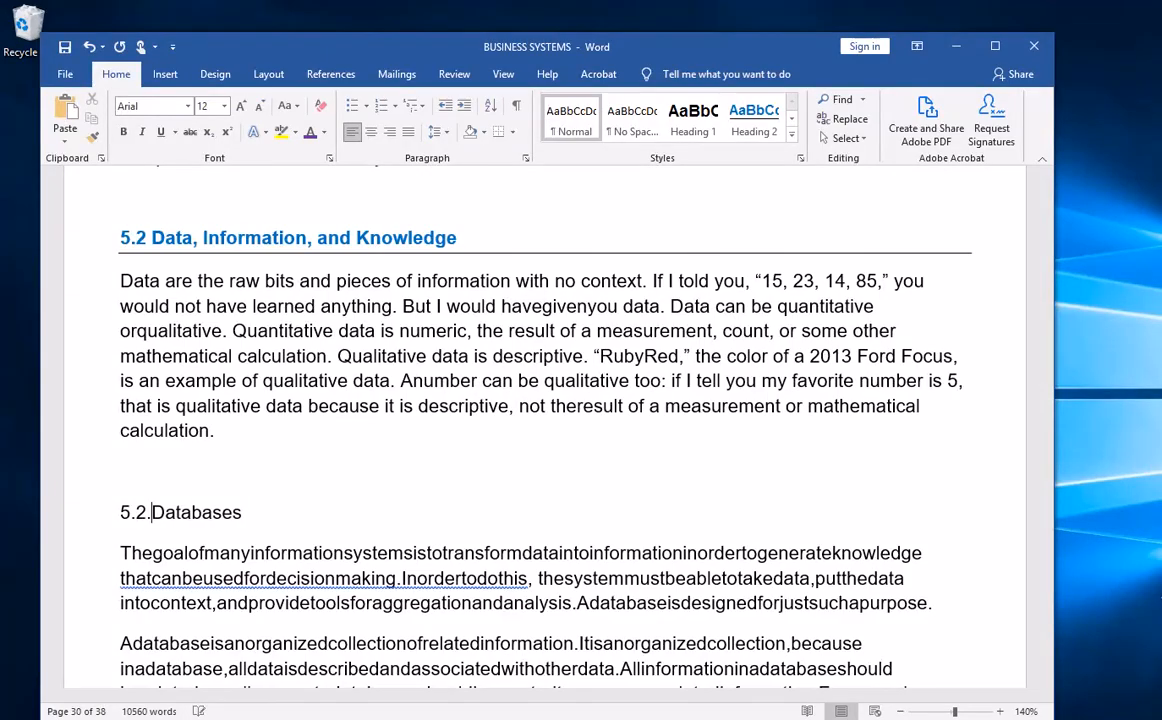
text(1)
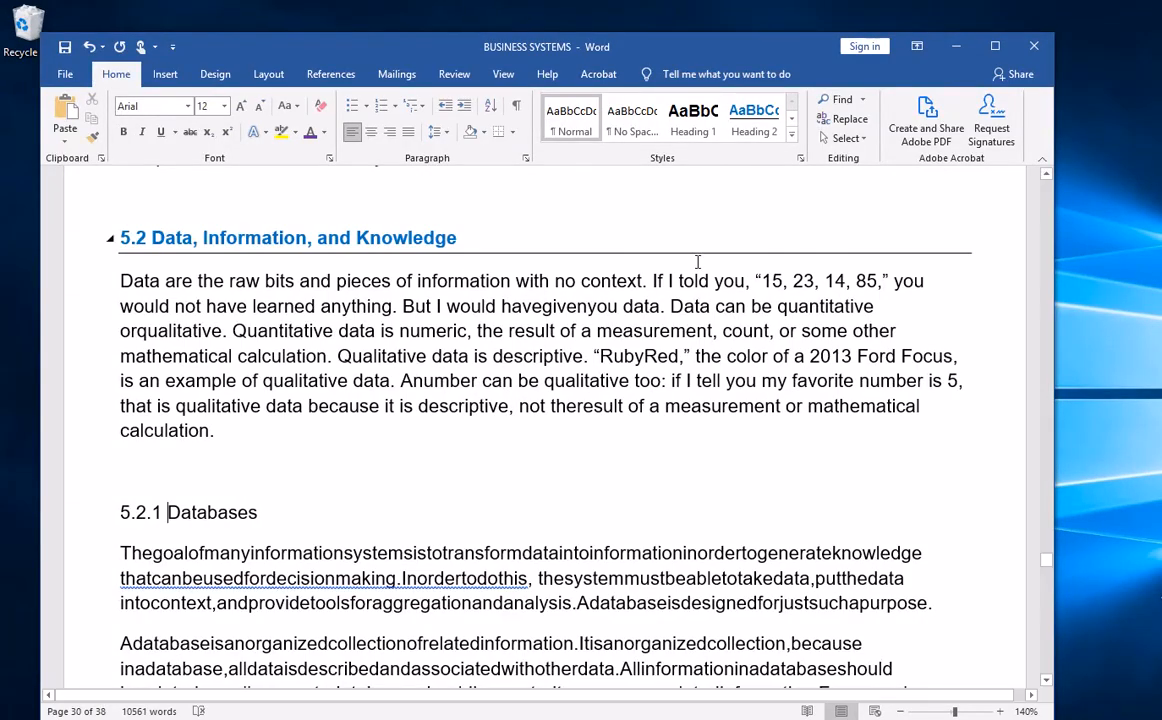
click(791, 132)
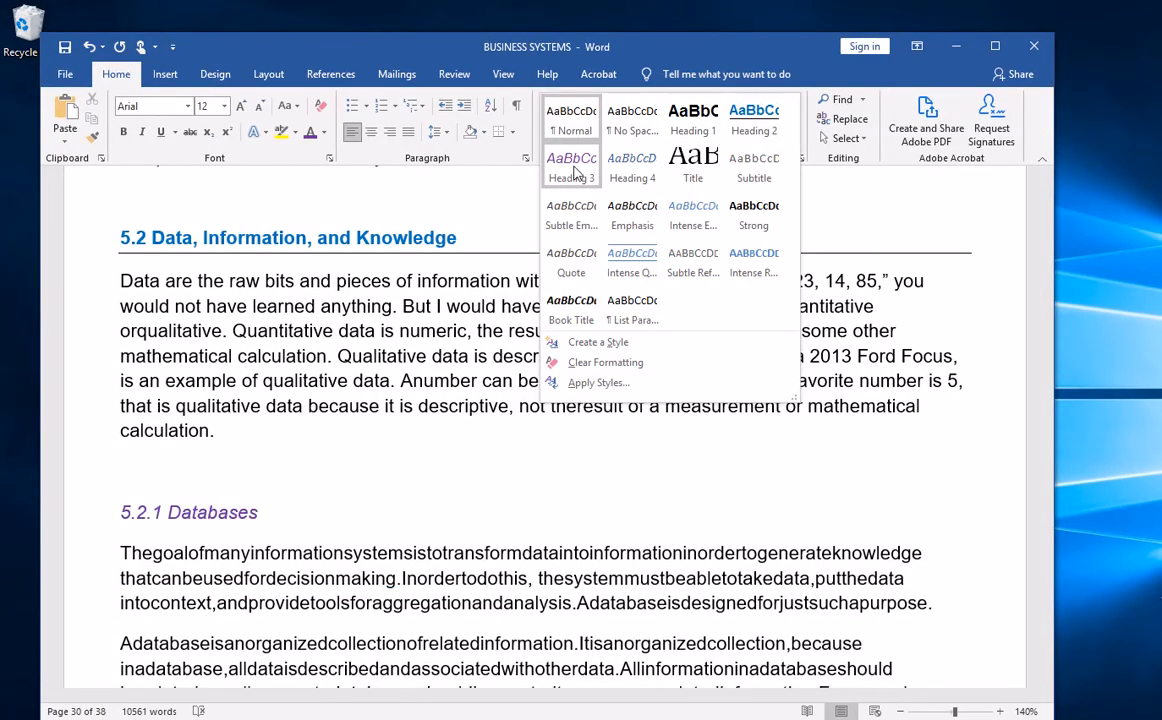
click(571, 166)
Renumber the Databases title as 5.3 and change its style to Heading 2.
scroll(298, 441, down, 5)
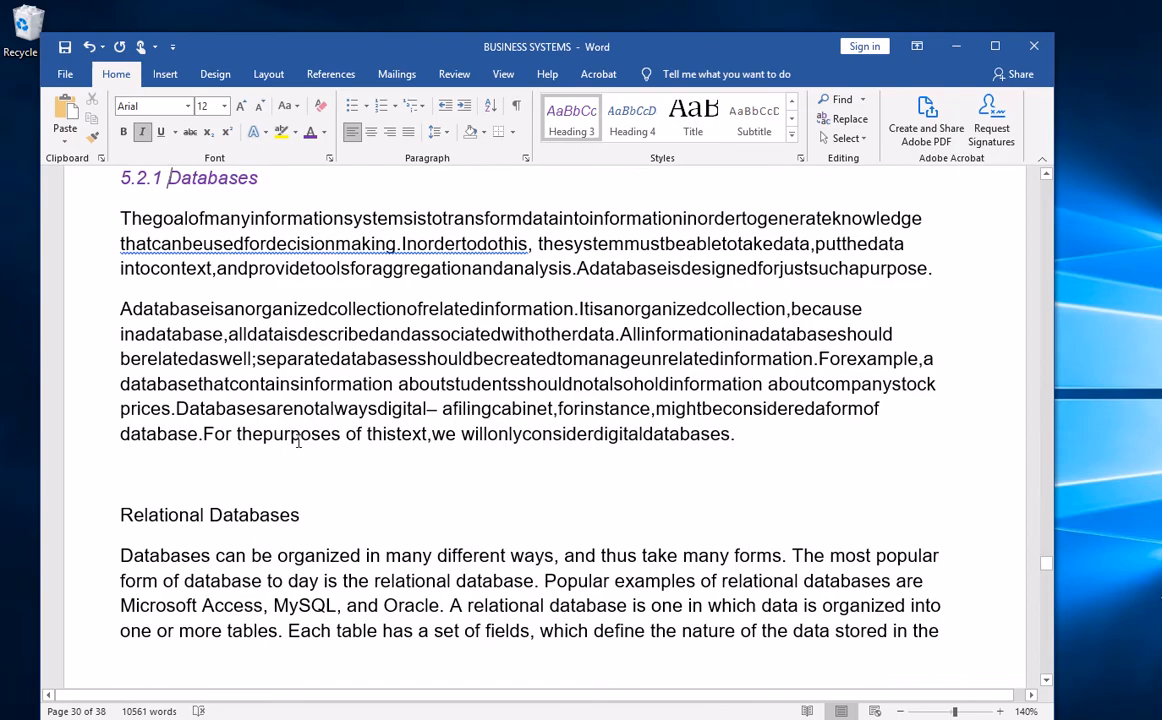
scroll(298, 441, up, 2)
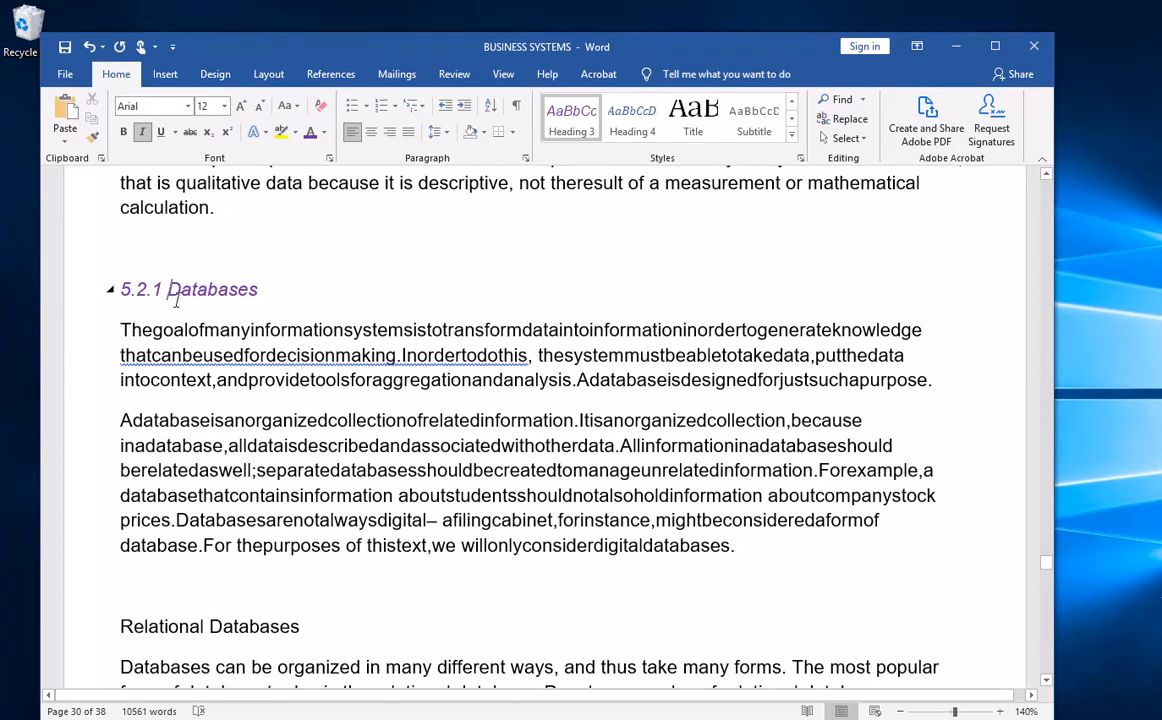
drag(163, 289, 140, 290)
text(3)
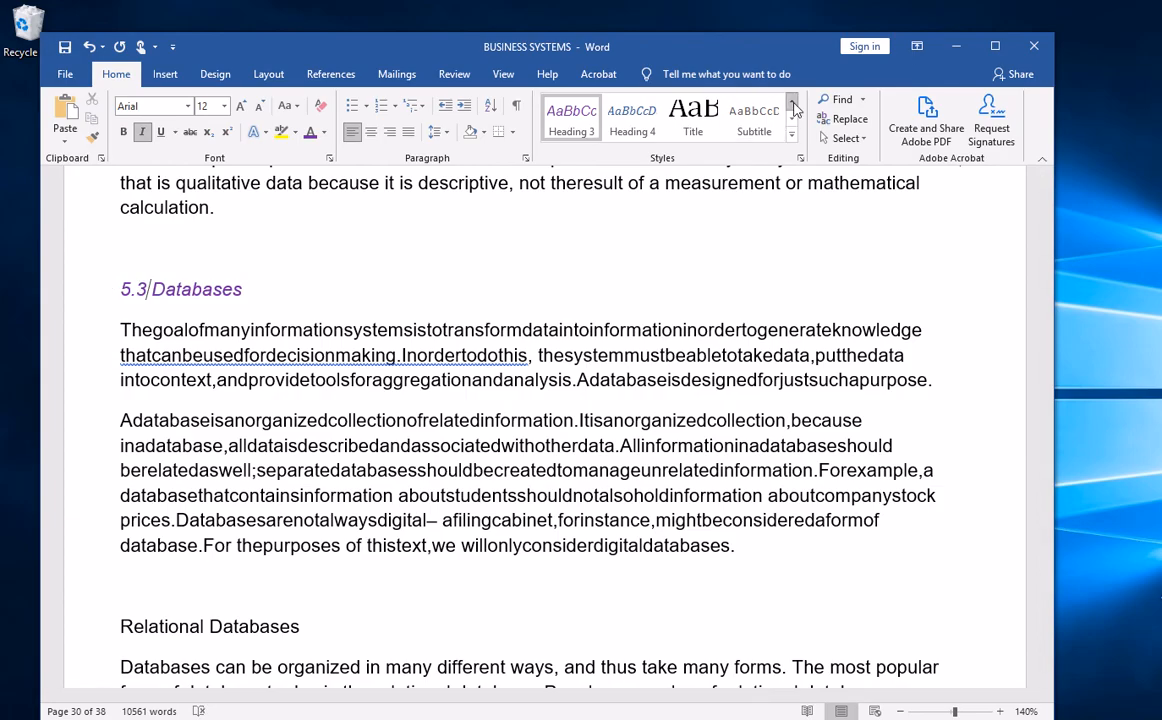
click(789, 104)
click(754, 118)
Number the Relational Databases title 5.3.1 and apply the Heading 2 style to it.
scroll(230, 320, up, 5)
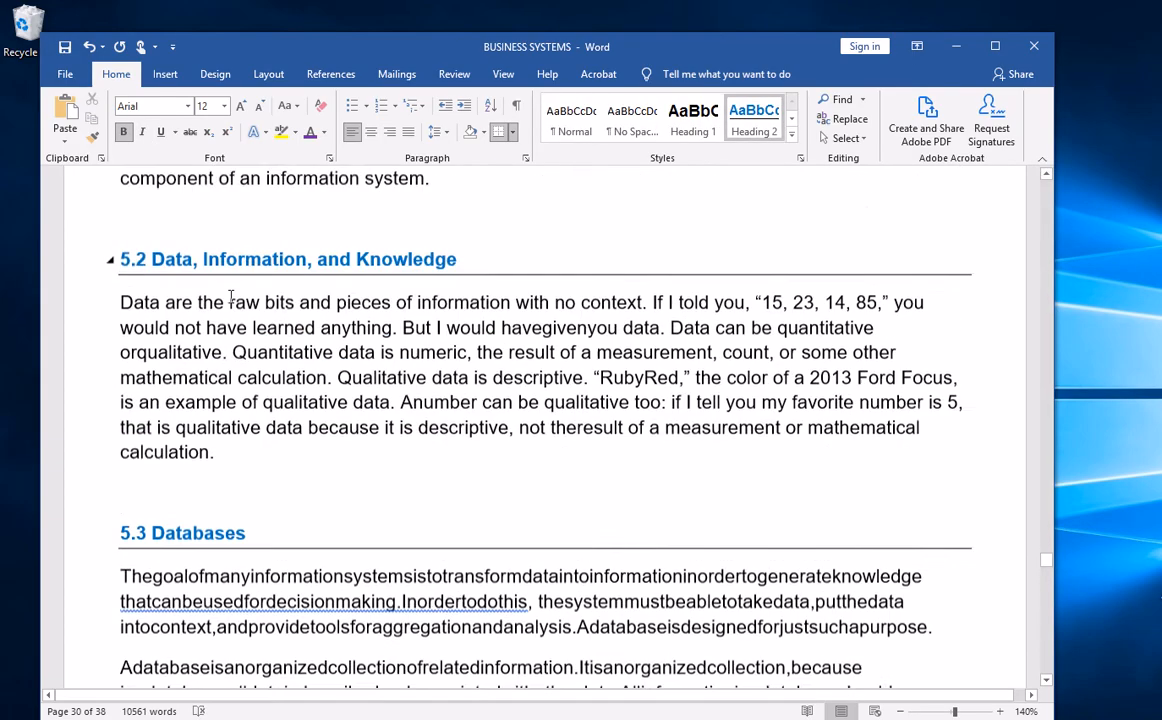
scroll(172, 240, down, 3)
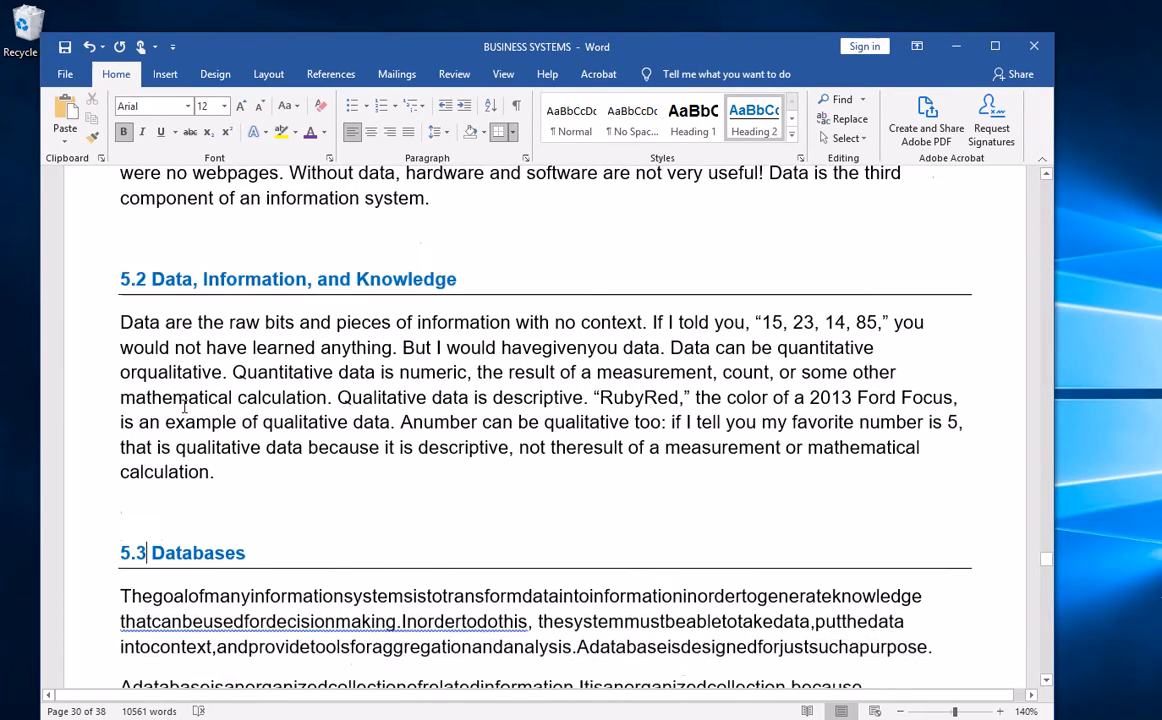
scroll(137, 194, up, 4)
scroll(160, 400, down, 4)
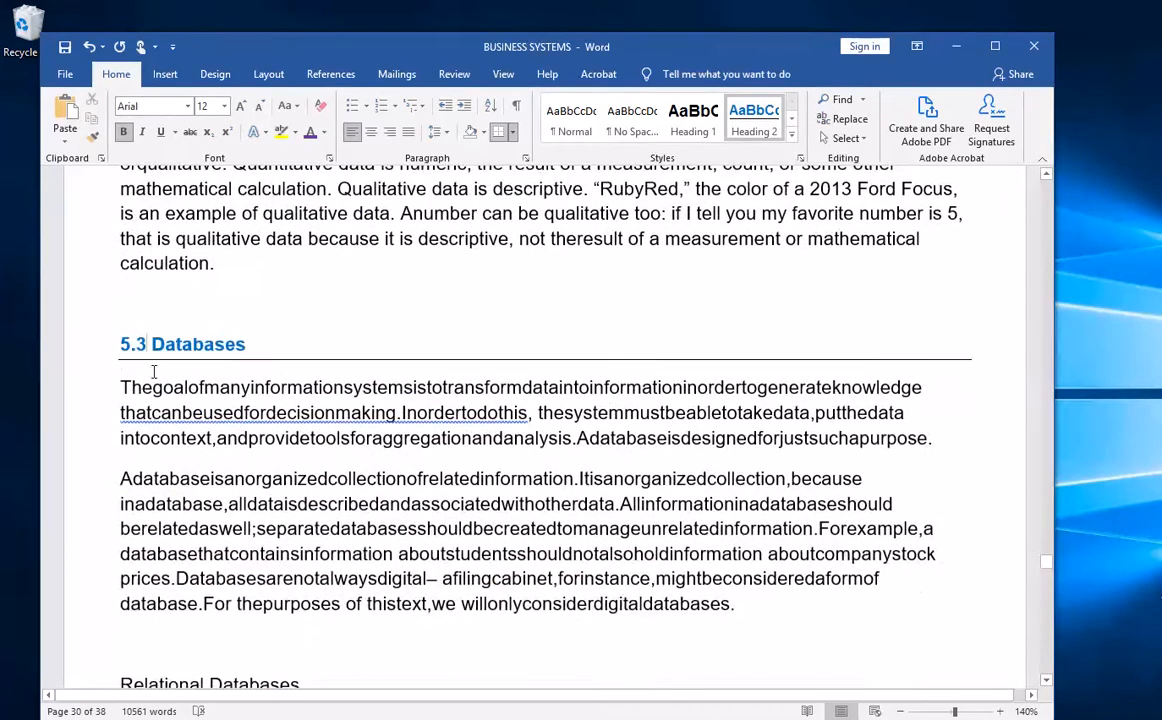
scroll(136, 371, down, 4)
click(121, 350)
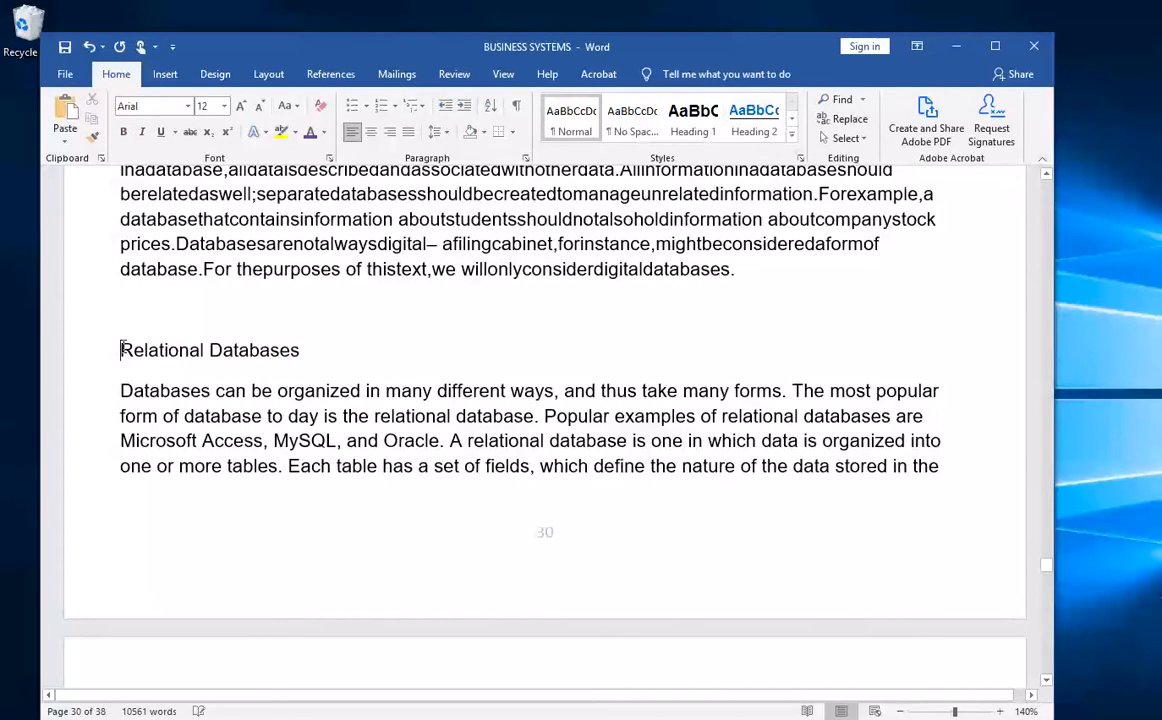
text(5.)
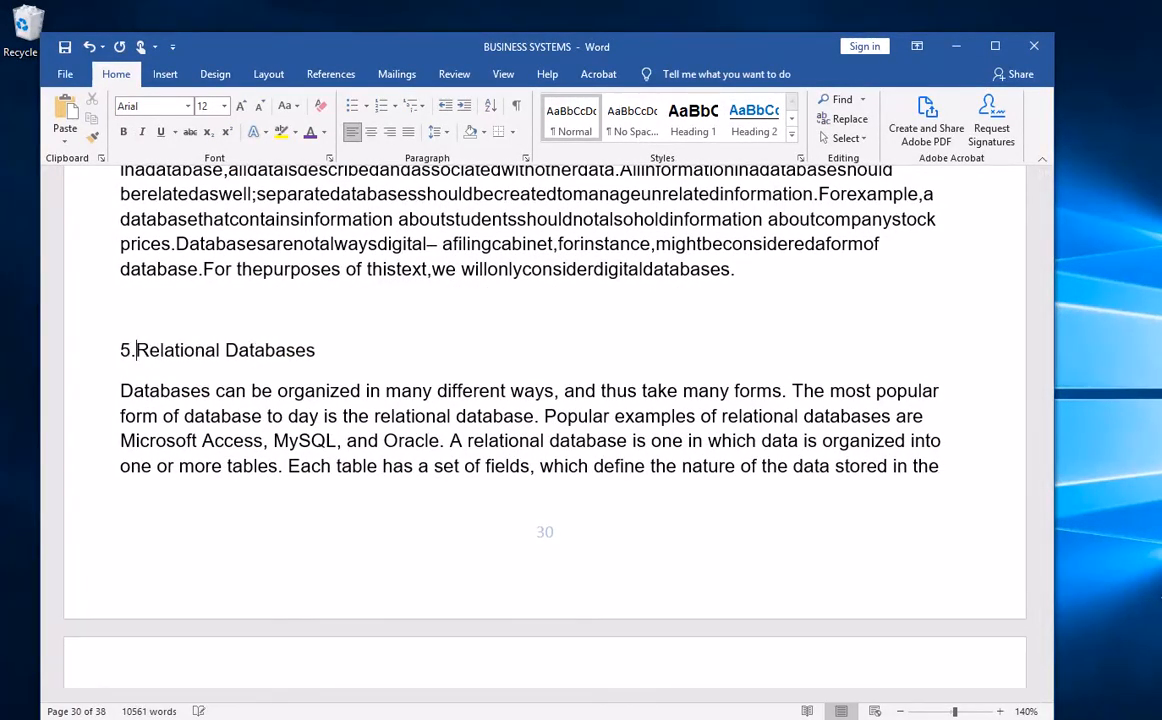
text(3.1)
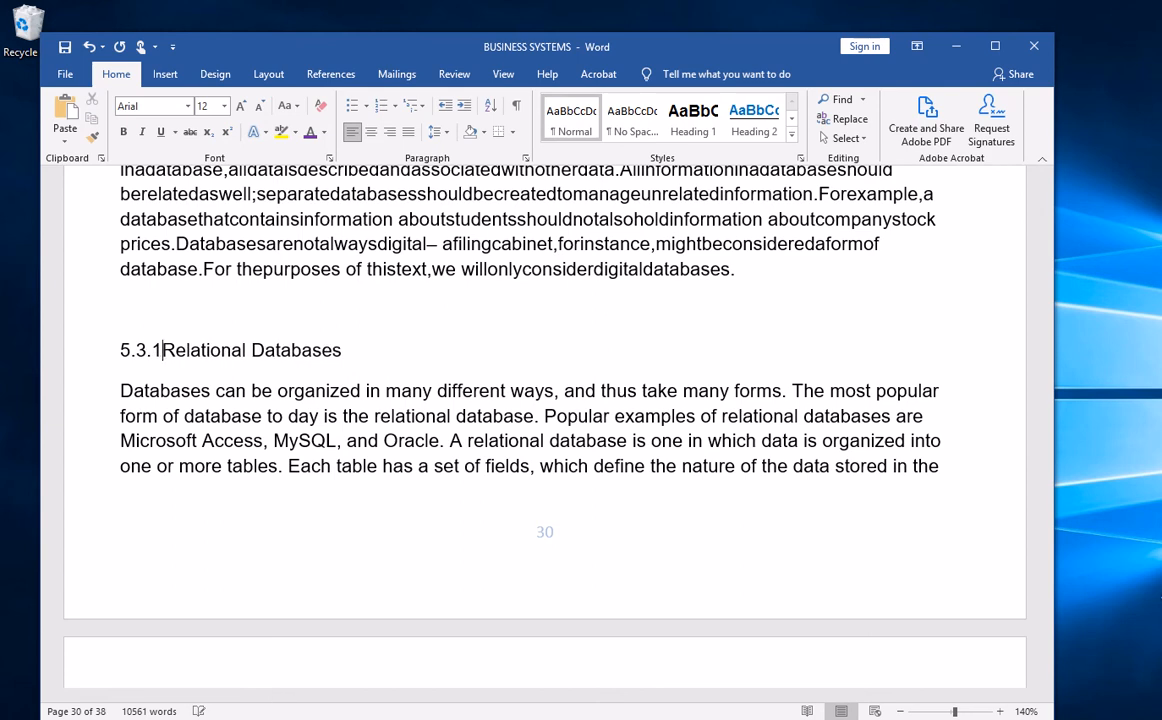
click(745, 135)
Set the line spacing of the entire document to 1.5.
scroll(500, 313, up, 10)
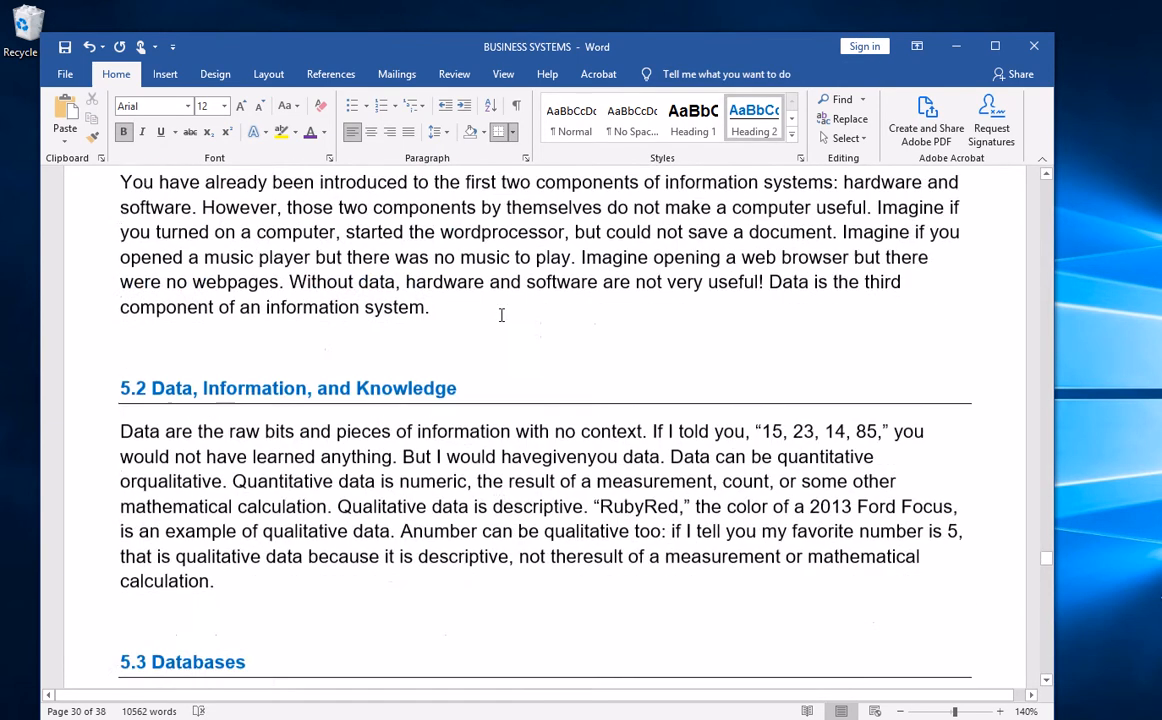
scroll(502, 315, up, 5)
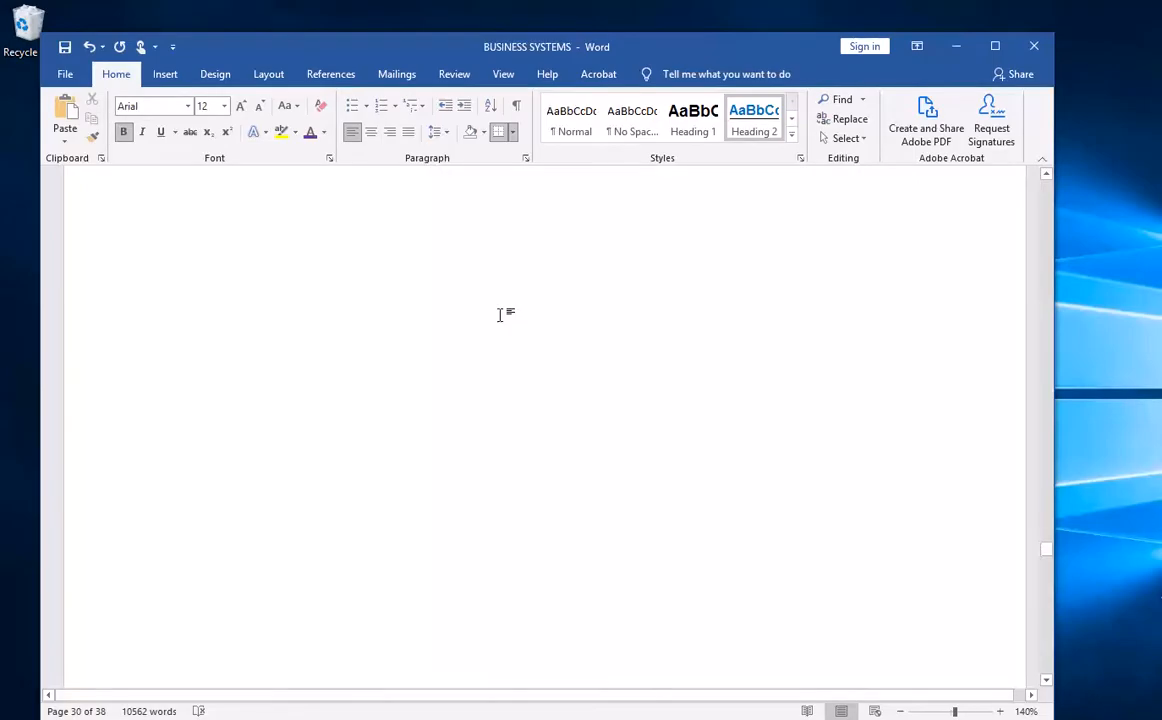
scroll(500, 315, up, 10)
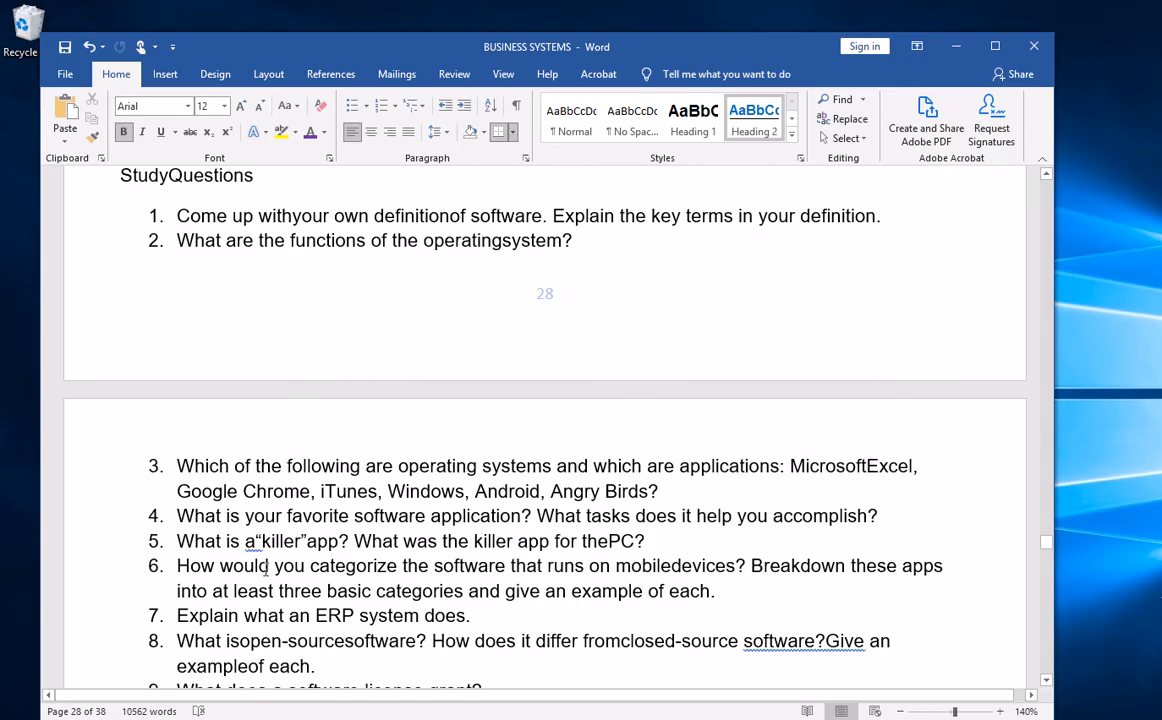
scroll(371, 584, down, 10)
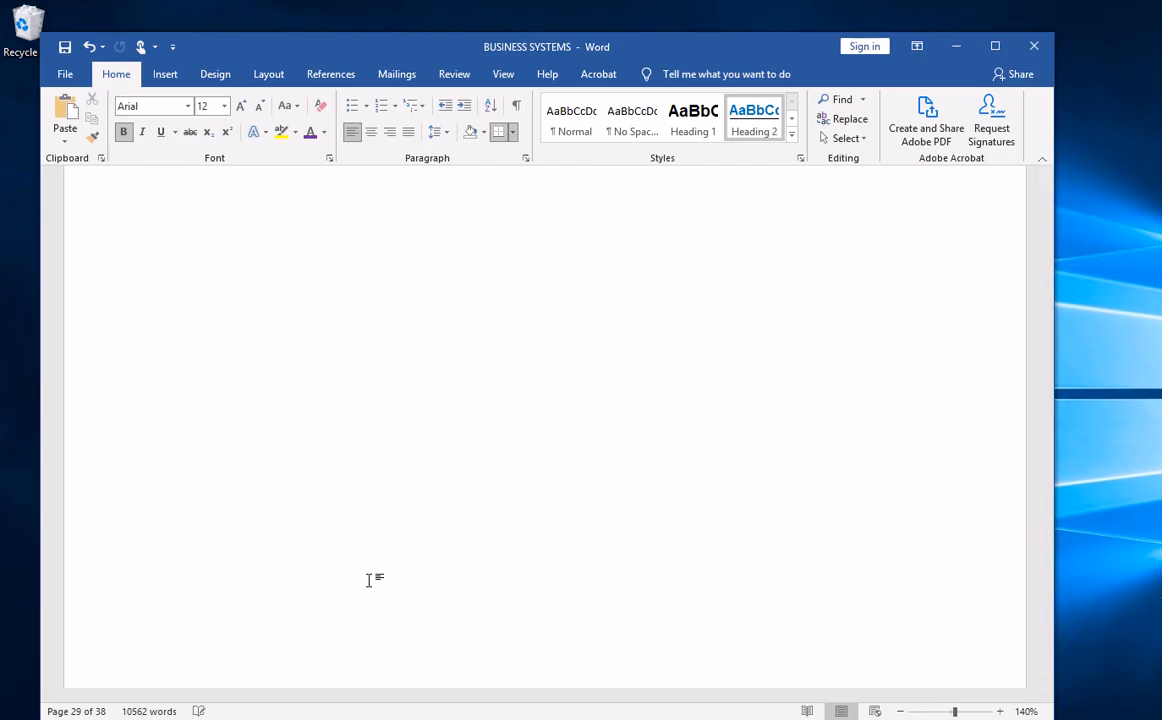
key(ctrl+a)
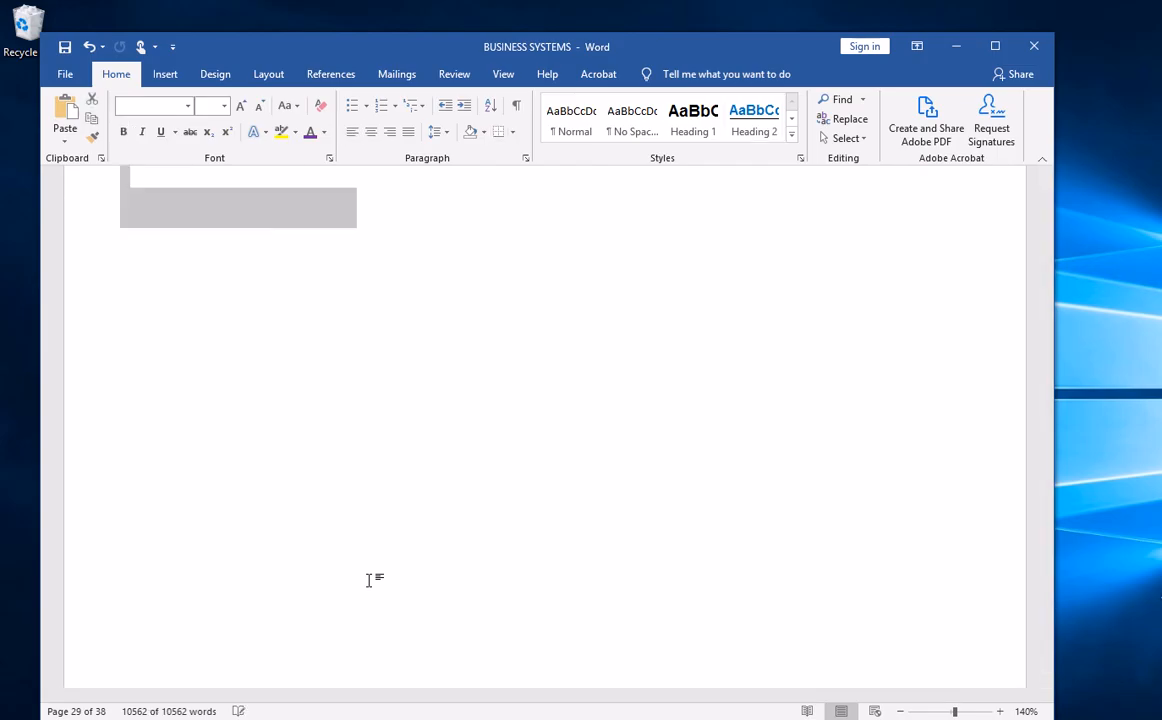
click(446, 135)
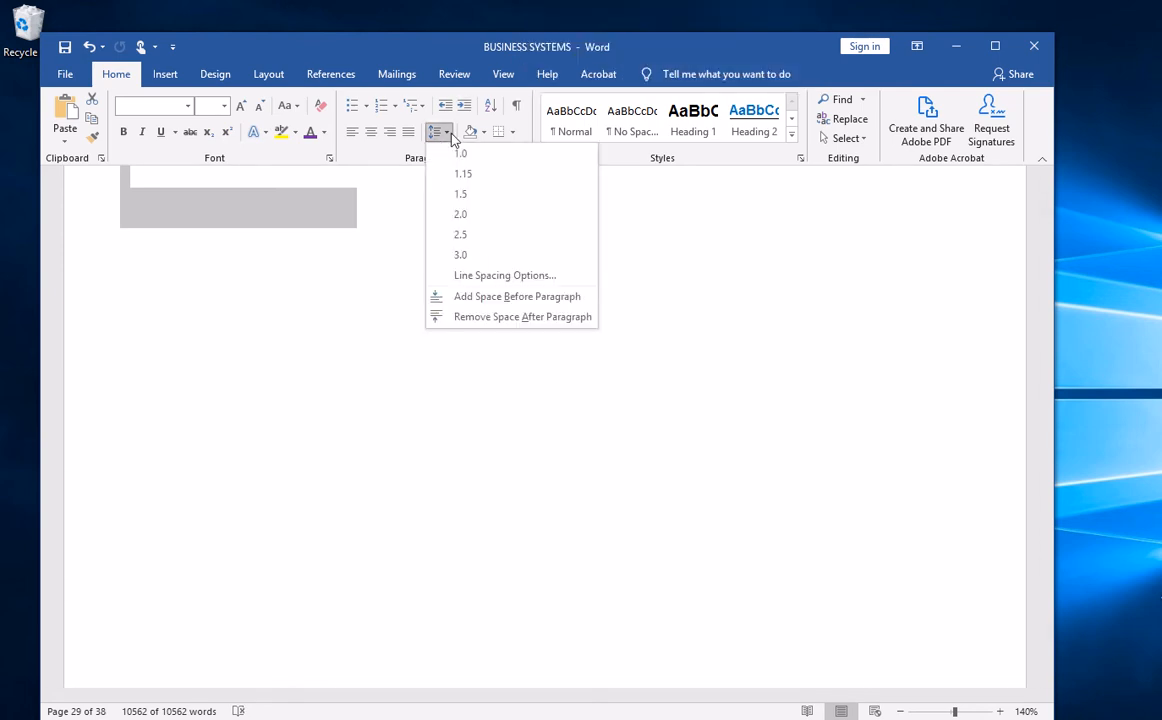
click(466, 194)
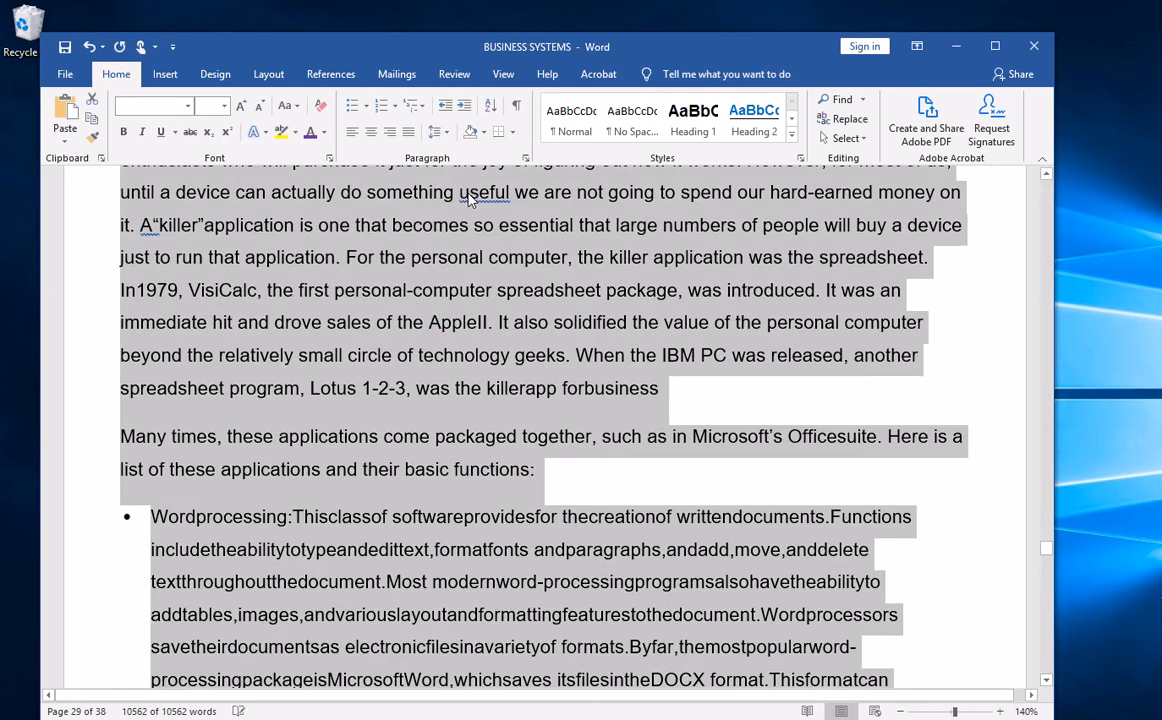
click(436, 288)
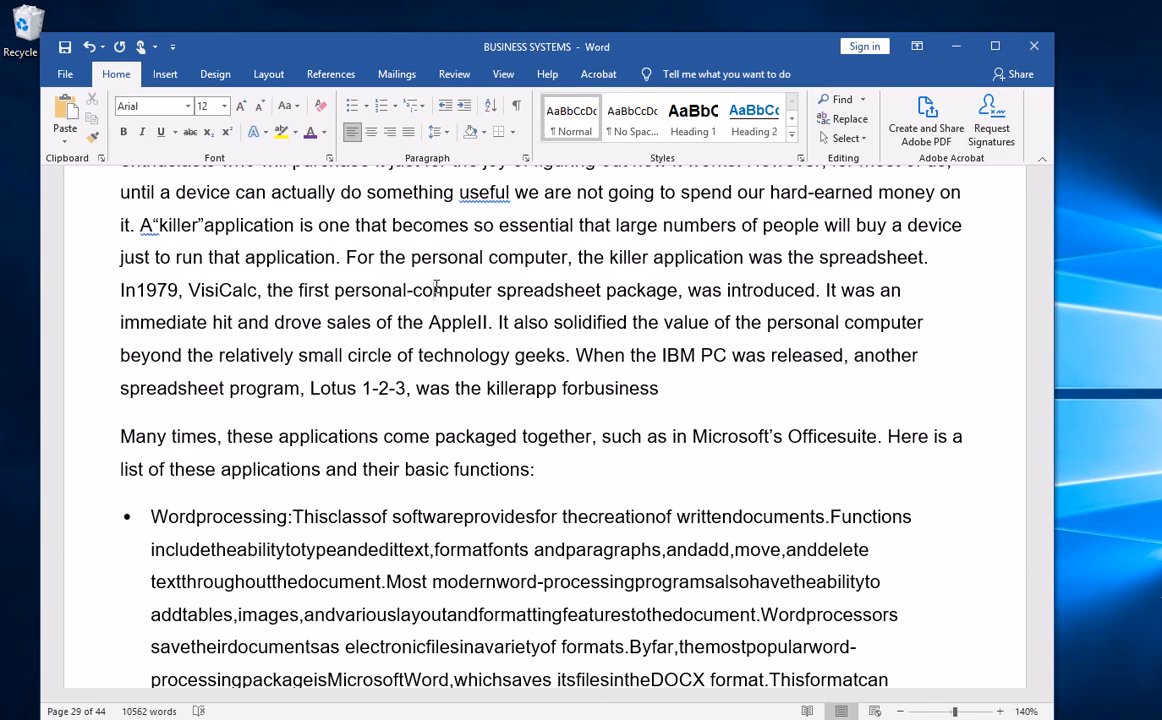
Correct the spacing around the period in the mobile applications paragraph so it reads "computers. A mobile app".
scroll(436, 287, down, 20)
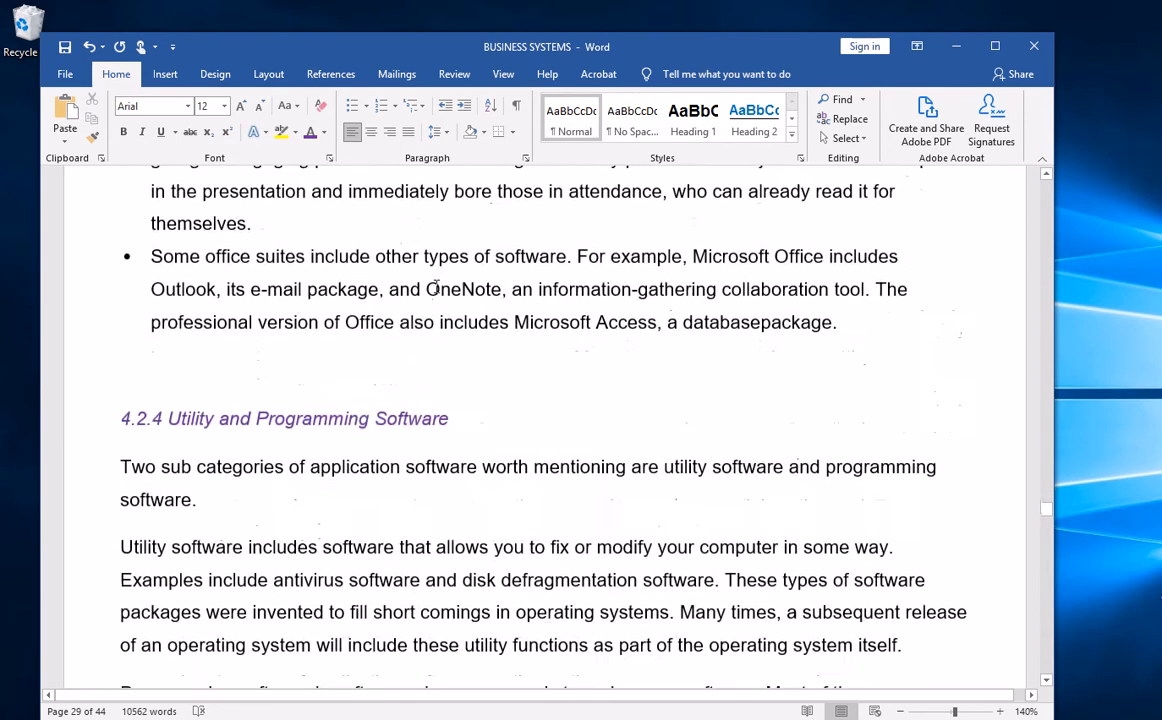
scroll(436, 287, down, 20)
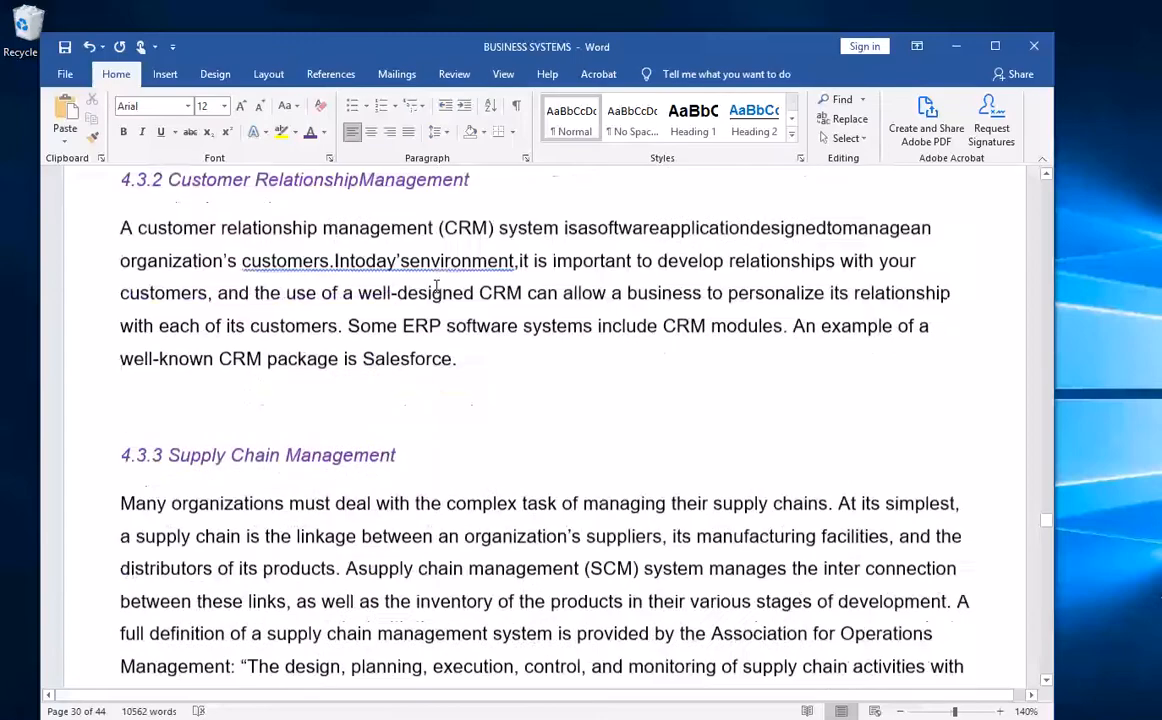
scroll(436, 287, down, 8)
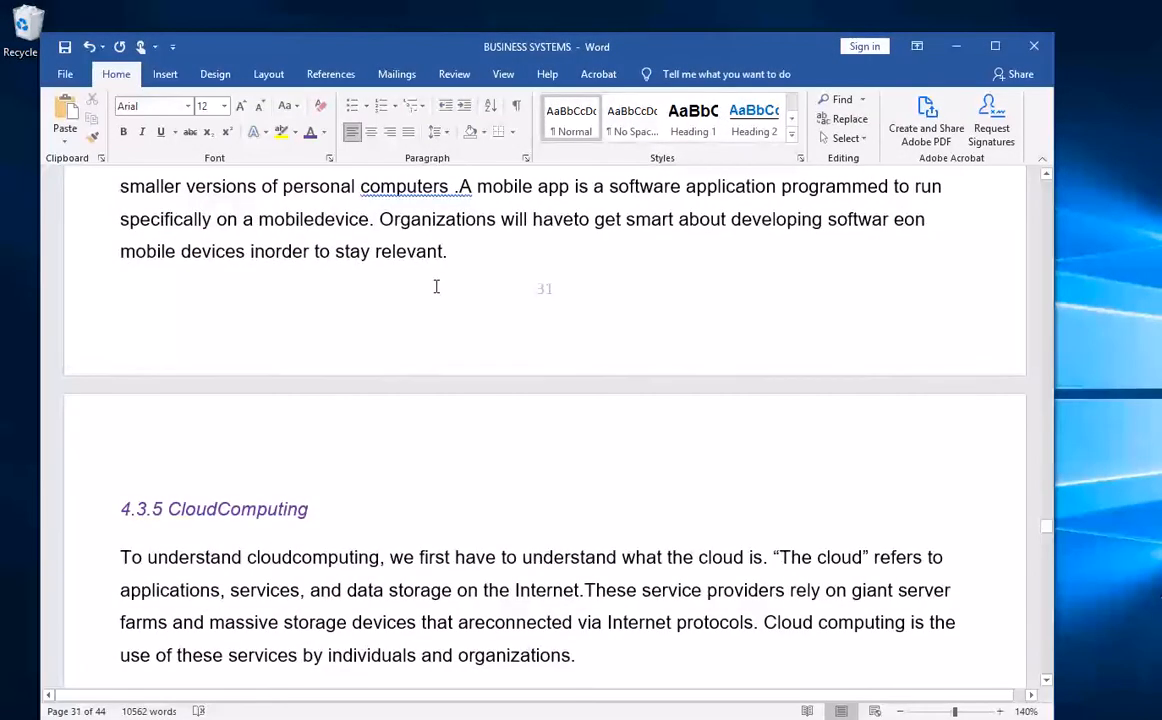
click(455, 186)
key(BackSpace)
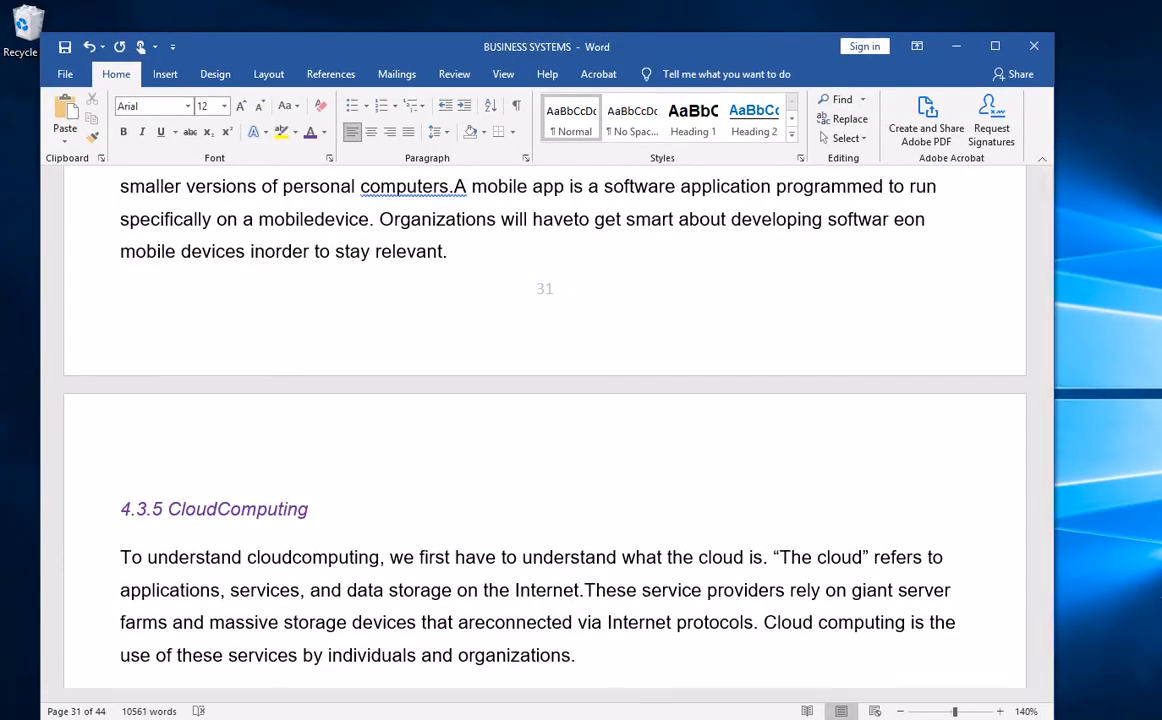
click(455, 186)
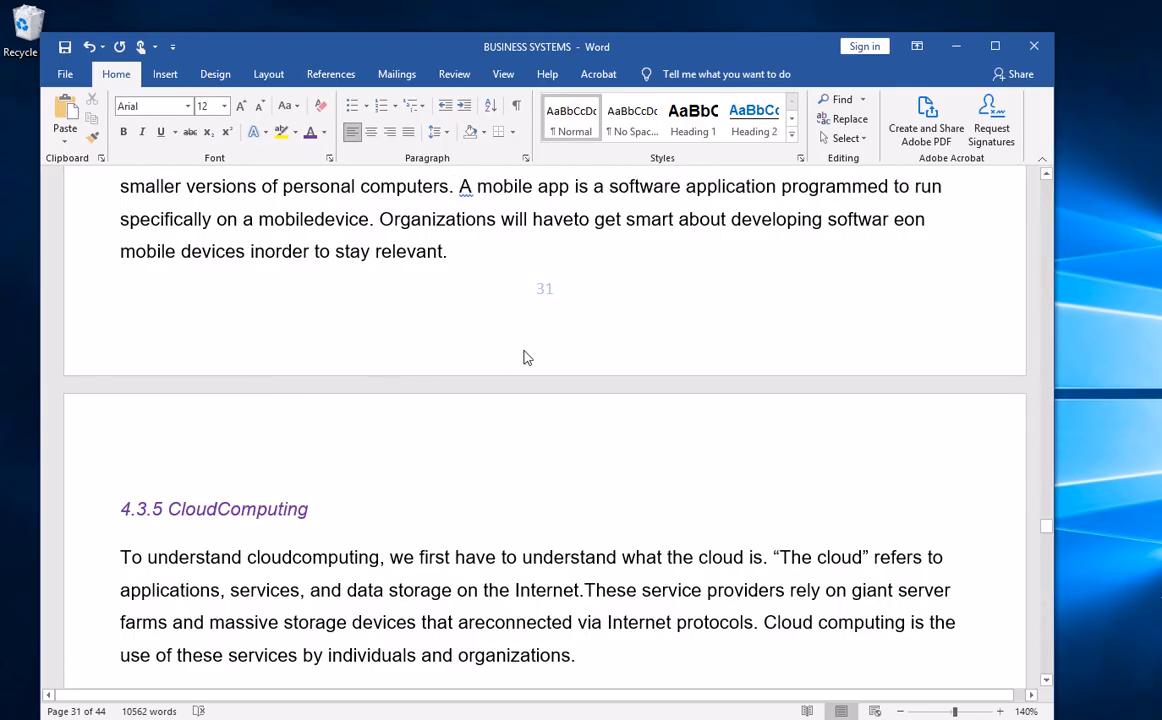
Insert the missing space between "computing." and "While" in the second paragraph of section 4.3.5.
scroll(525, 355, down, 5)
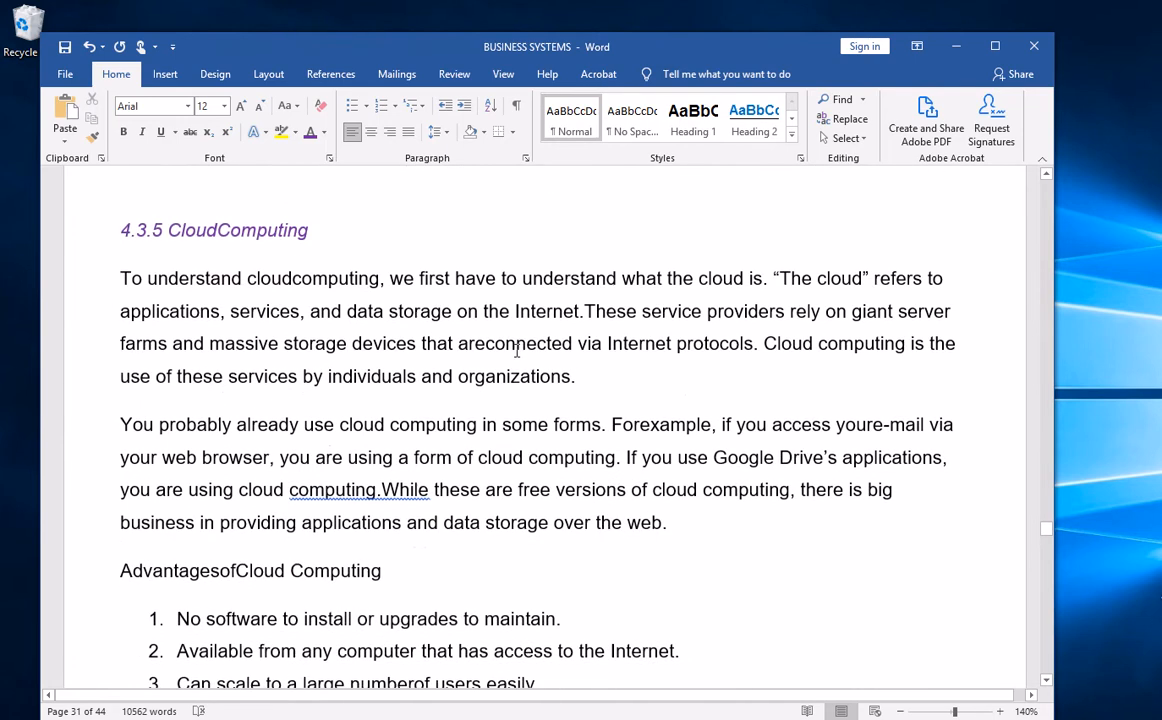
scroll(517, 350, down, 4)
scroll(462, 291, up, 2)
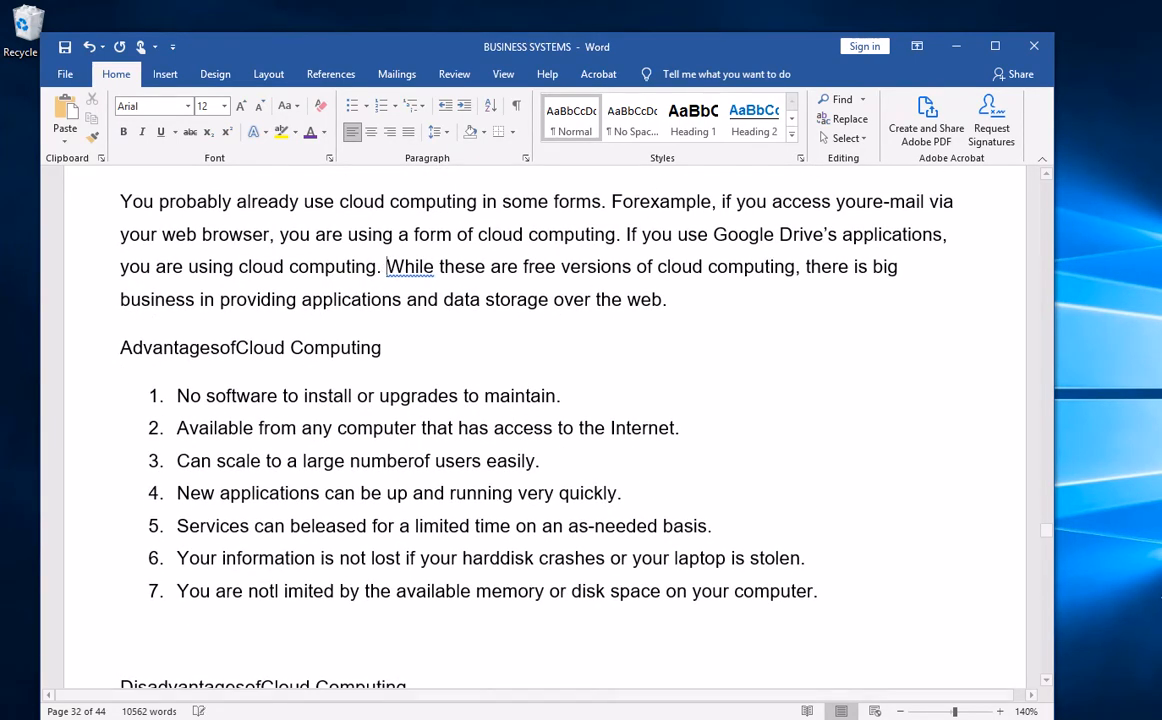
scroll(381, 266, down, 1)
scroll(381, 266, down, 3)
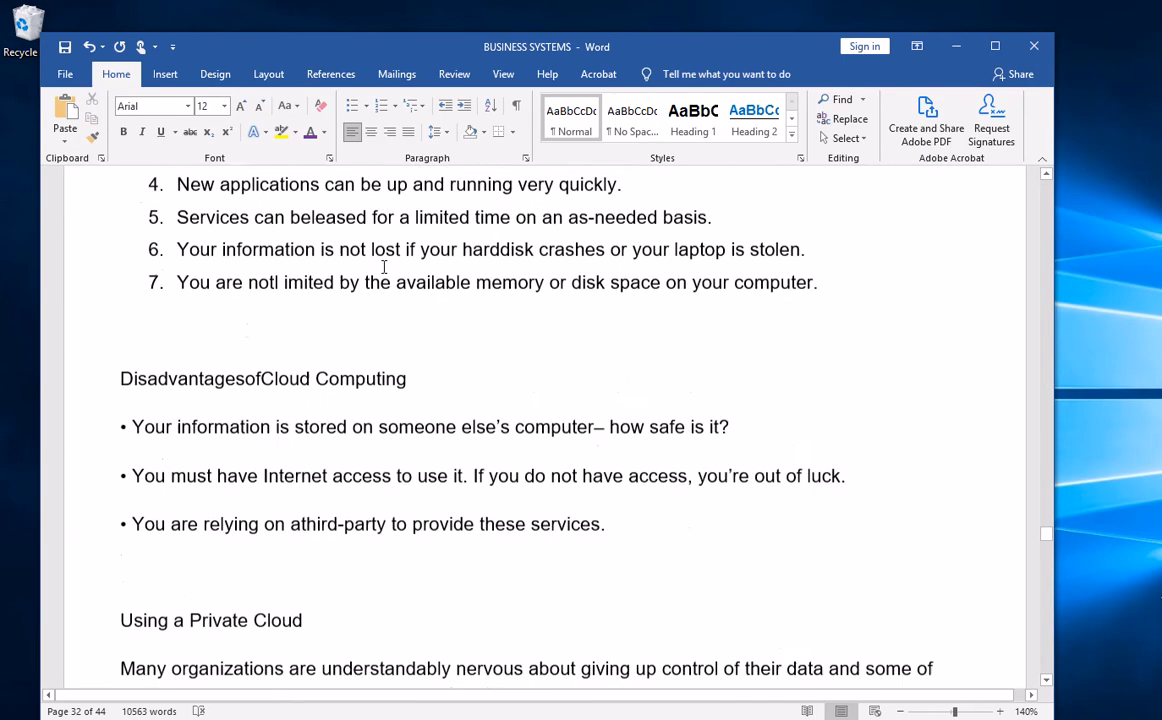
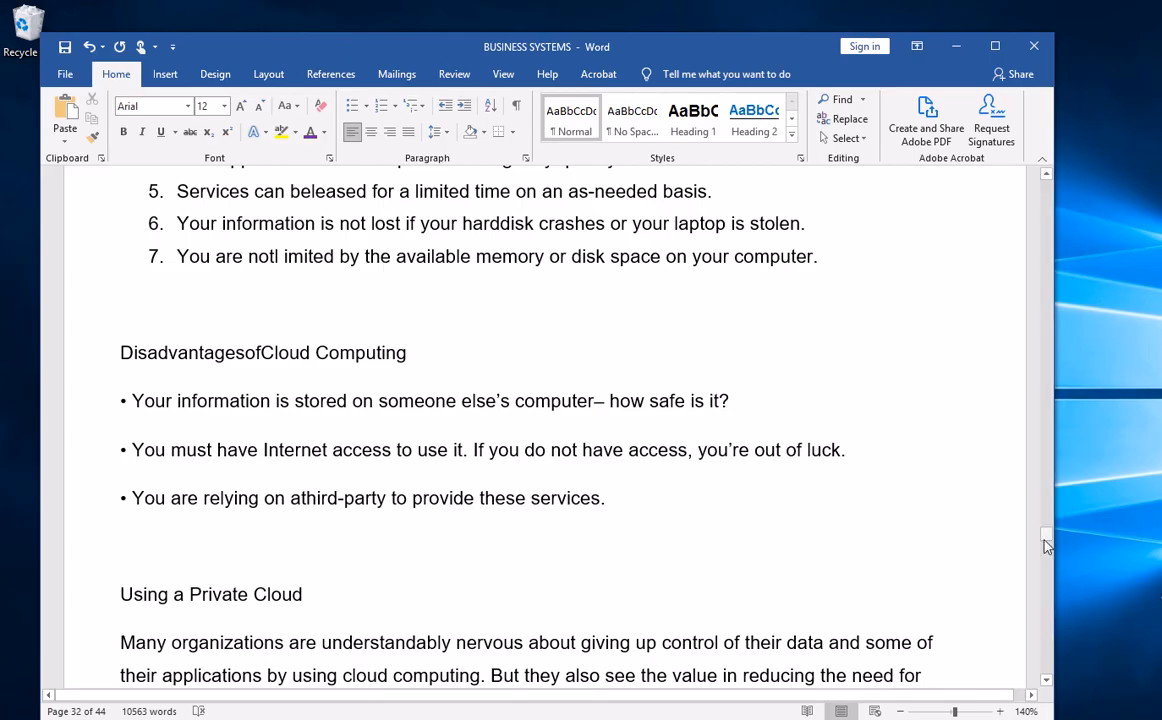
Look through the document from its opening pages for the first picture that needs a caption.
drag(1045, 541, 1043, 195)
scroll(845, 215, down, 10)
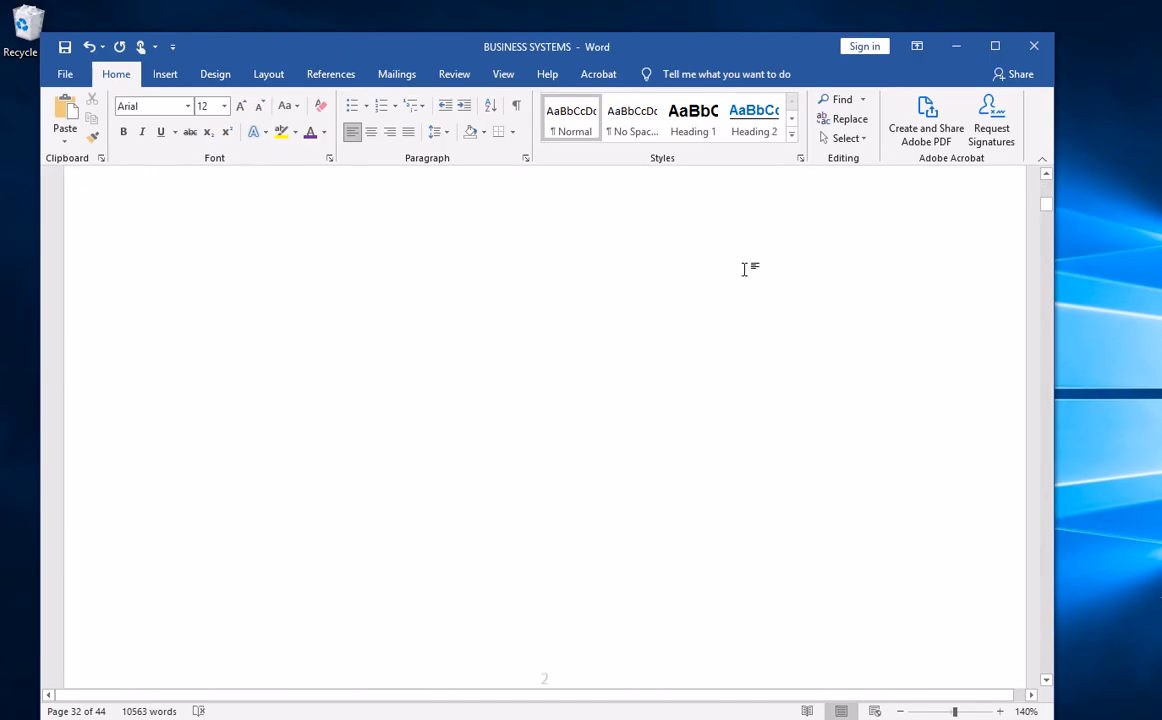
scroll(742, 270, down, 12)
scroll(744, 269, down, 12)
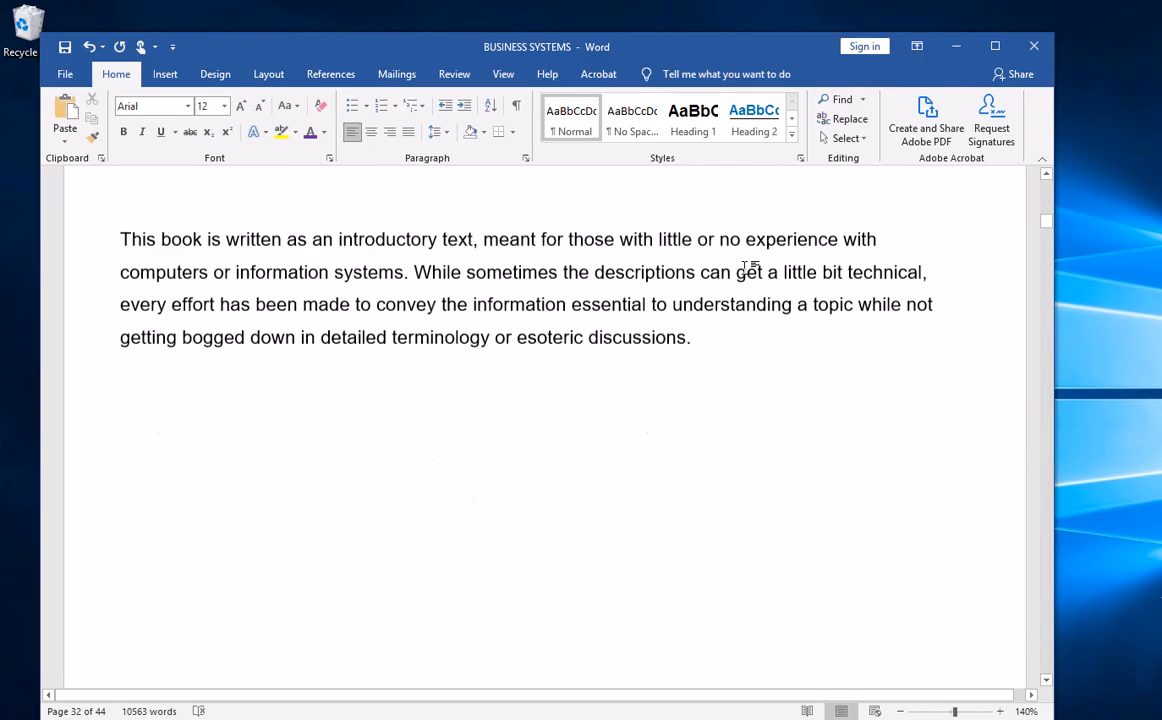
scroll(751, 262, down, 12)
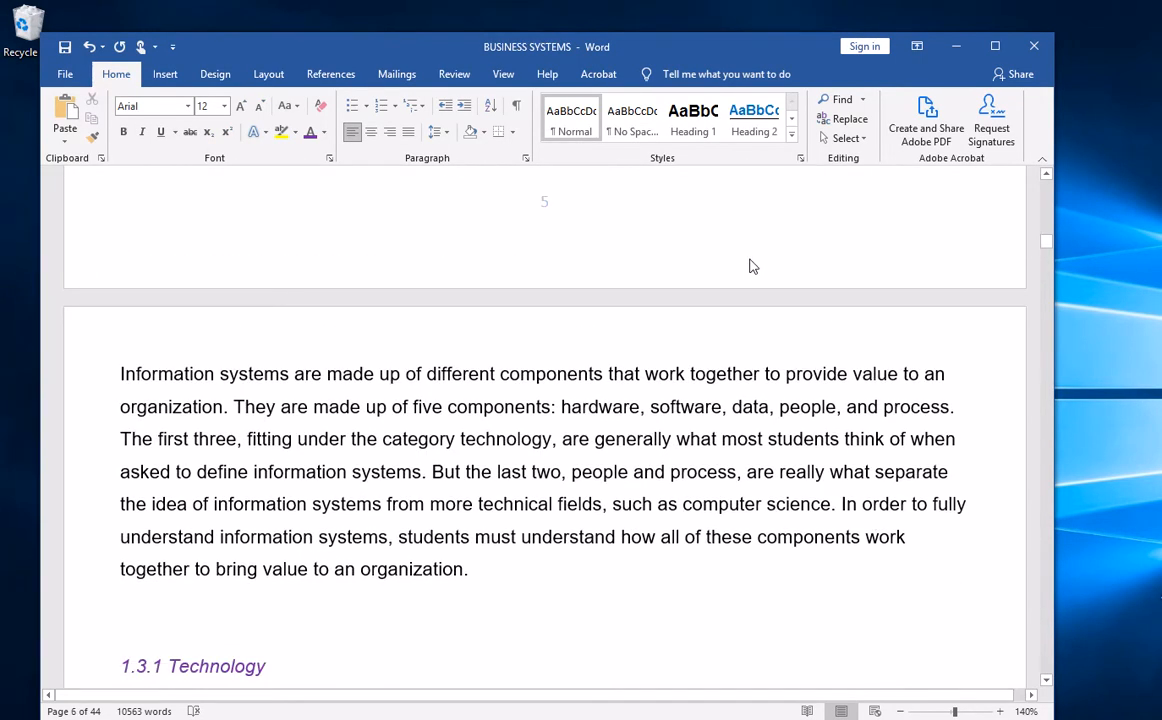
scroll(751, 265, down, 9)
scroll(751, 258, down, 4)
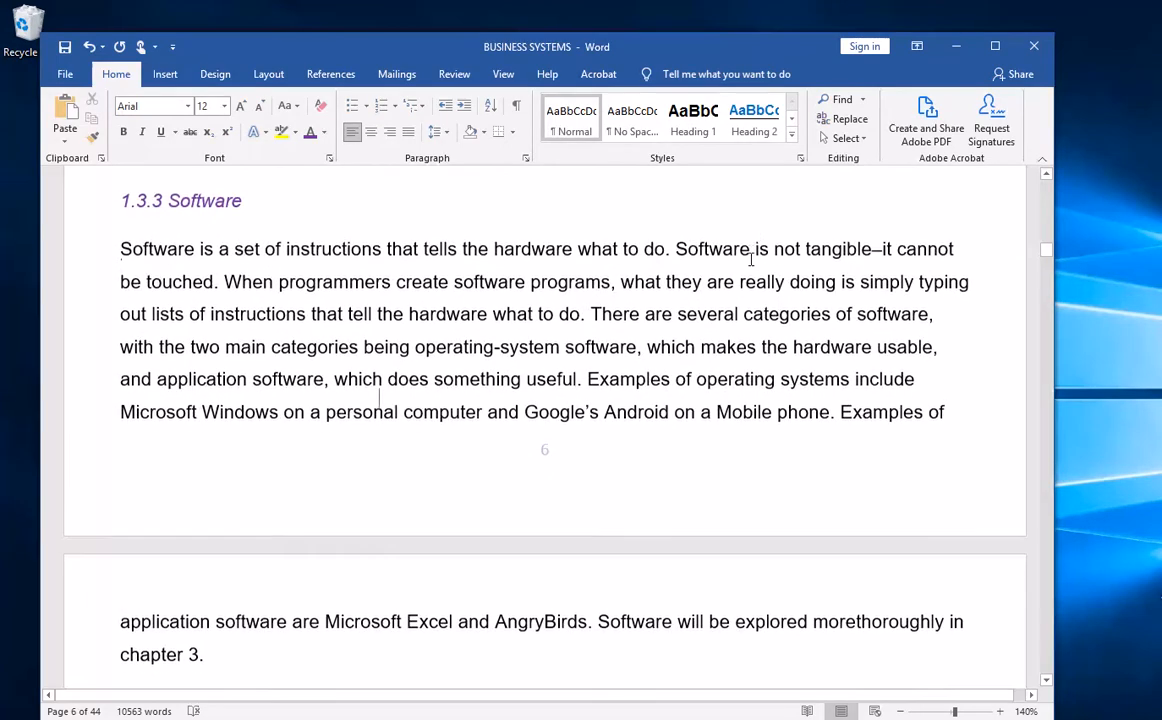
scroll(751, 259, down, 10)
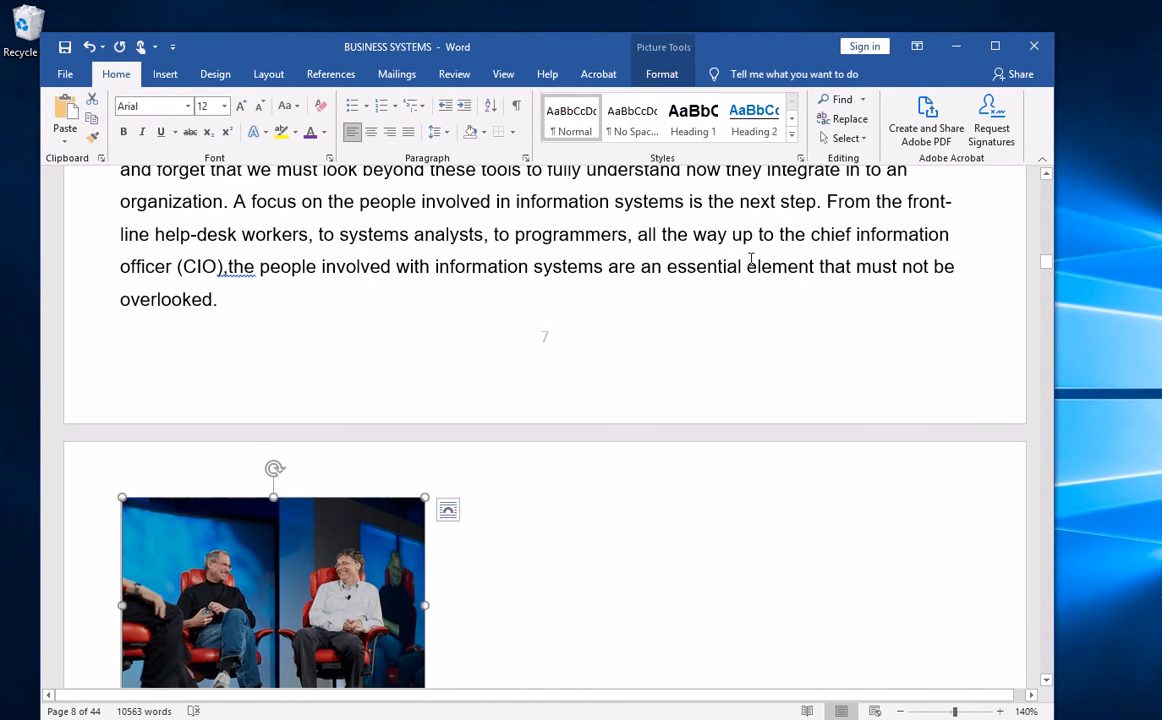
scroll(716, 358, down, 2)
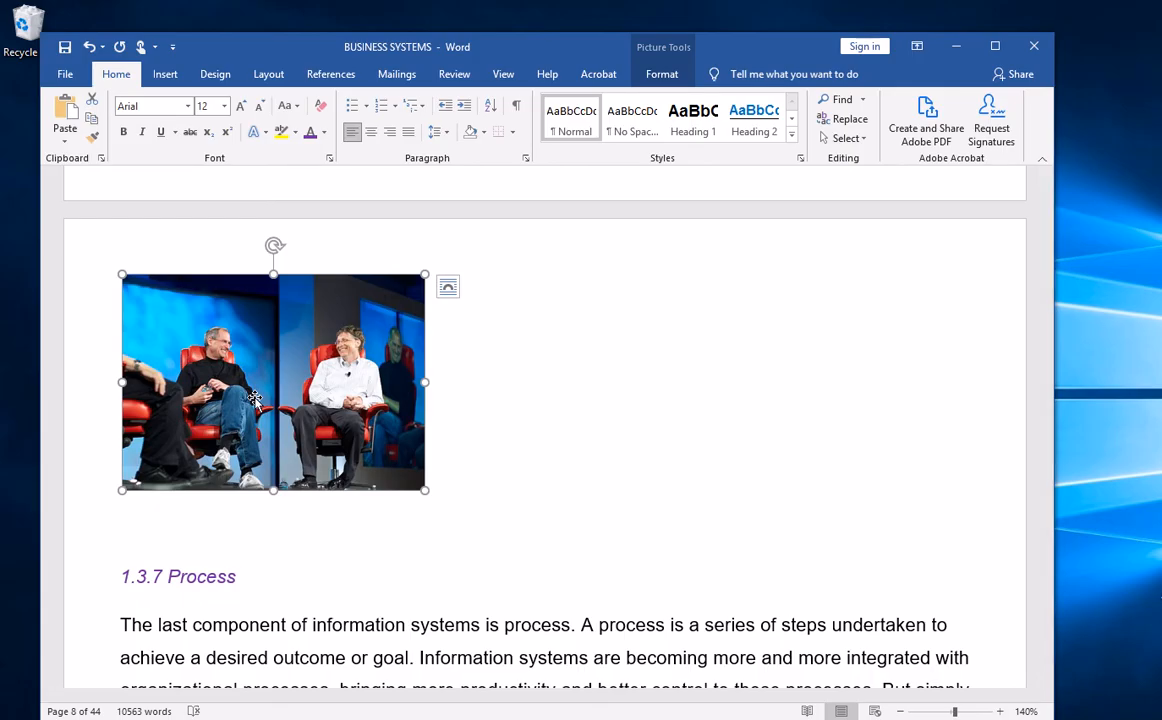
Insert the caption "Figure 1:Discussion by Apple and Microsoft CEOs" below the picture above section 1.3.7 Process.
click(512, 657)
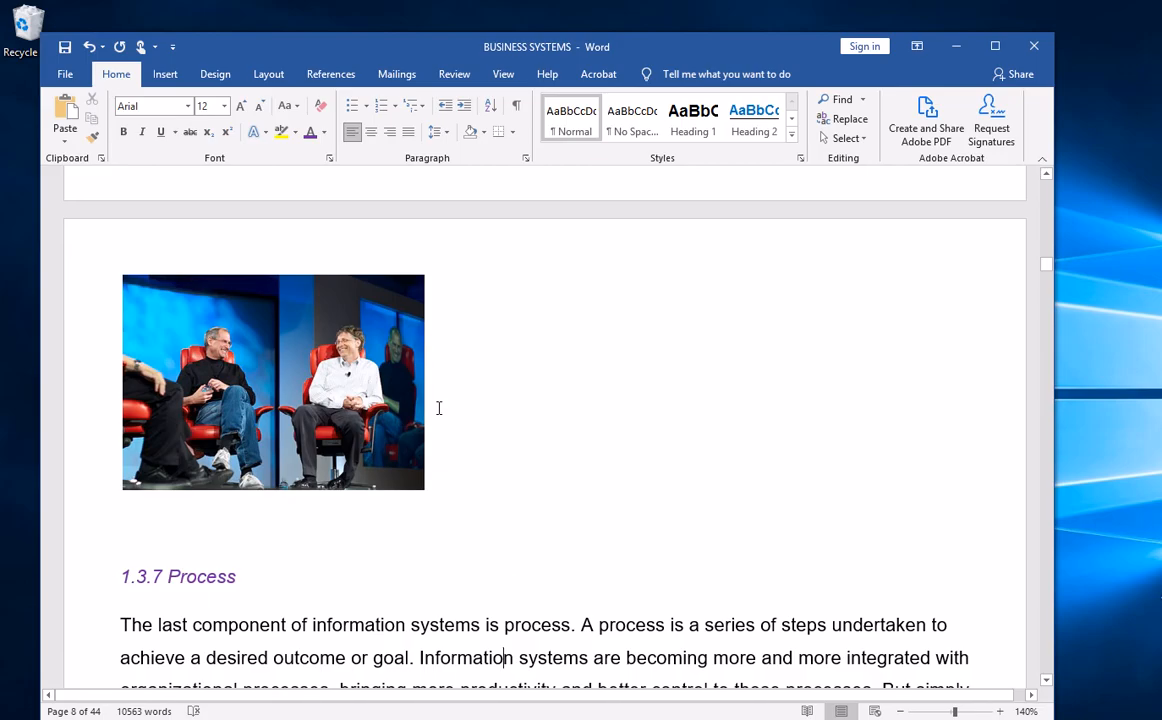
click(213, 290)
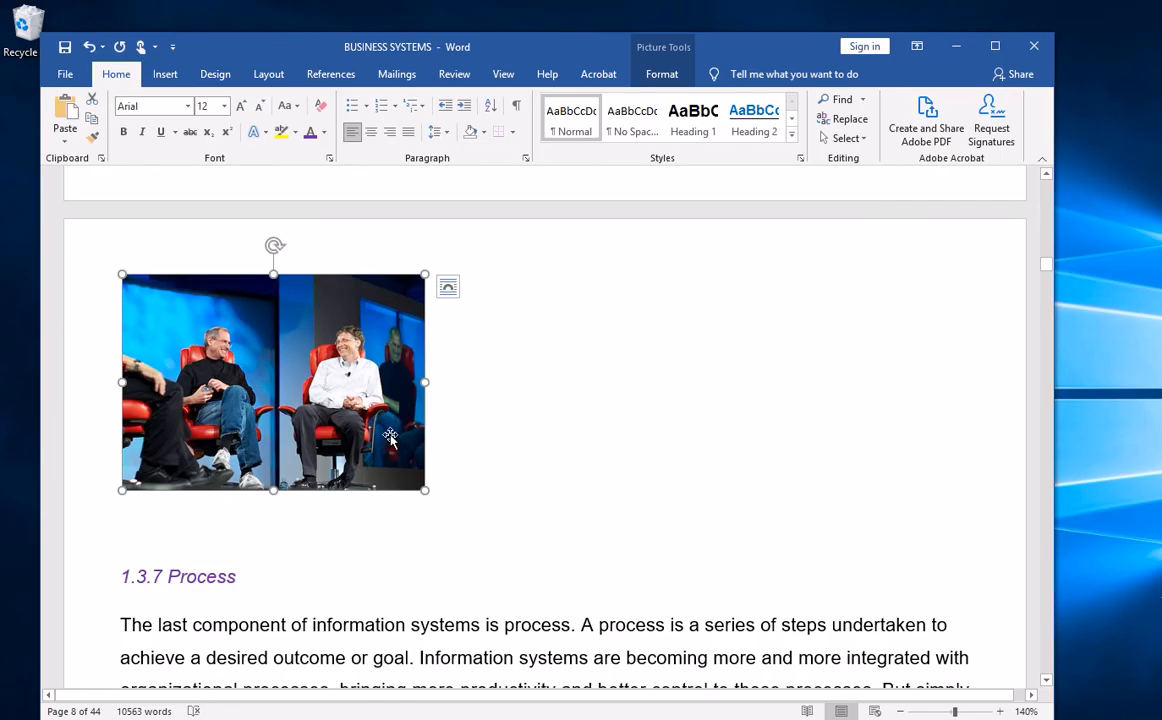
click(331, 76)
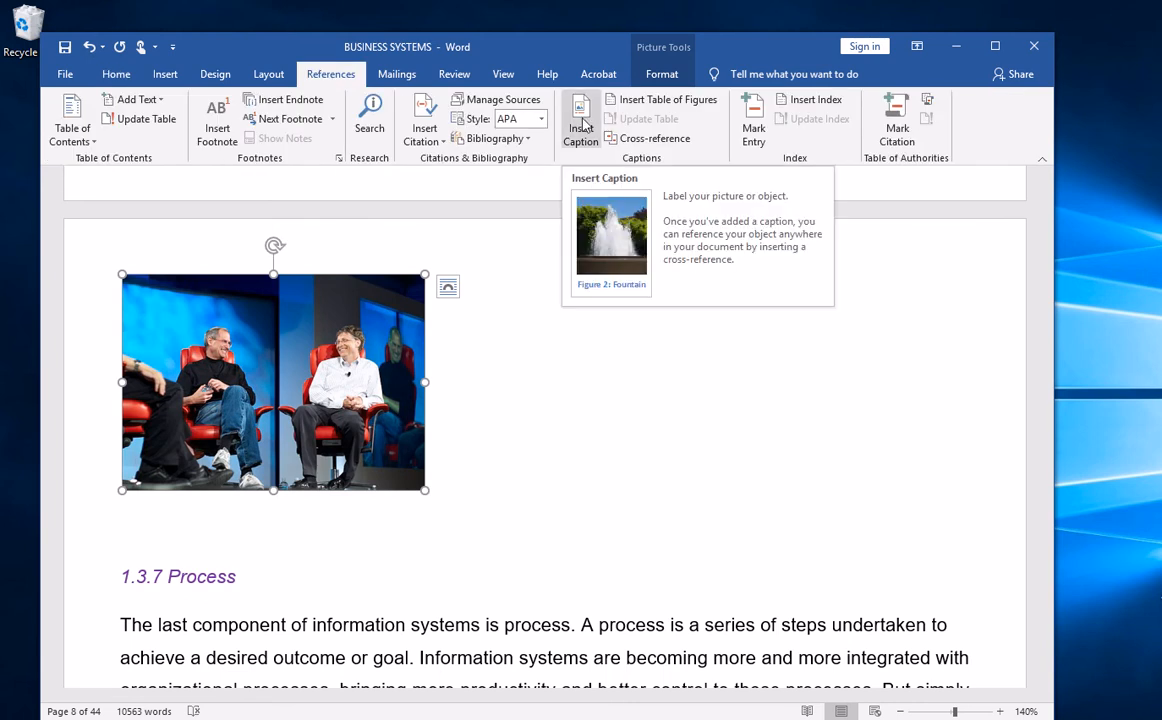
click(582, 125)
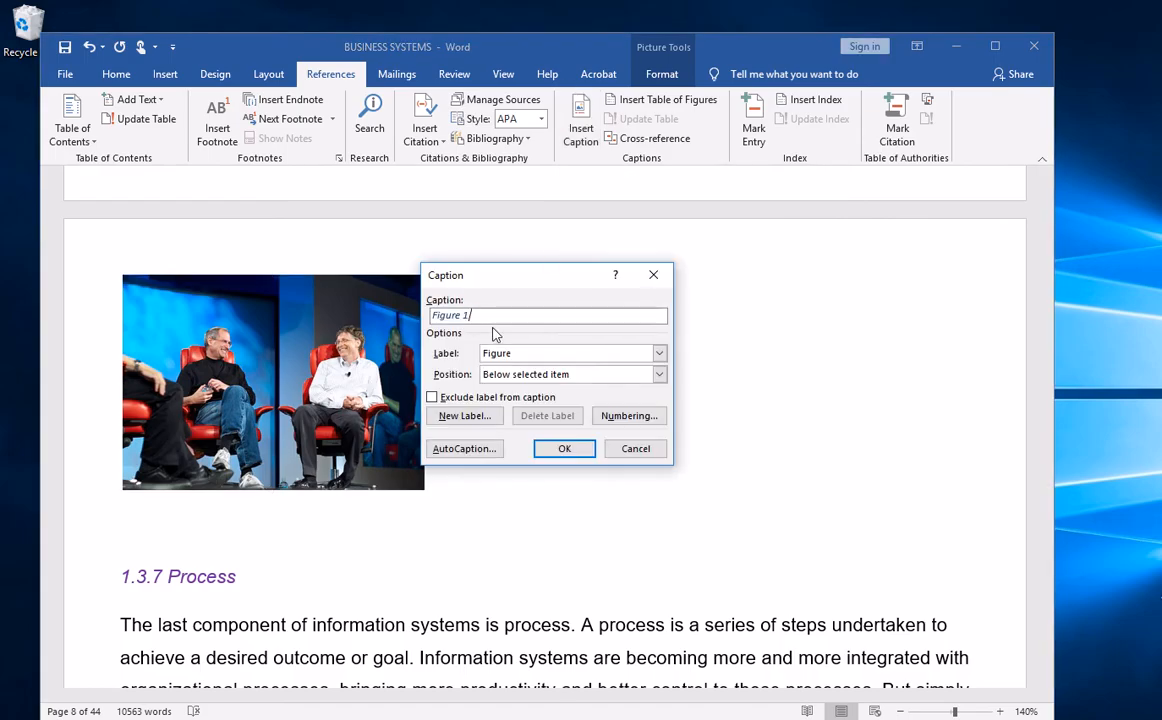
text(:)
key(BackSpace)
text(Discussion by Apple and Microso)
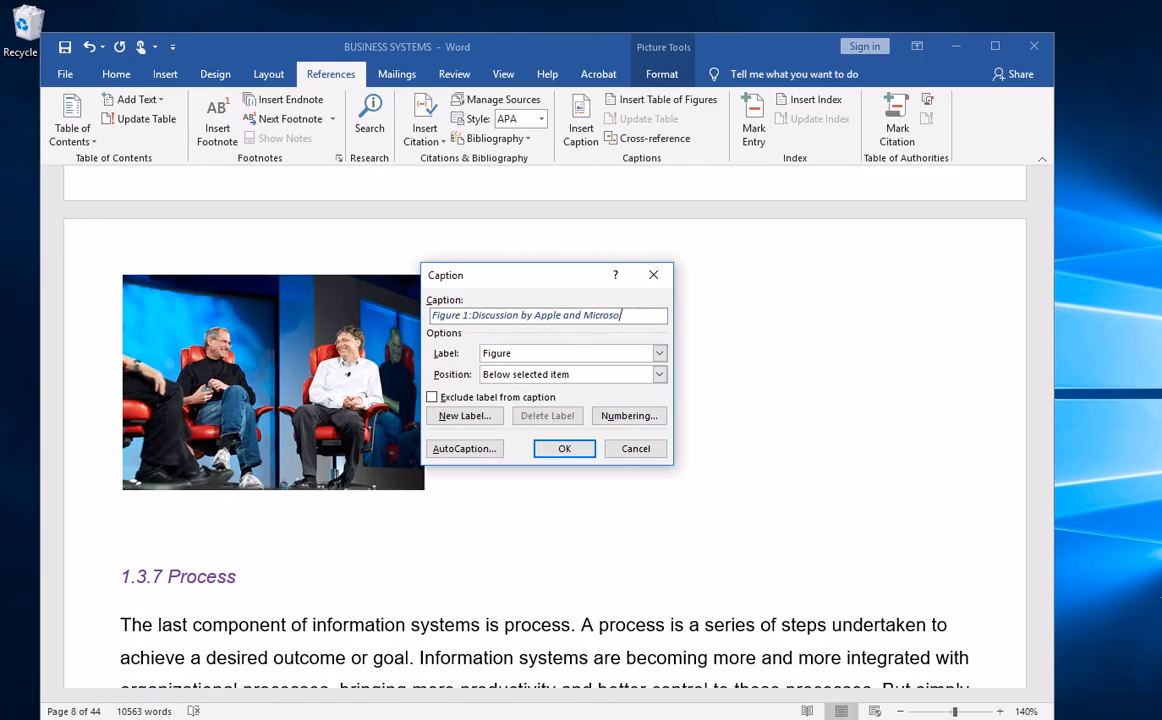
text(ft CEOs)
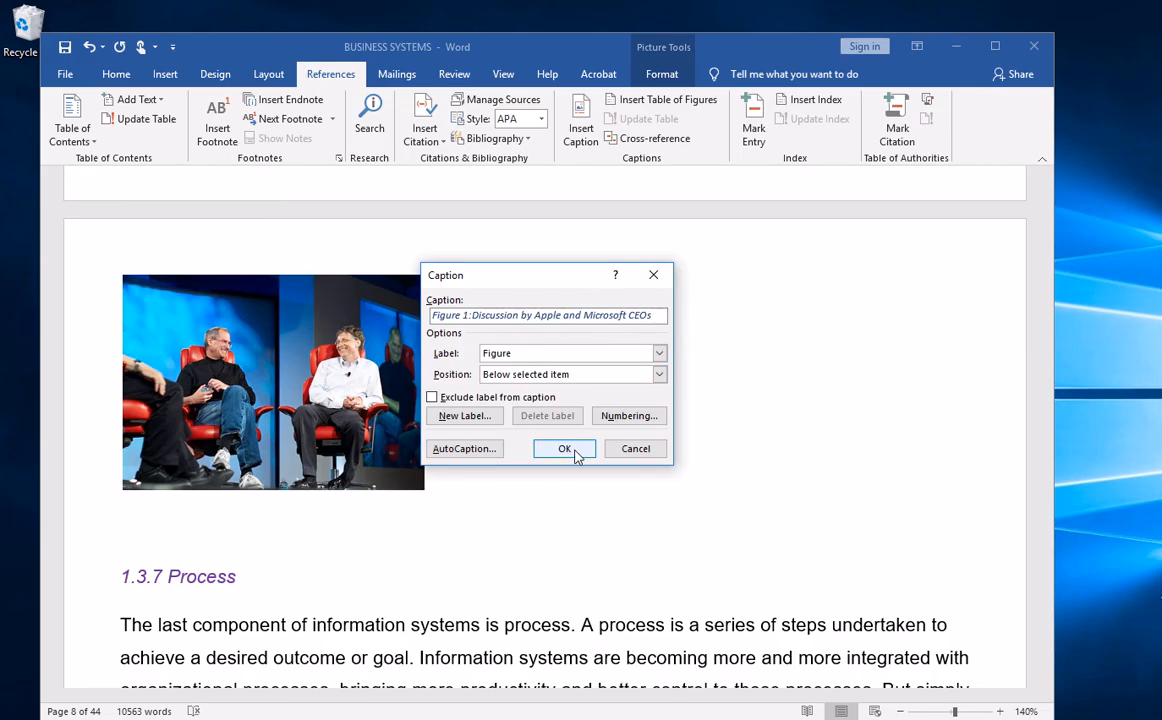
click(565, 449)
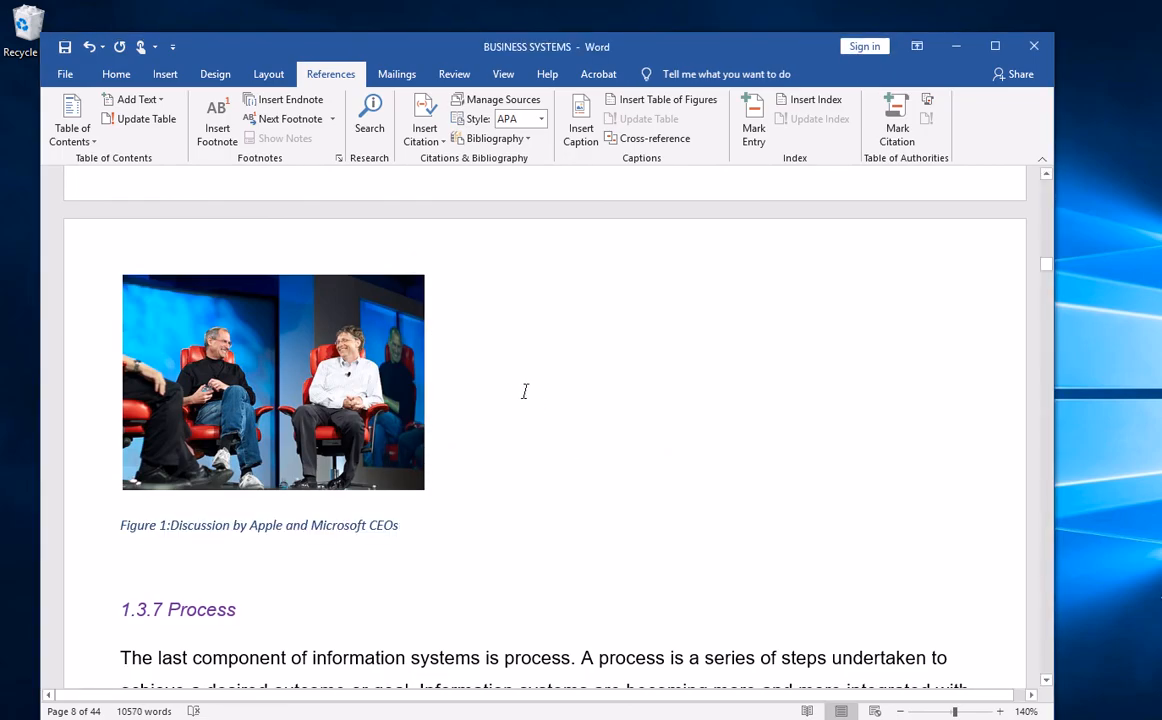
Delete the duplicate picture that overlaps the end of the 1.3.7 Process paragraph.
scroll(525, 391, down, 5)
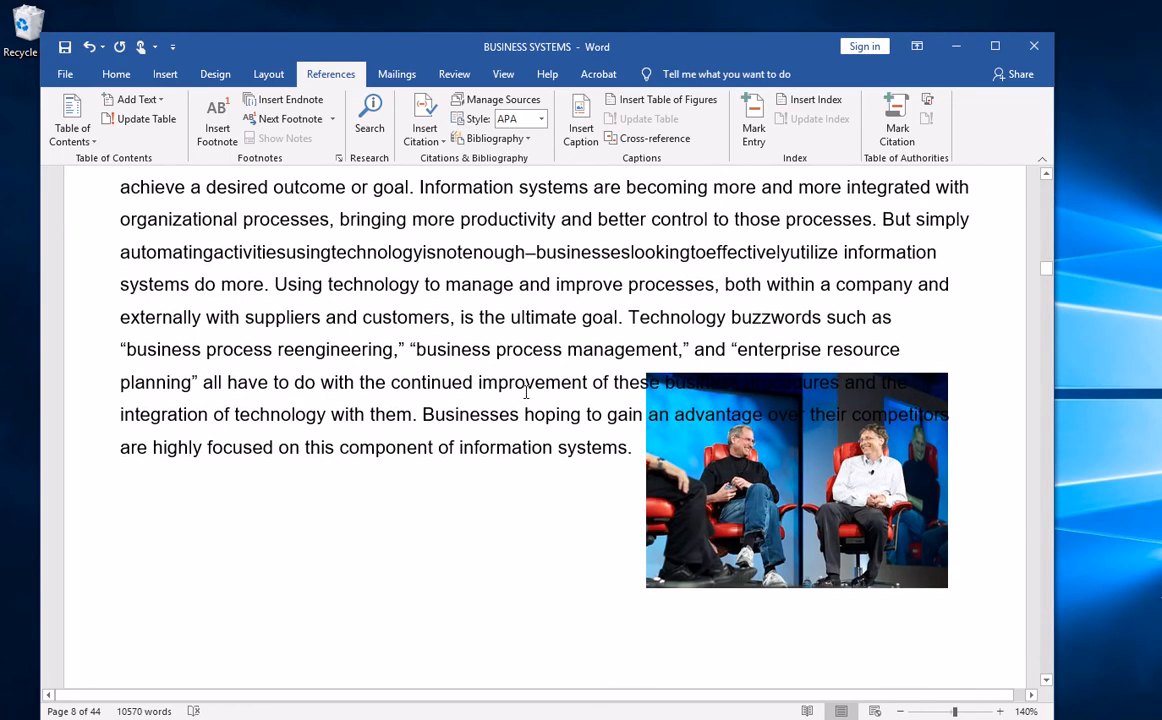
click(770, 455)
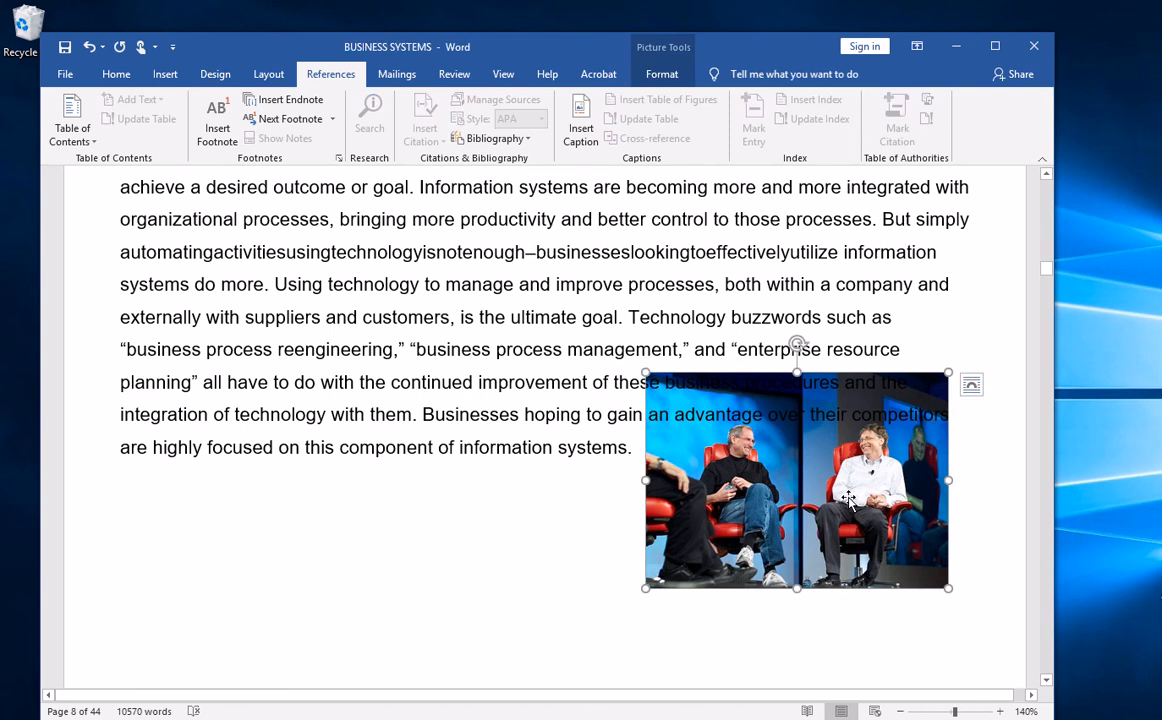
key(Delete)
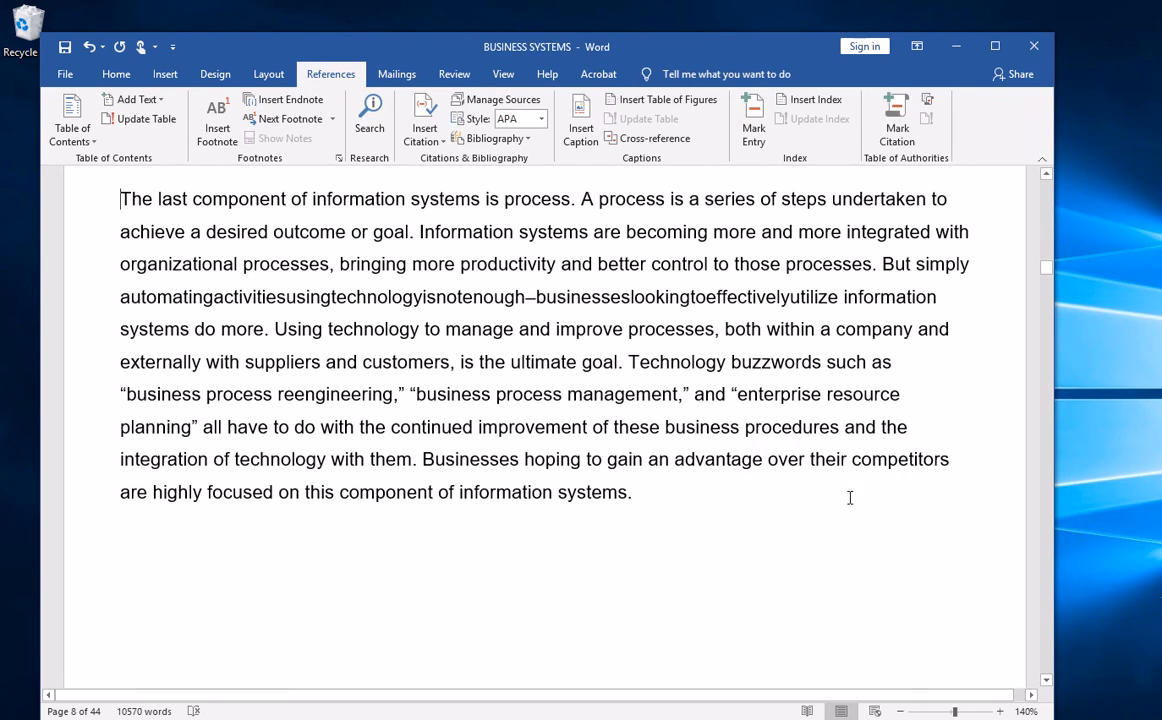
Look through the pages after section 1.3.7 for the next picture or table that needs a caption.
key(Page_Down)
key(Page_Down)
key(Page_Down)
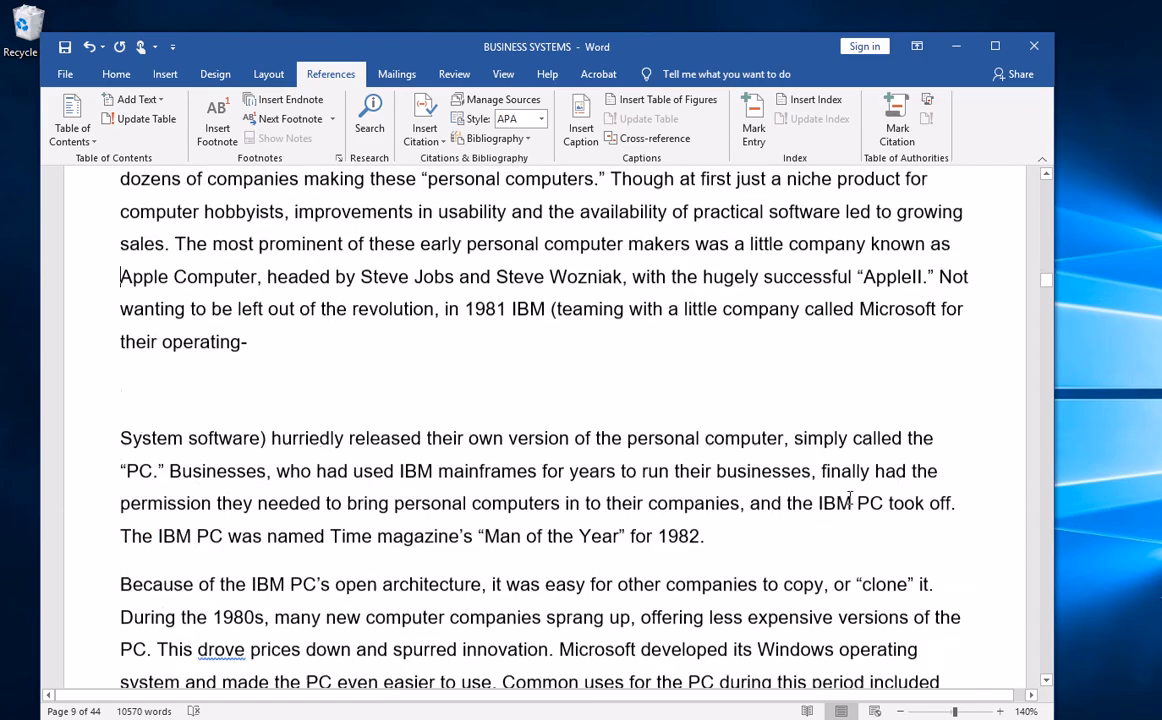
key(Page_Down)
key(Page_Down)
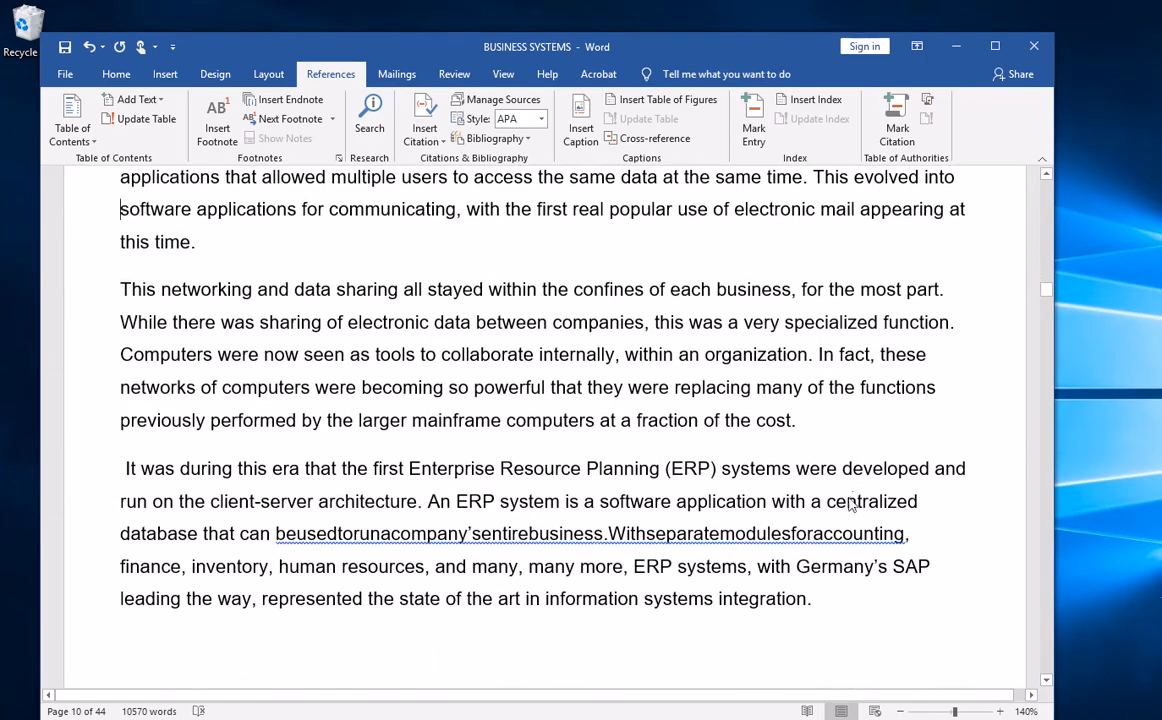
key(Page_Down)
key(Page_Down)
key(Page_Down)
key(Page_Down)
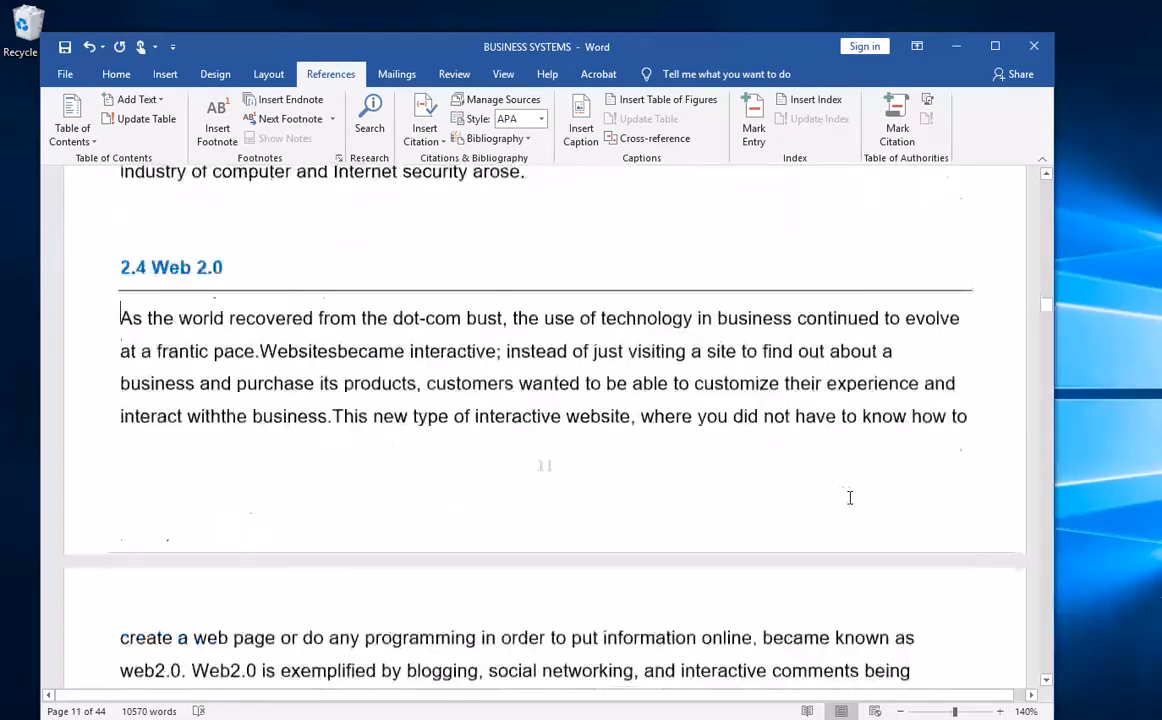
key(Page_Down)
key(Page_Down)
key(Page_Down)
key(Page_Down)
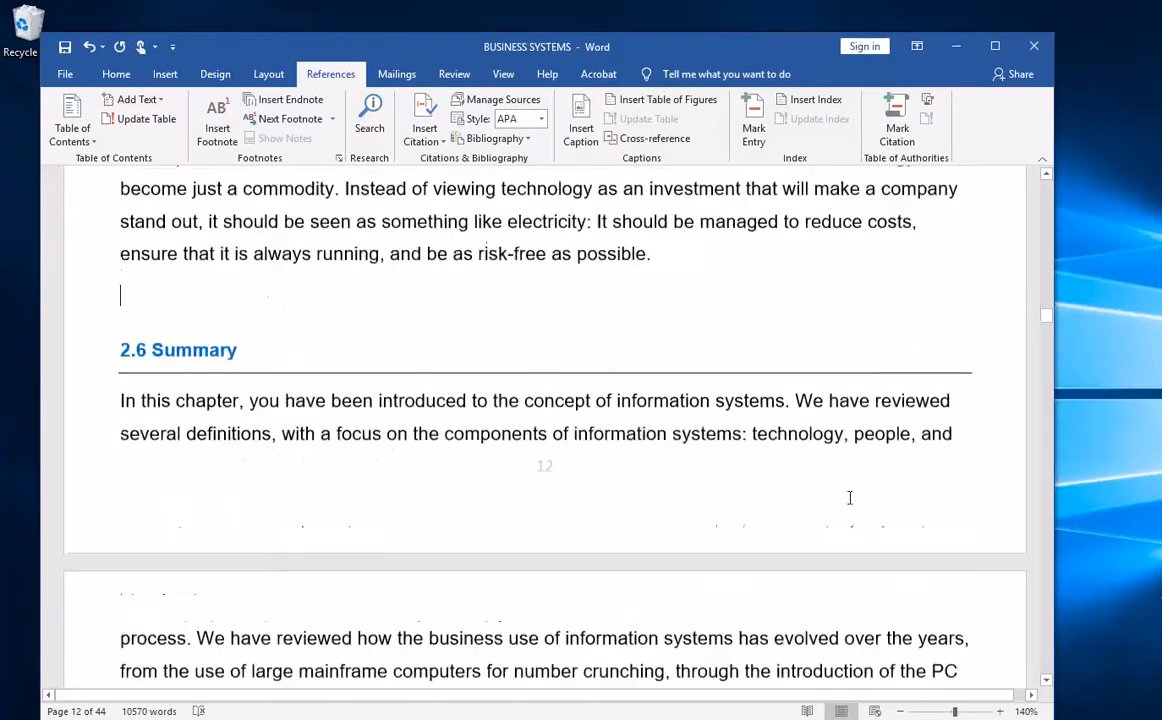
key(Page_Down)
key(Page_Down)
key(Page_Down)
key(Page_Down)
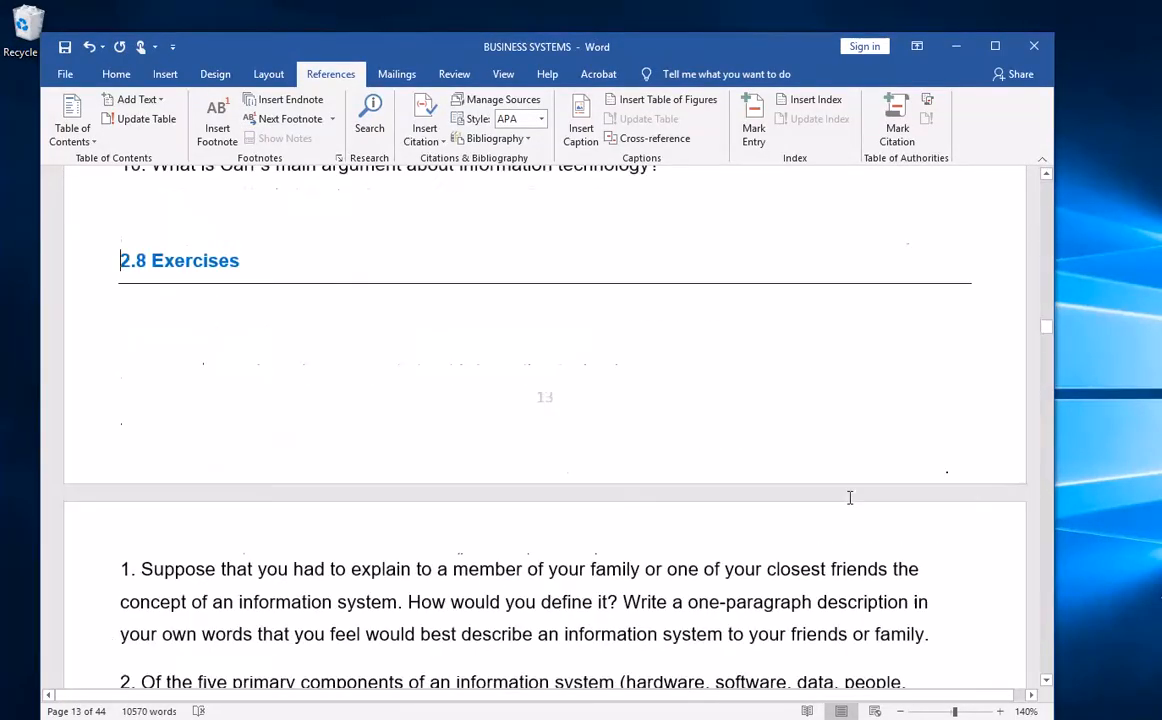
key(Page_Down)
key(Page_Down)
key(Page_Down)
key(Page_Down)
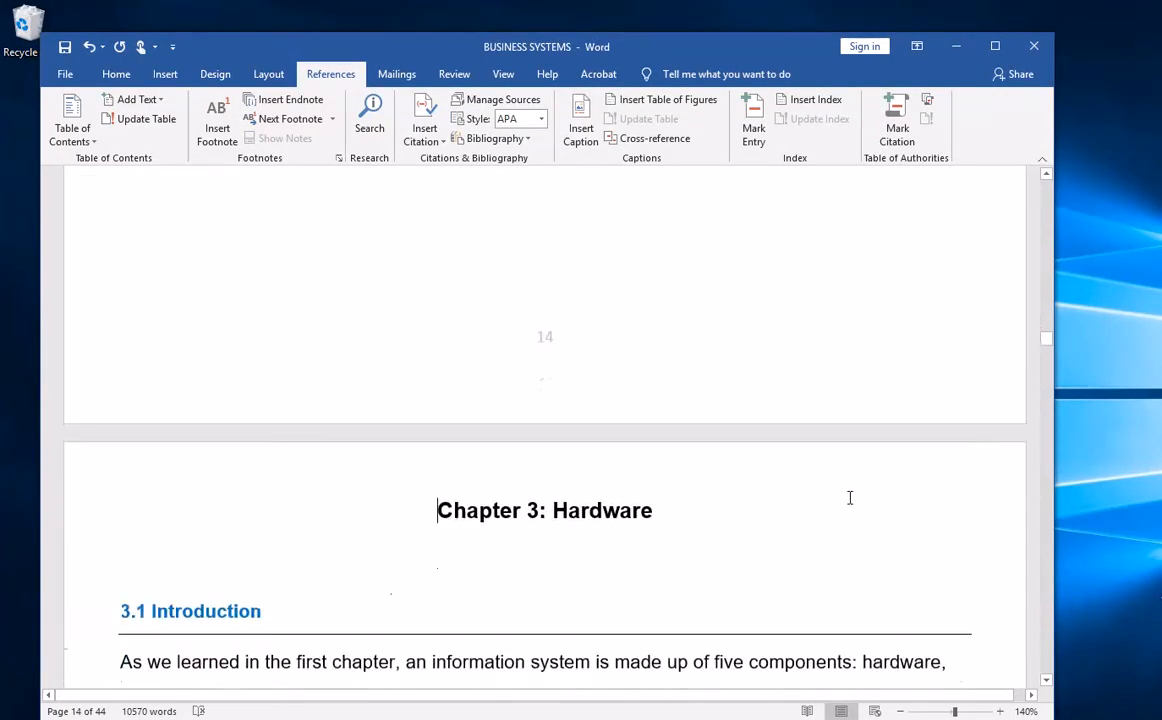
key(Page_Down)
key(Page_Down)
key(Page_Down)
key(Page_Down)
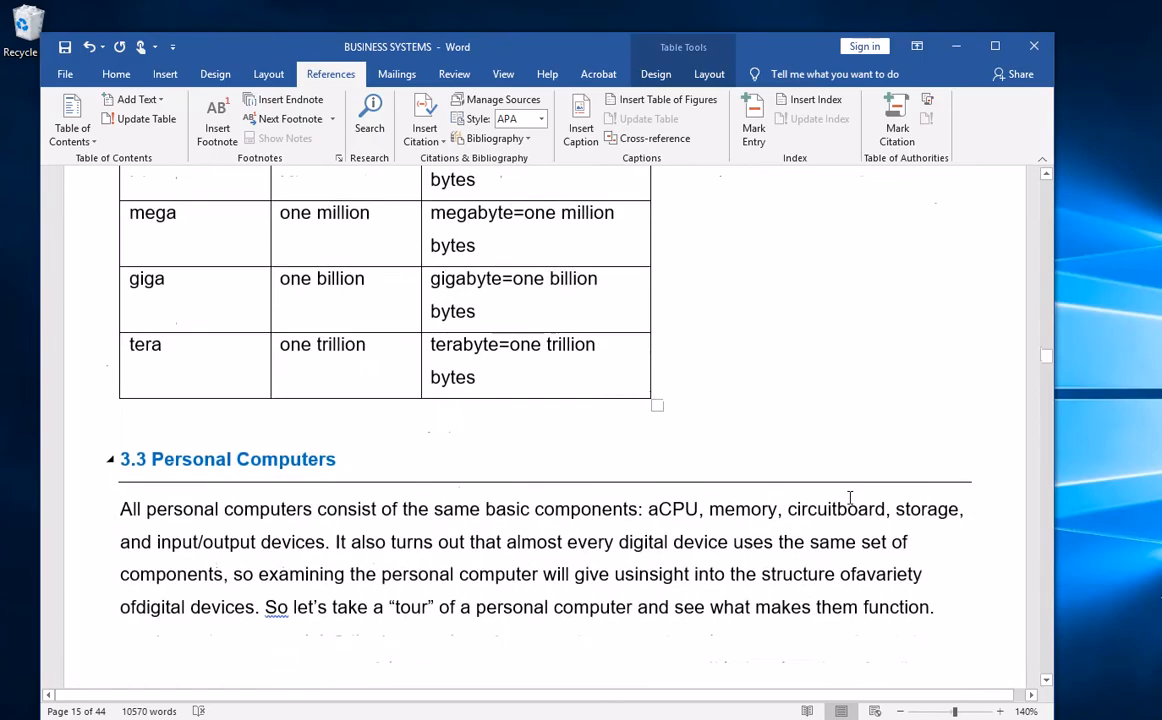
scroll(457, 281, up, 2)
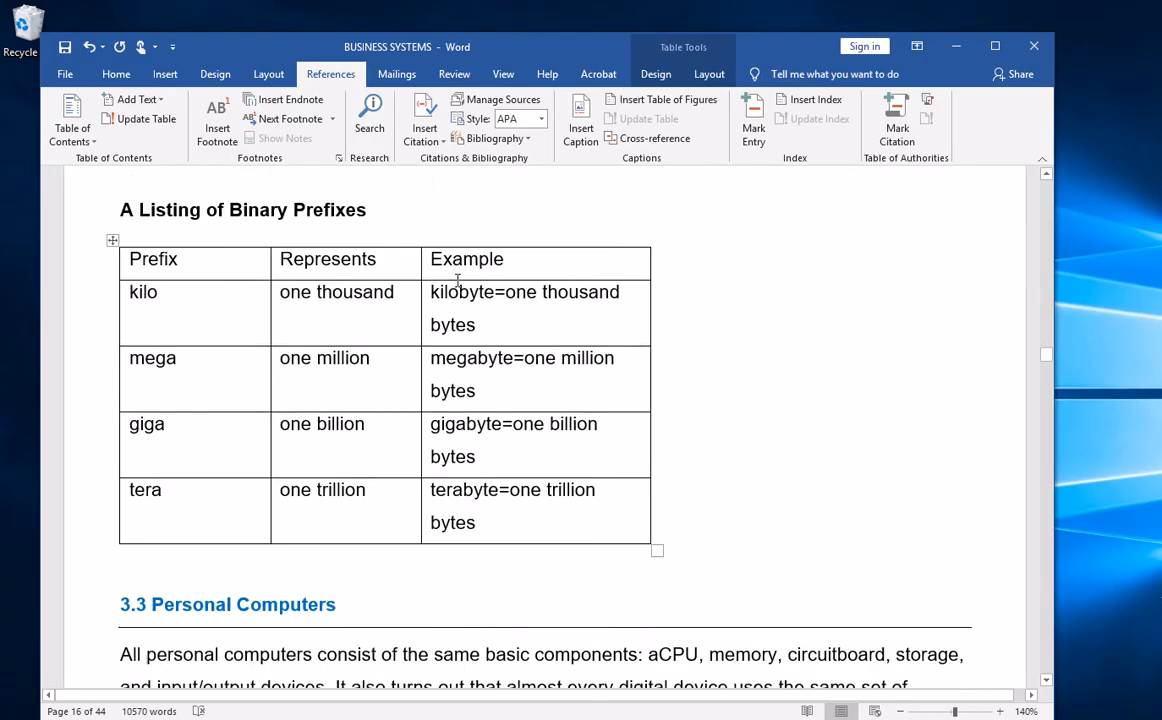
scroll(457, 281, up, 2)
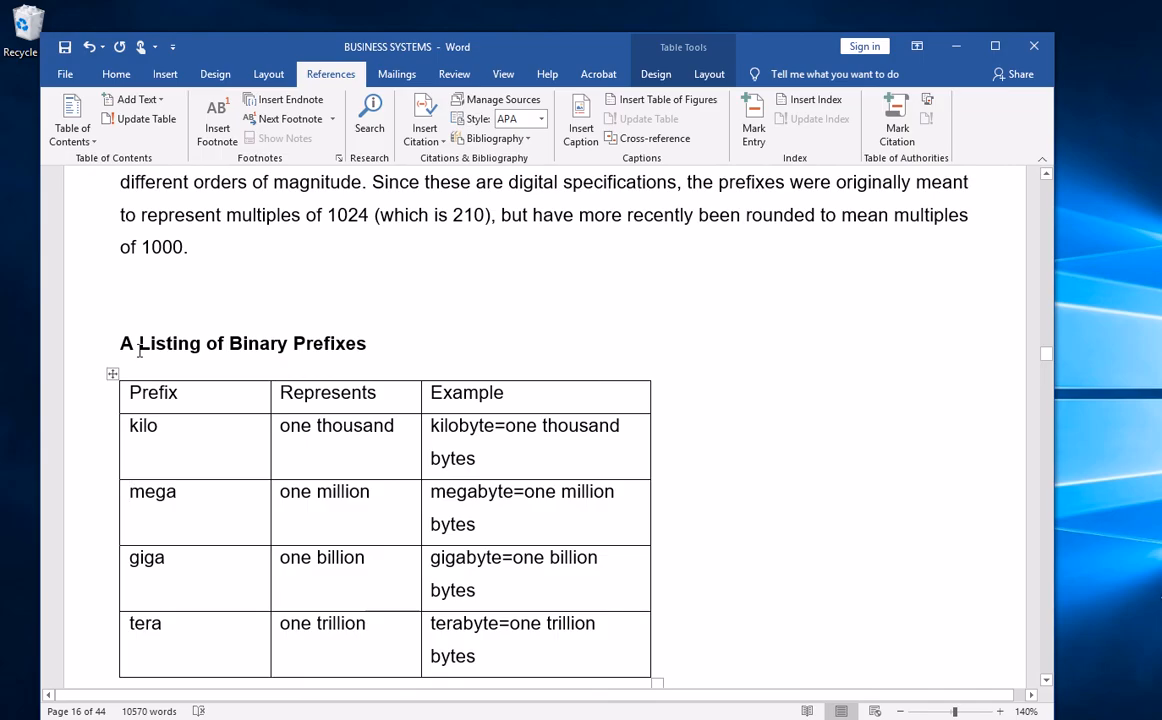
Copy the title "A Listing of Binary Prefixes" above the table, then delete it along with its empty line.
click(368, 343)
drag(368, 343, 124, 346)
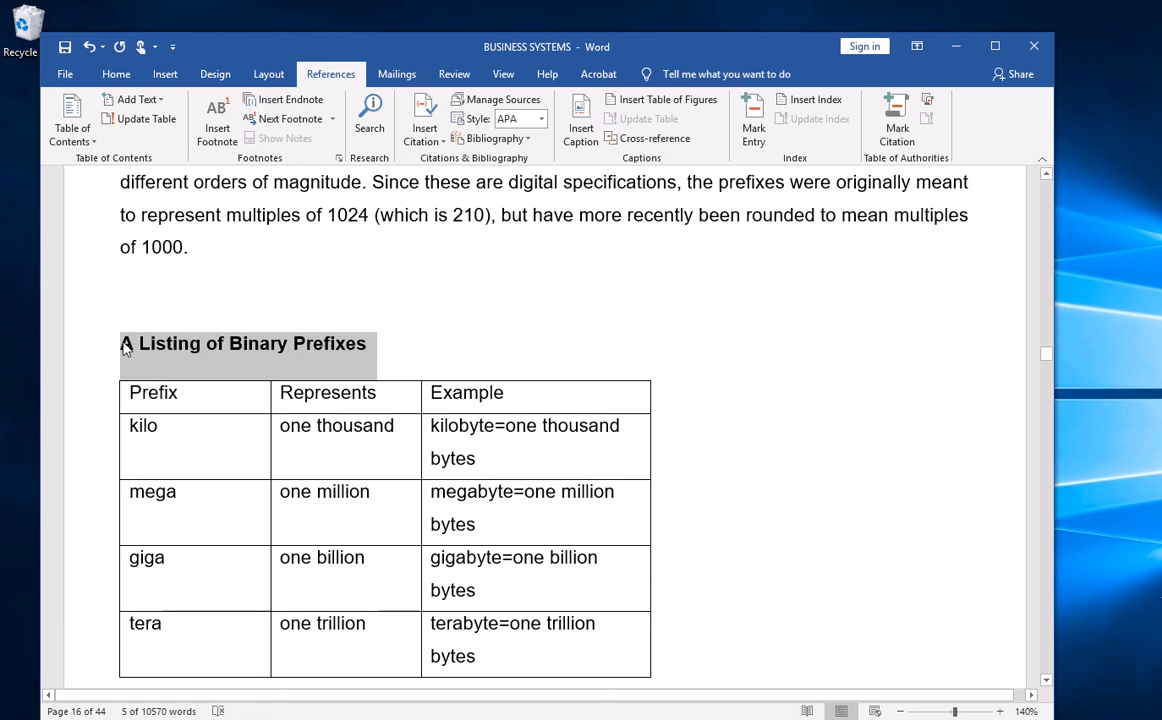
click(386, 357)
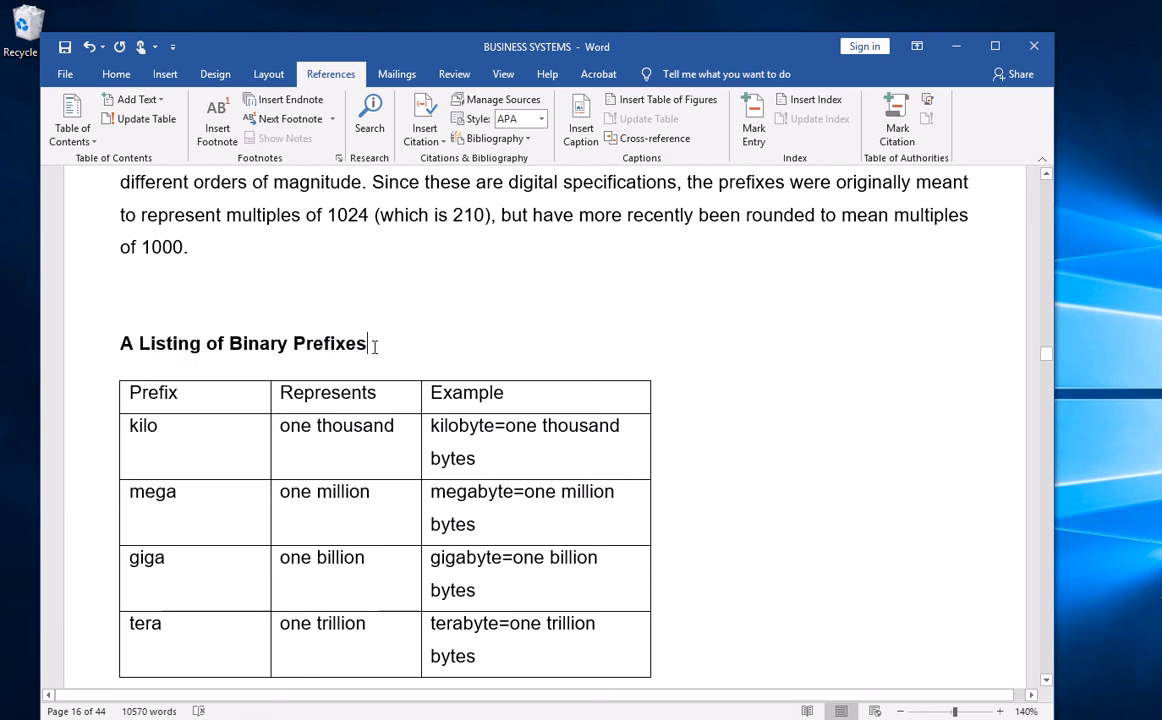
drag(373, 346, 126, 345)
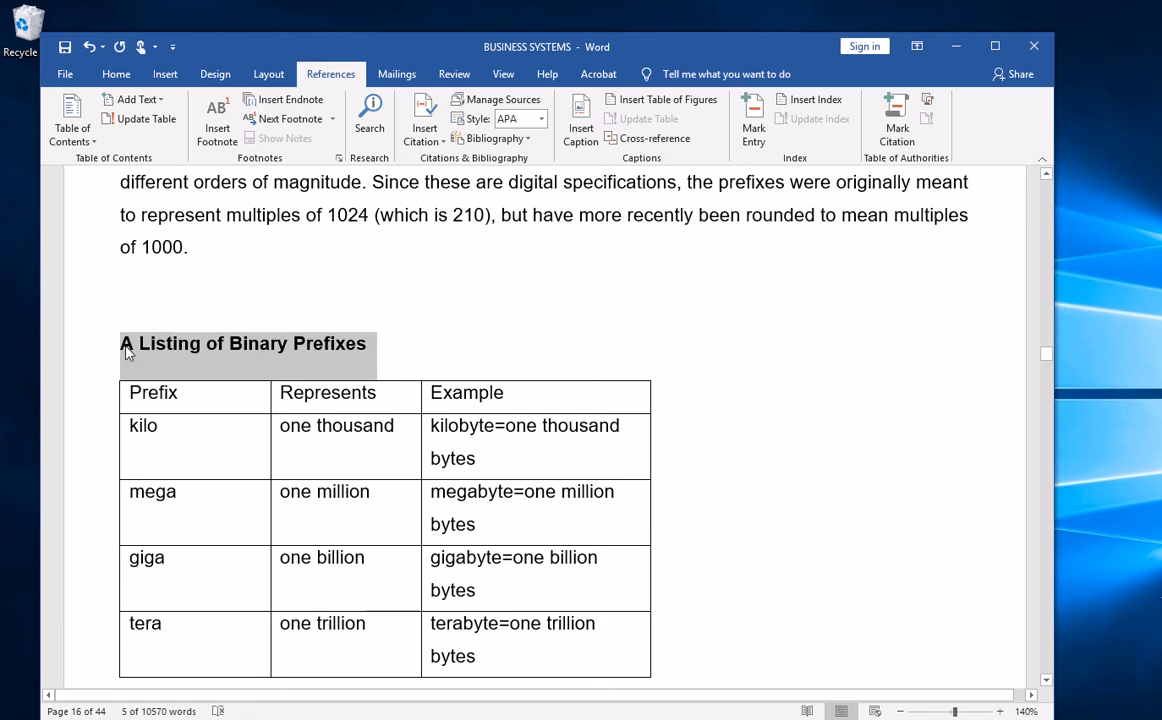
right_click(190, 352)
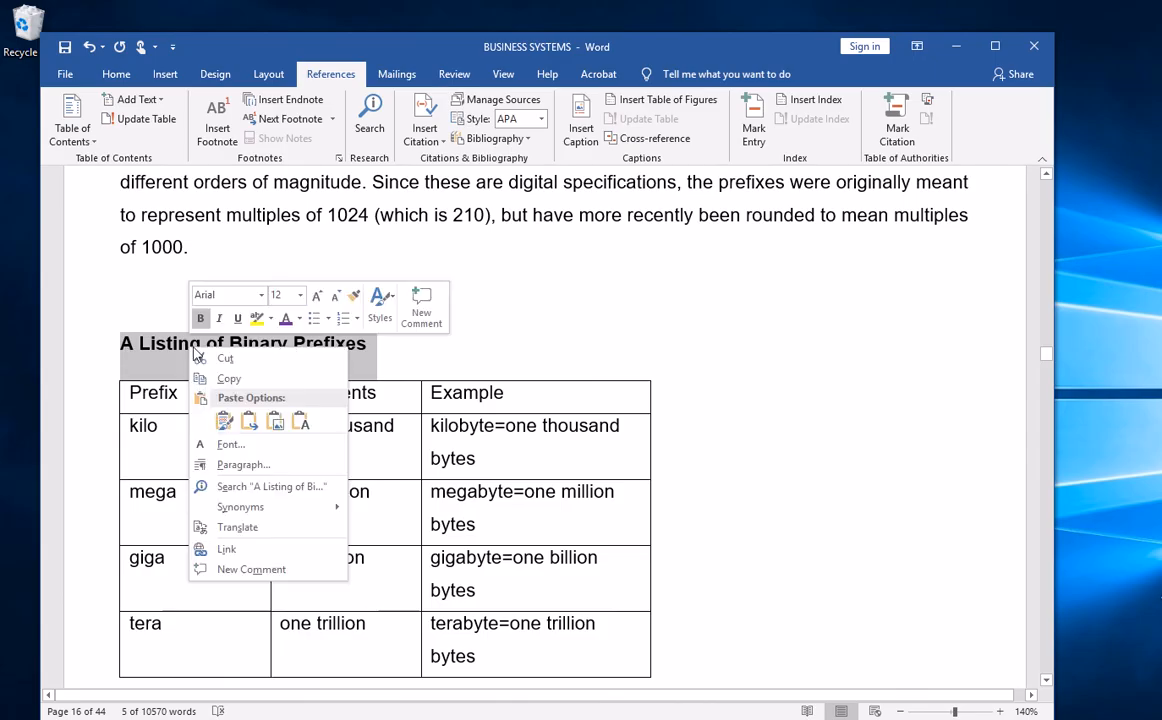
click(240, 378)
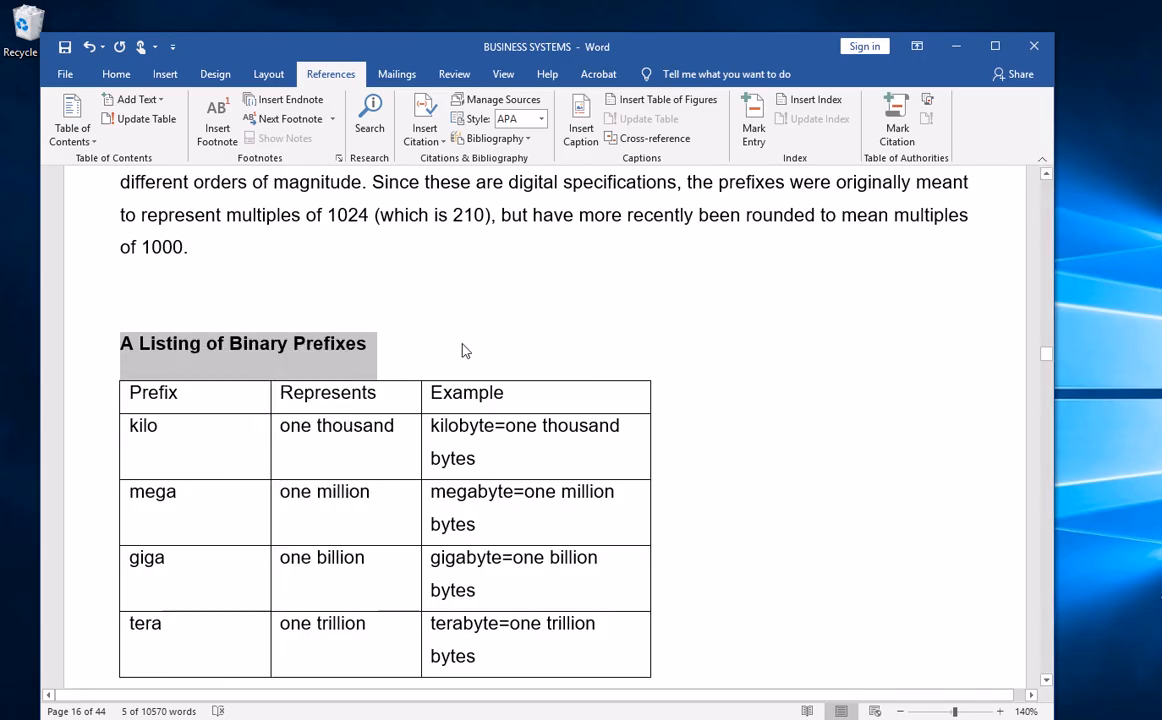
key(Delete)
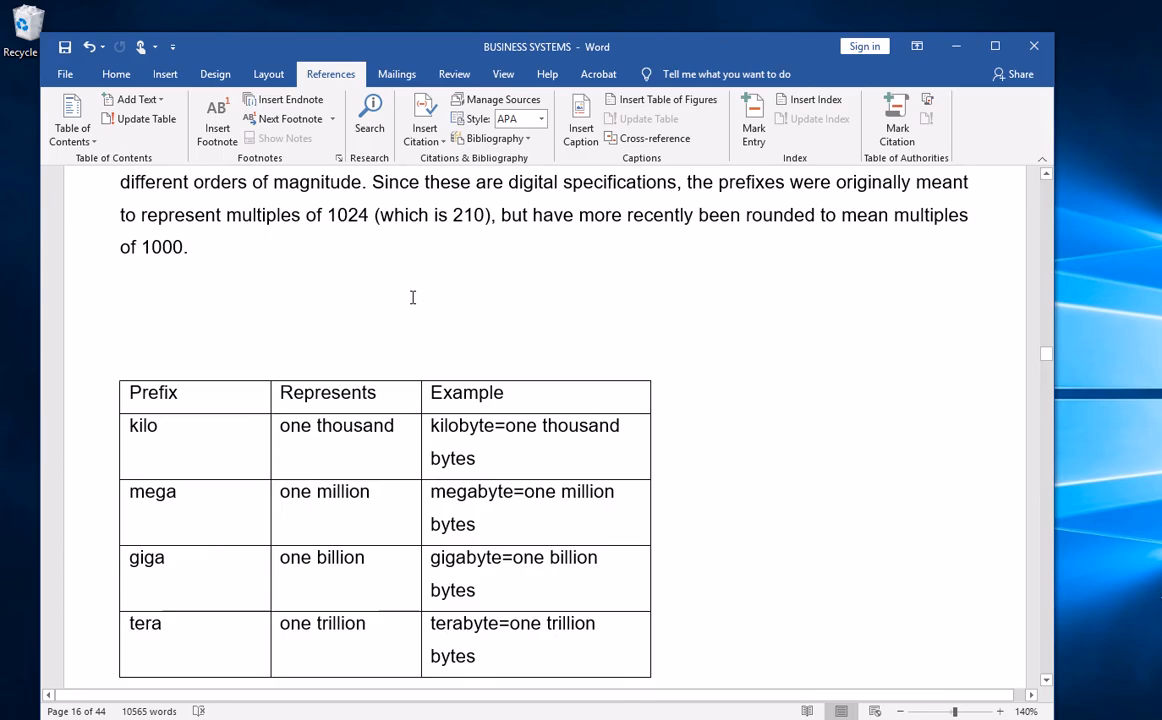
key(Delete)
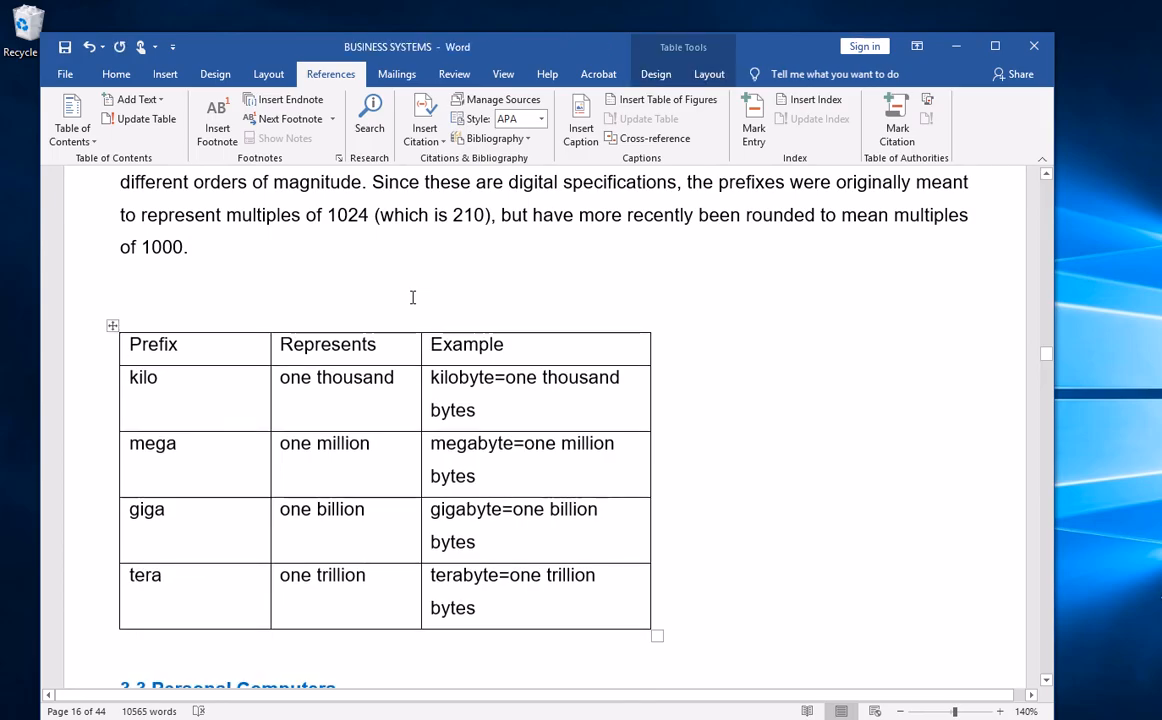
Insert the caption "Table 1: A Listing of Binary Prefixes" above the prefix table, using the Table label.
click(112, 328)
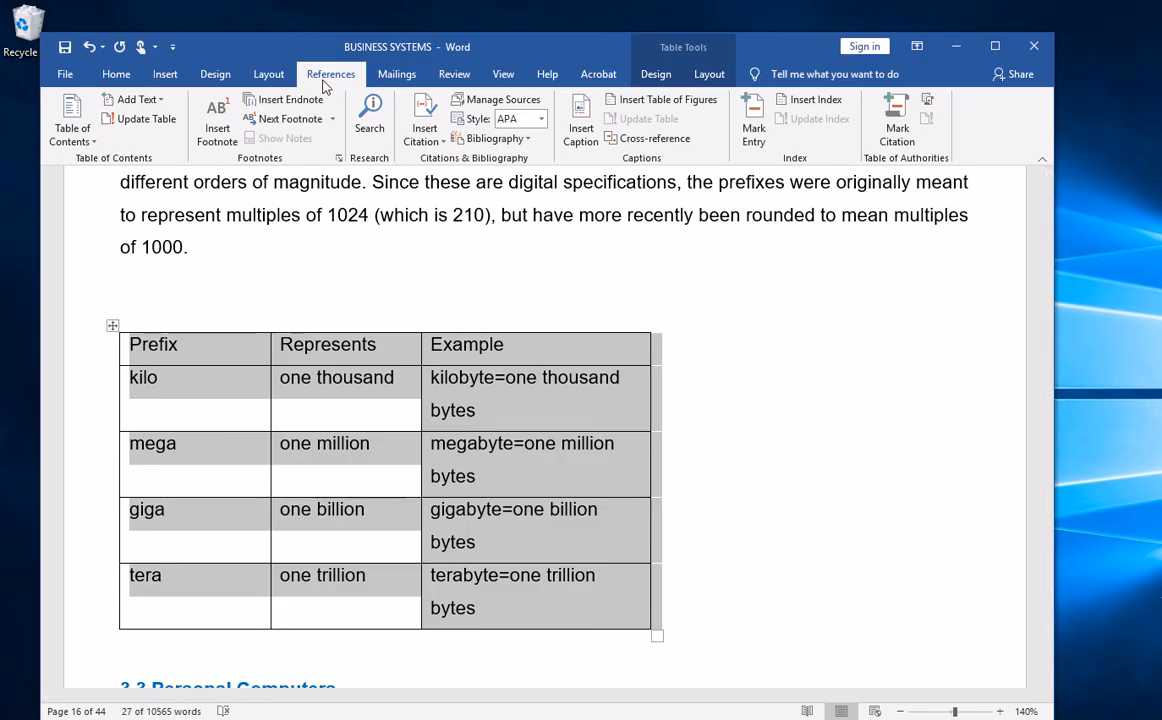
click(587, 130)
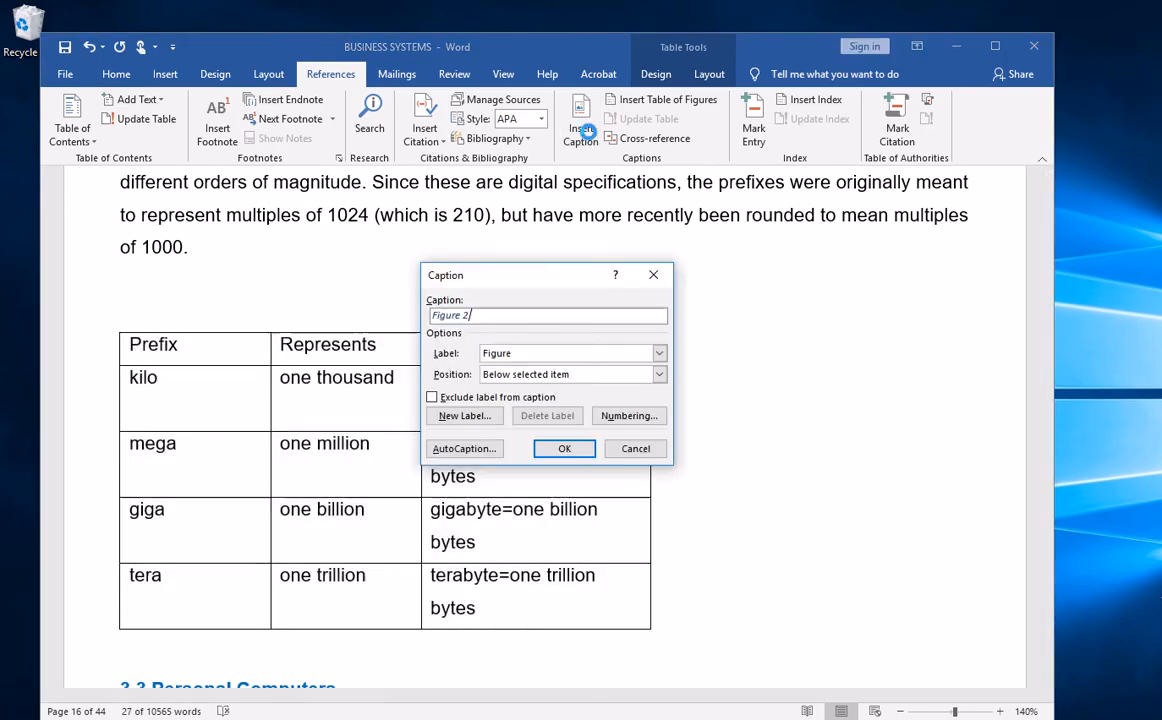
click(463, 316)
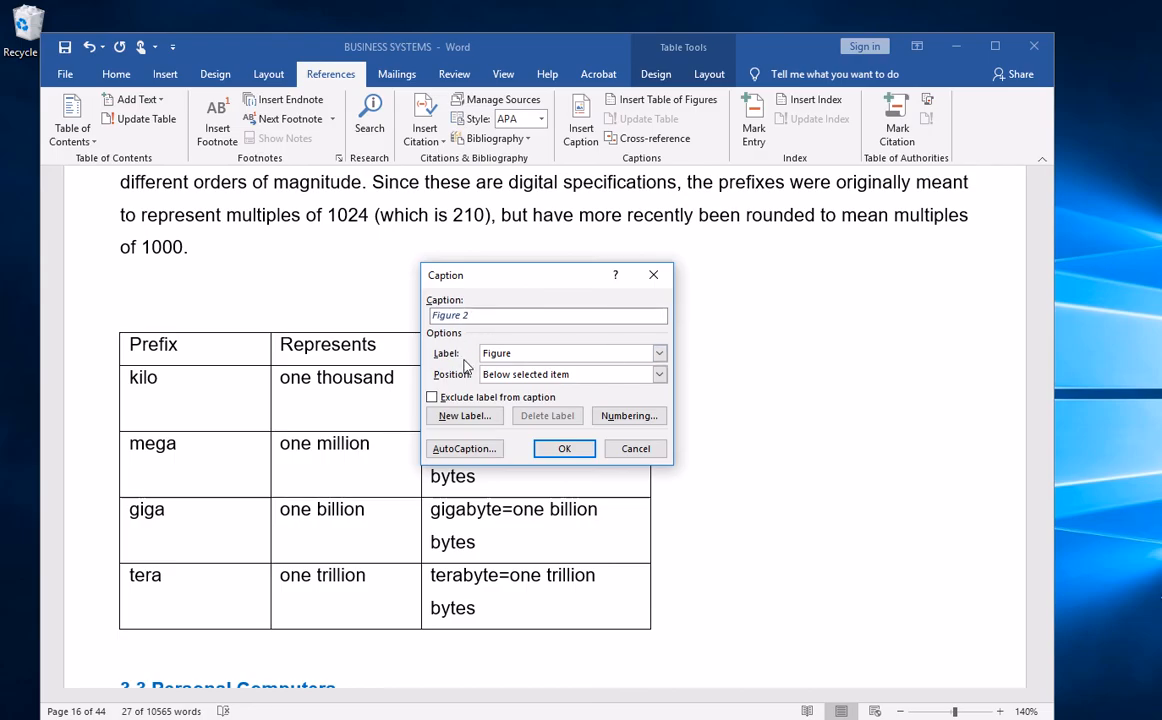
click(658, 354)
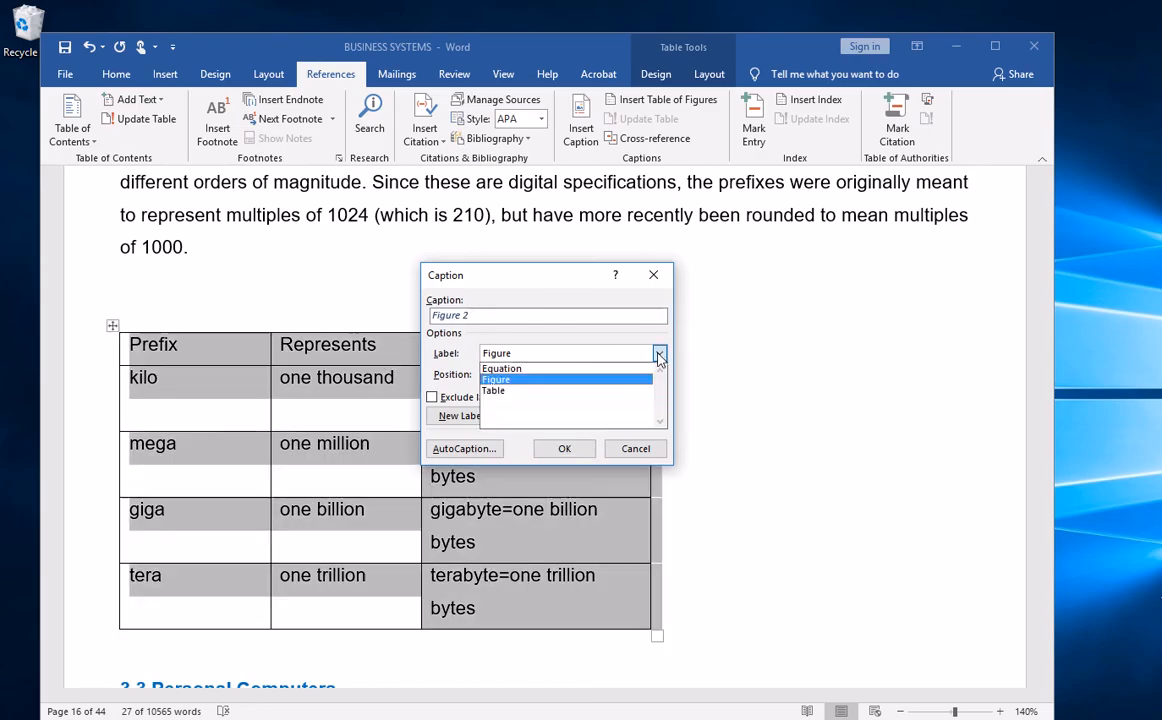
click(498, 395)
click(478, 318)
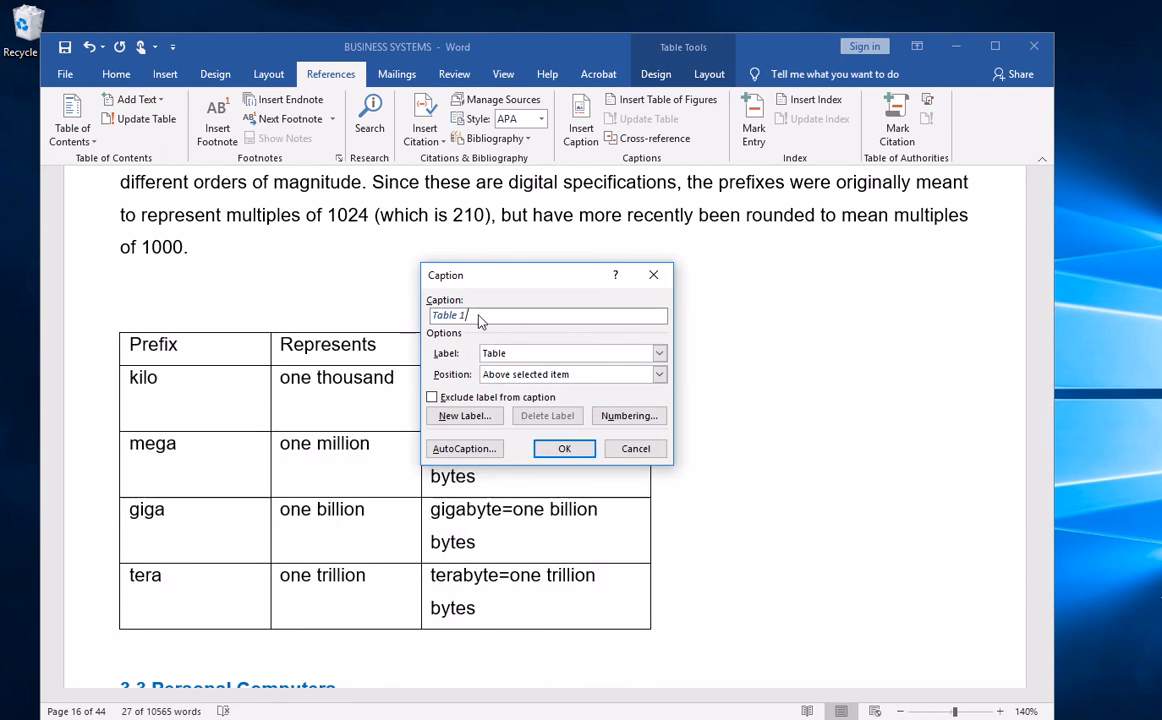
text(:)
key(ctrl+v)
click(469, 315)
click(576, 448)
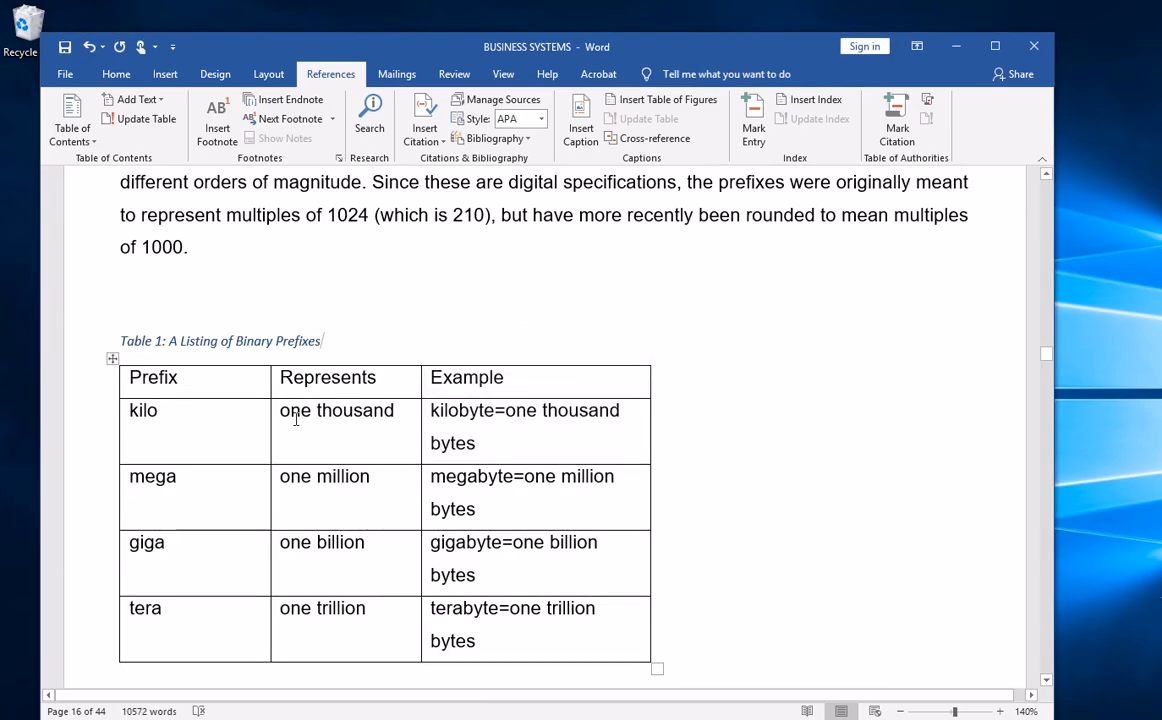
Look through the pages after the binary prefixes table for the next picture or table that needs a caption.
scroll(294, 416, down, 3)
scroll(296, 419, up, 2)
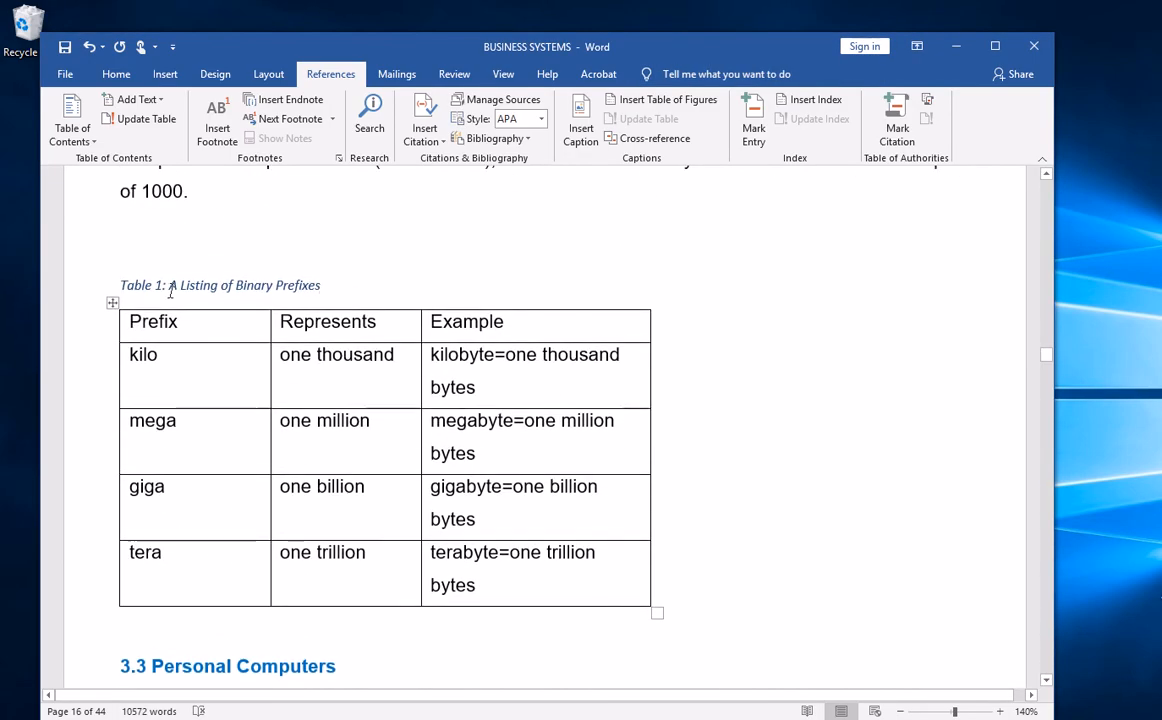
scroll(272, 303, down, 6)
scroll(202, 308, up, 2)
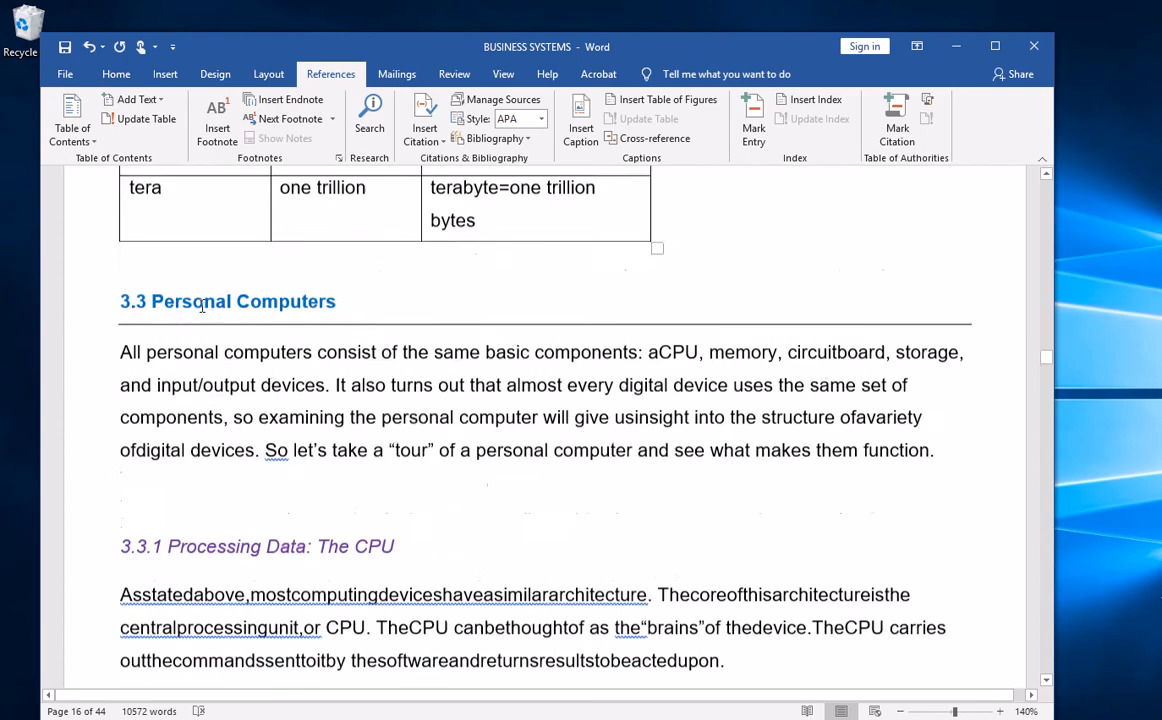
scroll(201, 306, down, 1)
scroll(202, 306, up, 1)
scroll(202, 306, down, 1)
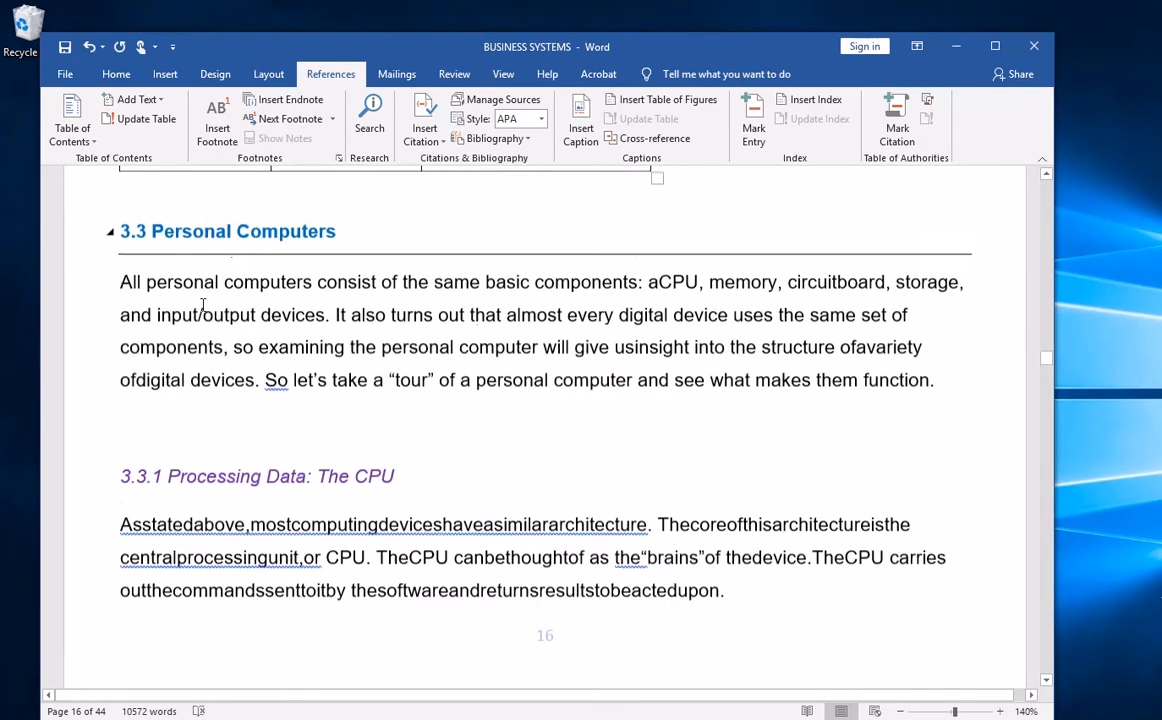
scroll(203, 295, up, 1)
scroll(205, 280, down, 10)
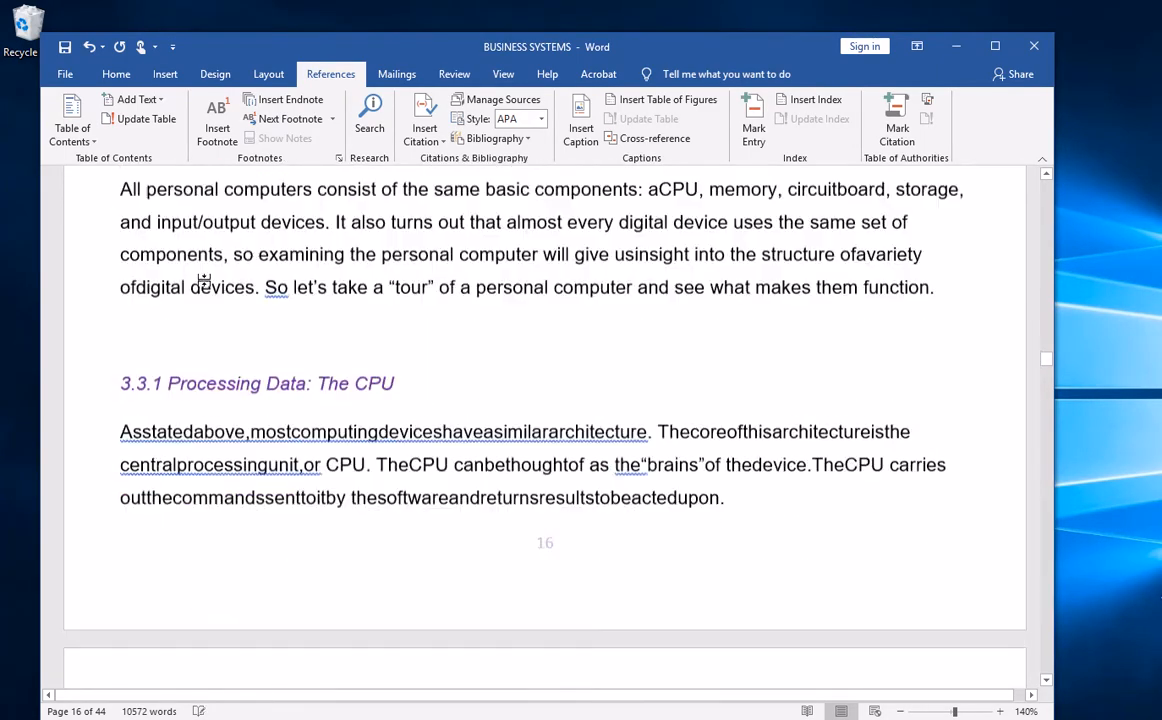
key(Page_Down)
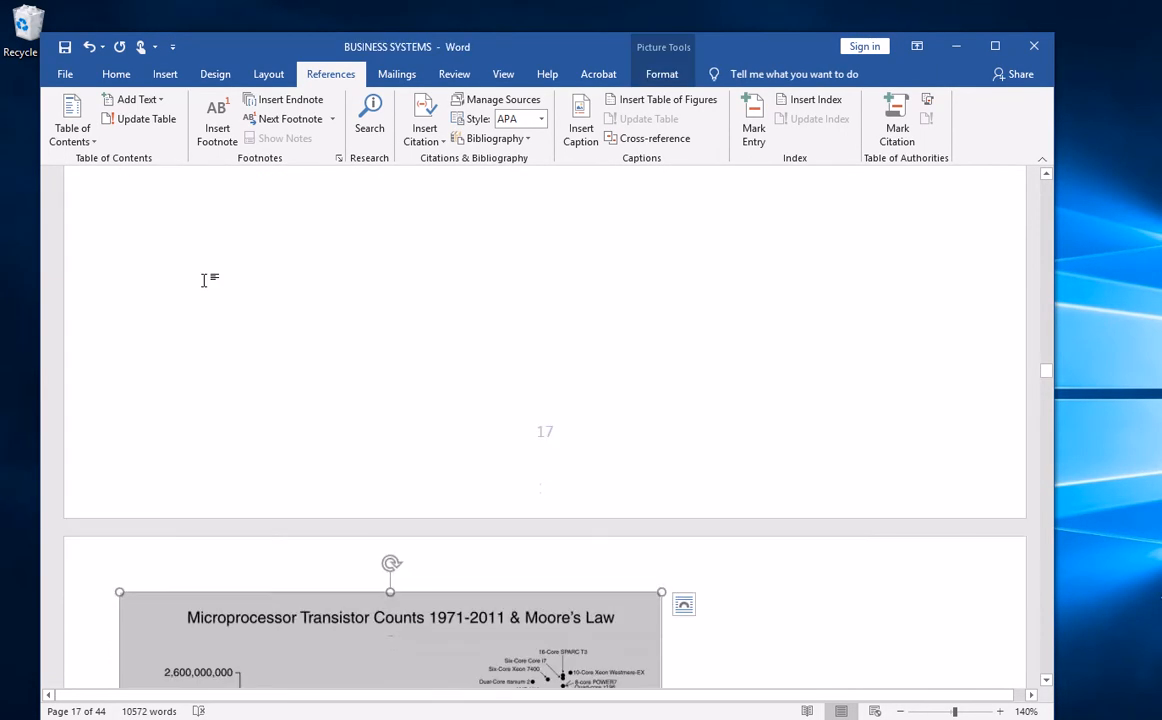
scroll(203, 280, down, 10)
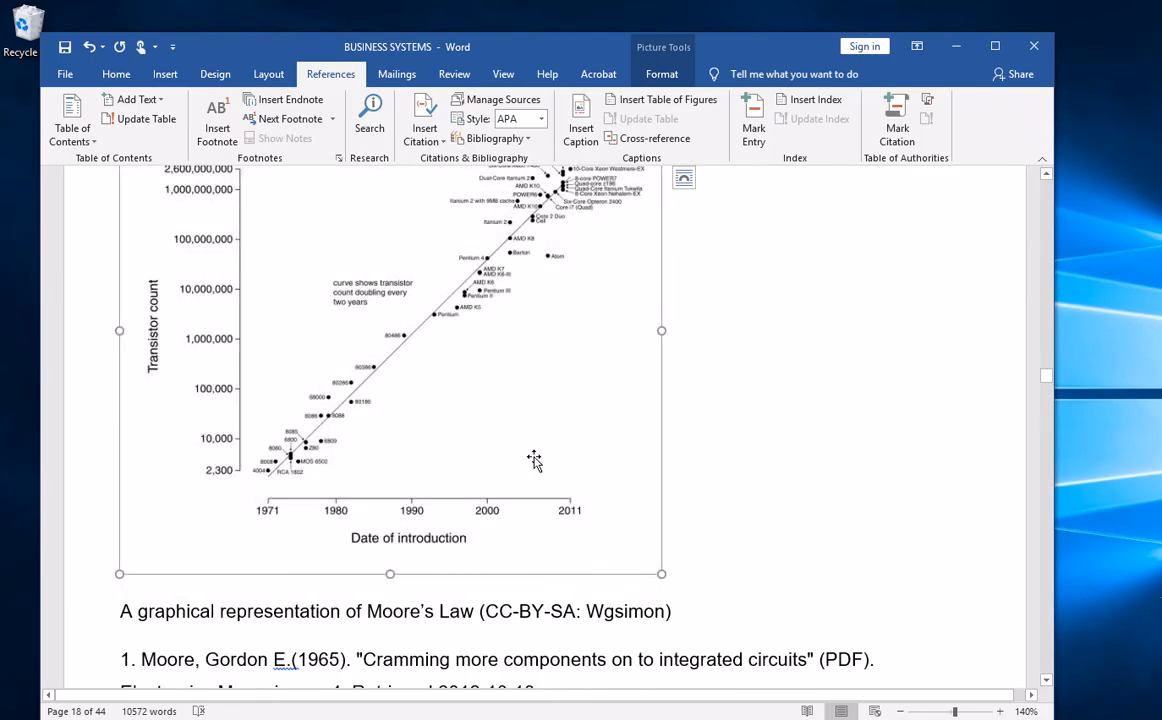
scroll(566, 472, up, 3)
scroll(566, 472, up, 15)
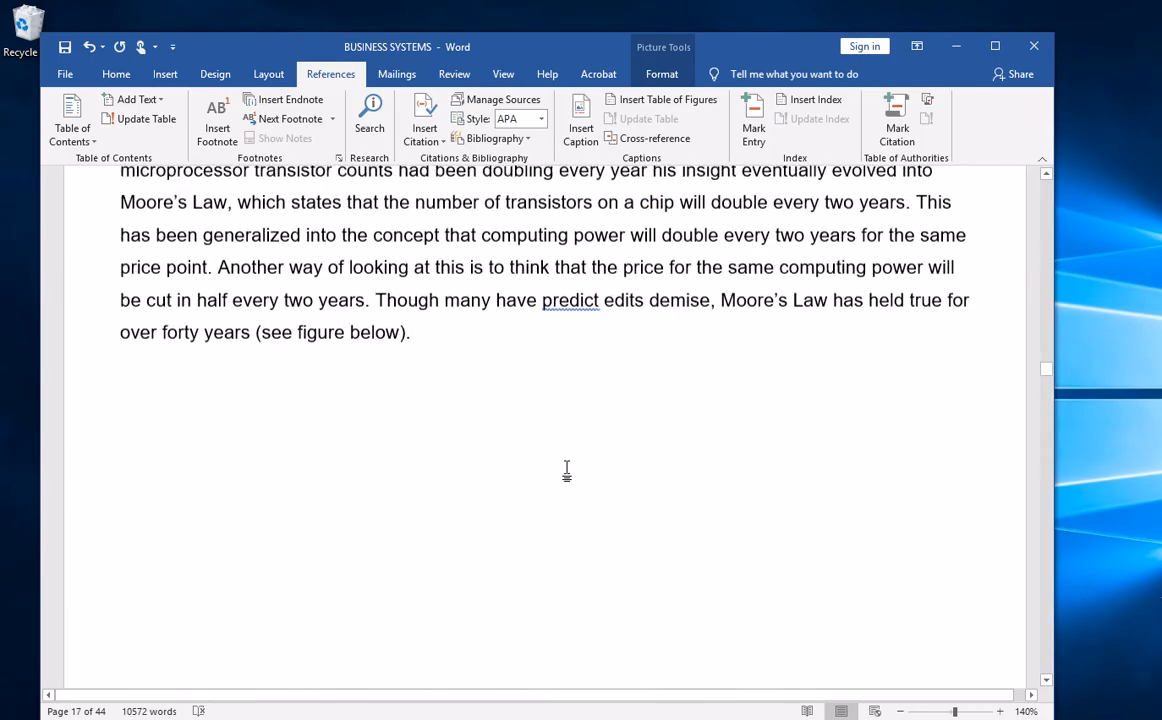
scroll(568, 468, up, 6)
scroll(566, 469, down, 15)
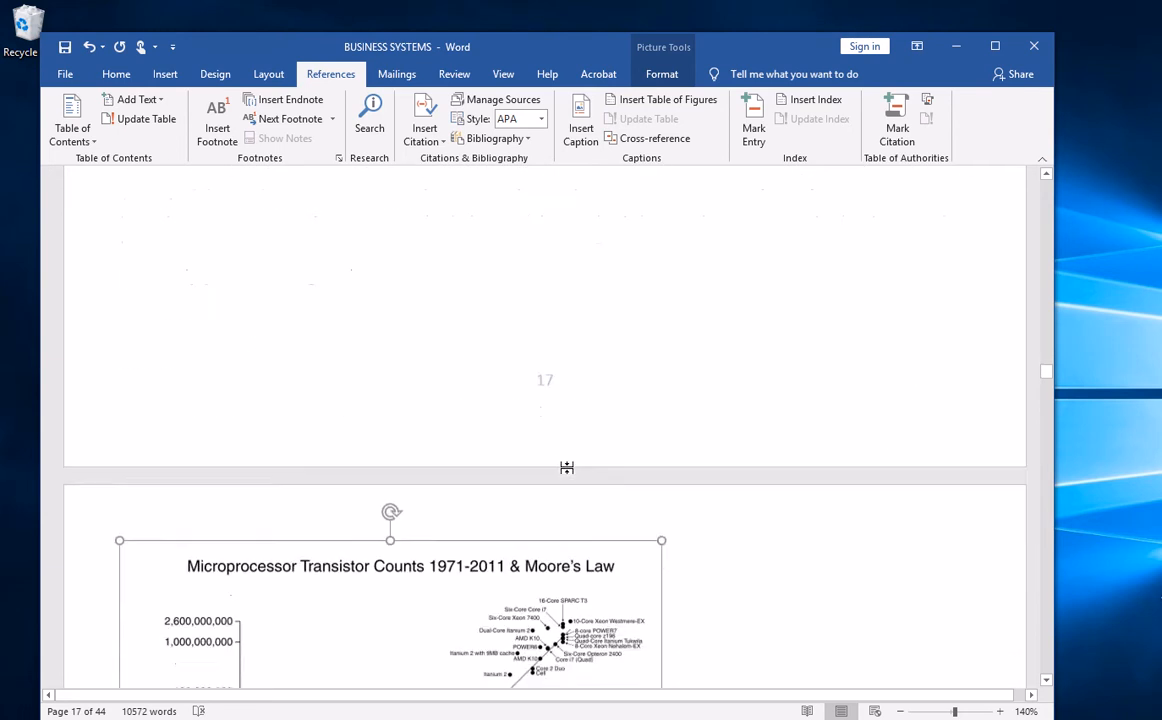
scroll(316, 412, down, 11)
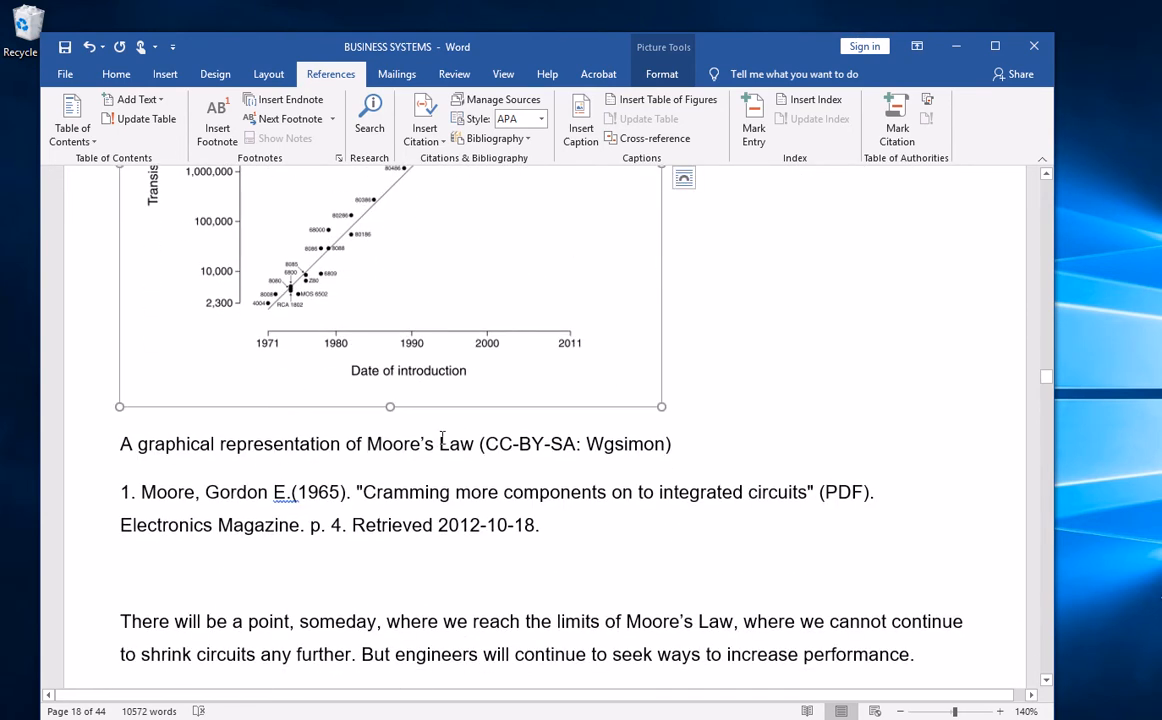
Copy the line "A graphical representation of Moore's Law" with its licence credit below the chart, then delete that line.
drag(678, 448, 117, 437)
key(ctrl+c)
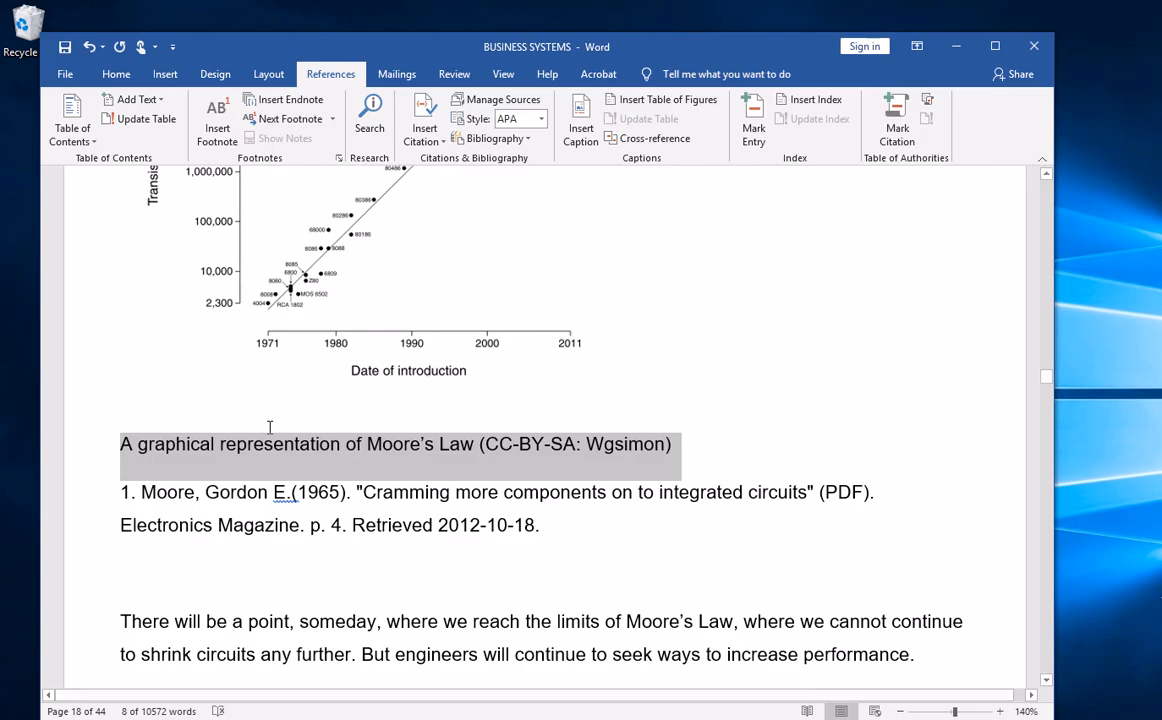
key(Delete)
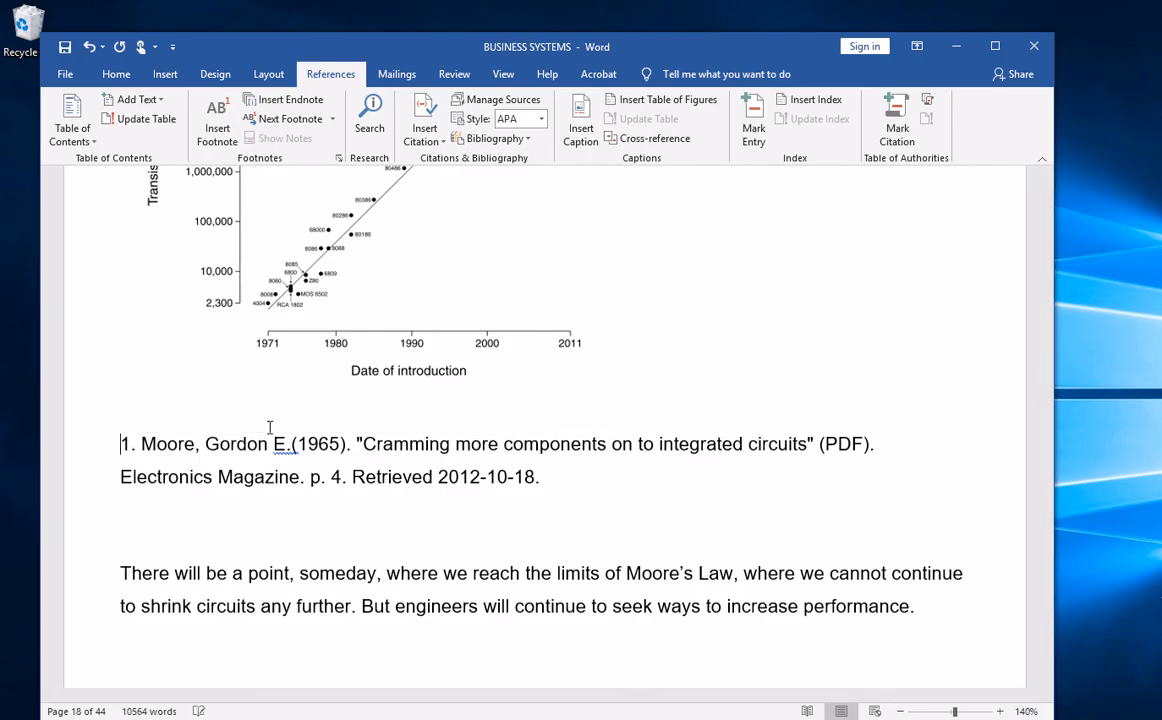
Scale the Moore's Law transistor chart down slightly, keeping its proportions.
click(373, 273)
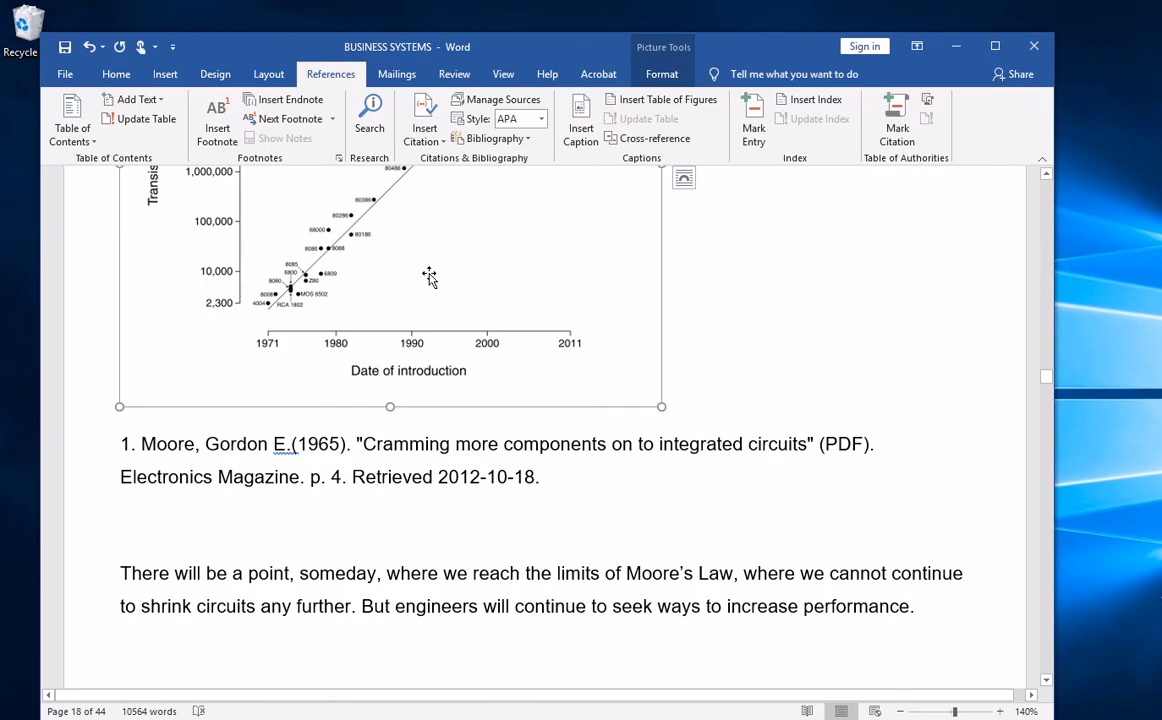
scroll(431, 278, up, 4)
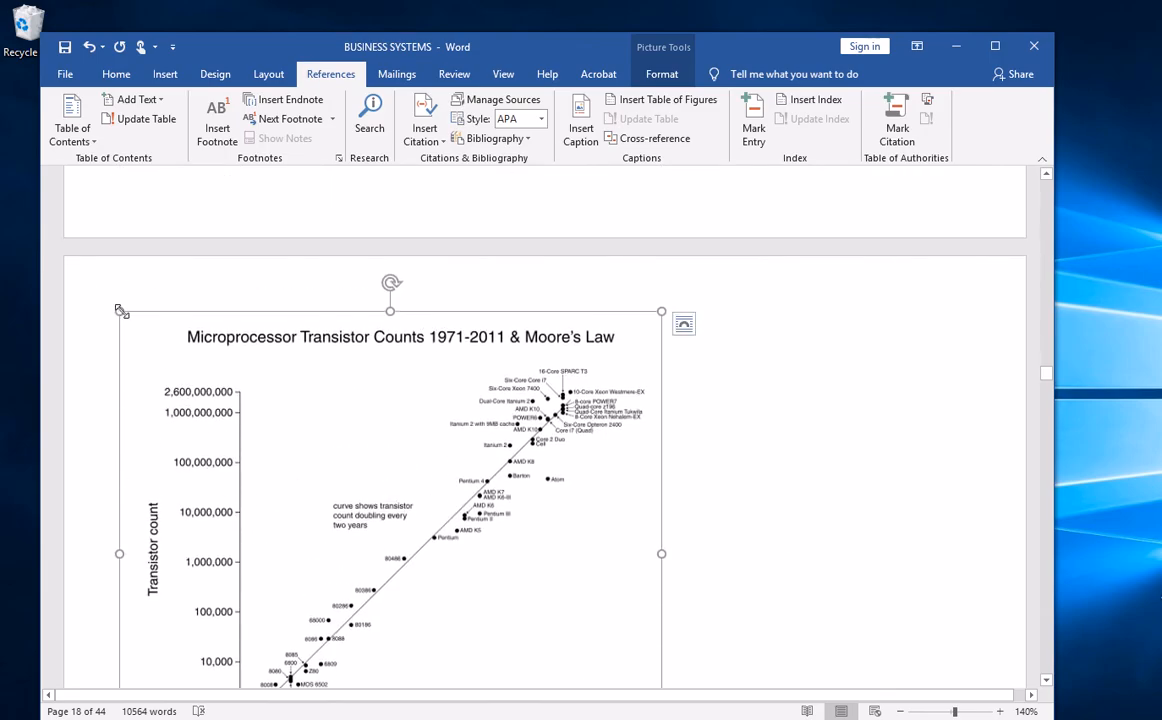
drag(119, 311, 170, 421)
scroll(236, 384, down, 3)
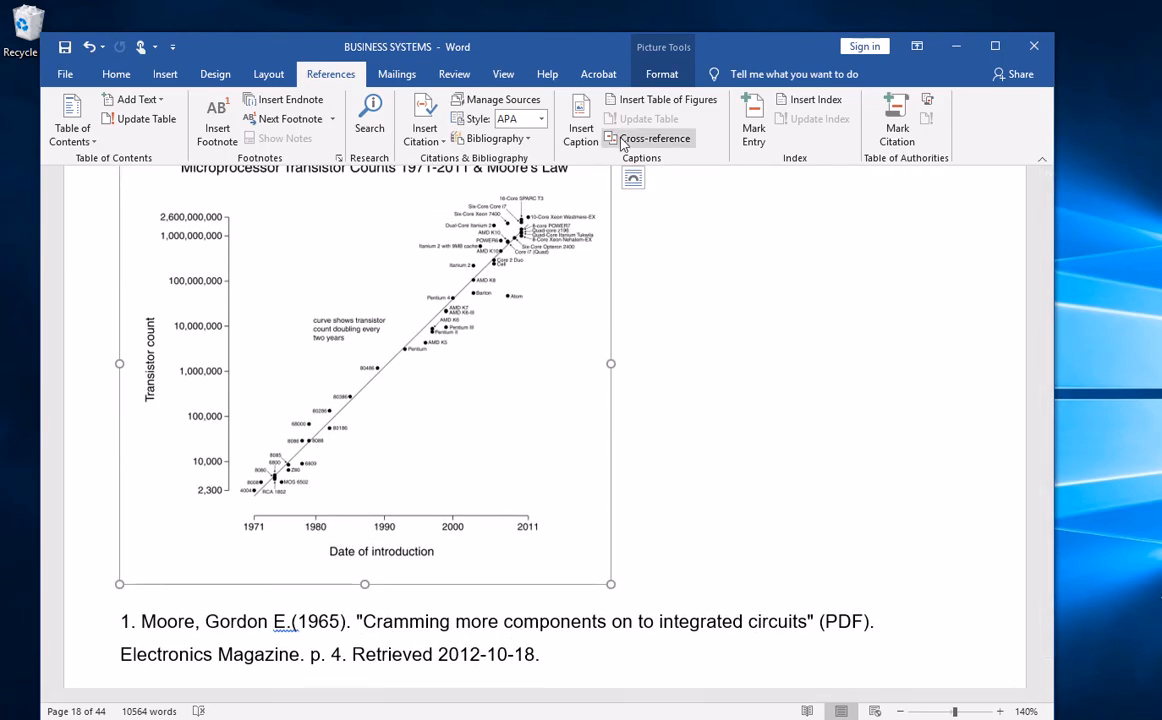
Insert the caption "Figure 2:A graphical representation of Moore's Law" with the copied licence credit below the chart, using the Figure label.
click(581, 120)
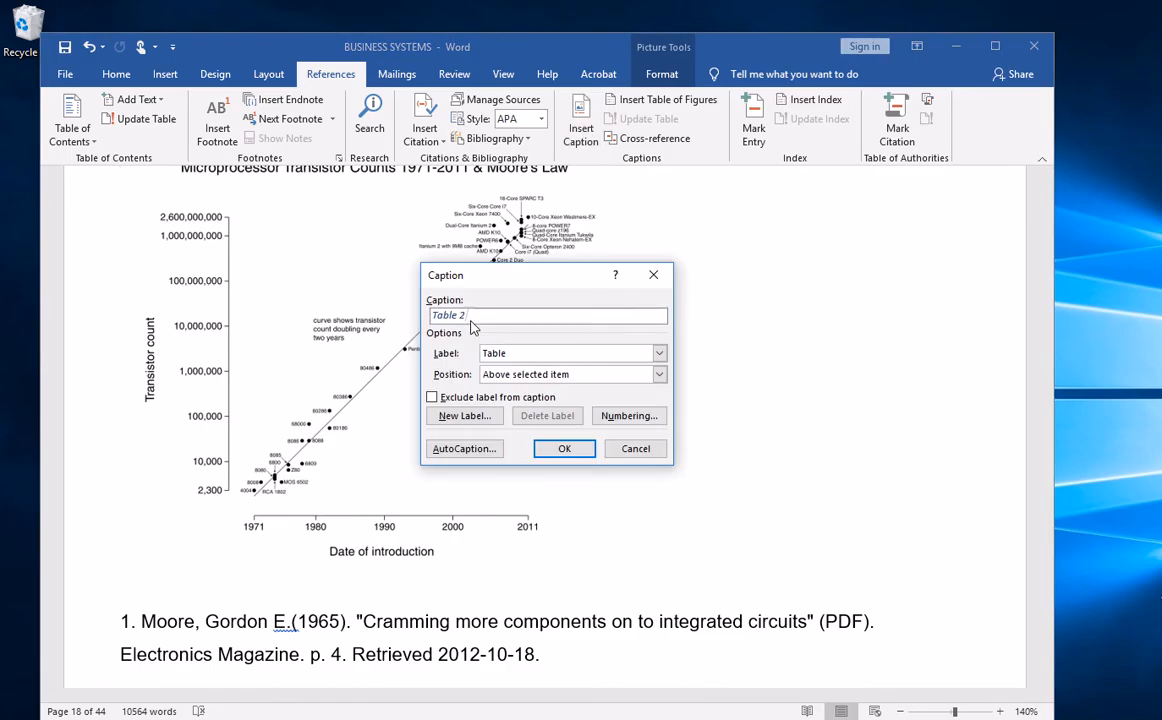
click(659, 353)
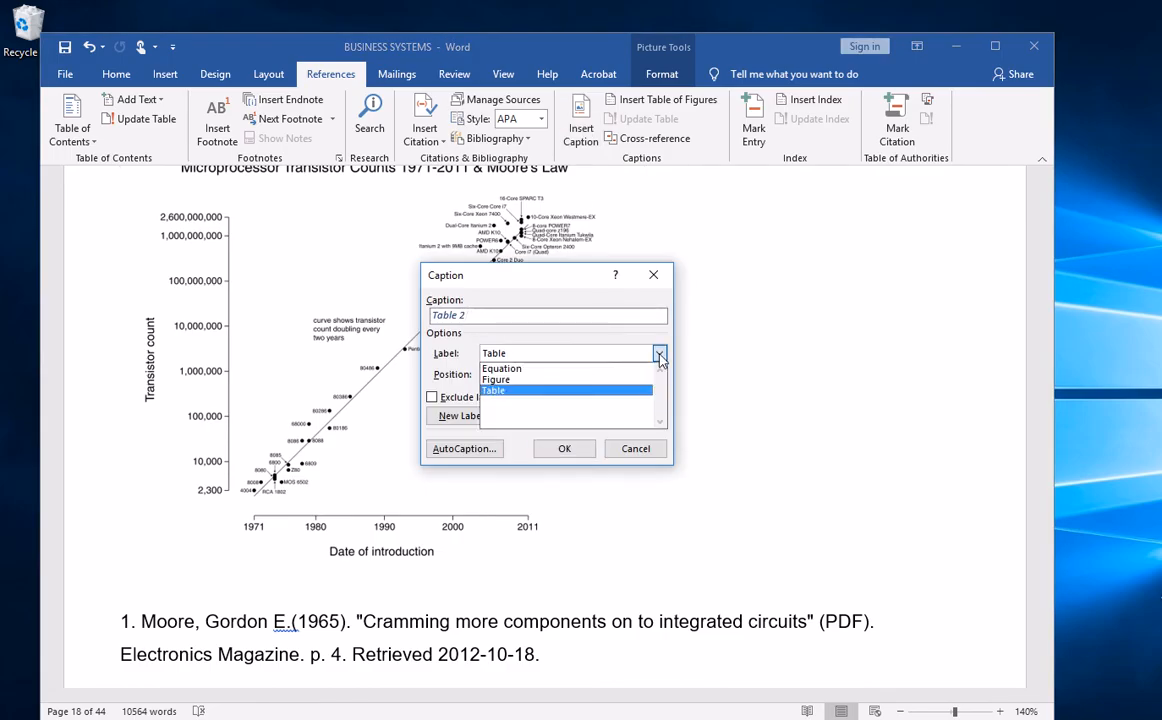
click(537, 380)
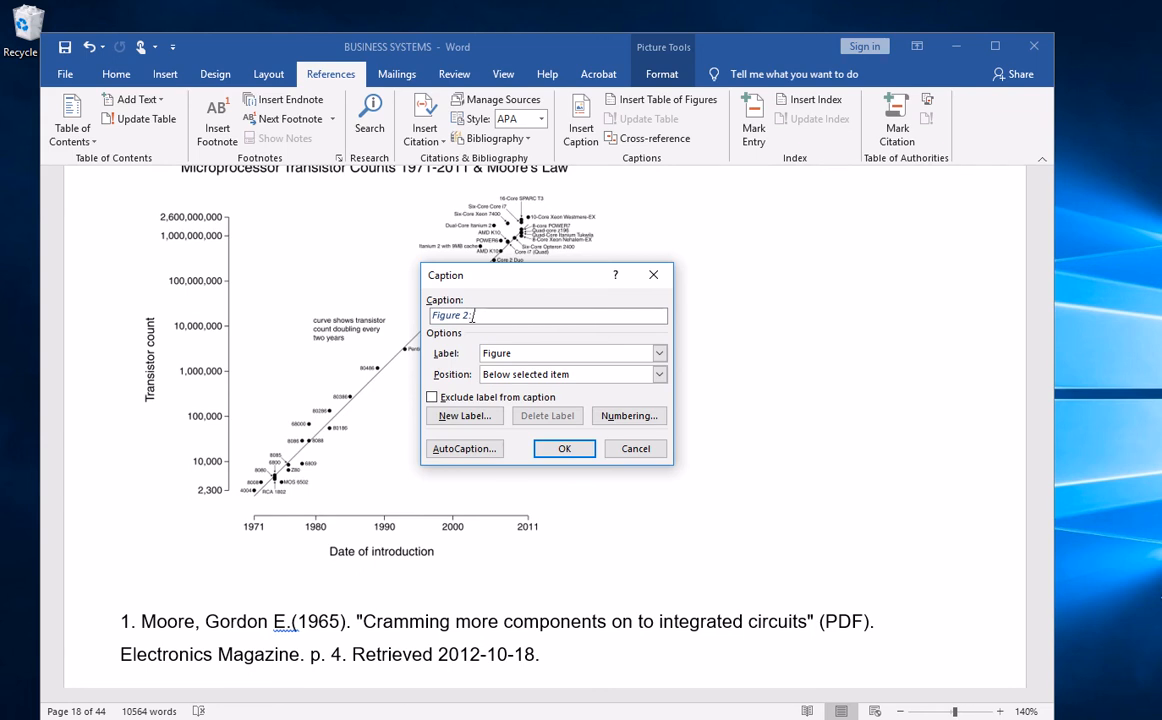
key(ctrl+v)
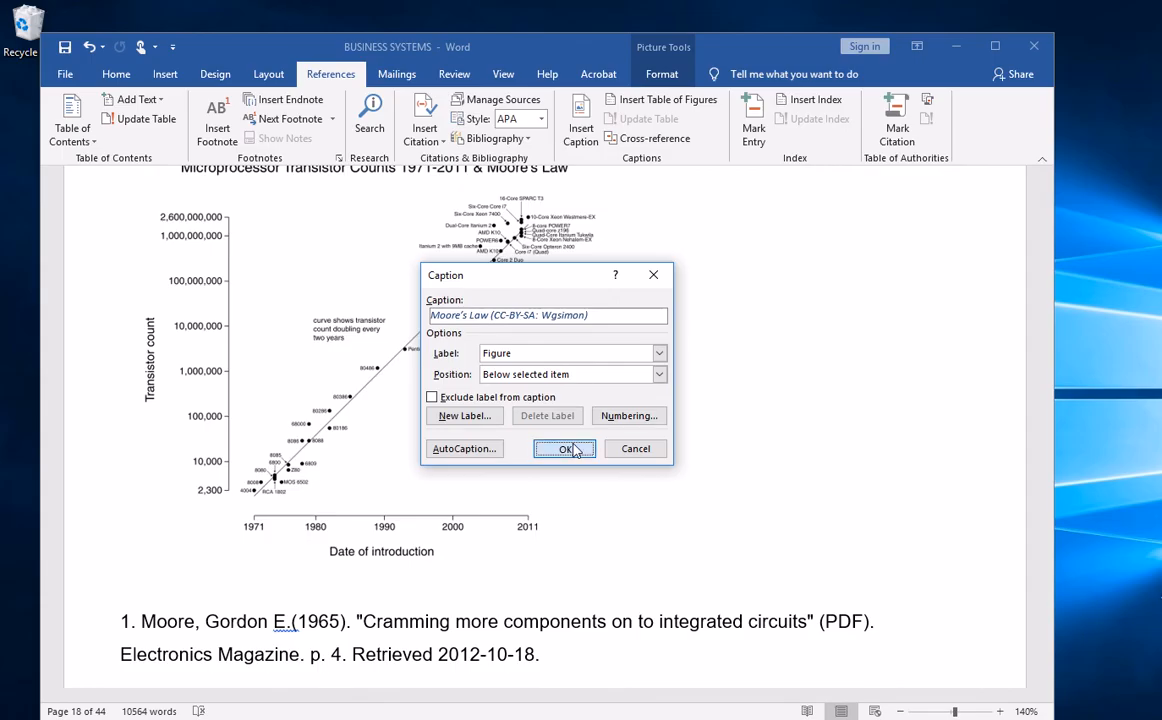
click(566, 448)
Delete the plain "Motherboard" title line that follows the picture in section 3.3.3.
scroll(496, 425, down, 7)
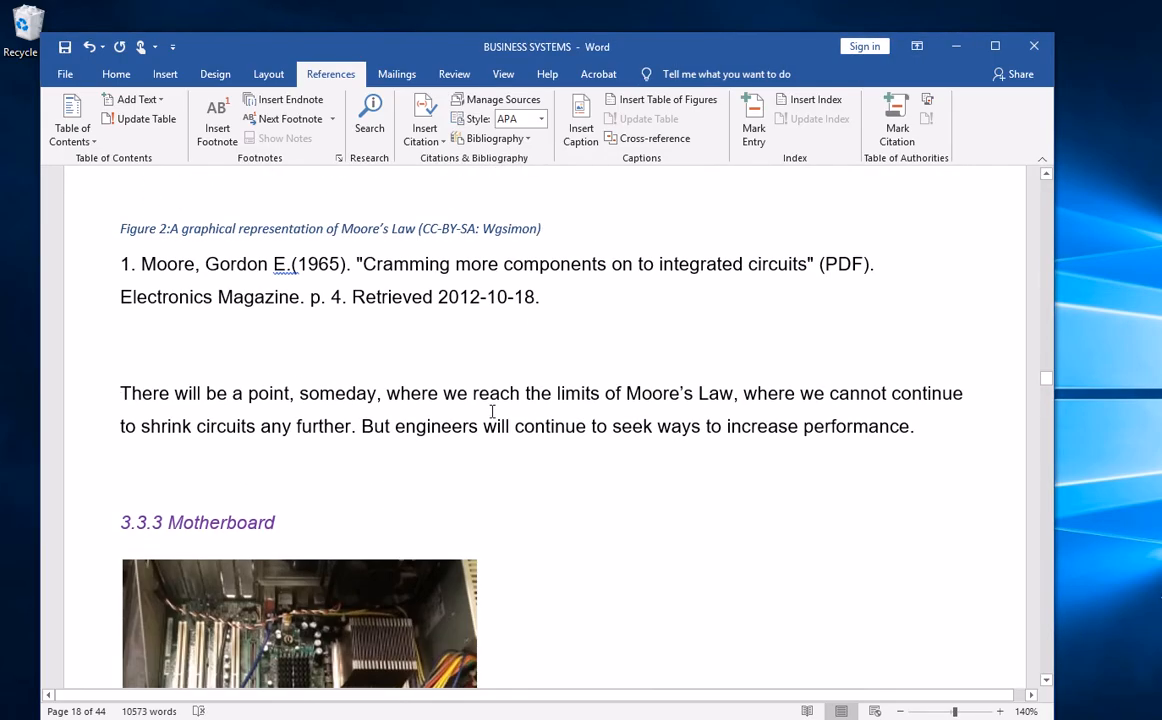
scroll(488, 425, down, 6)
scroll(290, 358, down, 5)
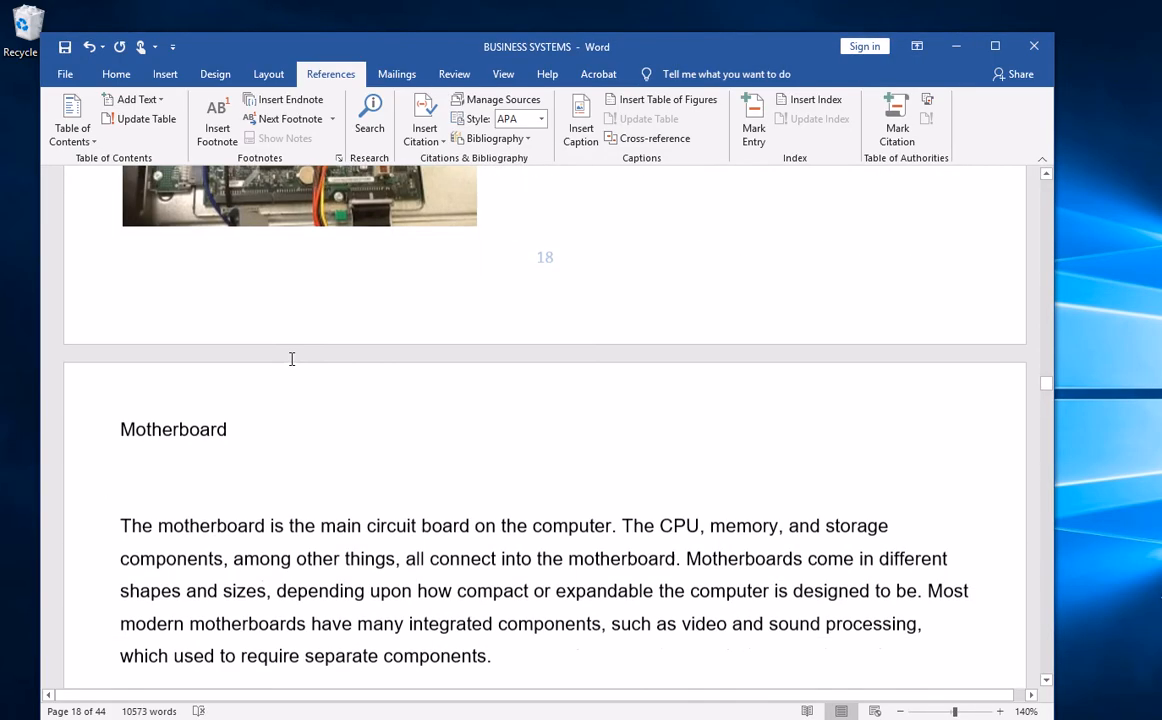
scroll(290, 364, up, 1)
scroll(290, 366, up, 3)
scroll(205, 500, down, 2)
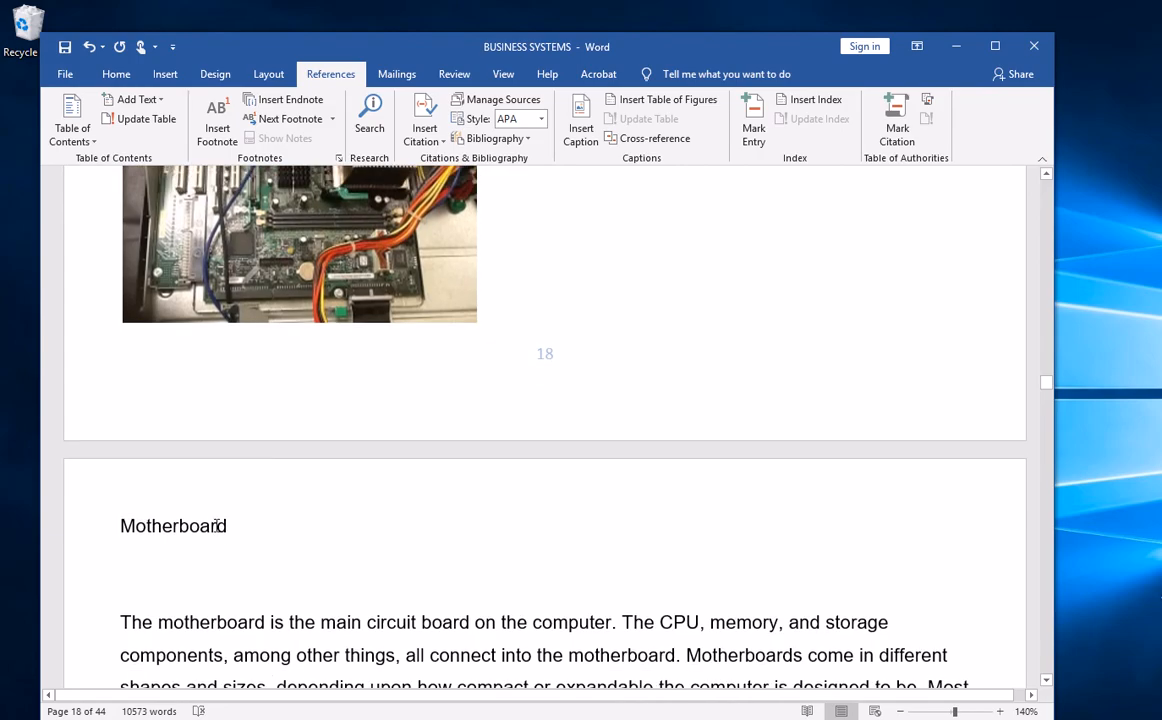
drag(229, 527, 116, 536)
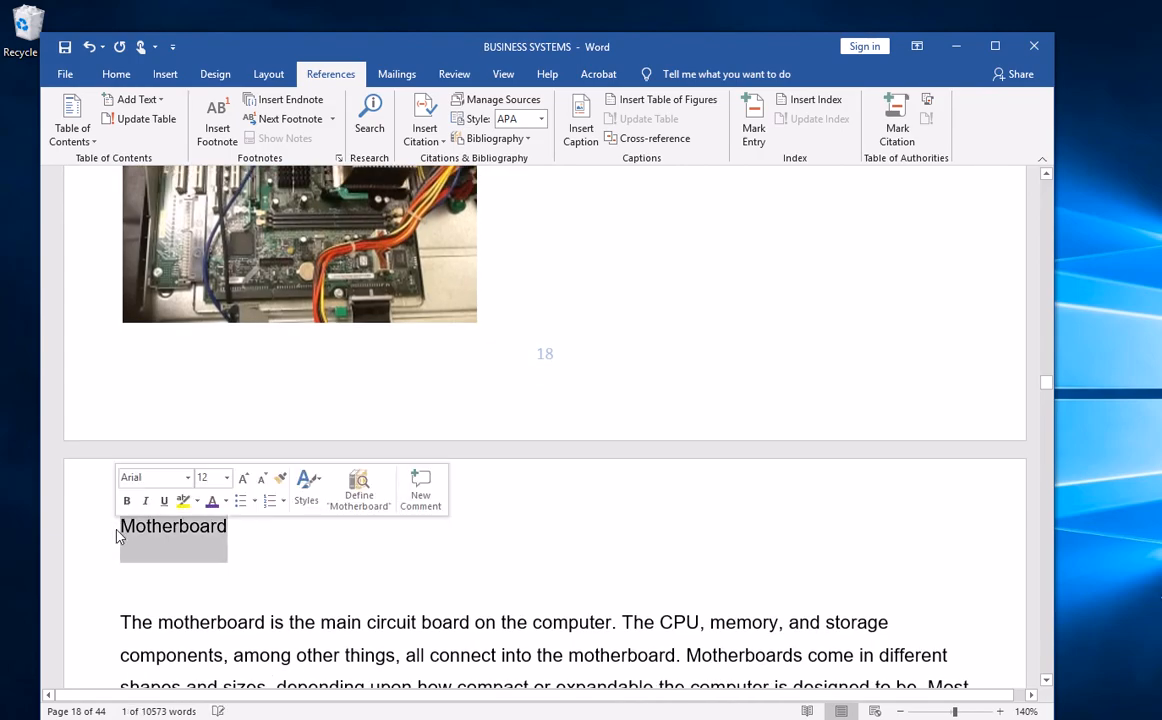
key(Delete)
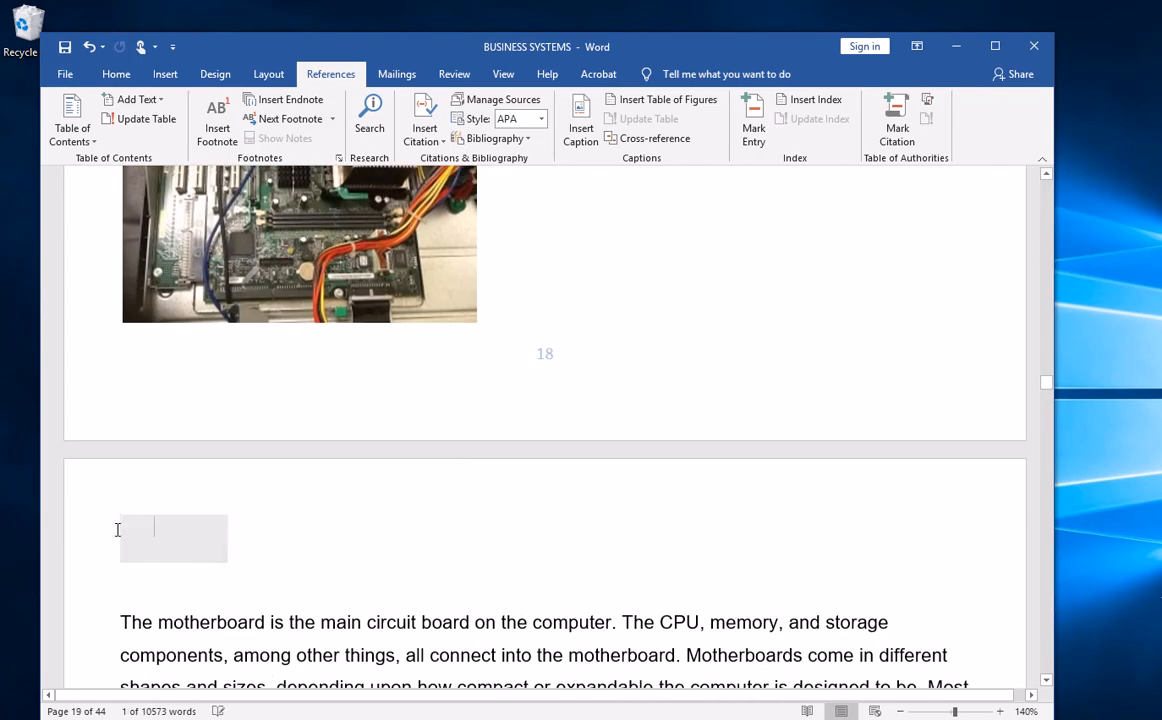
Insert the caption "Figure 3: Motherboard" below the picture in section 3.3.3 and remove one empty line beneath it.
scroll(386, 445, up, 5)
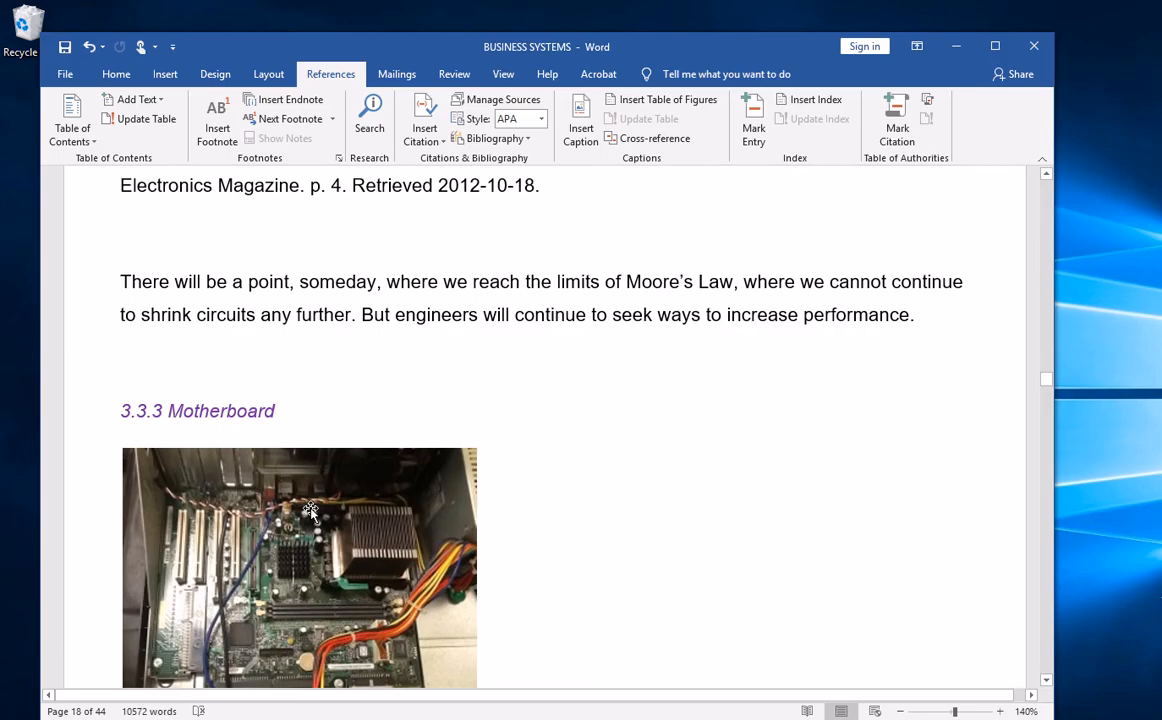
click(300, 485)
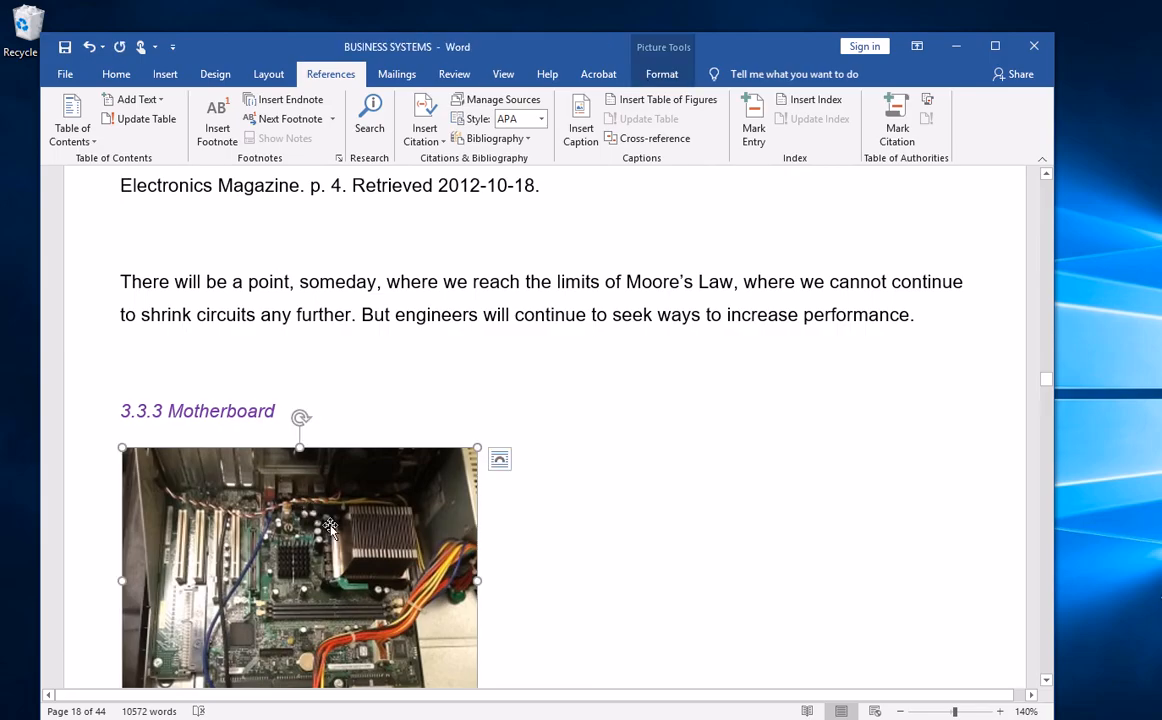
click(581, 124)
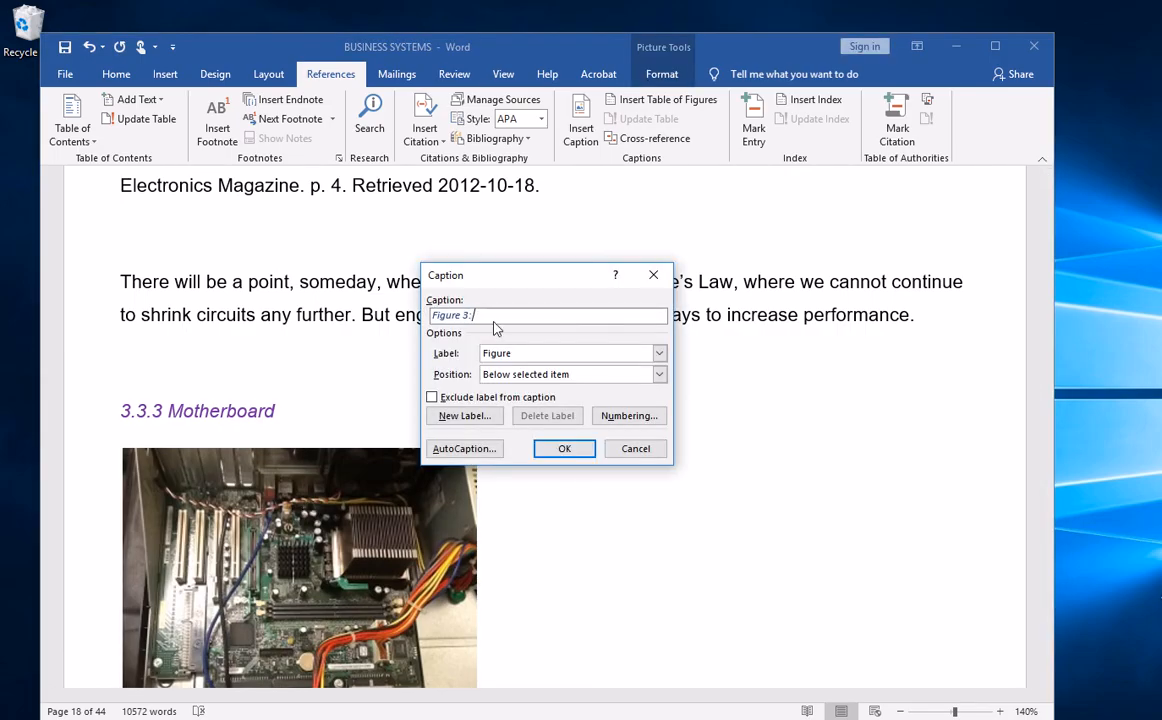
text(Motherboard)
click(565, 455)
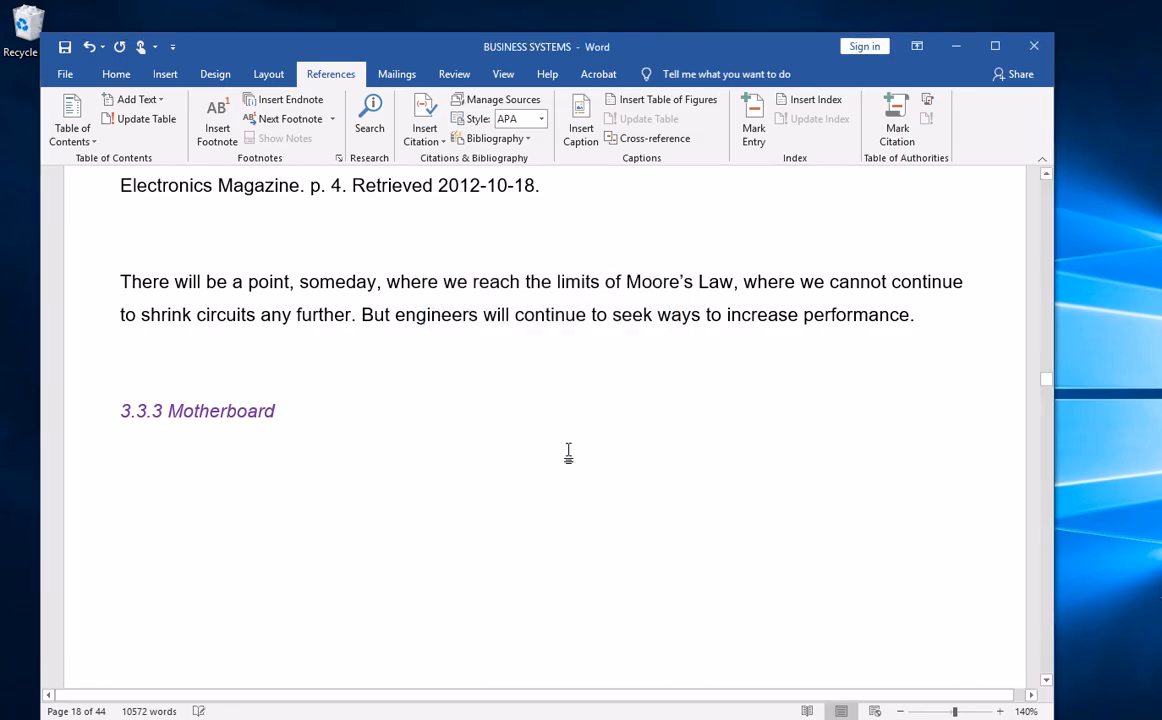
scroll(376, 394, down, 10)
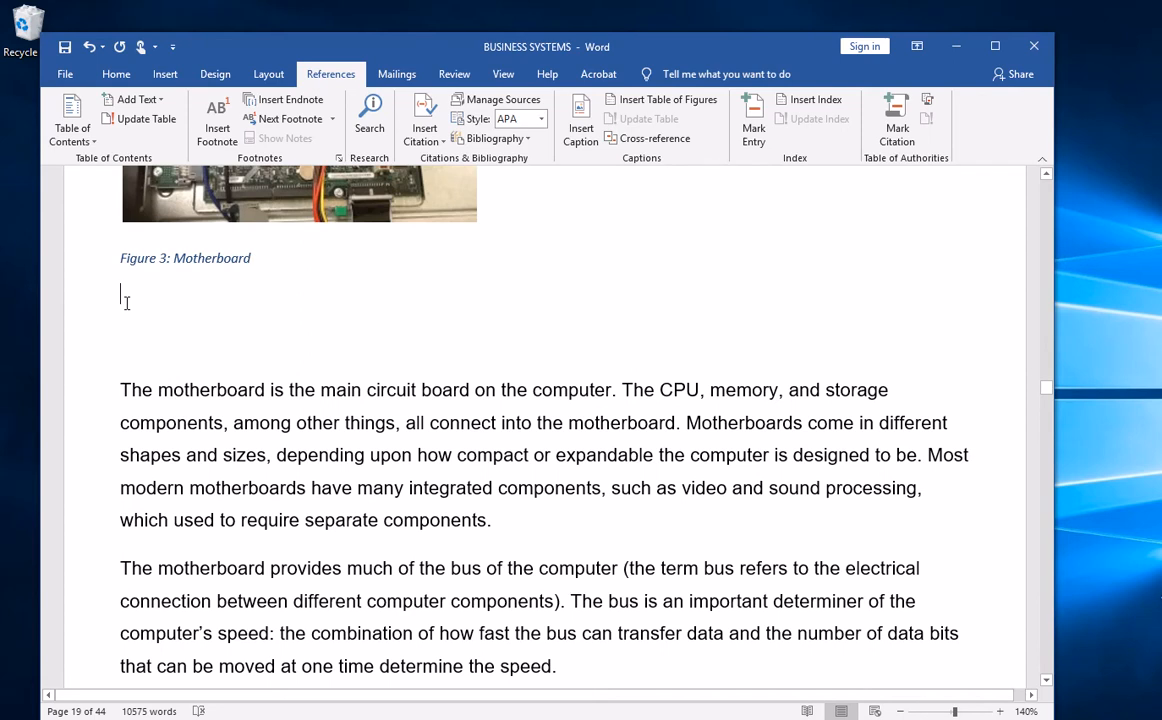
key(Delete)
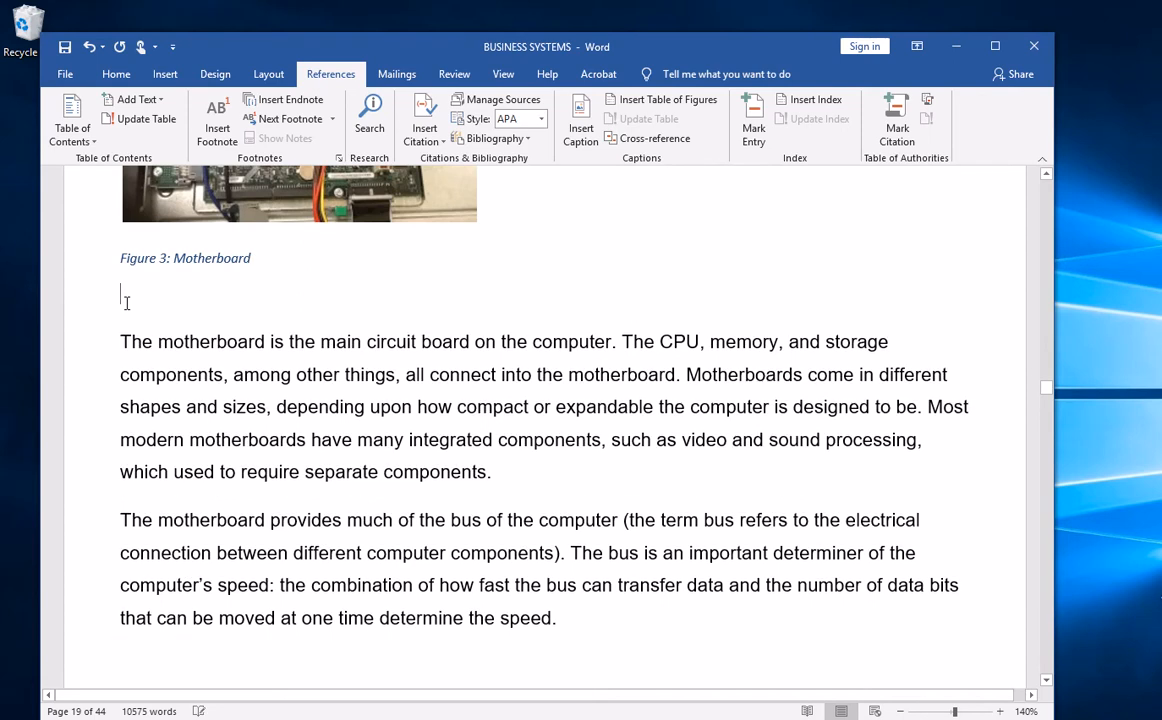
Look through the document from section 3.3.4 onward for the next picture that needs a caption.
scroll(320, 400, down, 9)
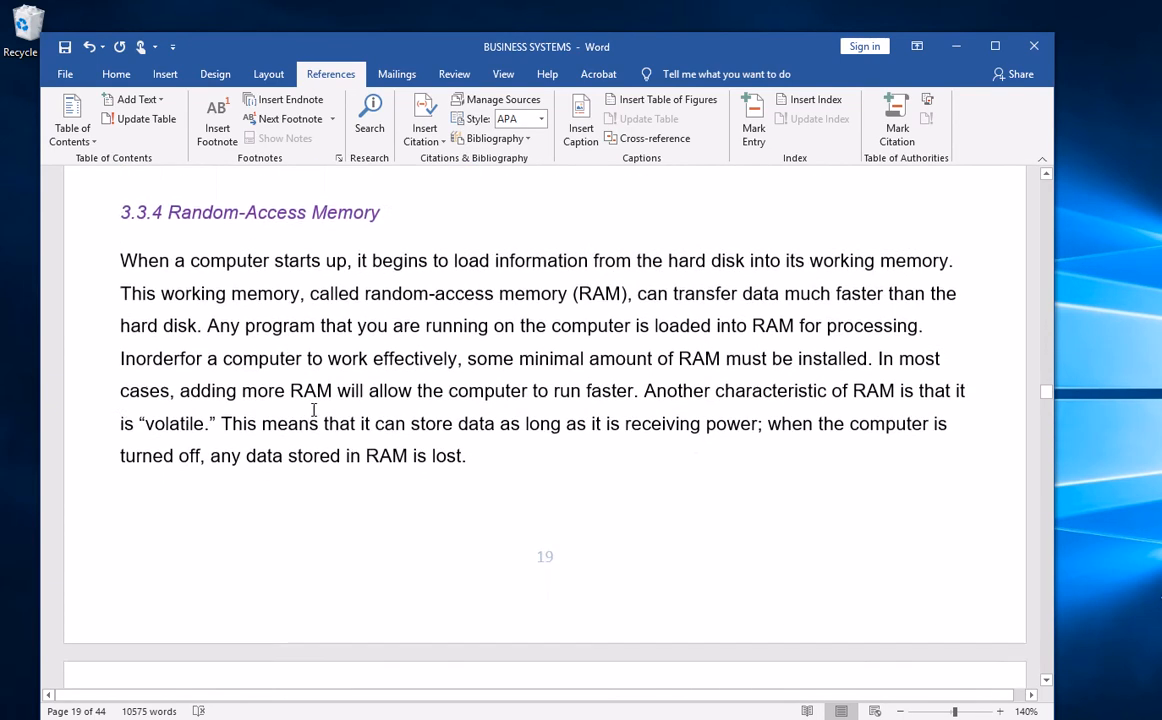
scroll(314, 383, down, 12)
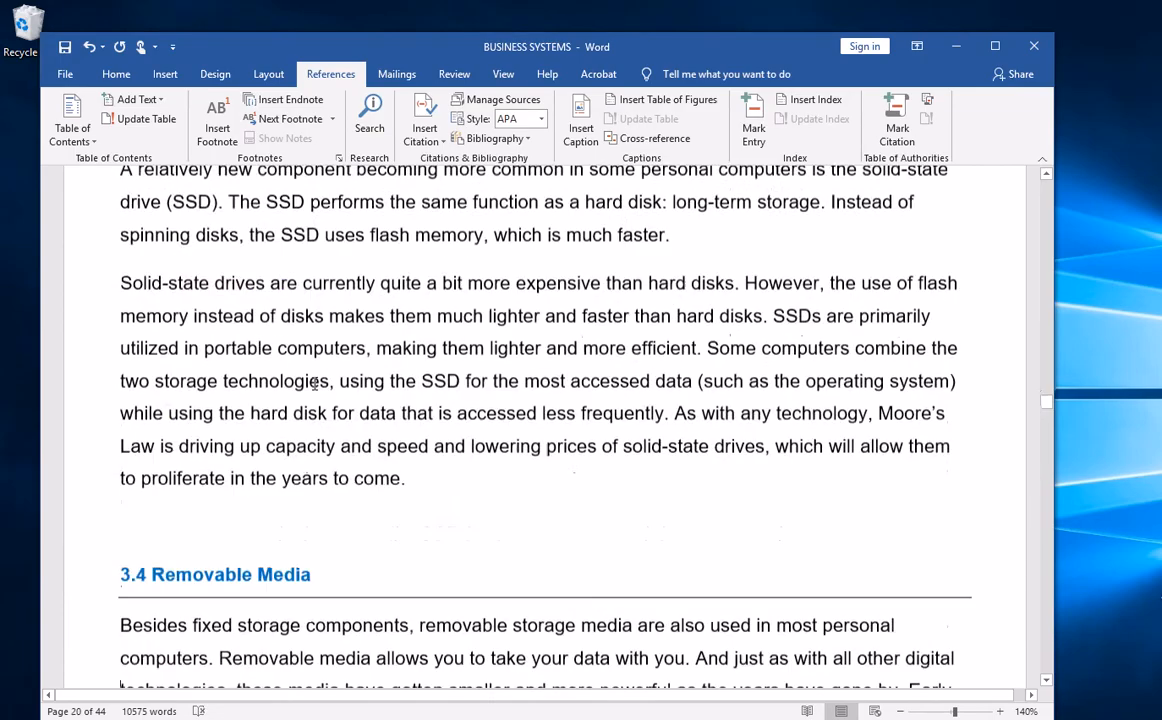
scroll(314, 383, down, 12)
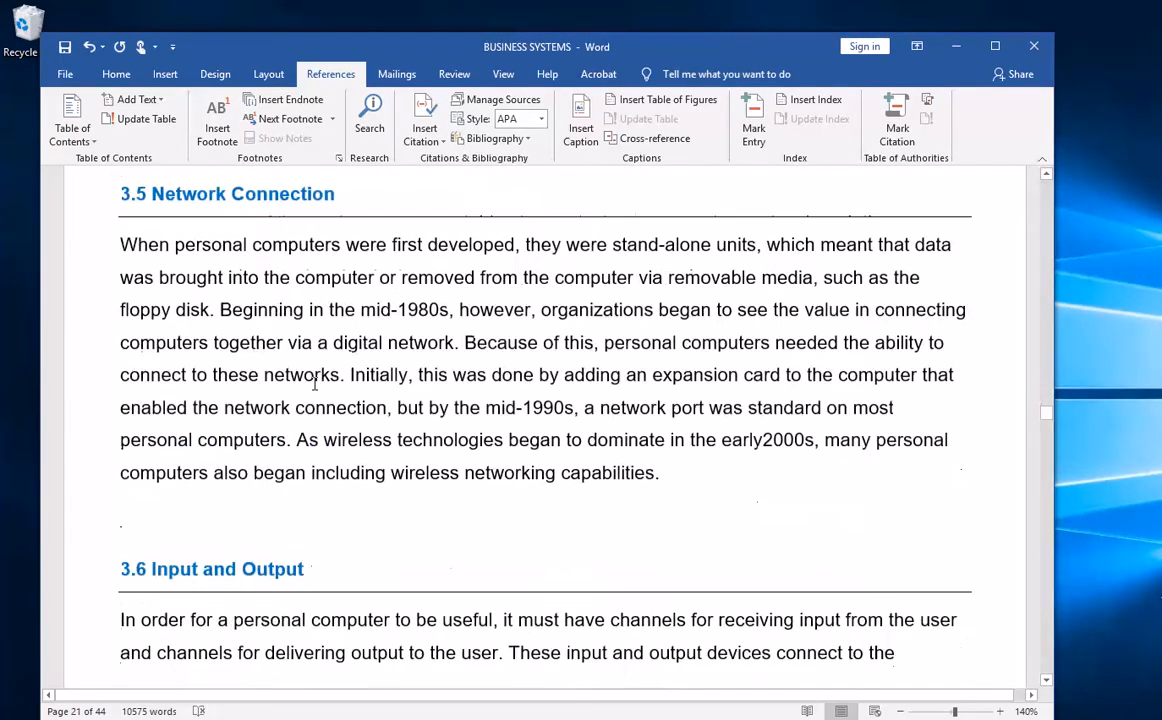
scroll(314, 383, down, 12)
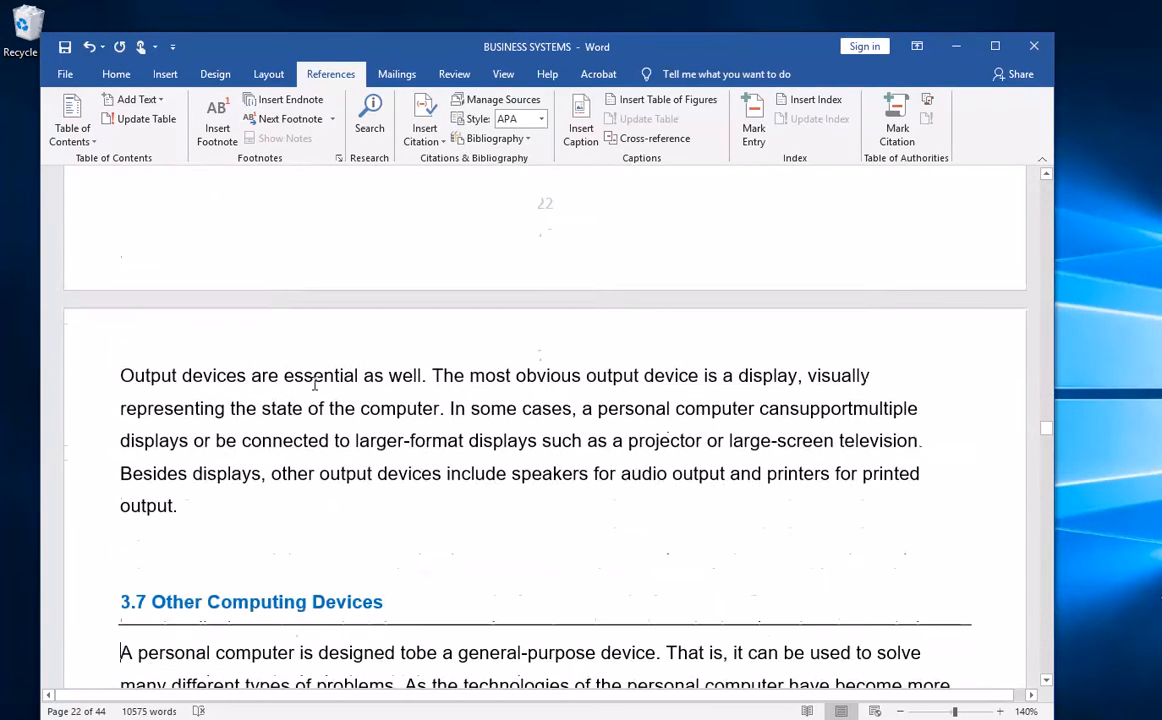
scroll(314, 383, down, 12)
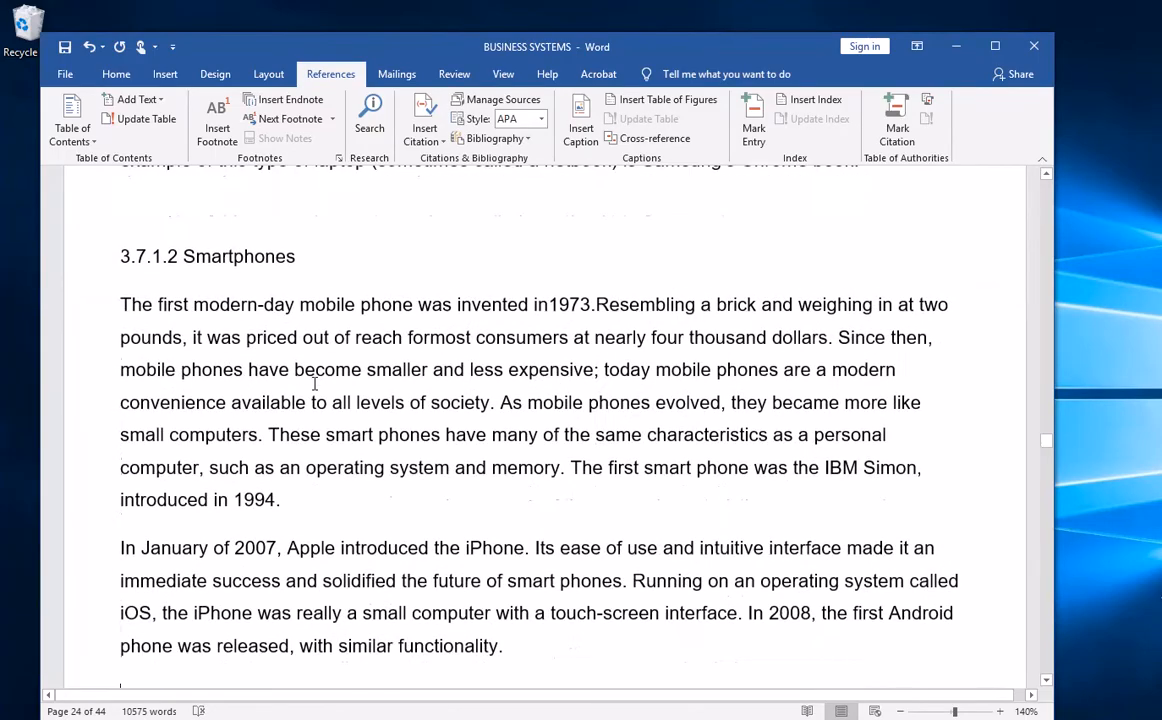
scroll(314, 383, down, 12)
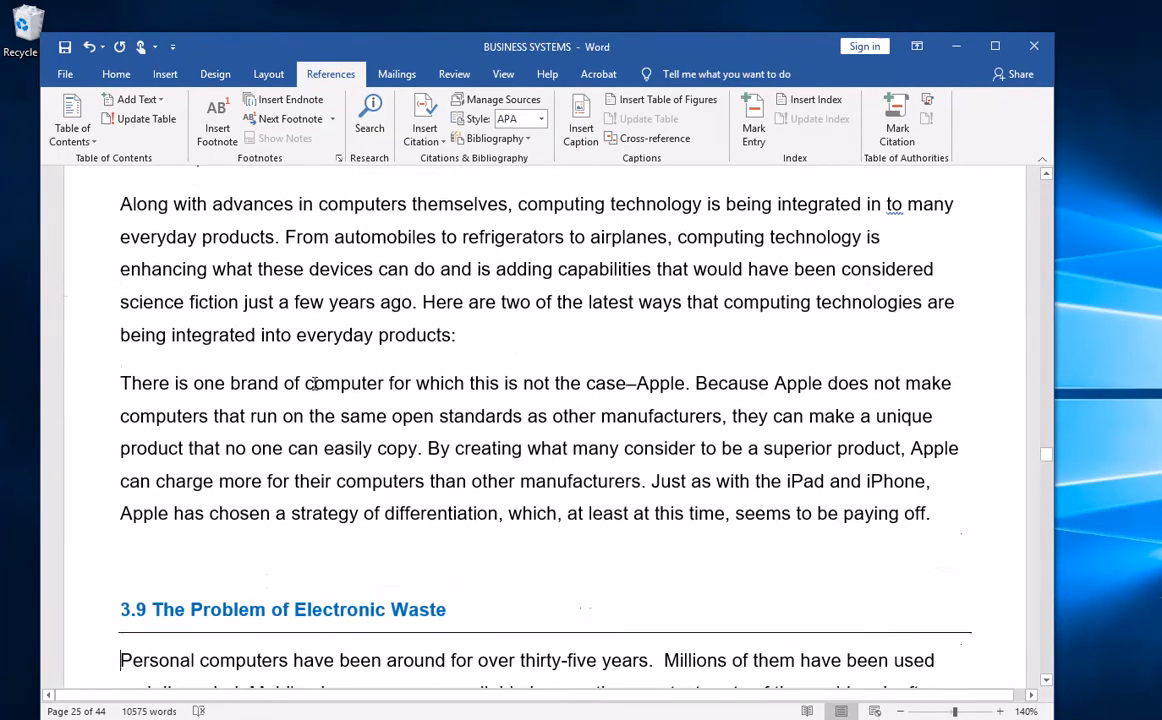
scroll(314, 383, down, 12)
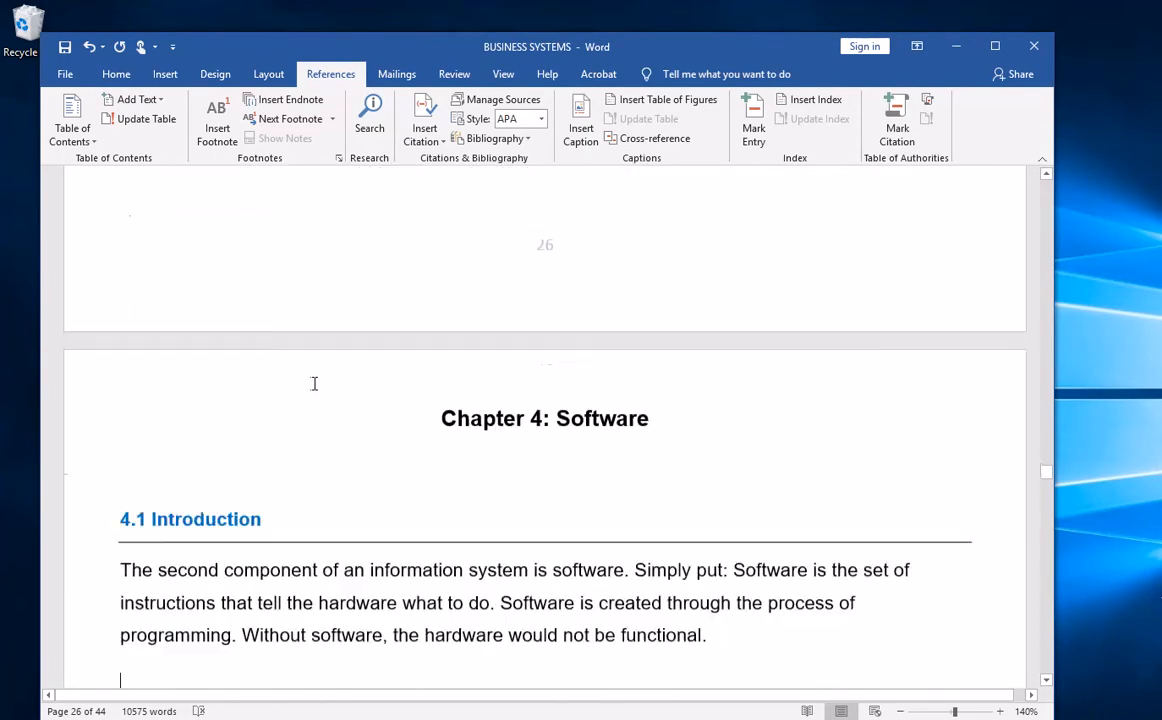
scroll(314, 388, down, 5)
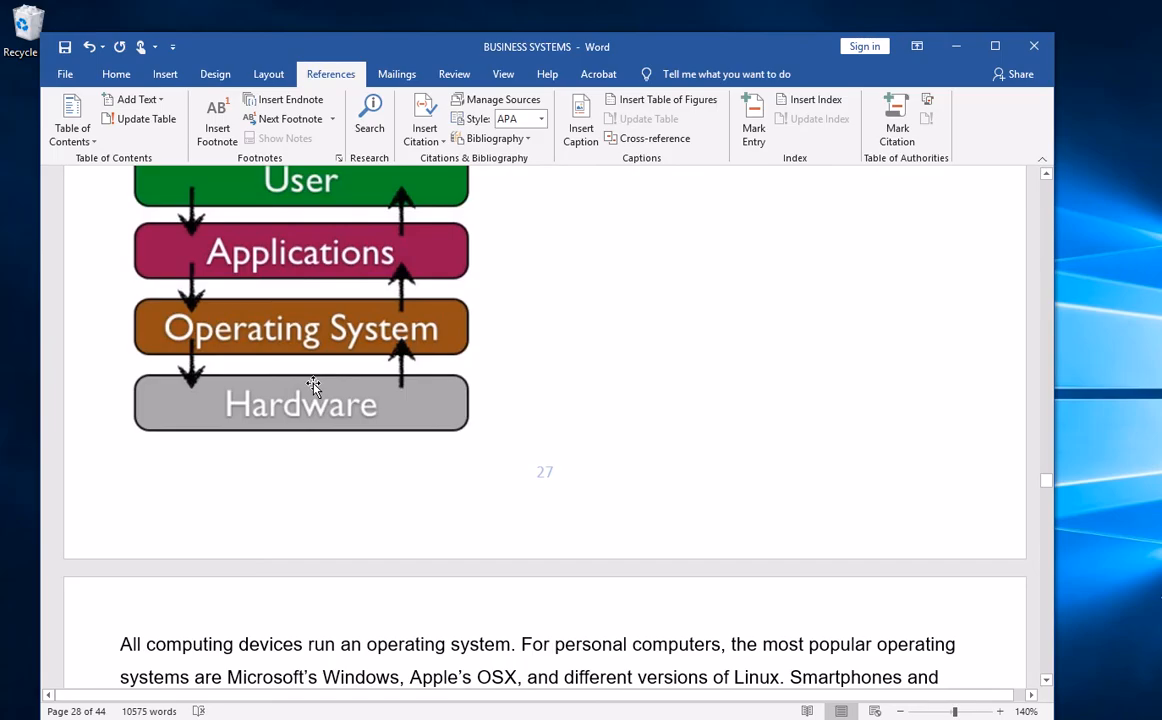
scroll(314, 386, up, 6)
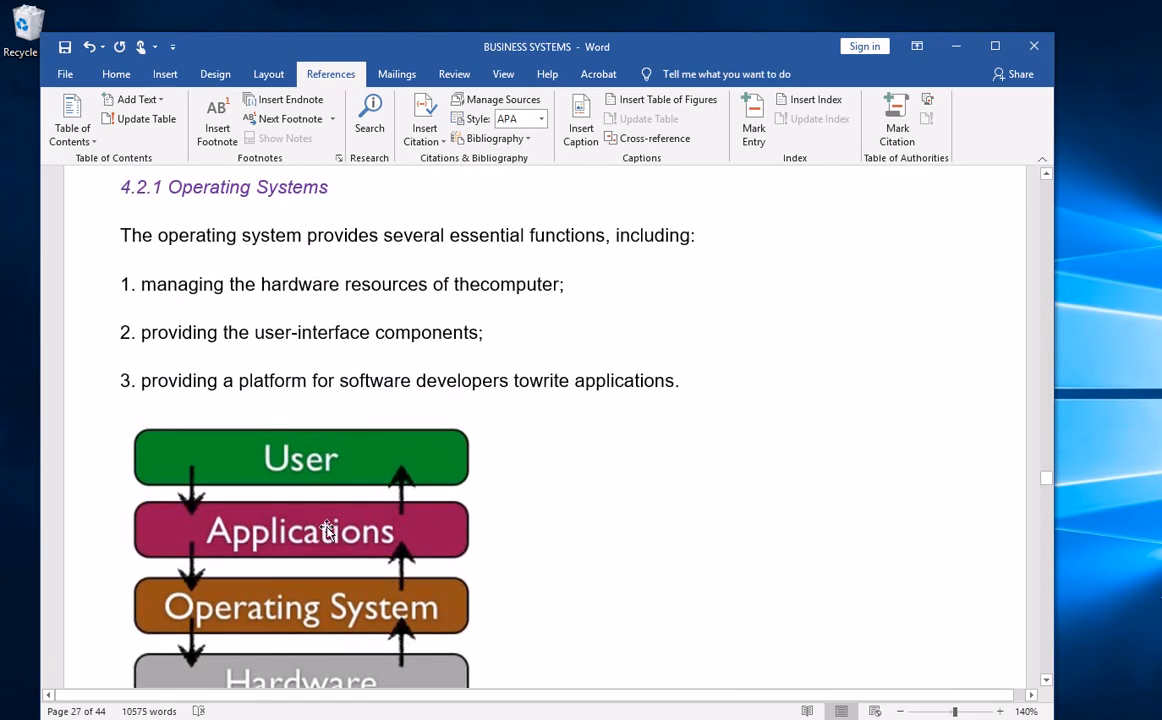
Insert the caption "Figure 4: Layers in the Operating System" below the layer diagram in section 4.2.1, using the Figure label.
click(326, 500)
scroll(382, 482, down, 10)
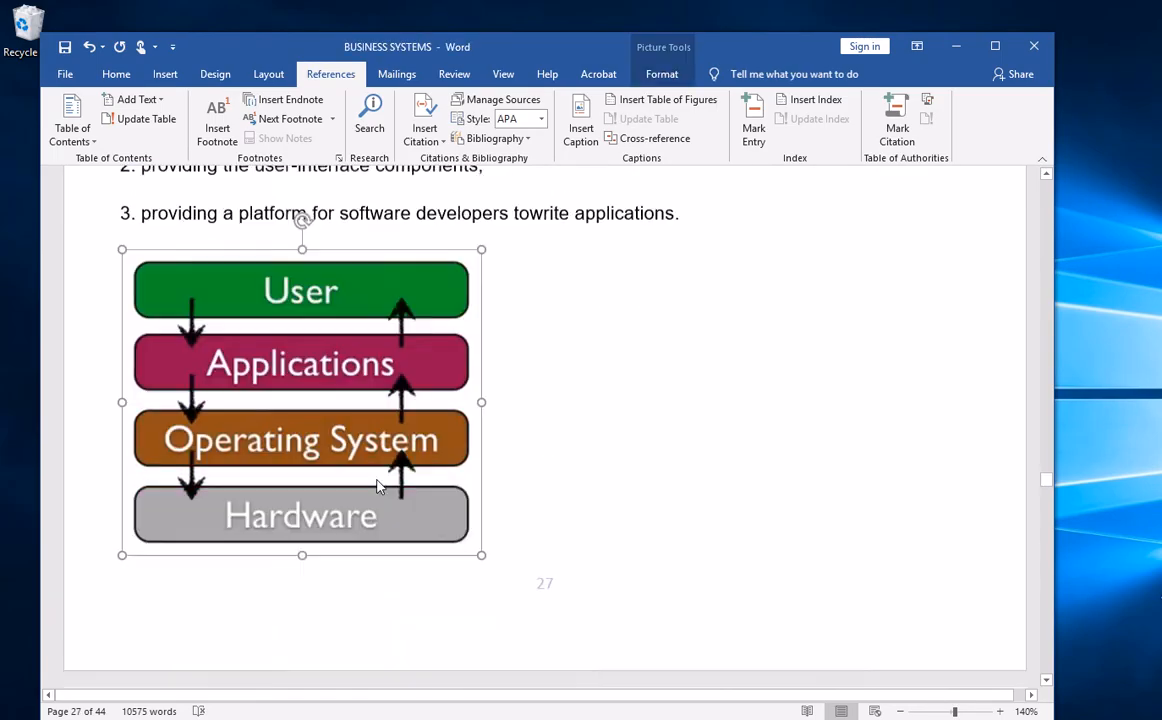
scroll(378, 483, up, 6)
scroll(377, 481, up, 8)
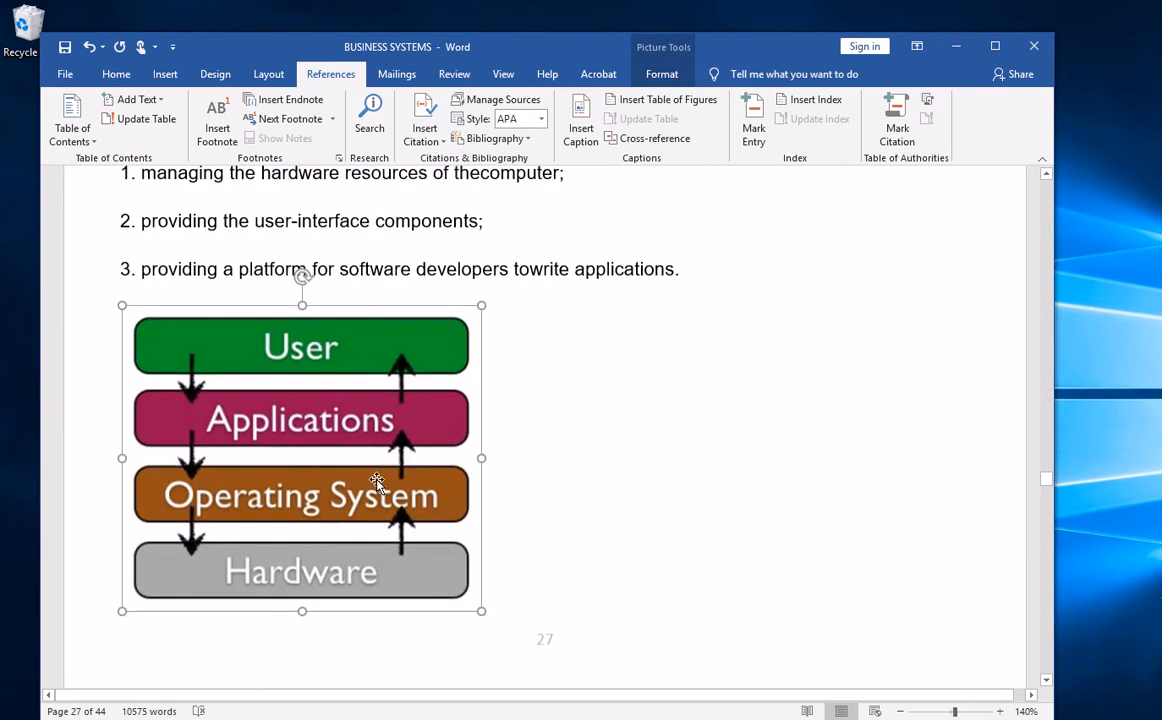
scroll(379, 479, down, 6)
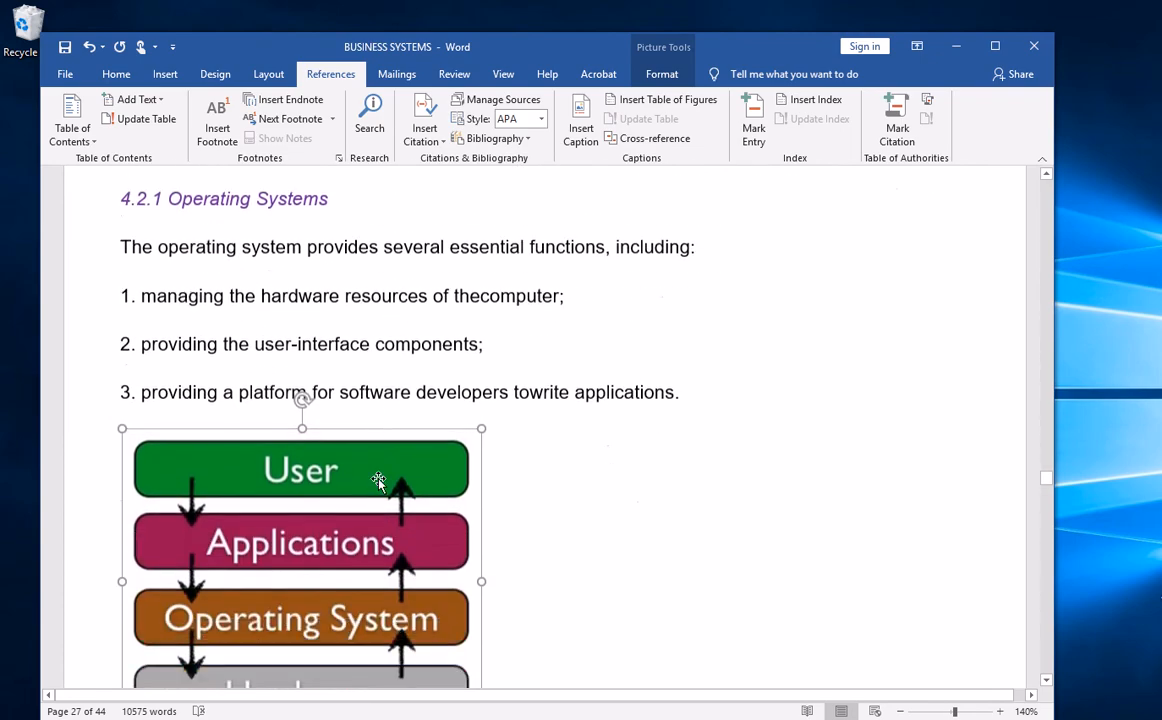
scroll(379, 481, up, 3)
scroll(379, 481, up, 4)
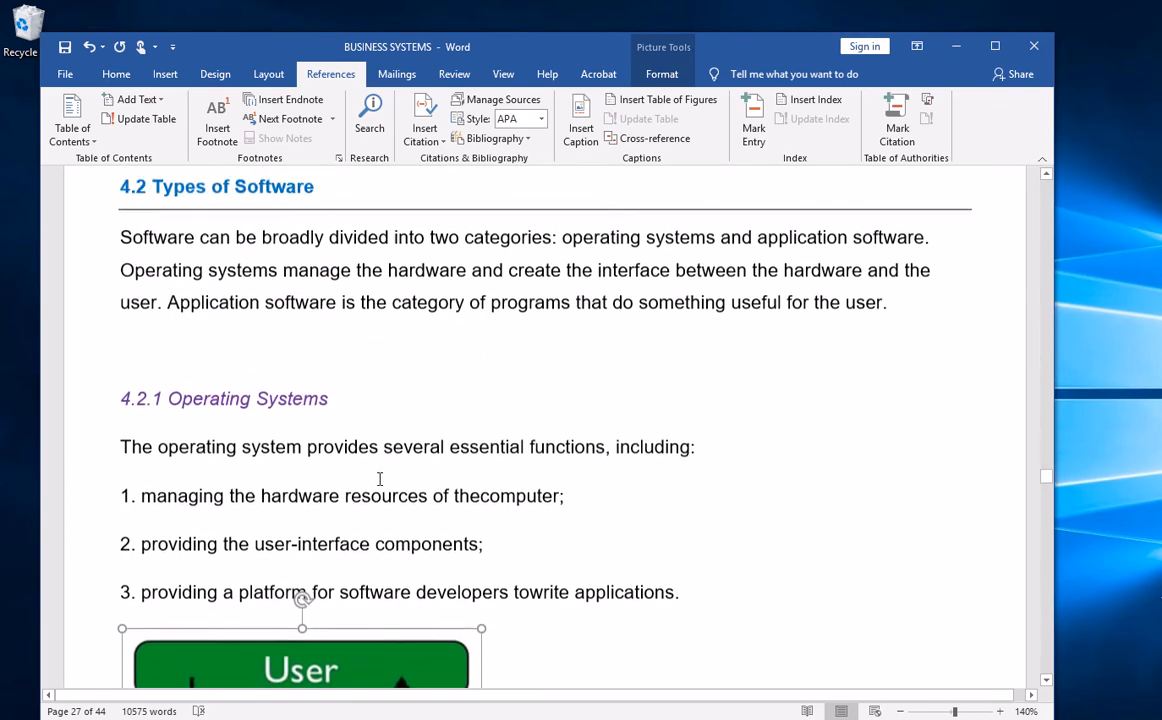
scroll(379, 479, down, 1)
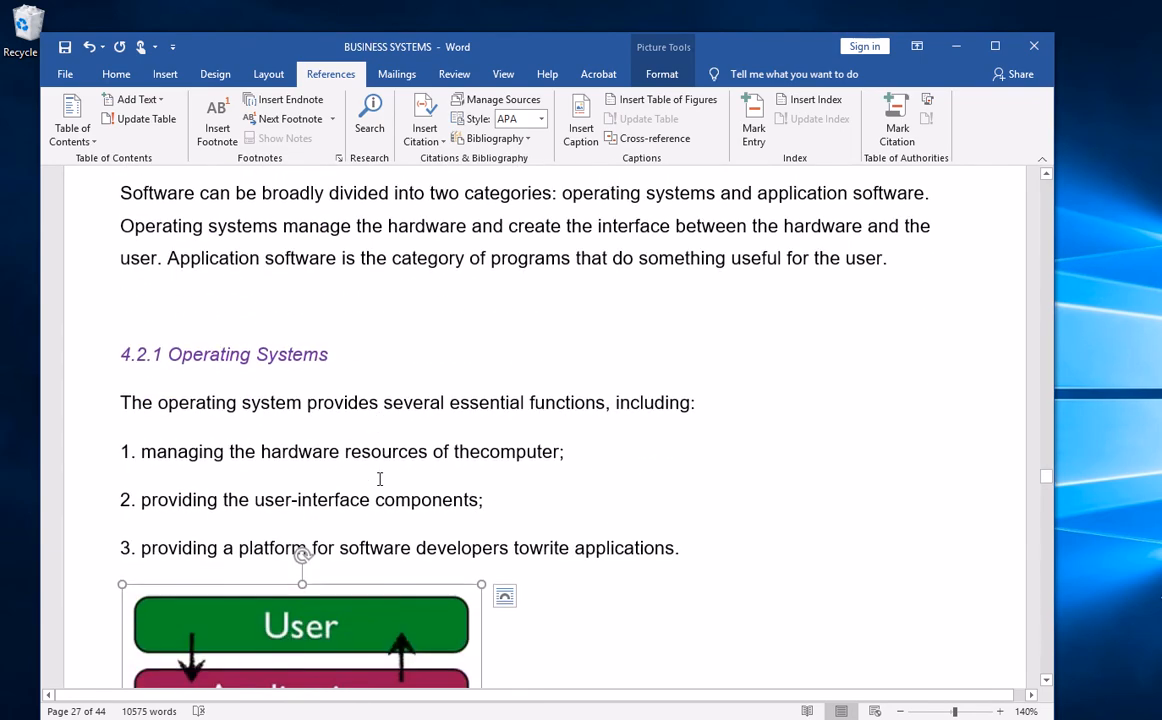
scroll(379, 479, down, 5)
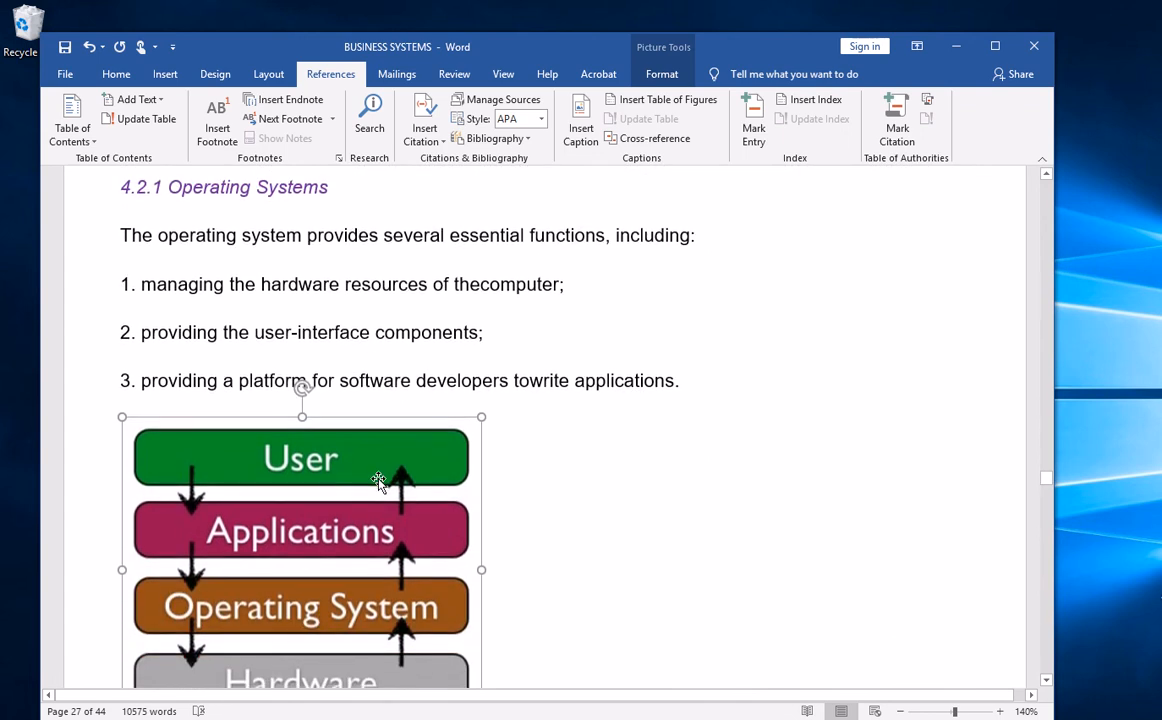
scroll(379, 481, down, 9)
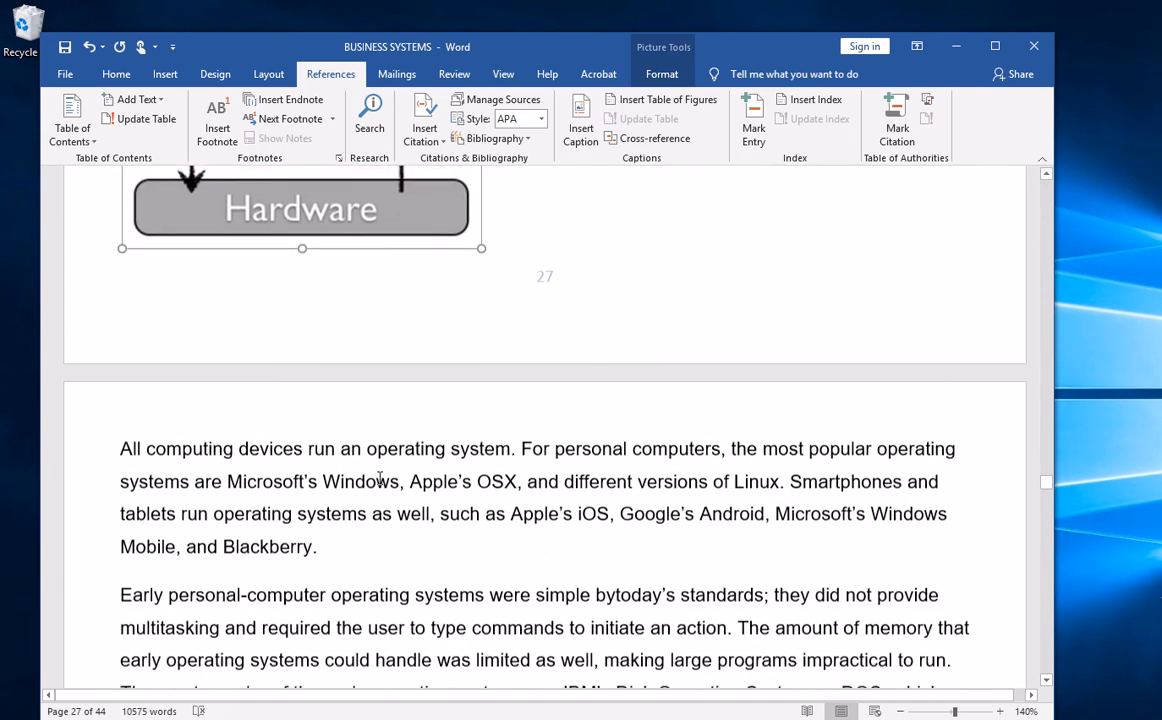
scroll(379, 479, down, 7)
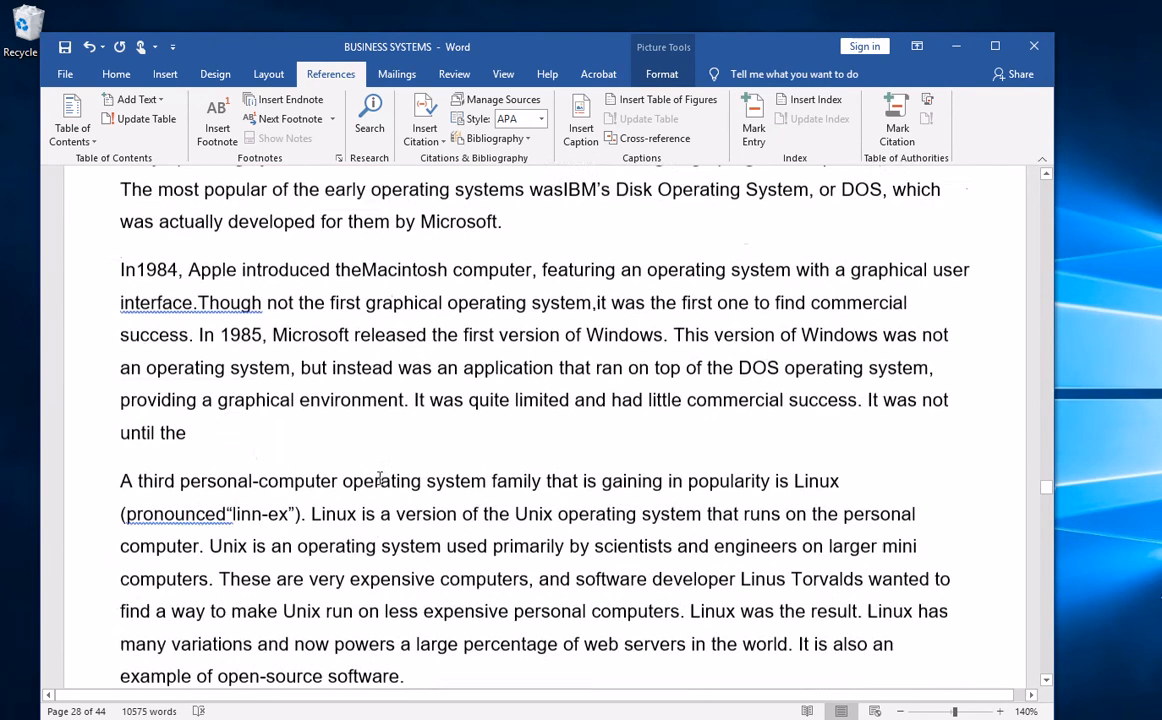
scroll(379, 479, down, 8)
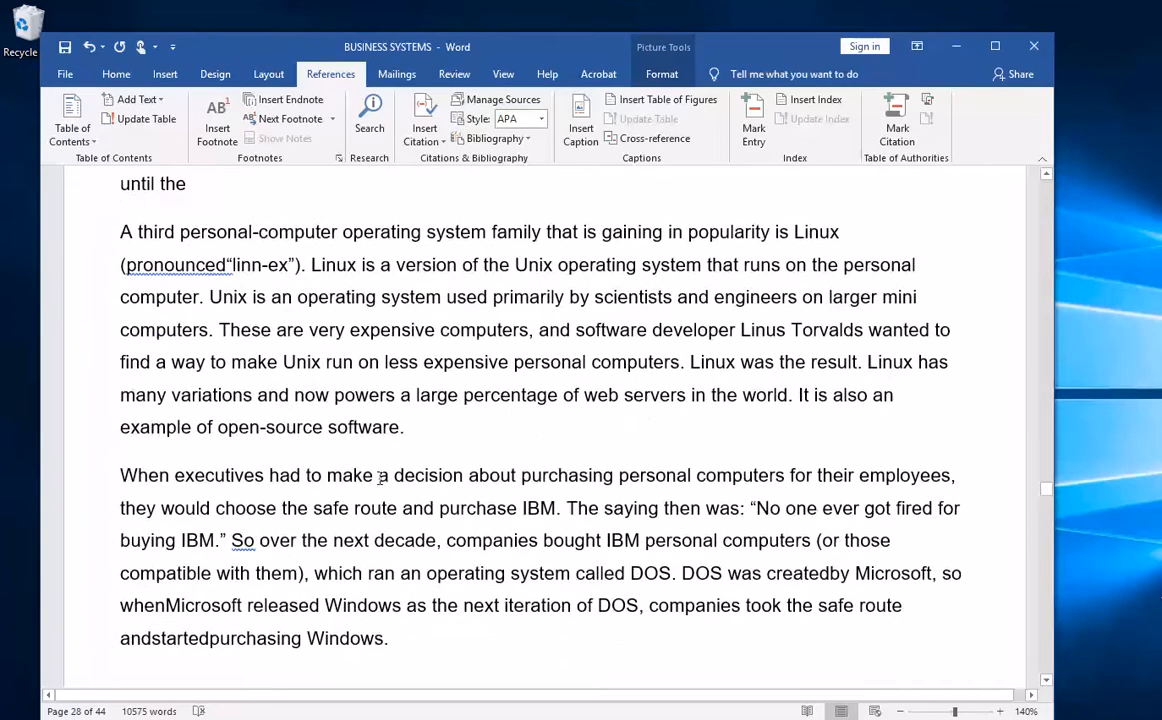
scroll(379, 478, up, 20)
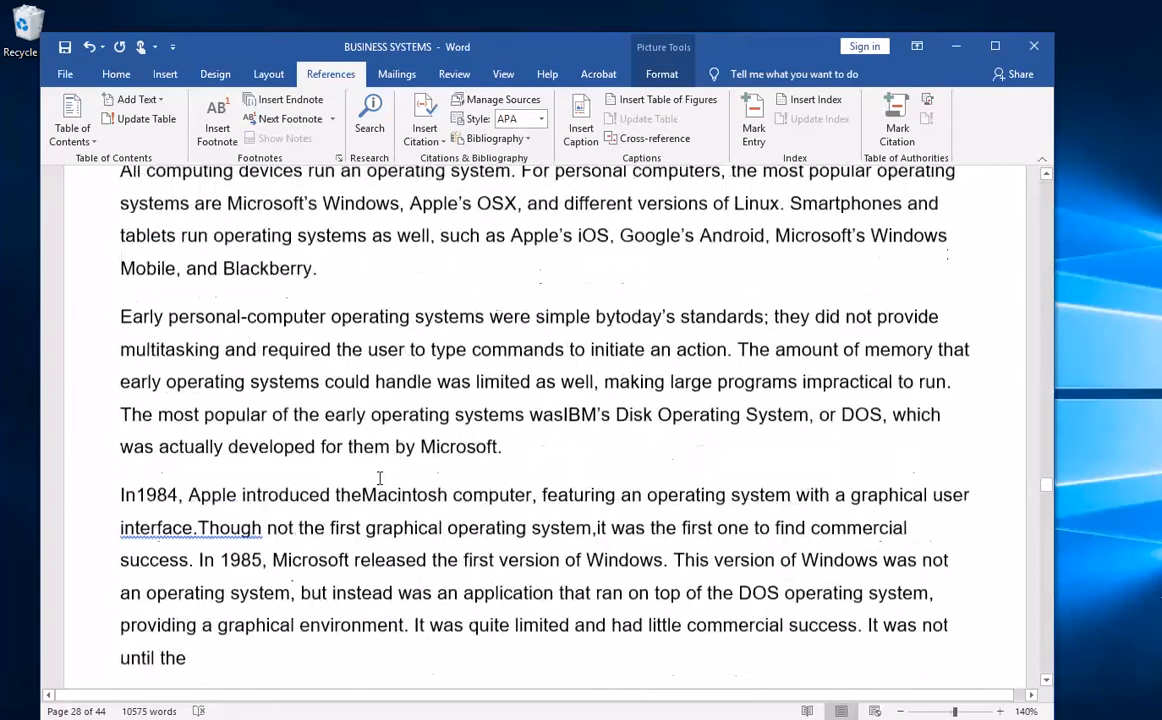
scroll(379, 478, up, 6)
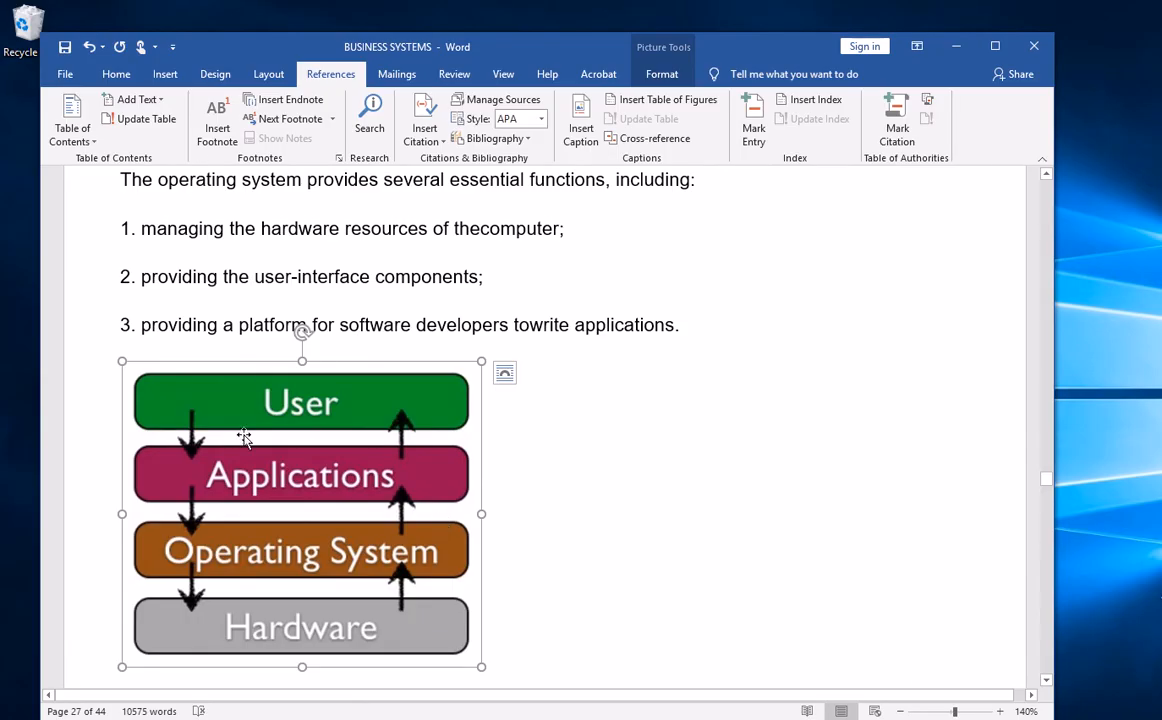
click(581, 122)
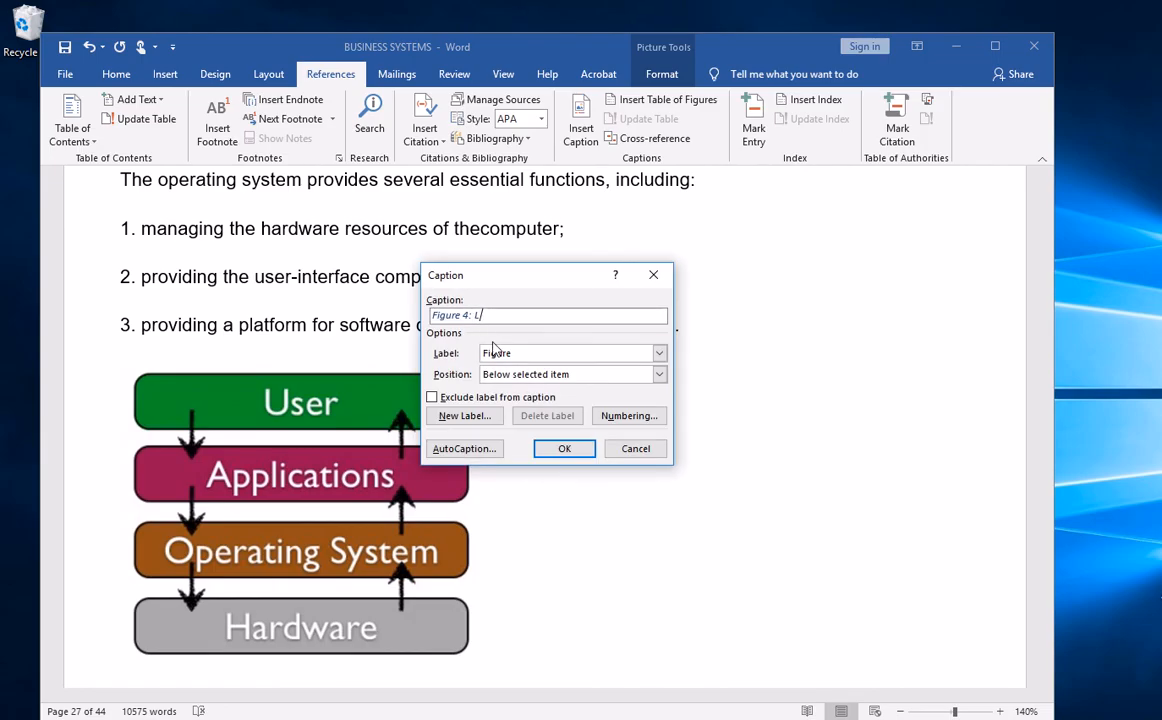
text(: Layers in the Operating System)
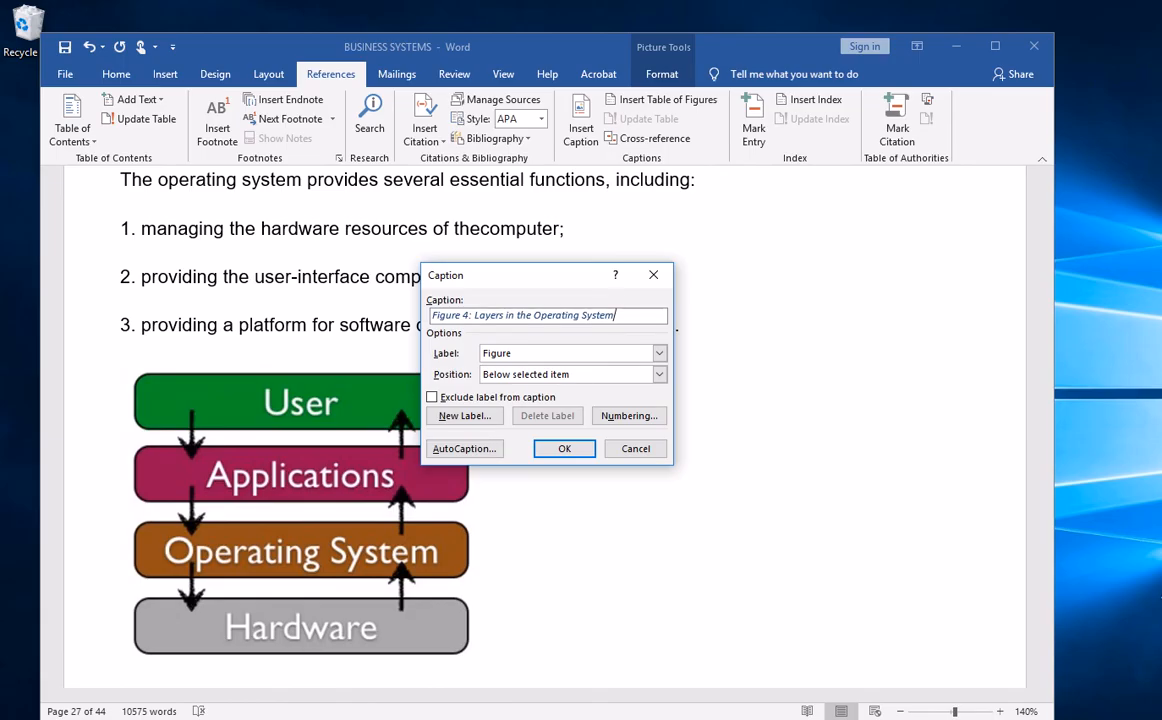
click(564, 448)
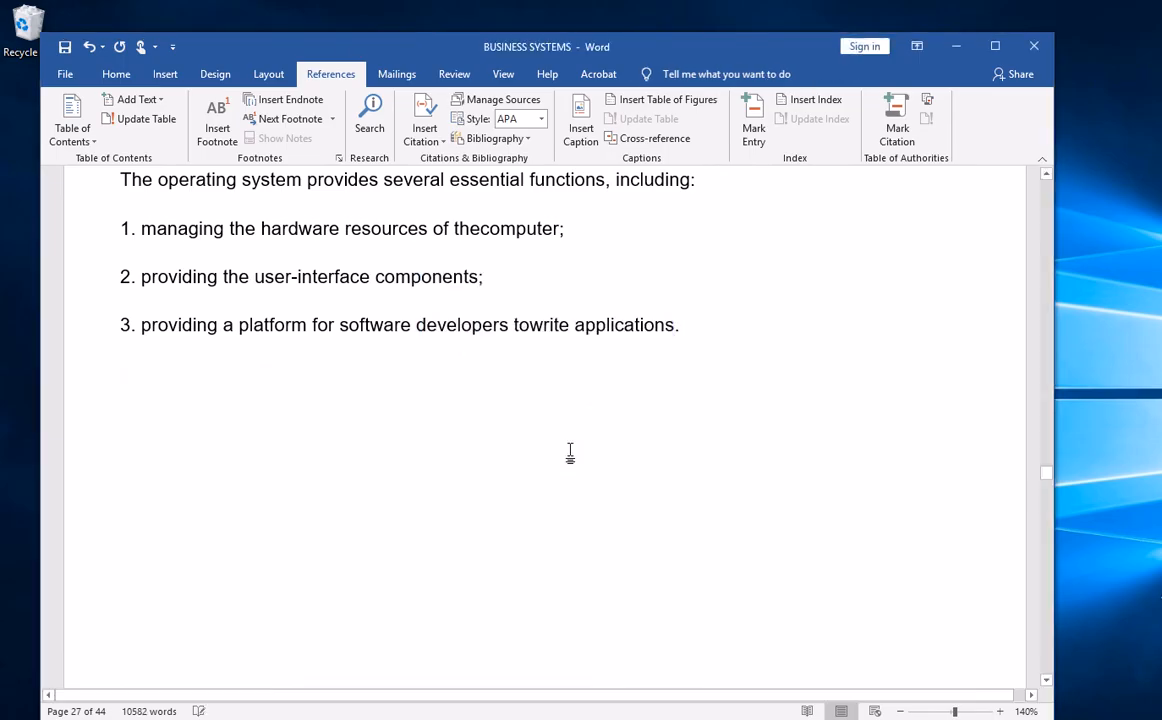
scroll(404, 472, down, 8)
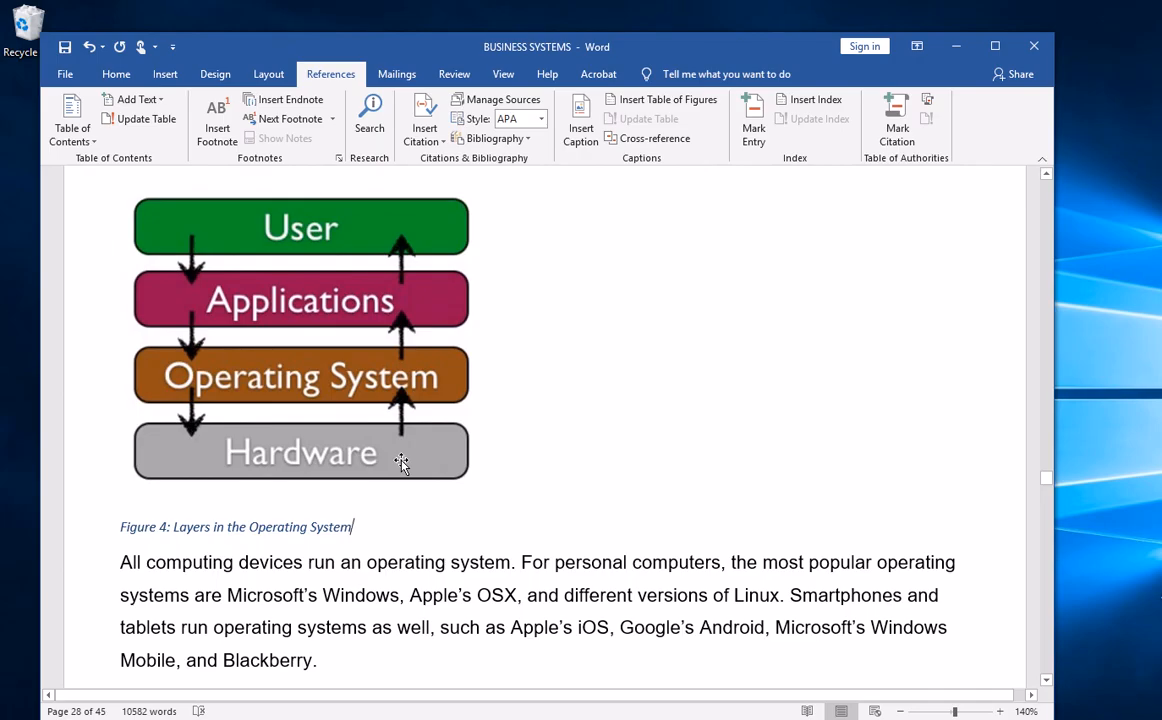
Look through the remaining pages, from section 4.2.2 to the document's end, for further figures or tables without captions.
scroll(401, 463, down, 15)
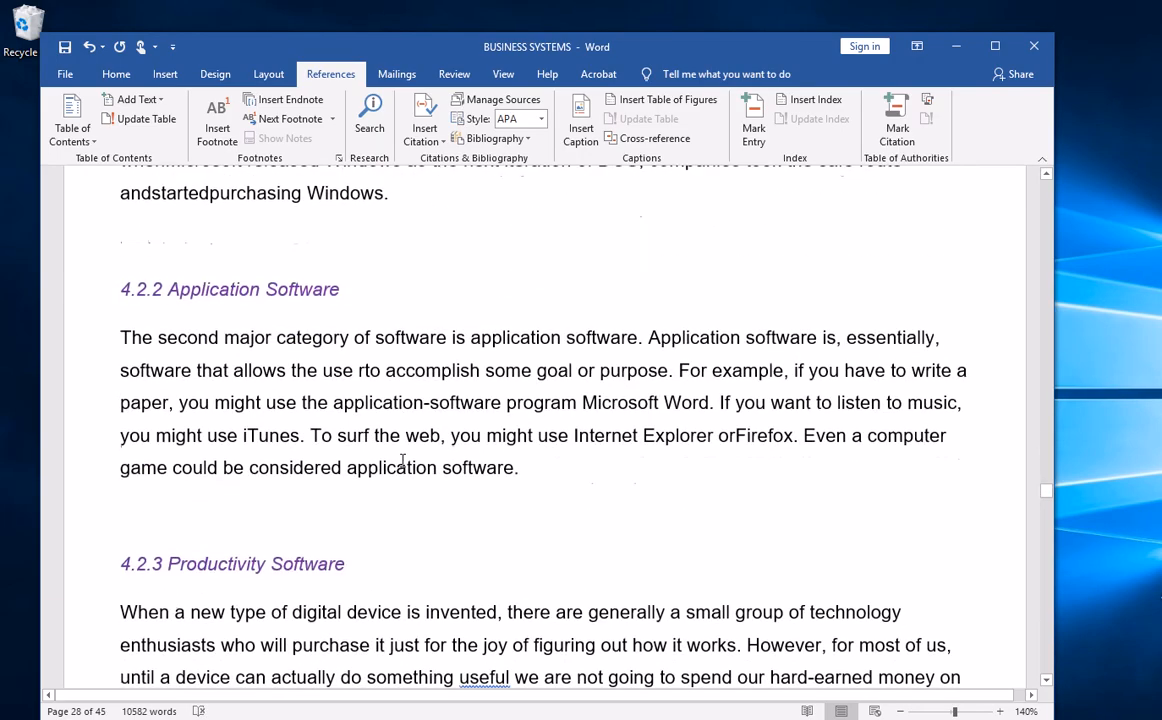
scroll(403, 461, down, 20)
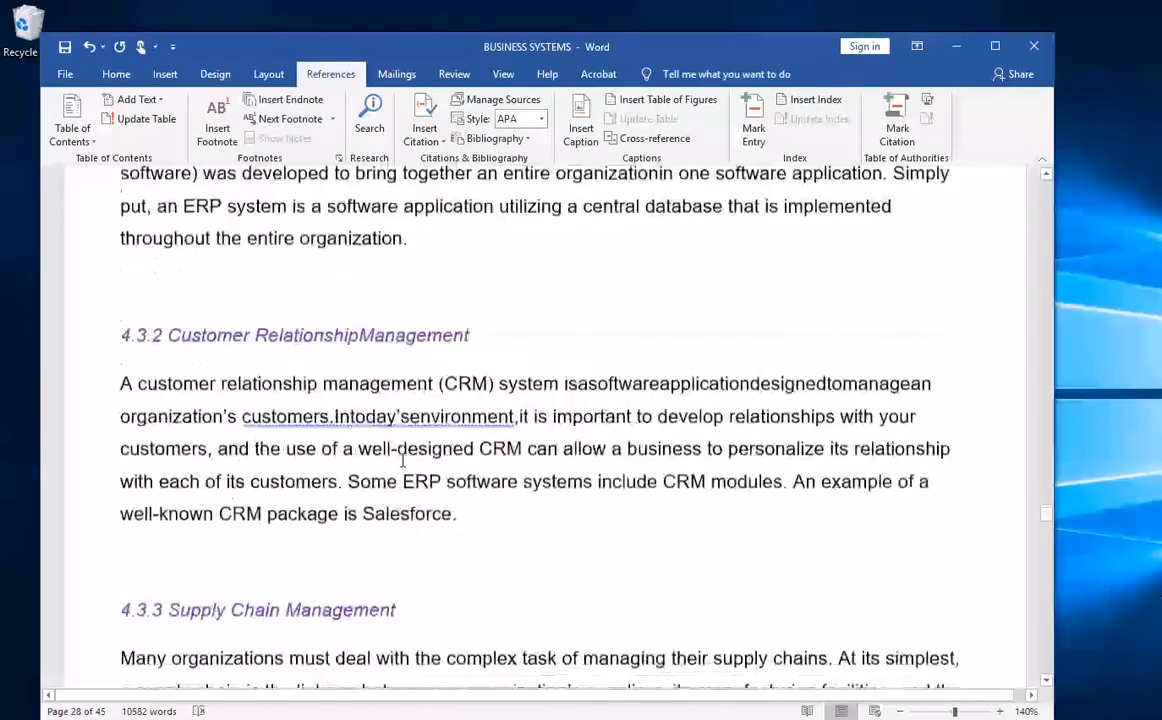
scroll(403, 461, down, 20)
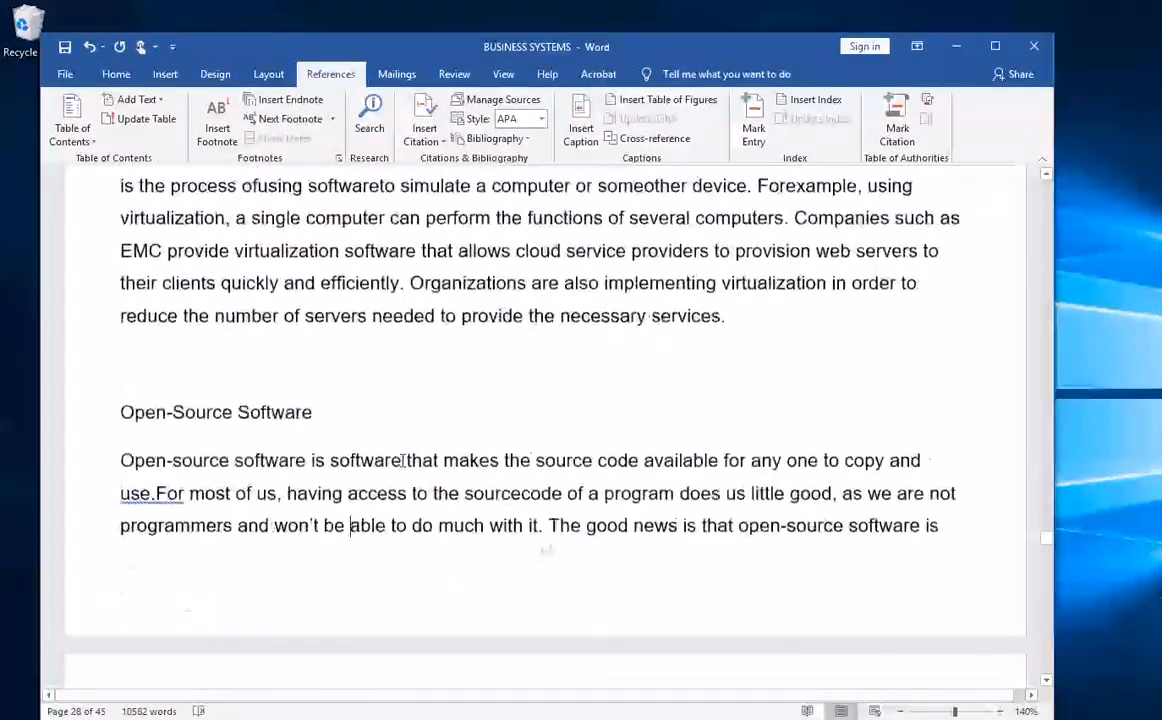
scroll(403, 461, down, 20)
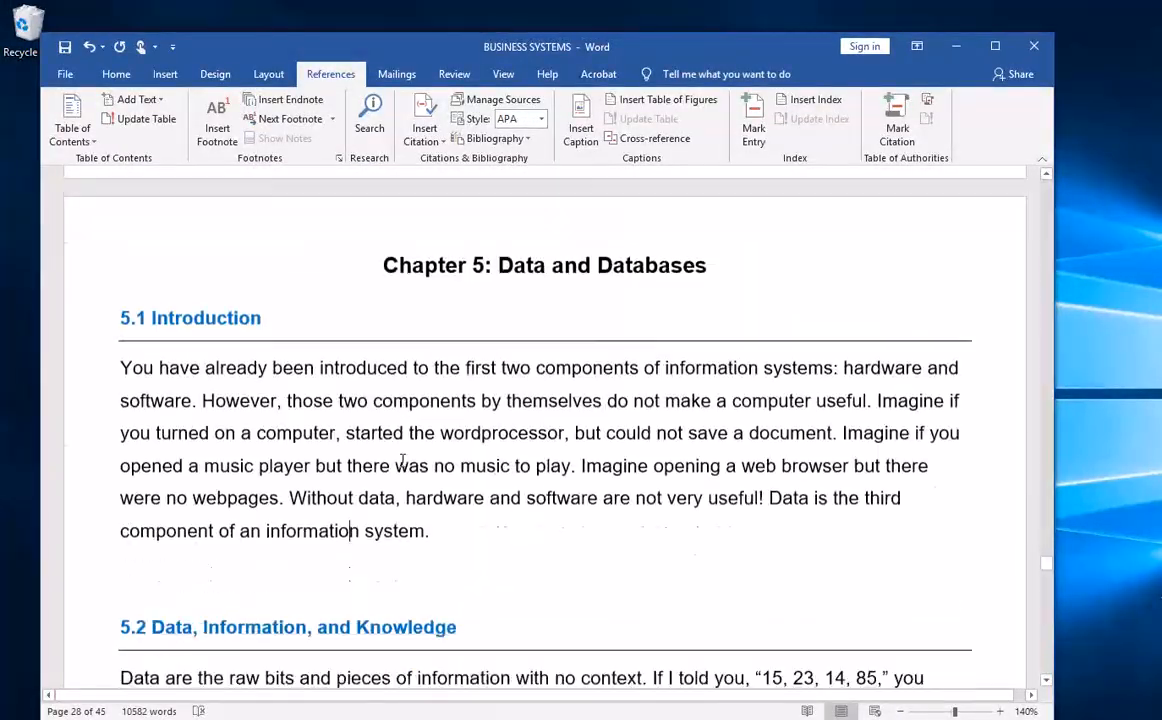
scroll(403, 461, down, 20)
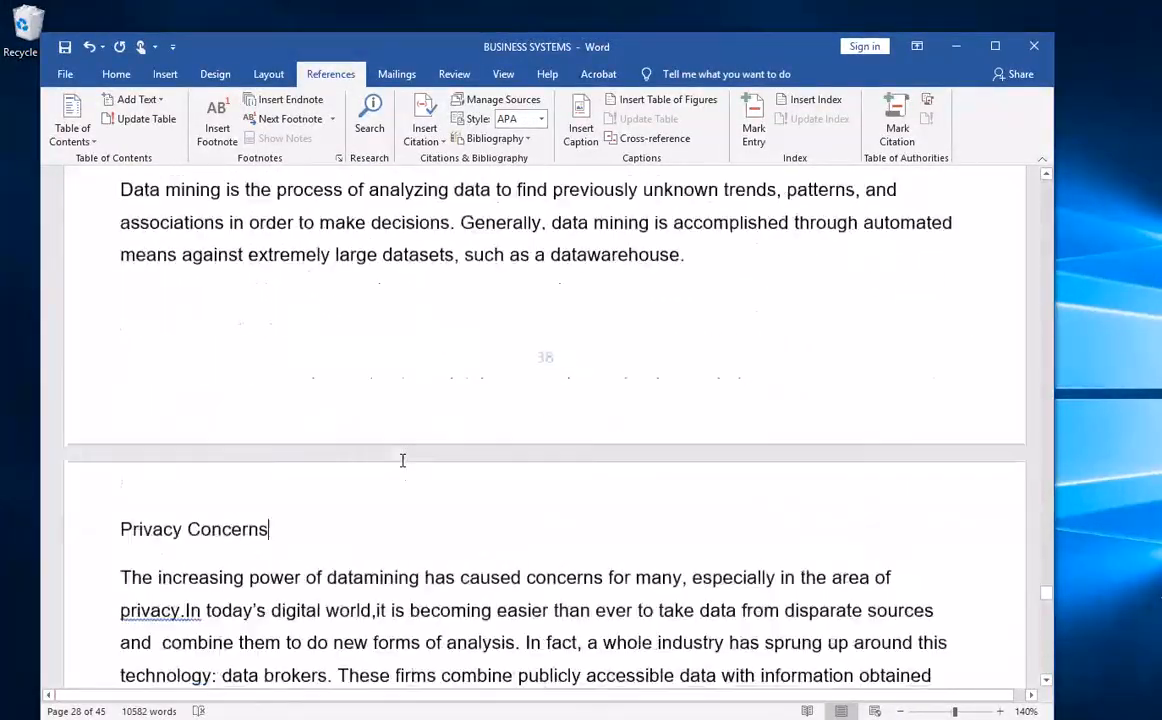
scroll(403, 461, down, 20)
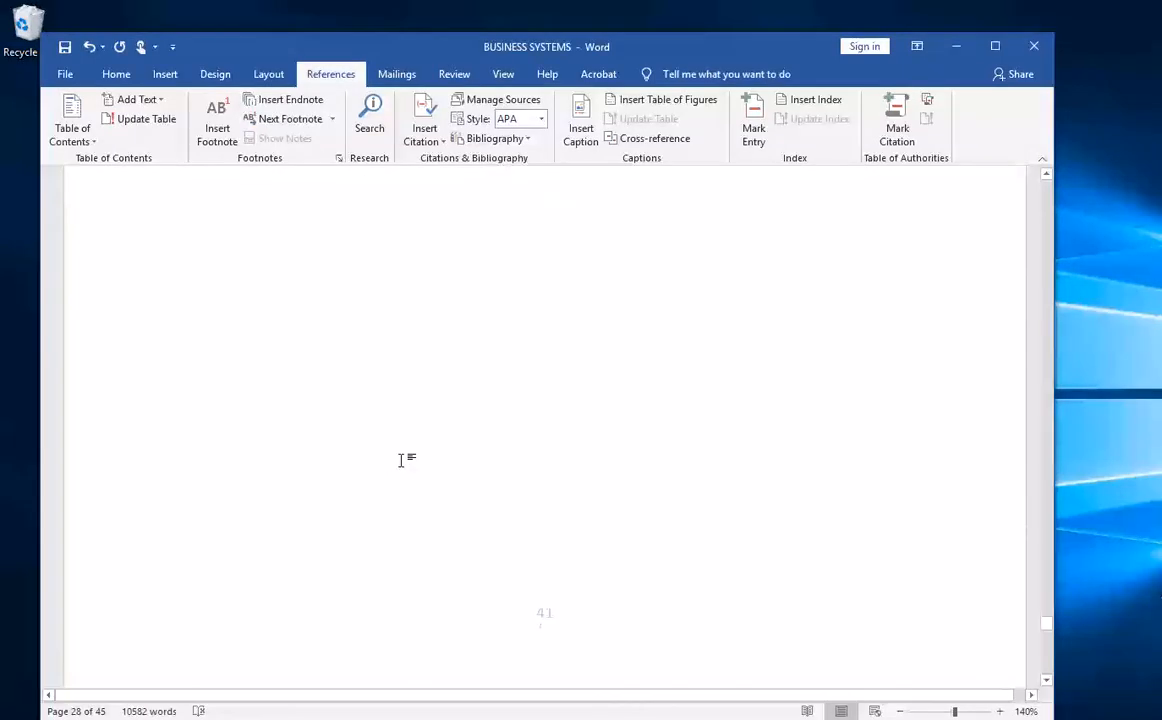
key(Page_Down)
key(Page_Down)
key(Page_Down)
key(Page_Down)
key(Page_Down)
key(Page_Down)
key(Page_Down)
key(Page_Down)
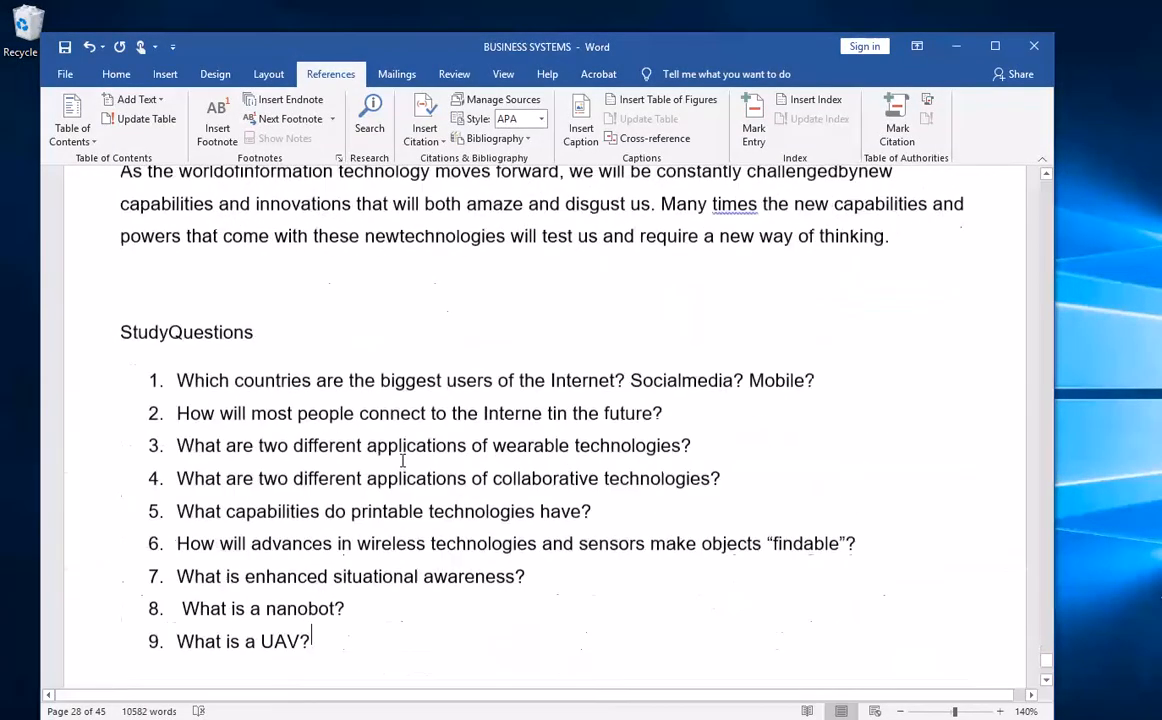
key(Page_Down)
key(Page_Down)
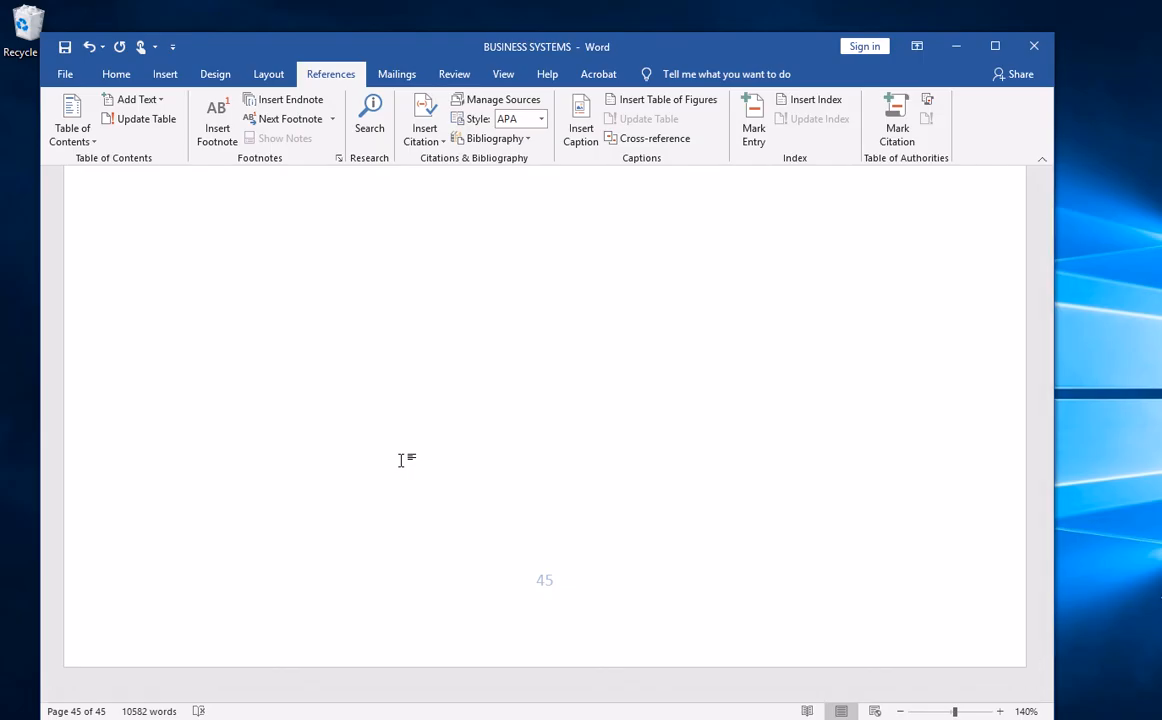
Return to the title page at the start of the document and save the document.
key(ctrl+Home)
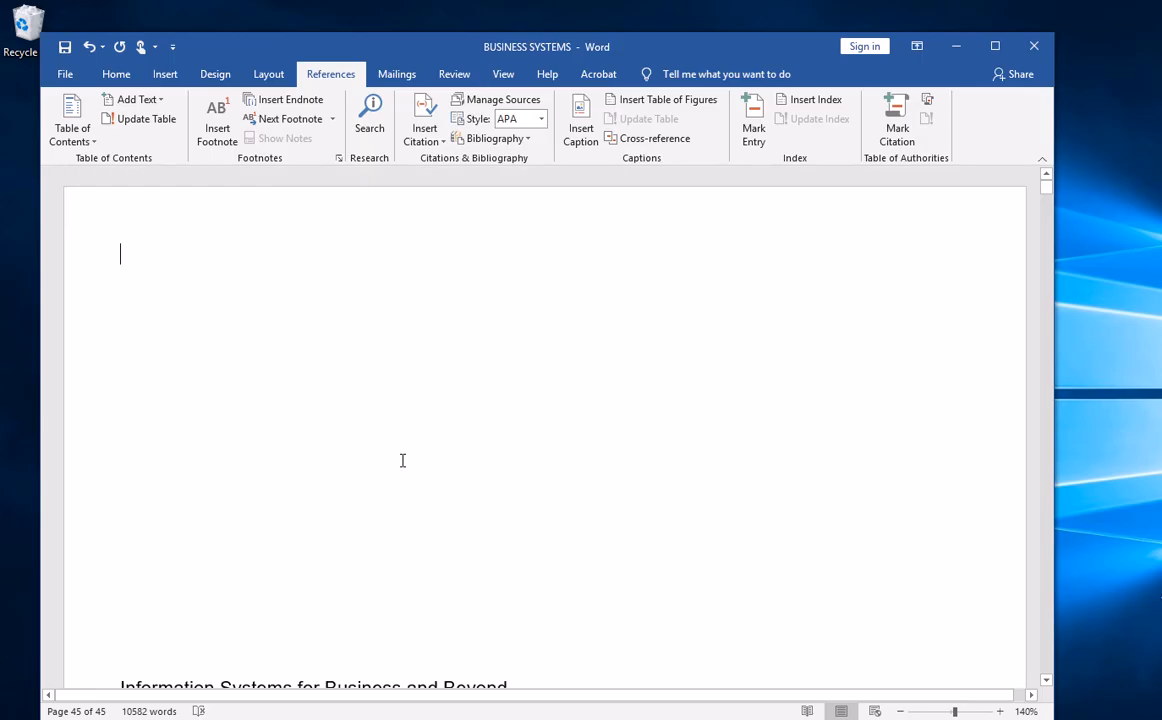
scroll(402, 460, down, 5)
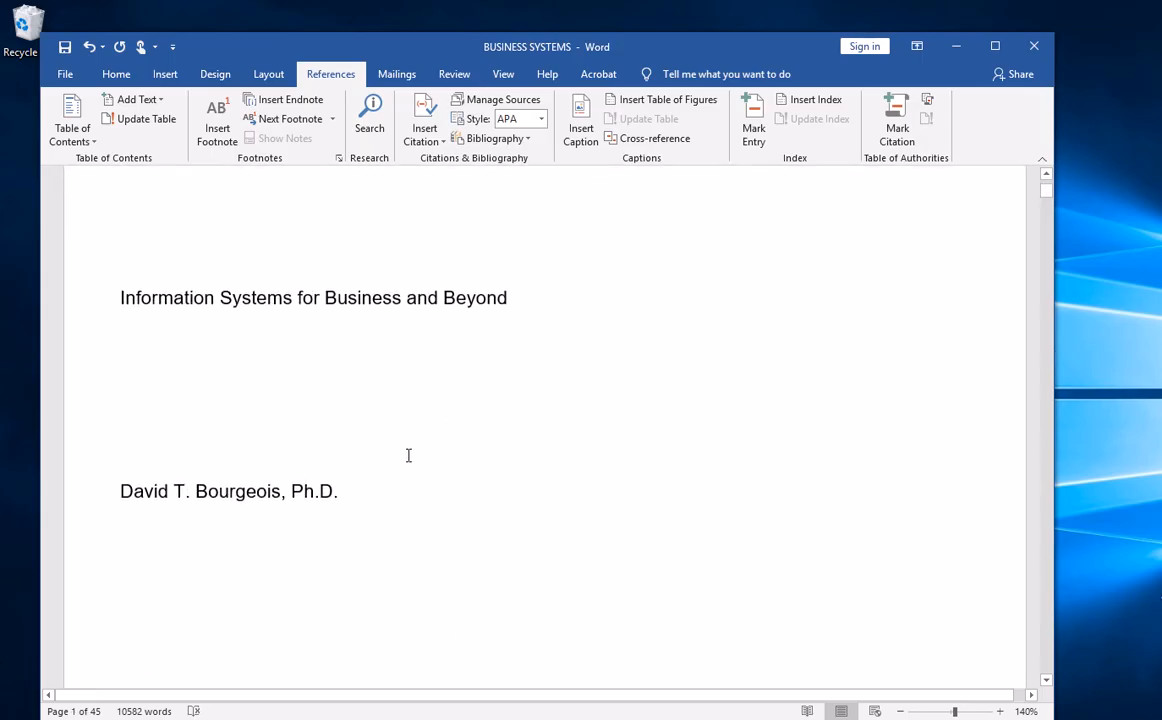
key(ctrl+s)
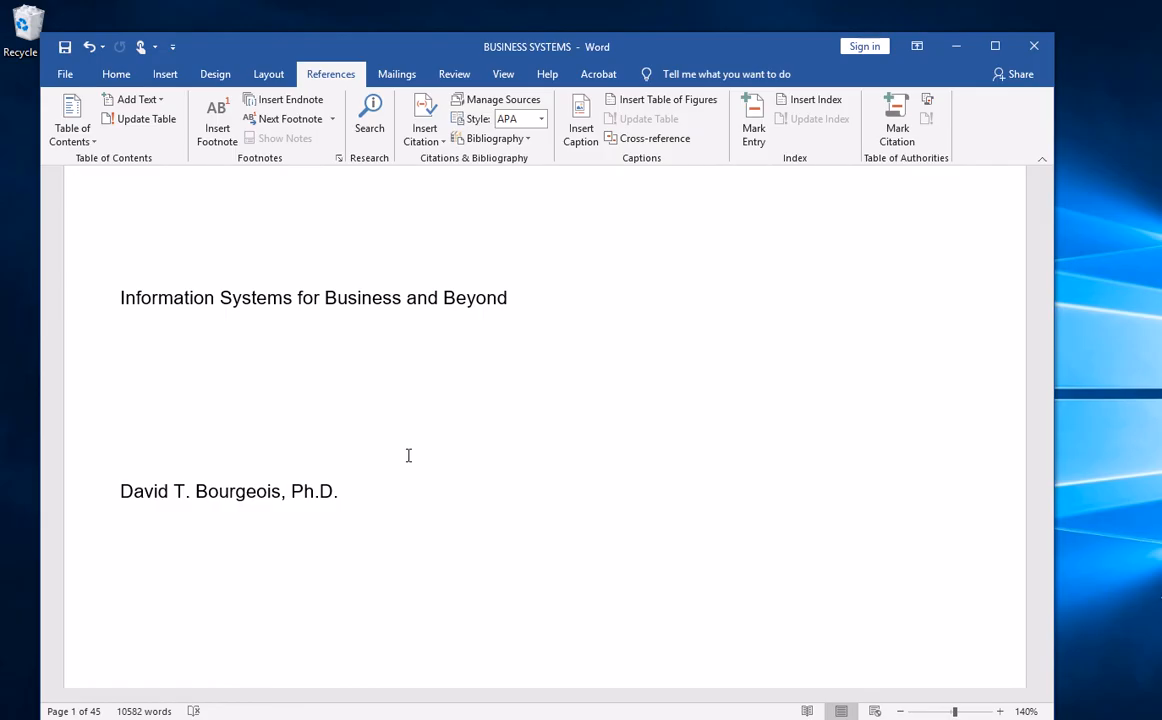
Look through the opening pages, from the title page past Preamble and Audience to Chapter 1, for where a table of contents belongs.
scroll(408, 455, down, 10)
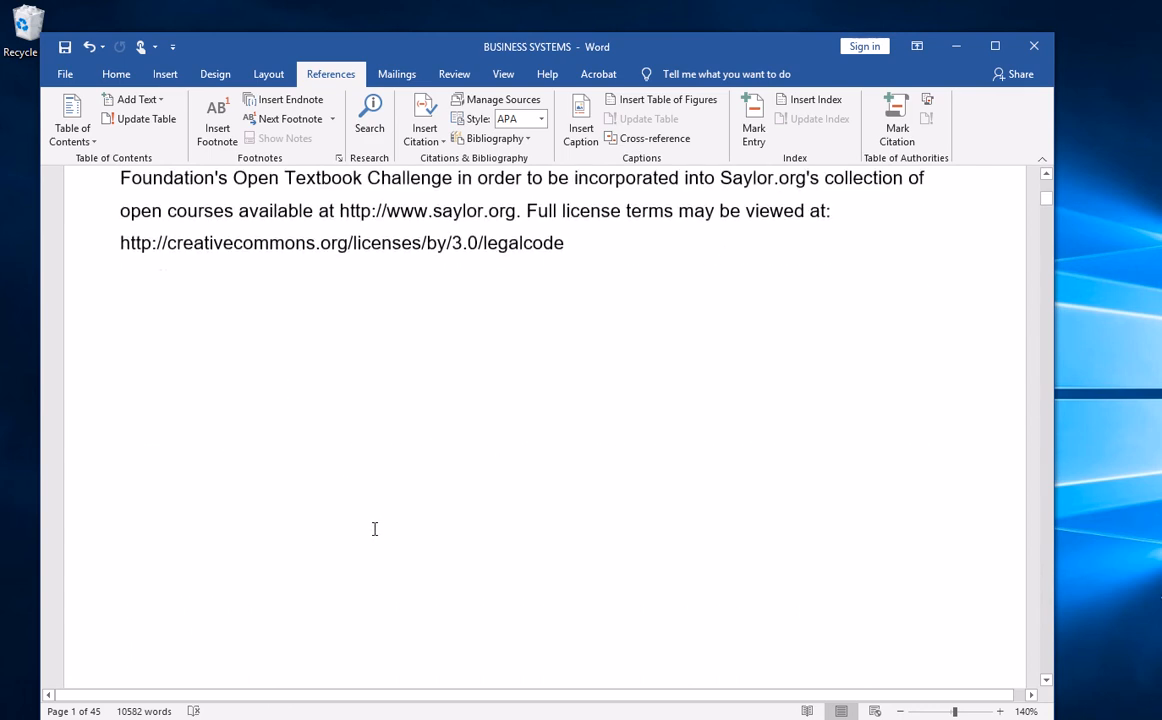
scroll(375, 529, down, 10)
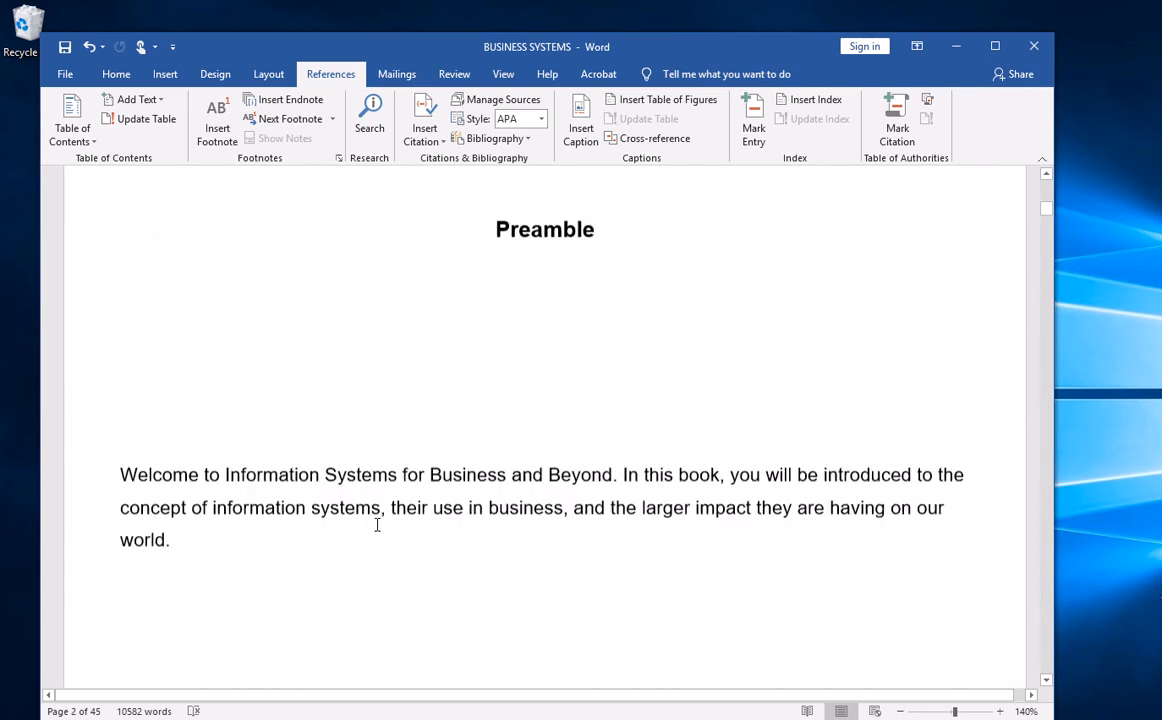
scroll(377, 525, down, 2)
scroll(377, 525, up, 6)
scroll(379, 527, down, 8)
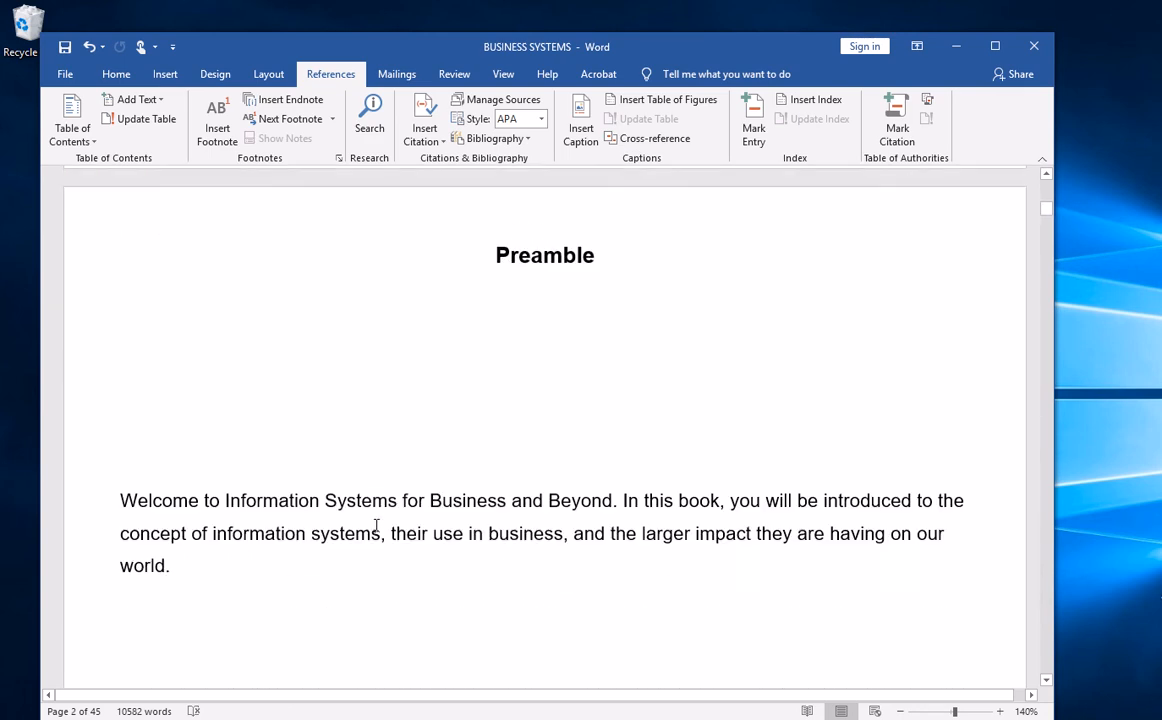
scroll(532, 394, down, 3)
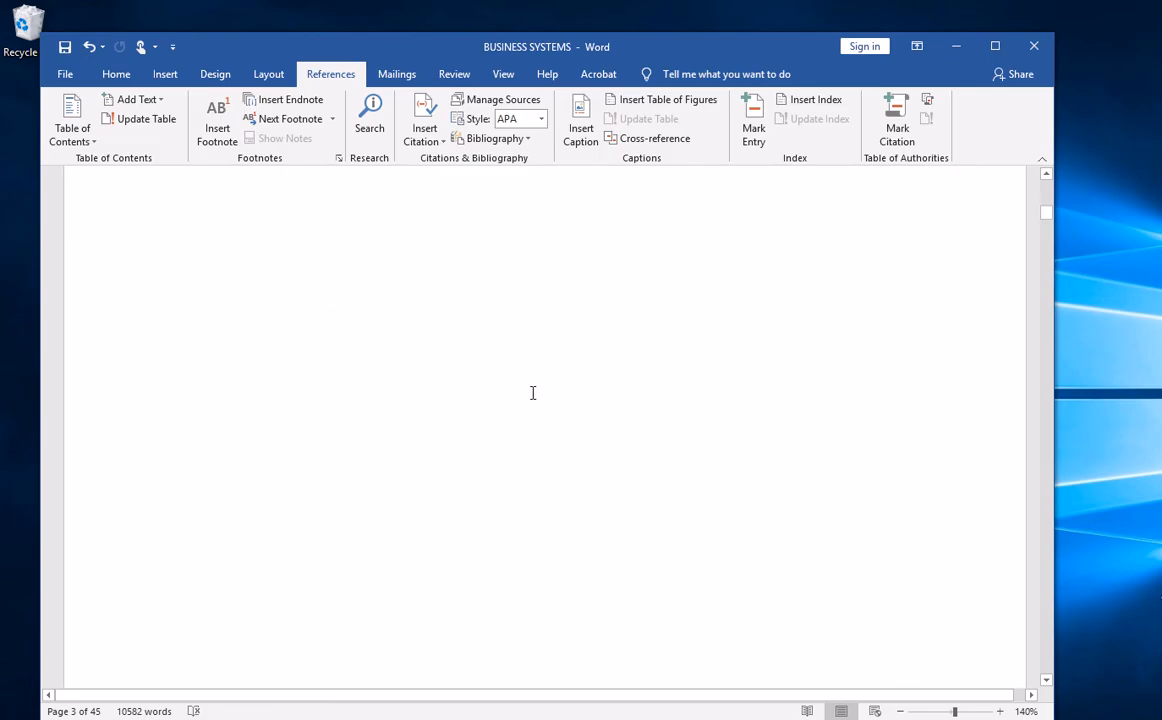
scroll(532, 394, up, 5)
scroll(535, 393, up, 6)
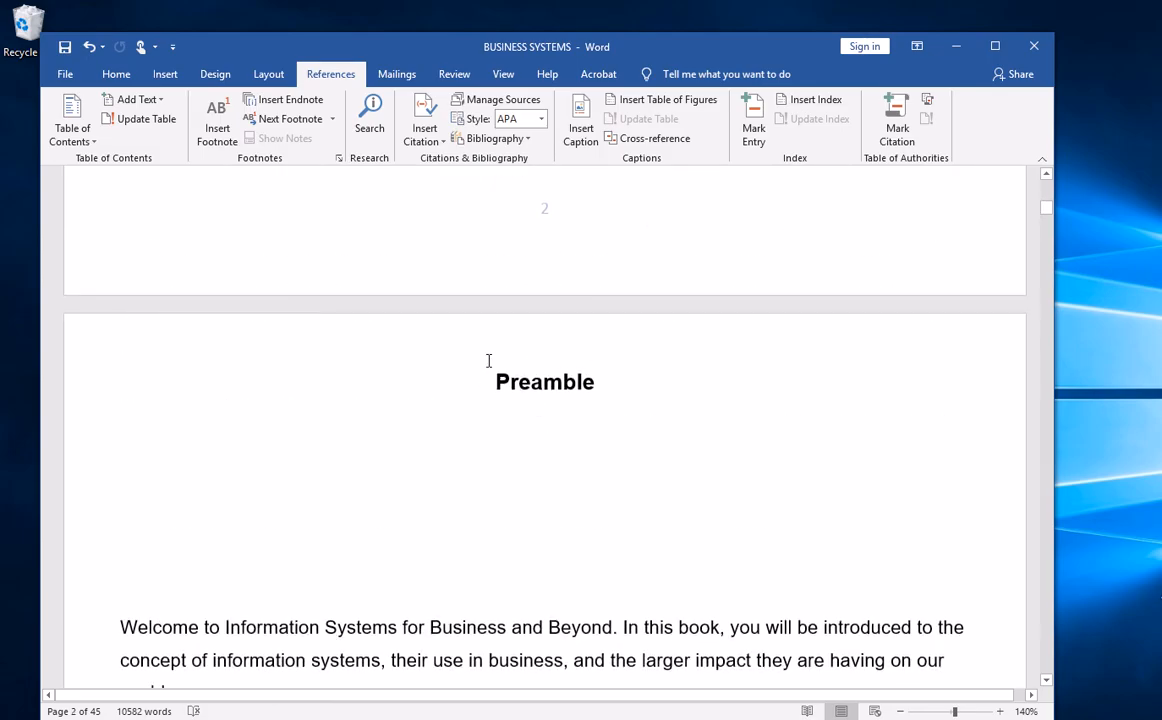
scroll(490, 410, down, 15)
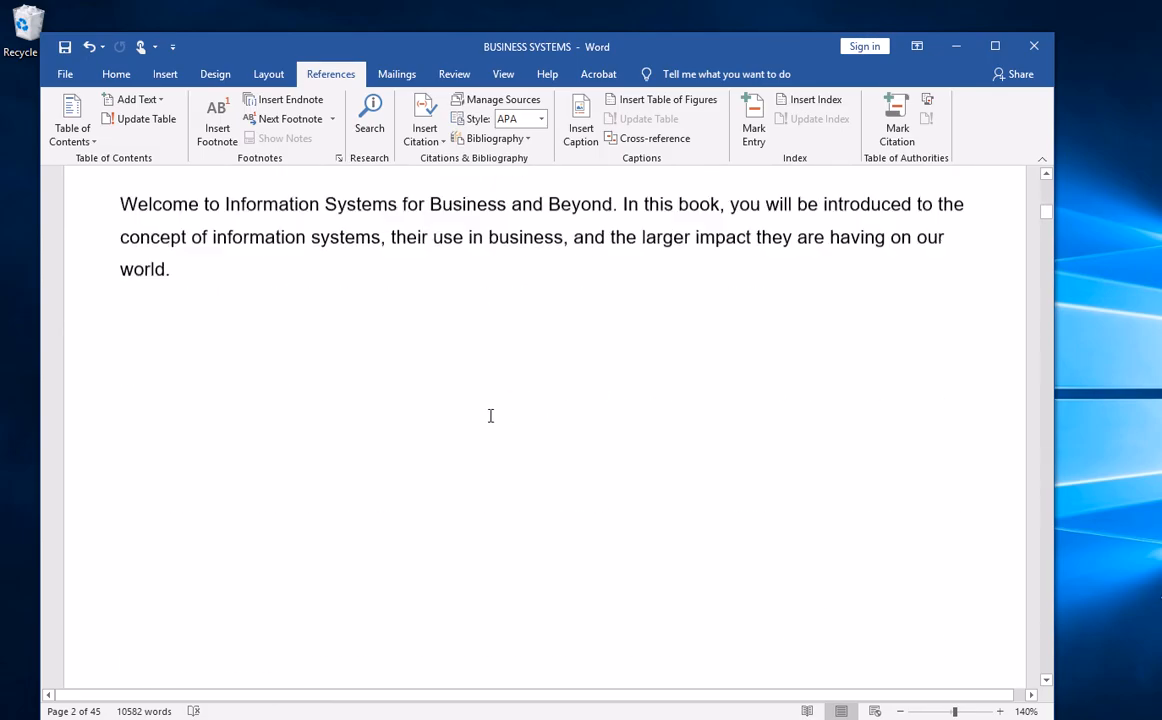
scroll(490, 415, down, 1)
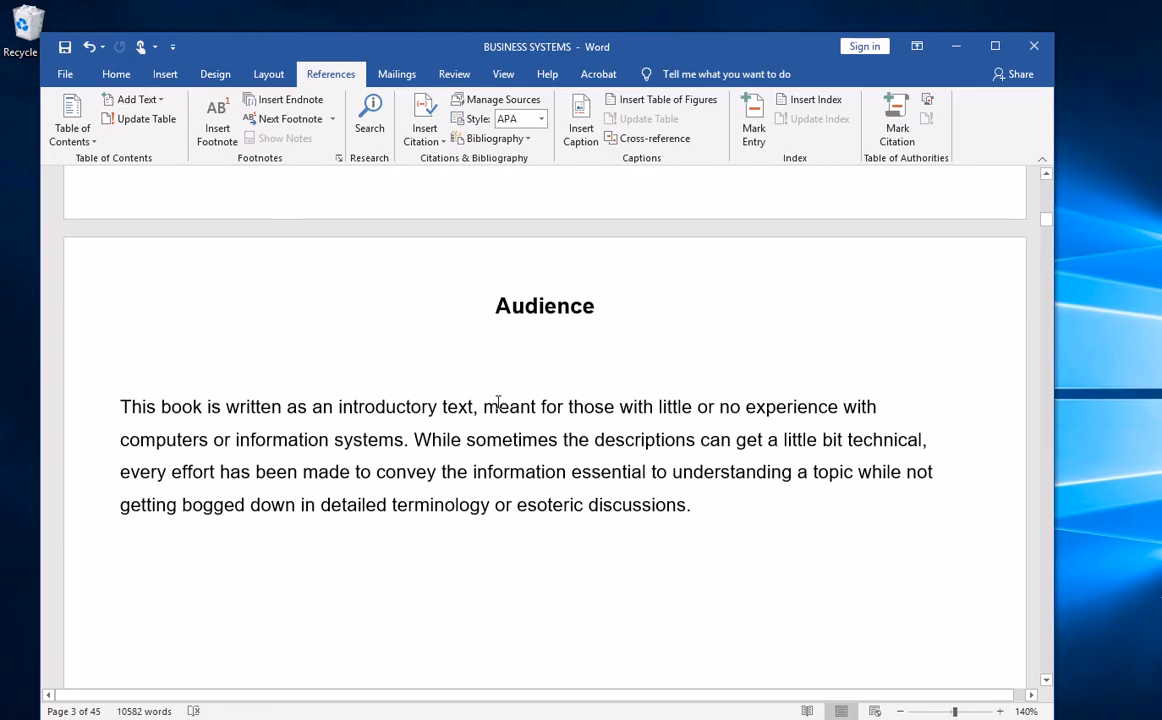
scroll(535, 400, down, 15)
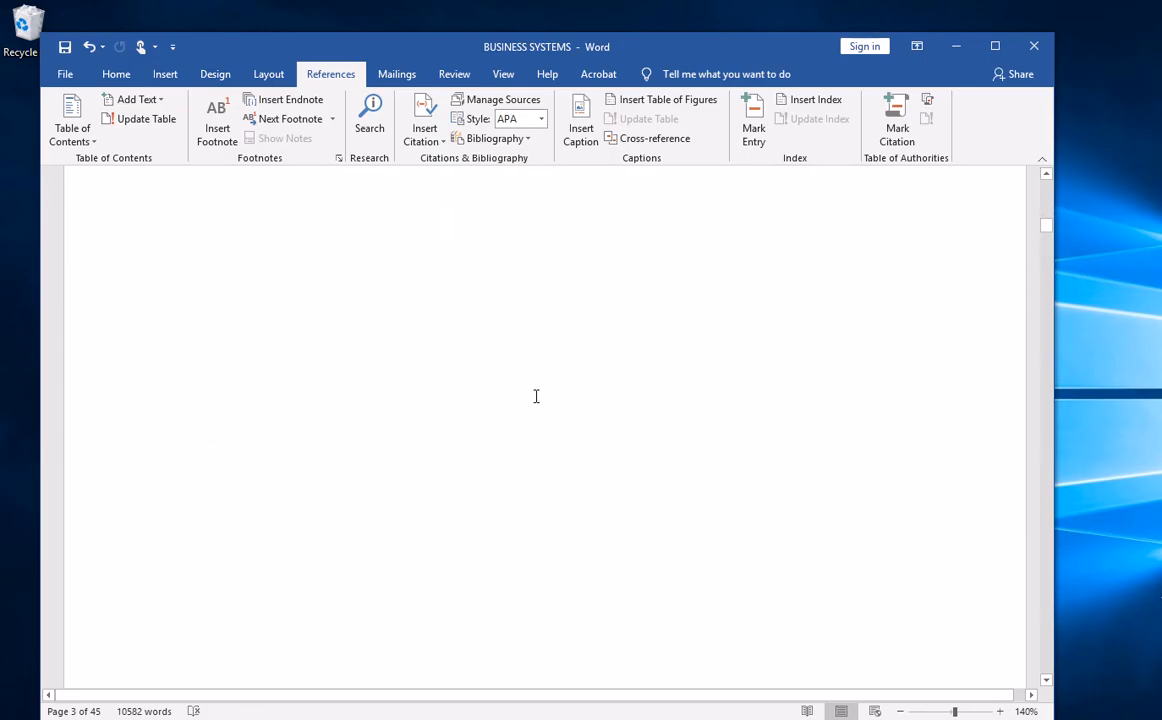
scroll(536, 396, up, 12)
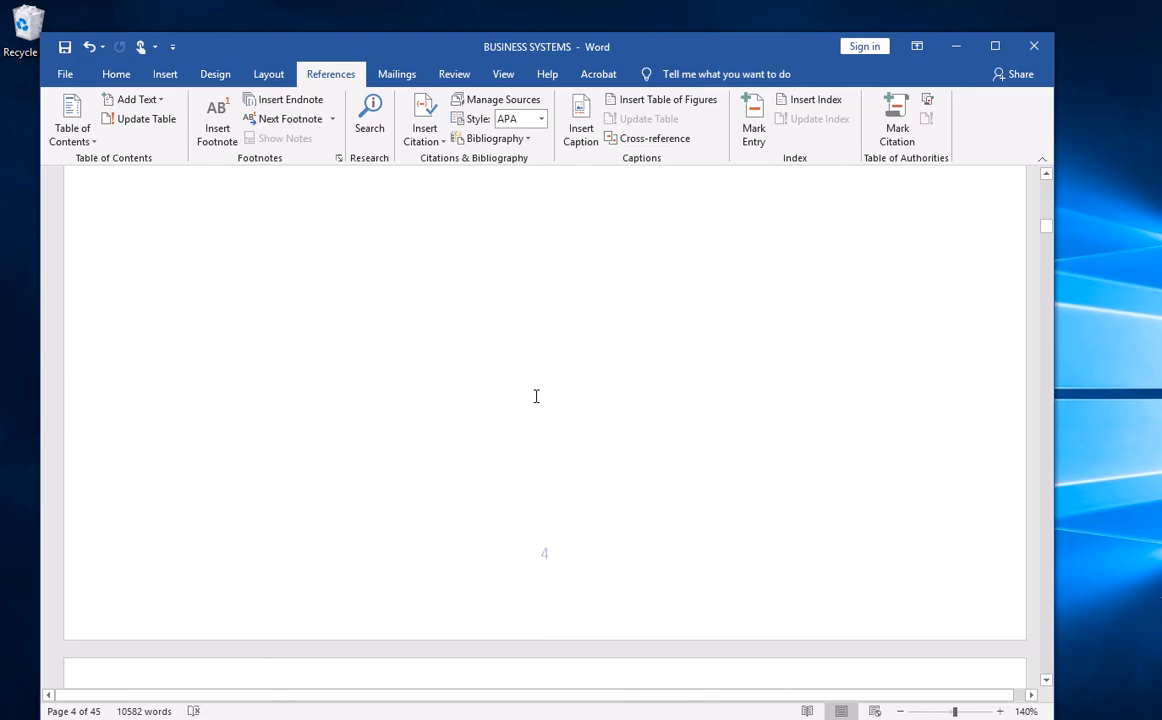
scroll(532, 390, up, 3)
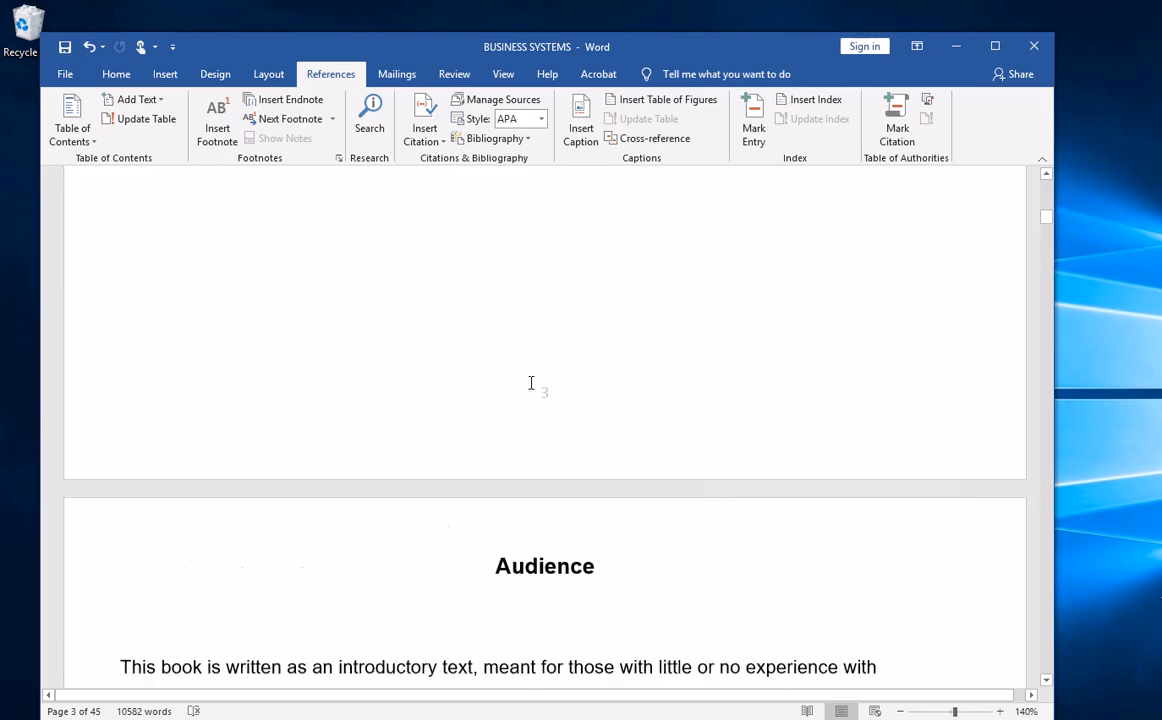
scroll(500, 410, down, 6)
scroll(410, 399, down, 3)
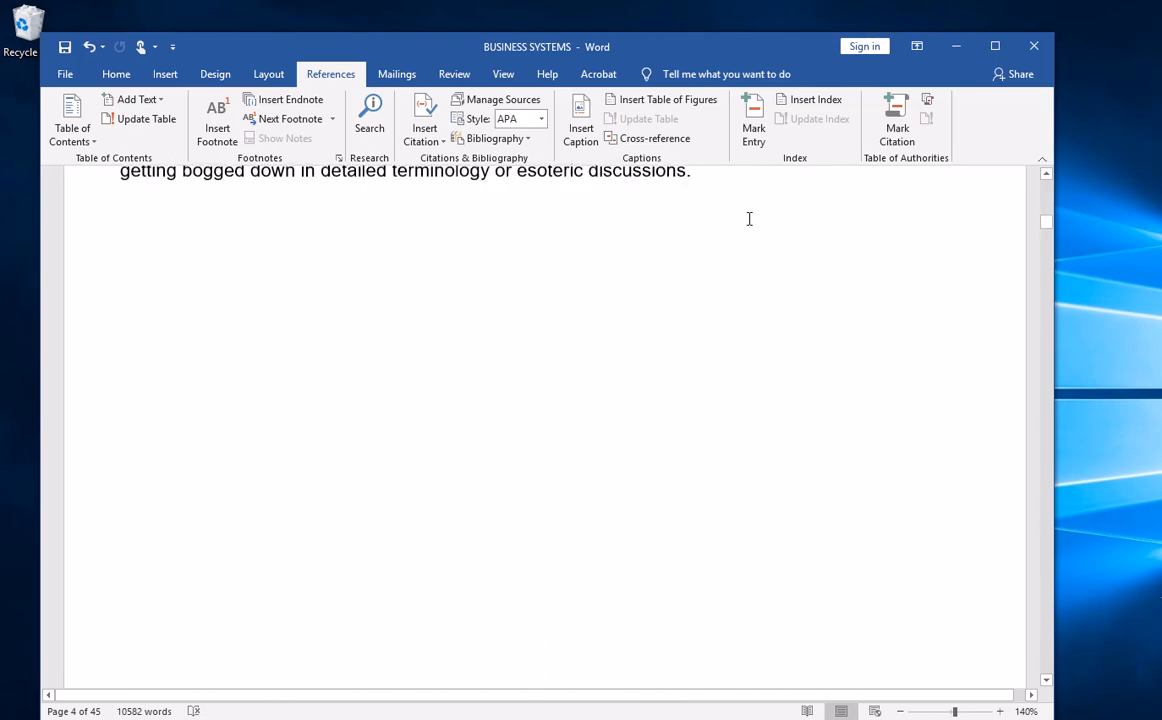
scroll(684, 258, up, 3)
scroll(686, 265, down, 3)
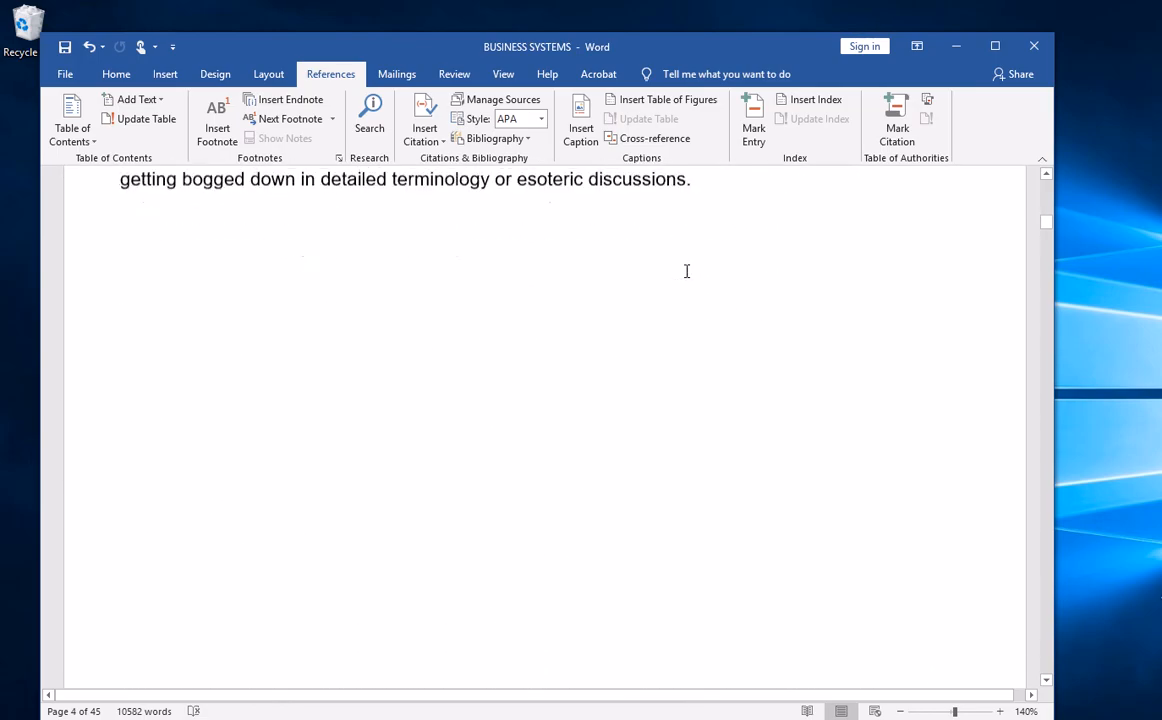
scroll(686, 271, up, 1)
scroll(686, 271, up, 1)
scroll(521, 337, down, 10)
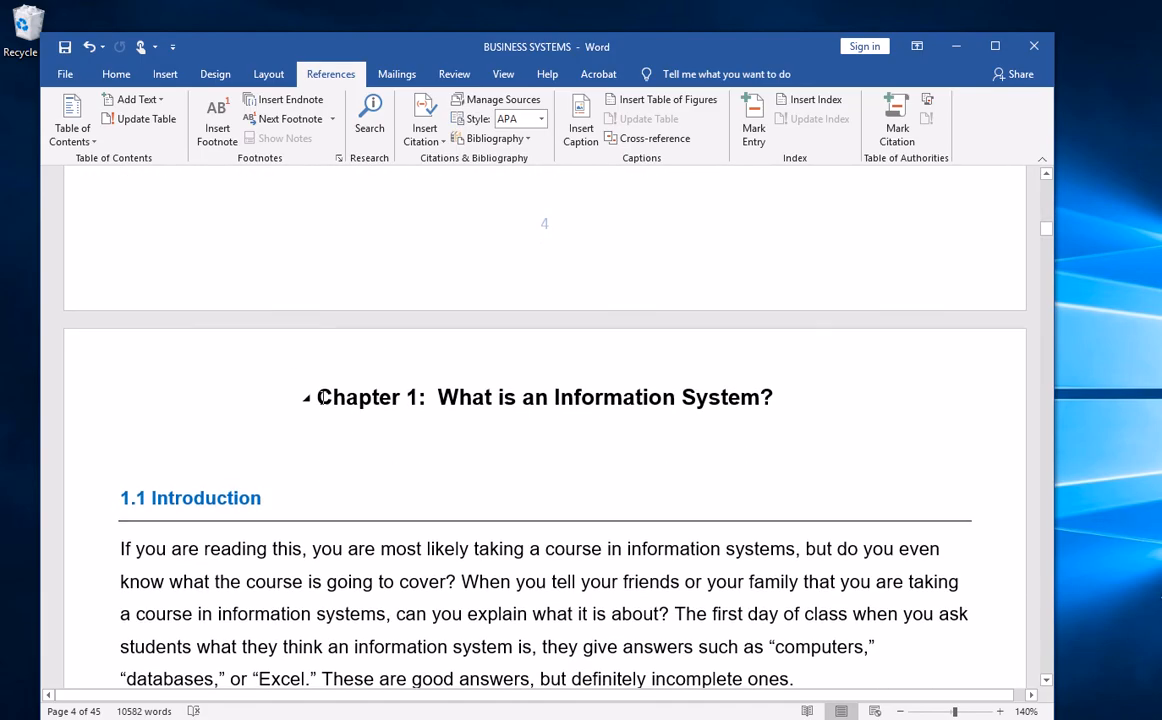
Insert a page break before the heading "Chapter 1: What is an Information System?" to make a blank page after Audience.
click(317, 397)
key(ctrl+Return)
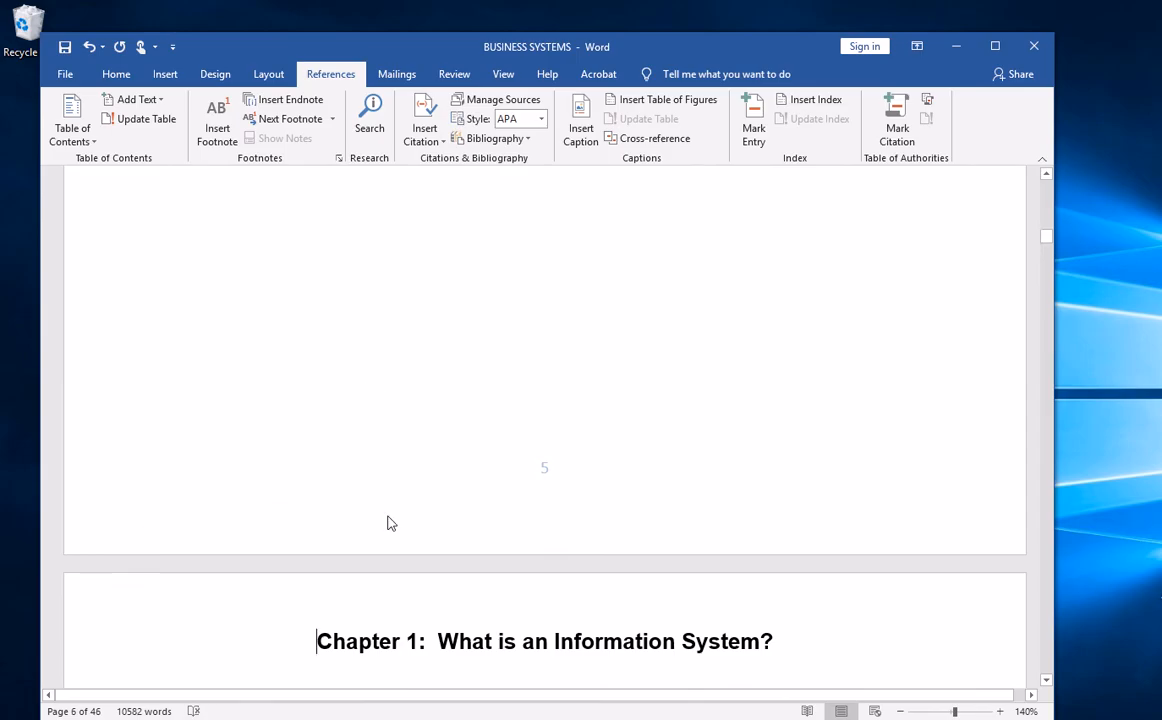
scroll(388, 516, up, 5)
scroll(390, 512, up, 3)
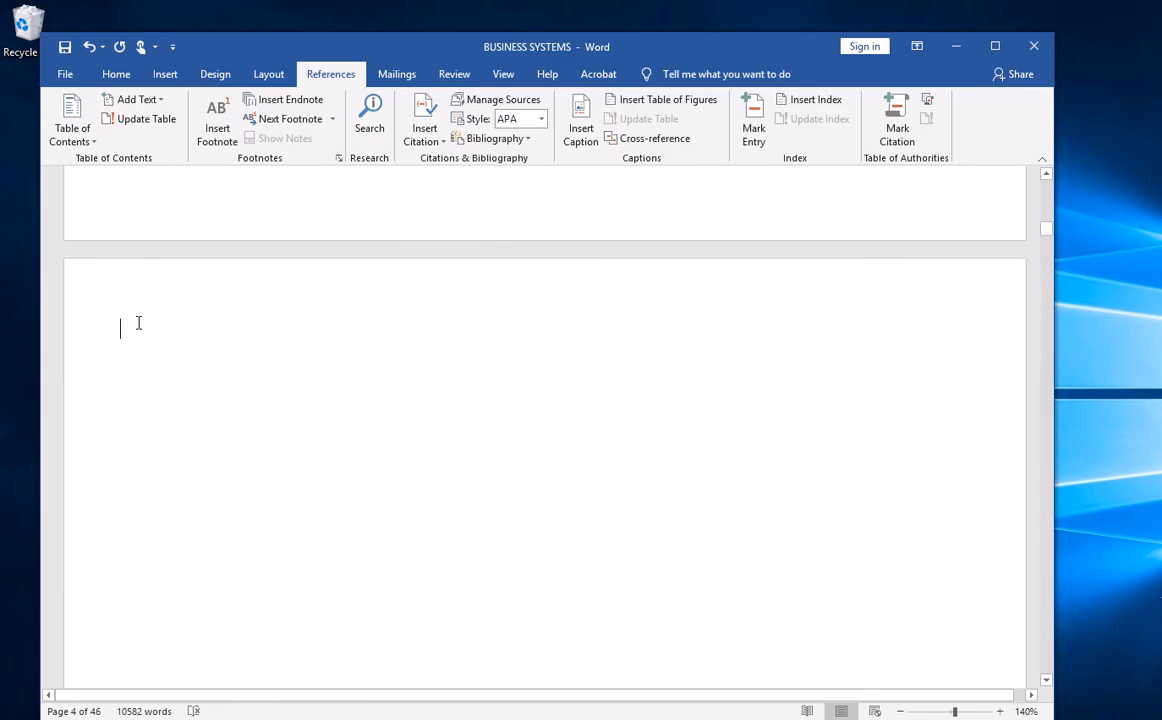
scroll(159, 335, down, 8)
scroll(166, 338, down, 5)
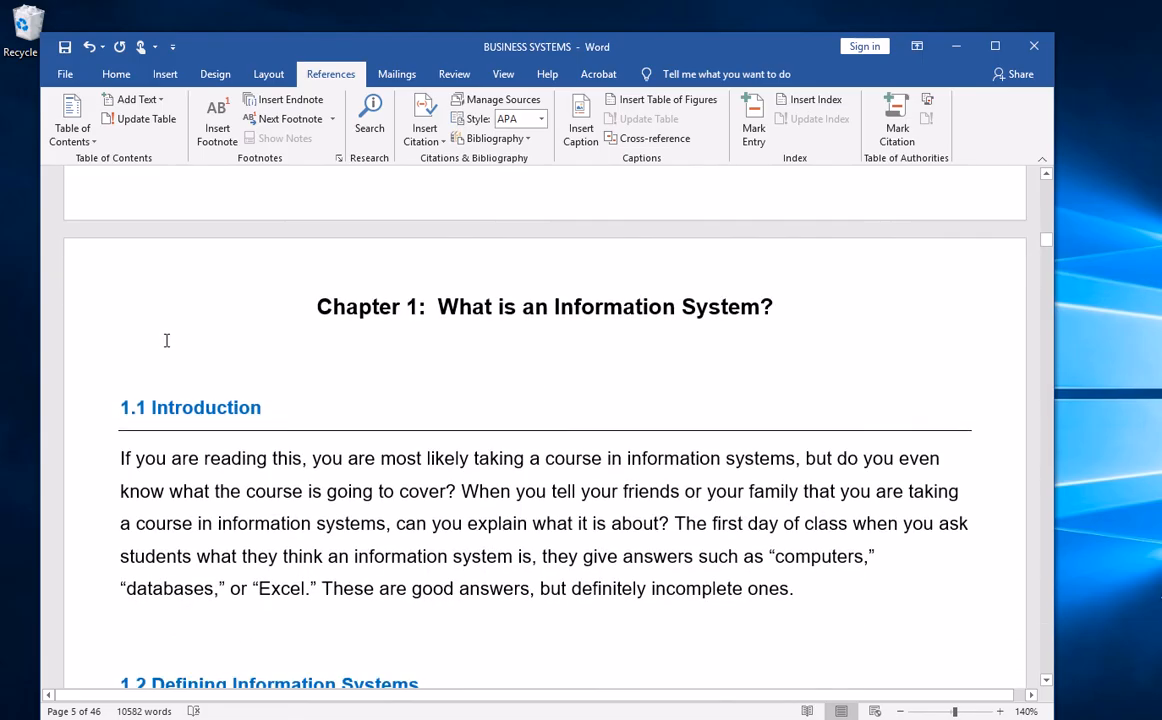
scroll(202, 345, up, 2)
scroll(287, 358, up, 5)
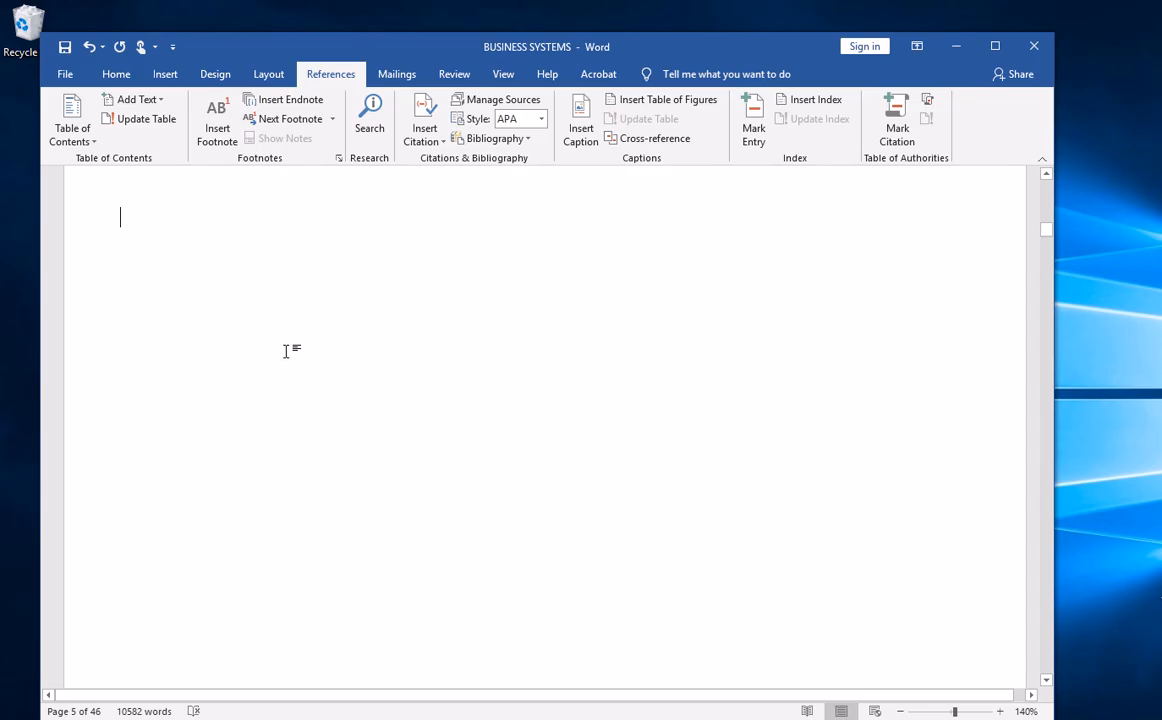
Enter the title "Table of Contents" on the blank page before Chapter 1 and apply the Heading 1 style to it.
text(Ta)
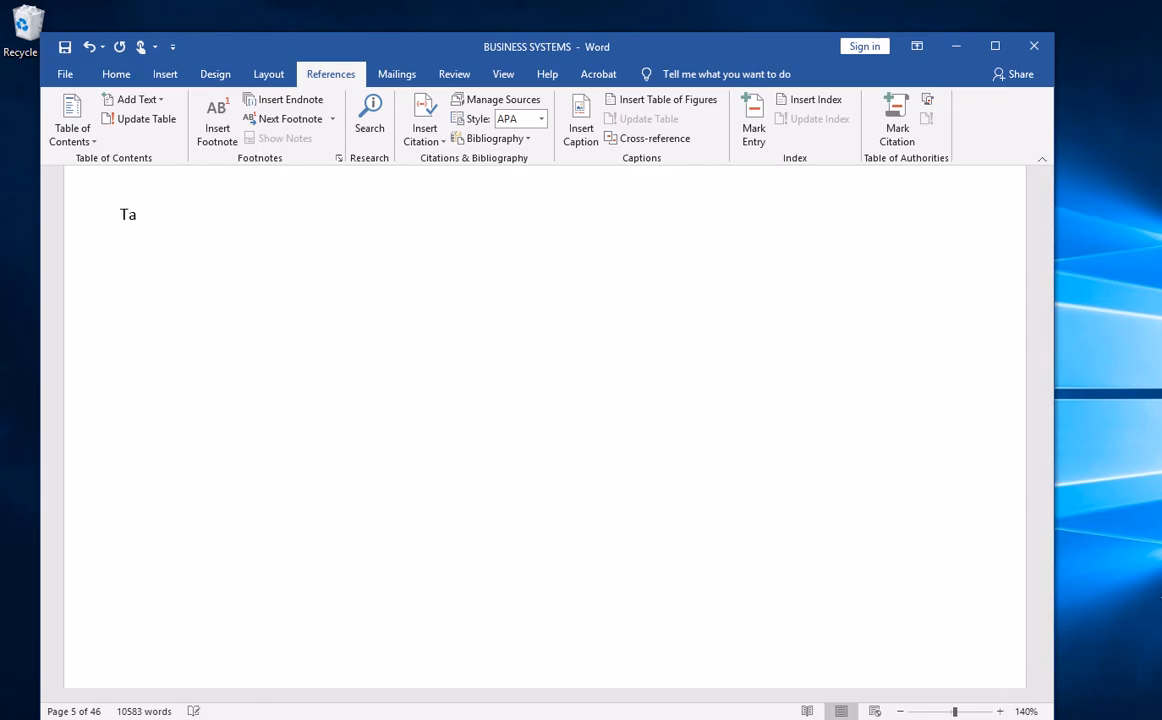
text(ble of Contents)
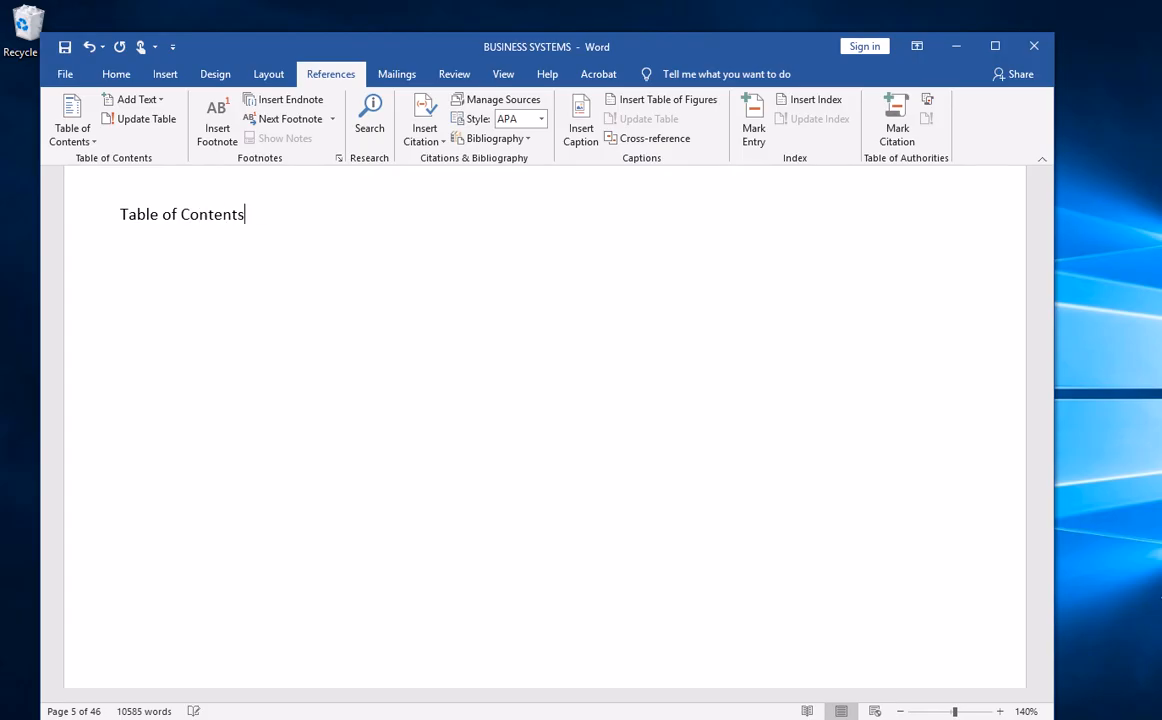
scroll(246, 407, up, 6)
scroll(231, 482, down, 2)
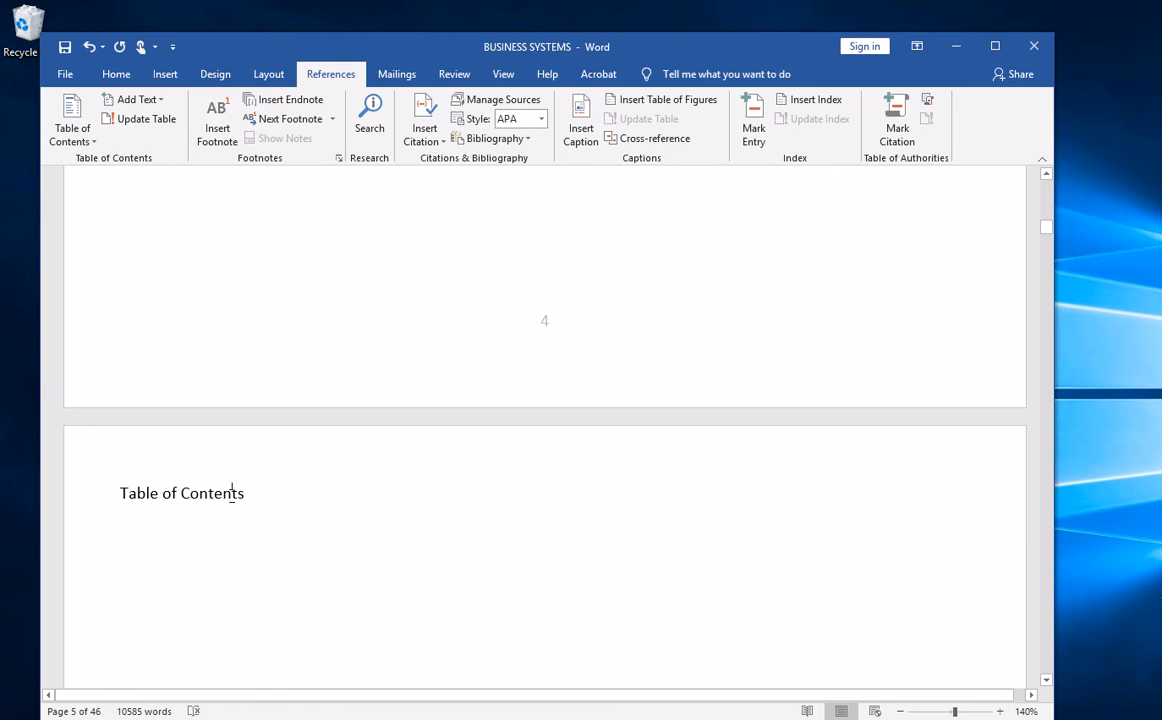
click(116, 74)
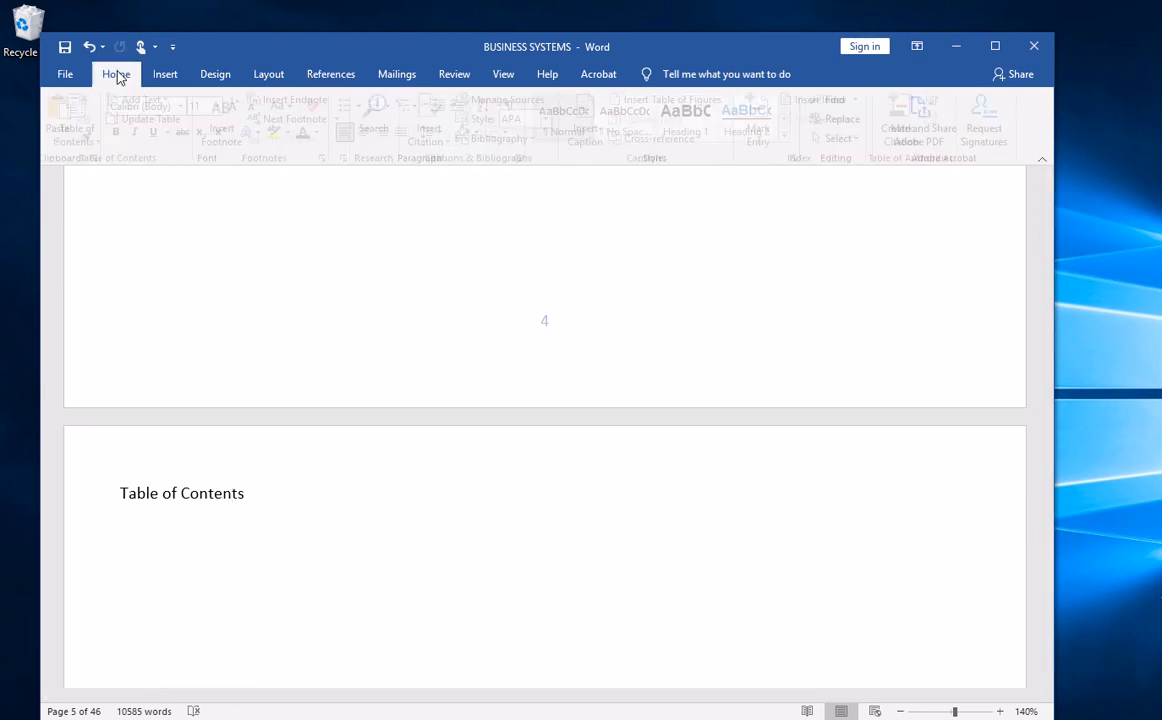
click(670, 112)
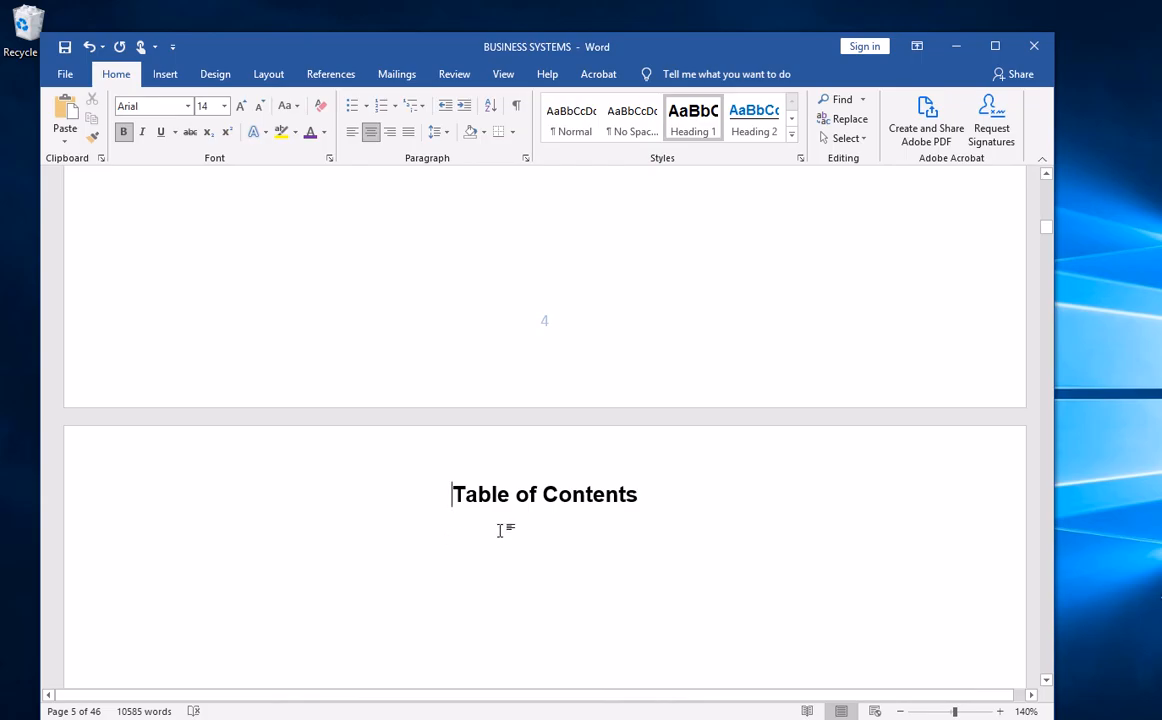
Add an empty line in the Normal style below the "Table of Contents" title.
click(655, 502)
key(Return)
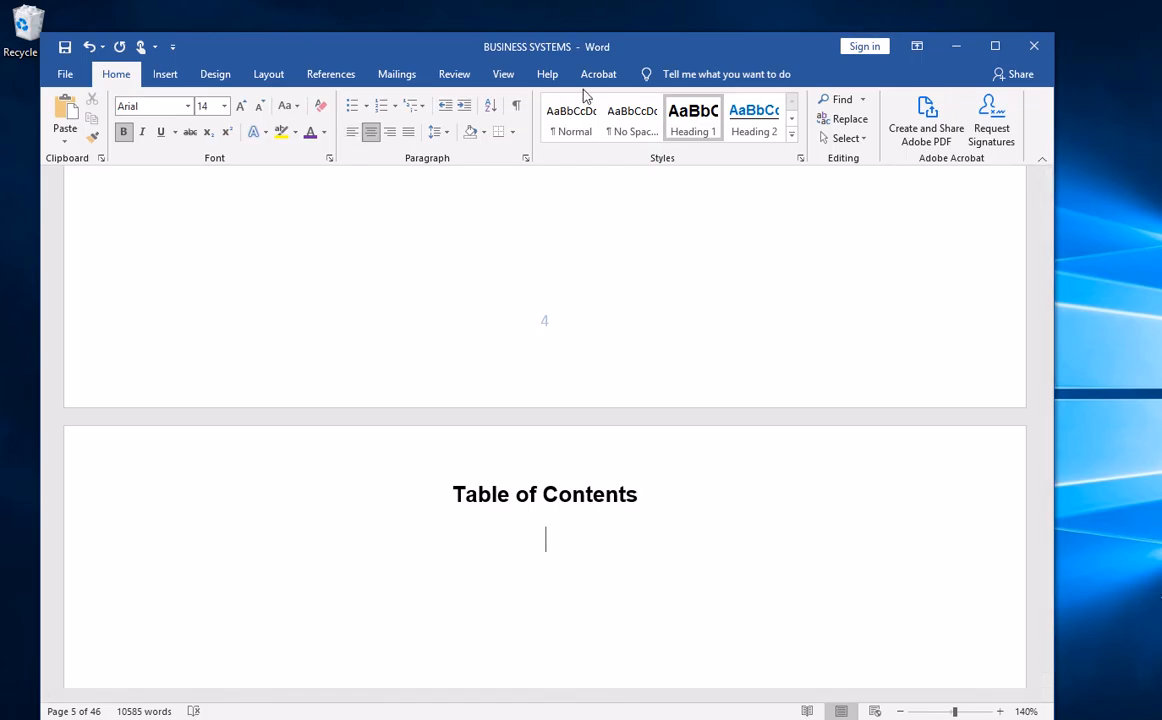
click(573, 125)
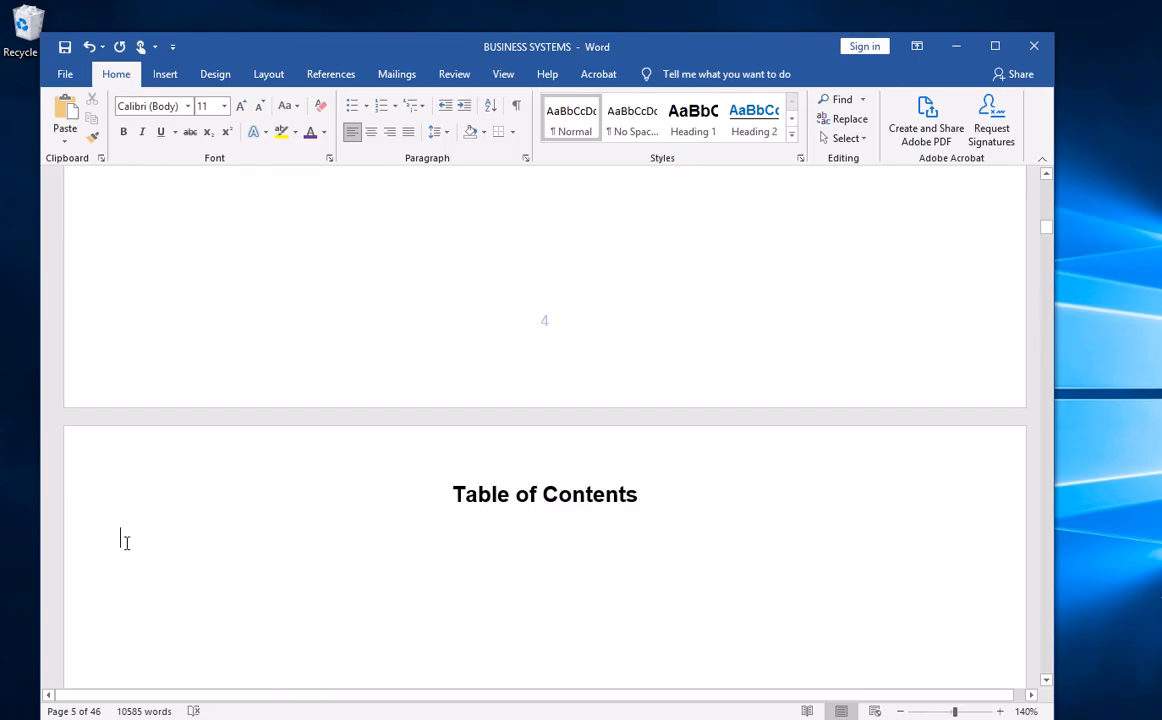
Insert a custom table of contents on the empty line, with three levels, dotted tab leaders and right-aligned page numbers.
click(323, 80)
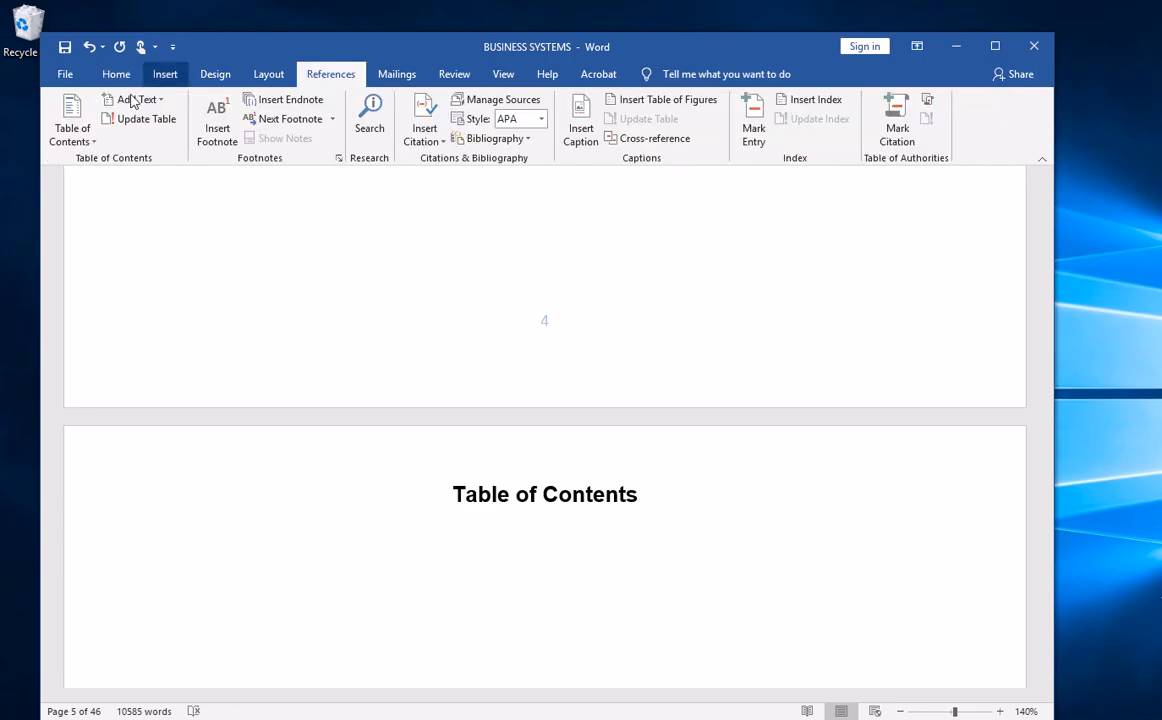
click(94, 143)
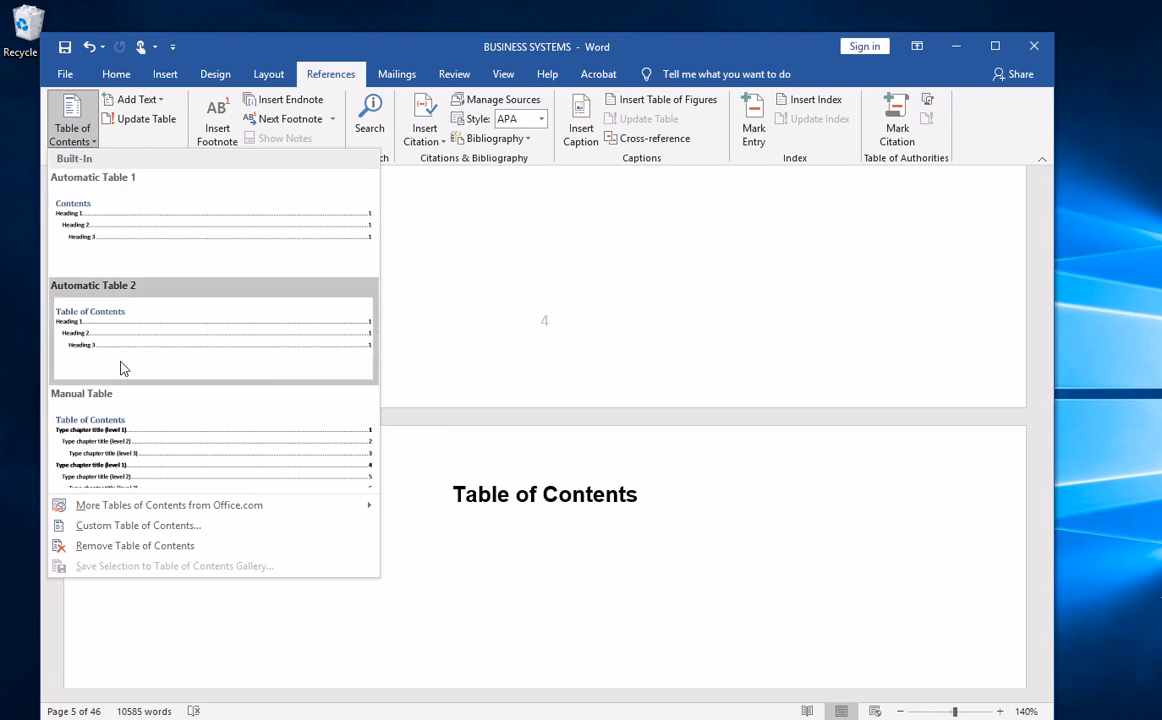
click(97, 527)
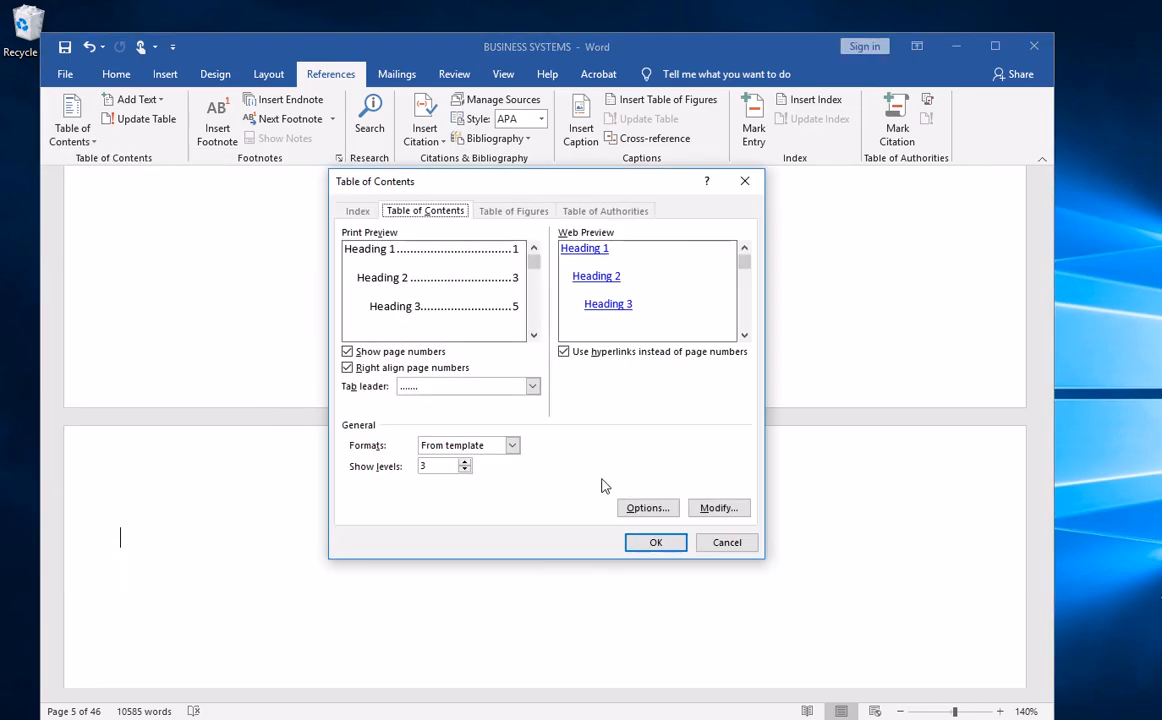
click(655, 542)
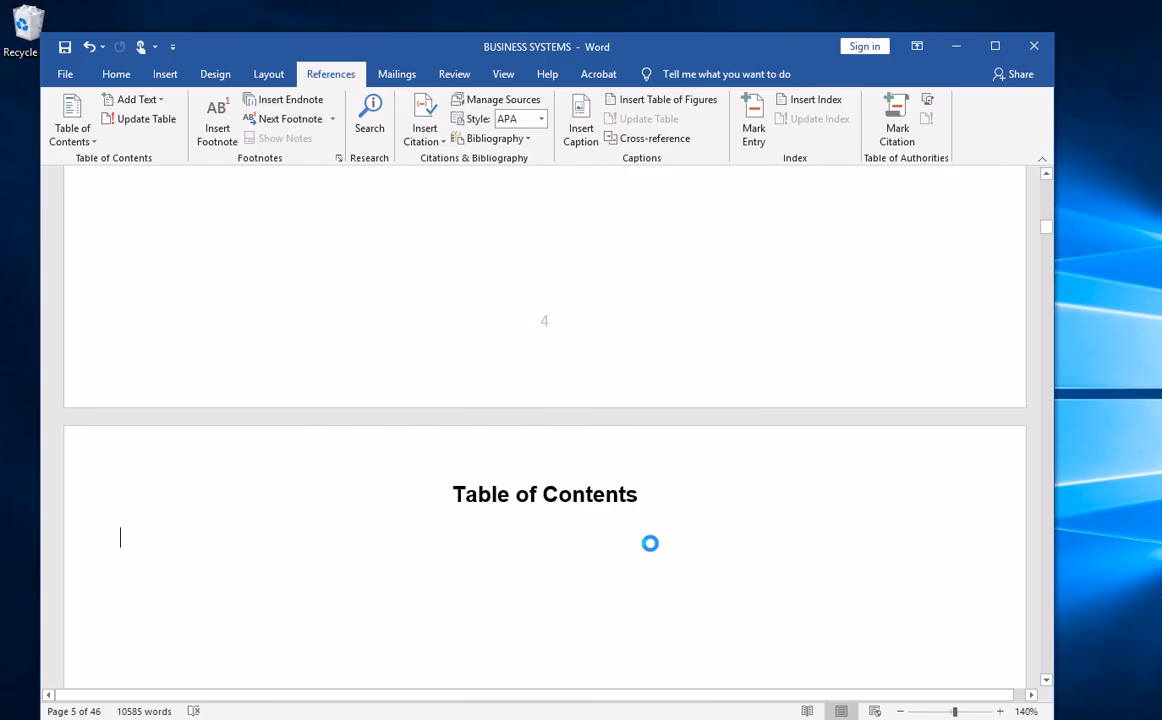
Review the chapter and section entries and page numbers throughout the generated table of contents.
scroll(422, 414, up, 3)
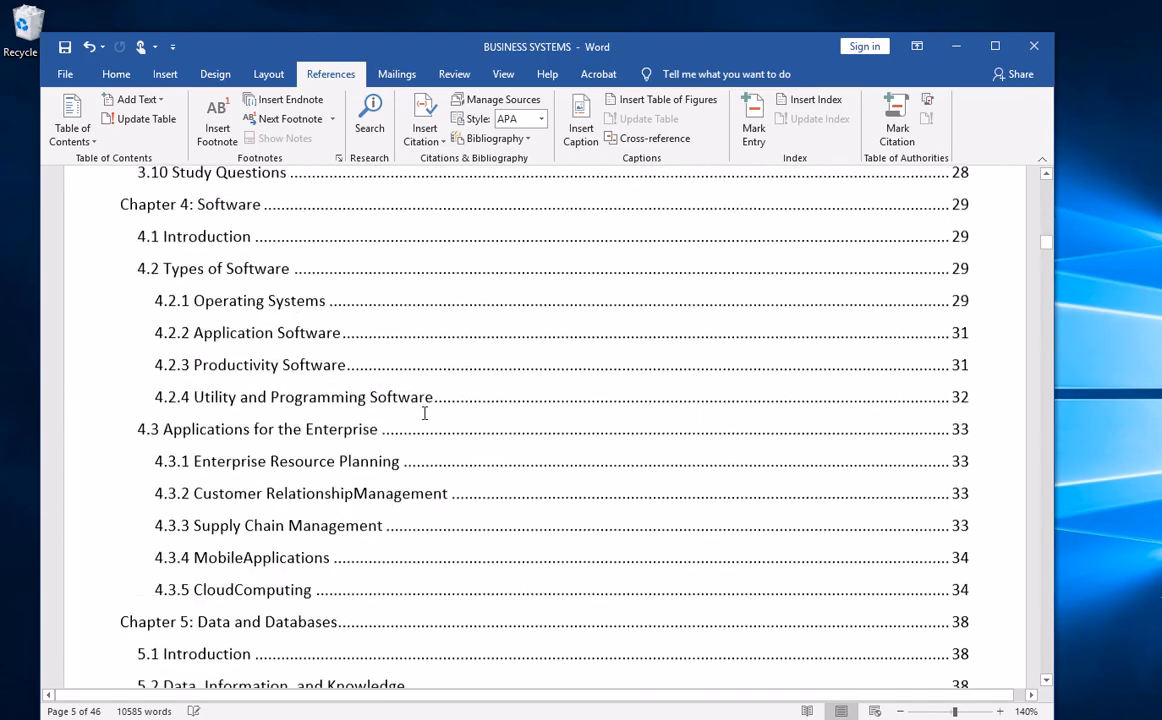
scroll(424, 412, up, 12)
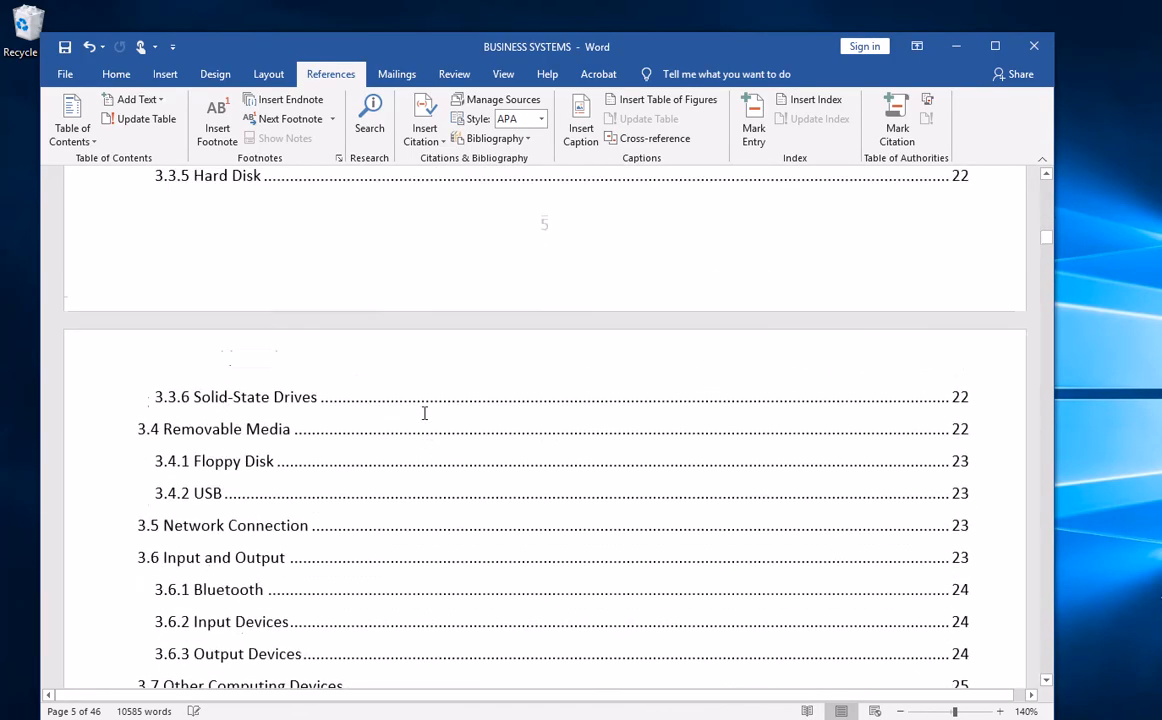
scroll(424, 412, up, 10)
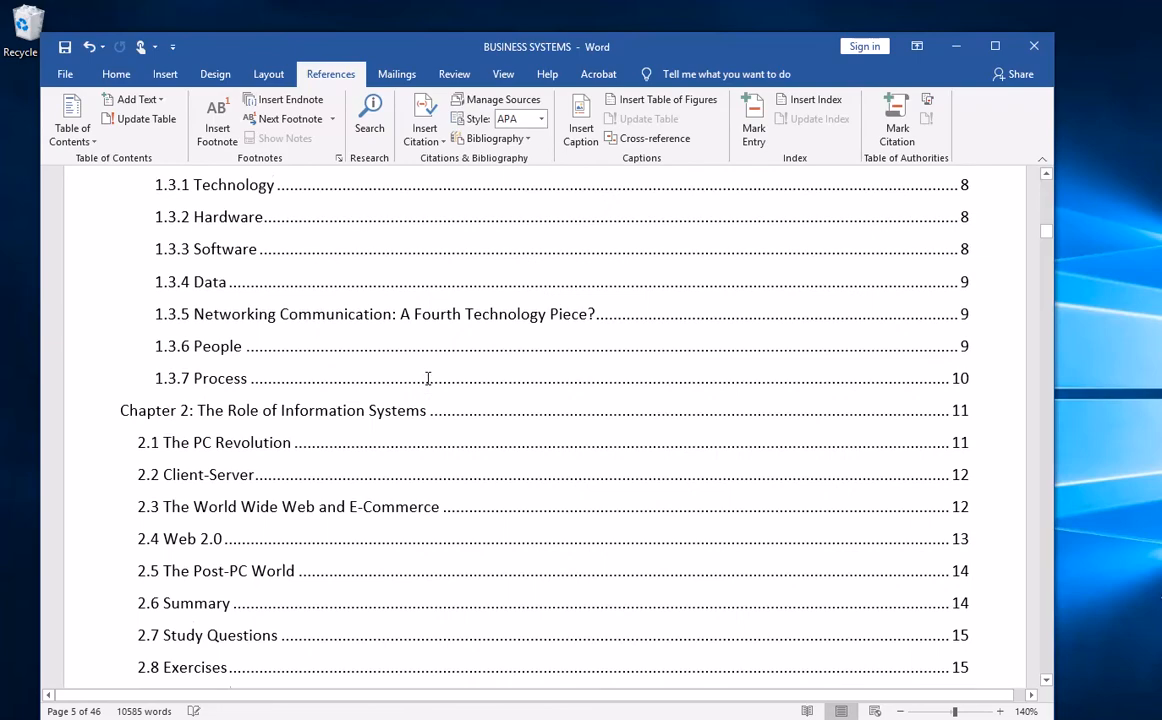
scroll(427, 378, up, 10)
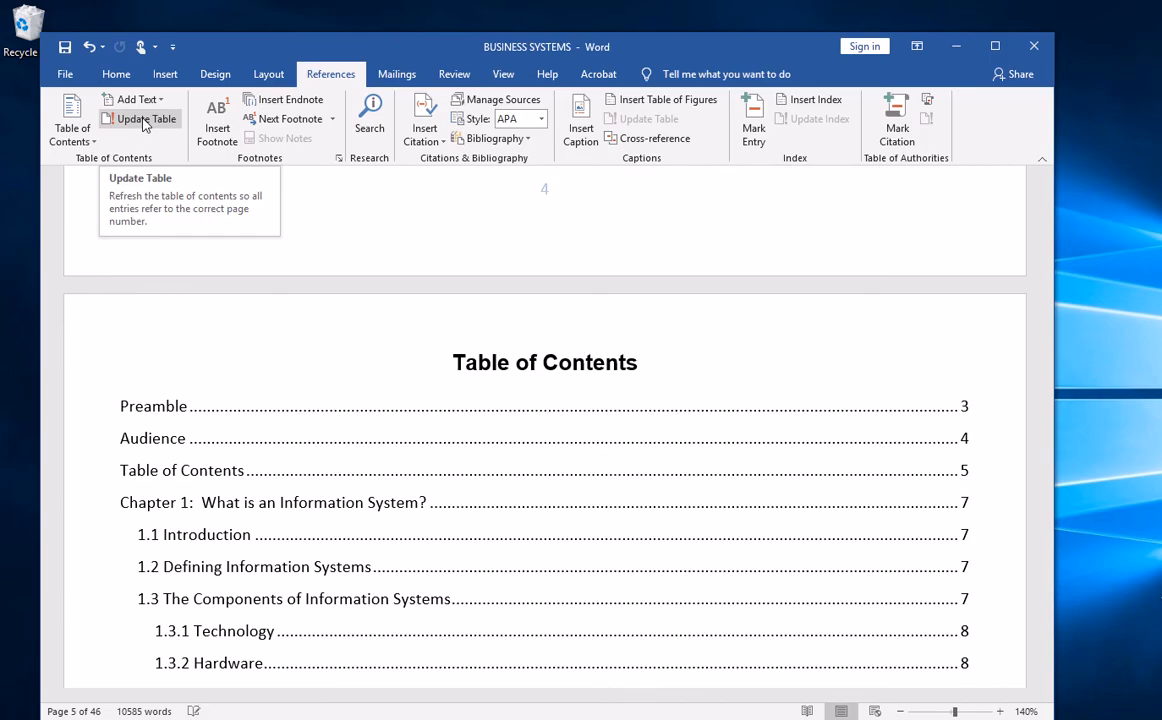
scroll(143, 122, down, 2)
scroll(289, 418, down, 10)
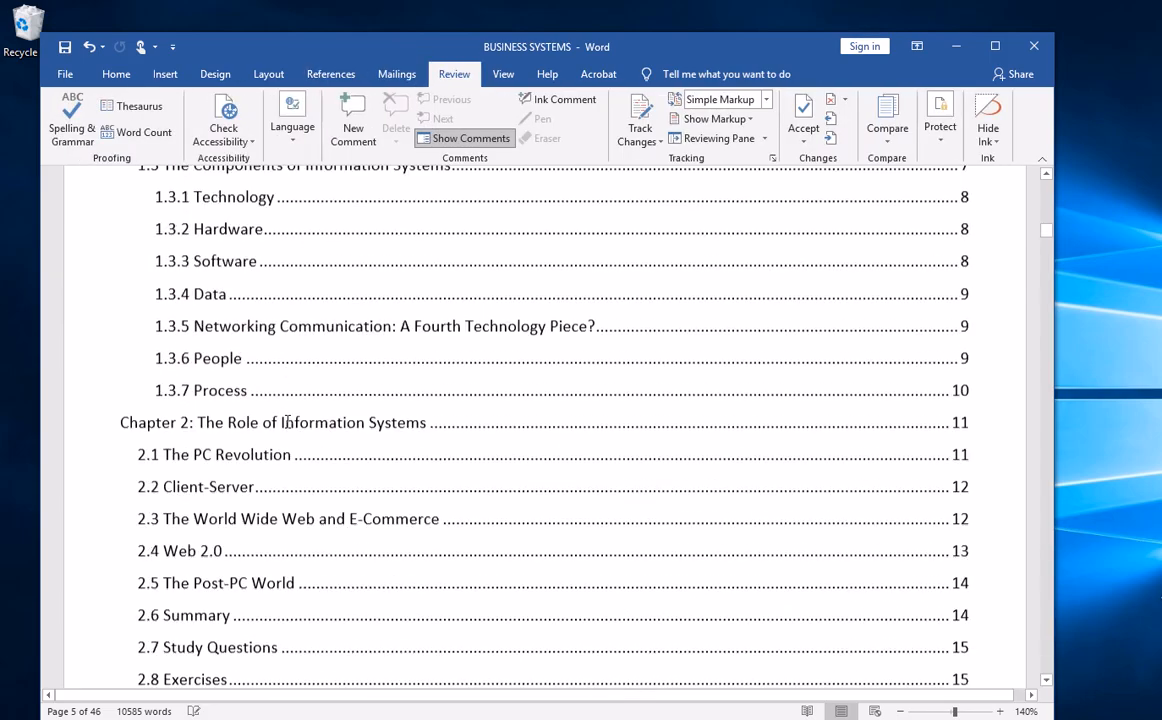
scroll(289, 418, down, 5)
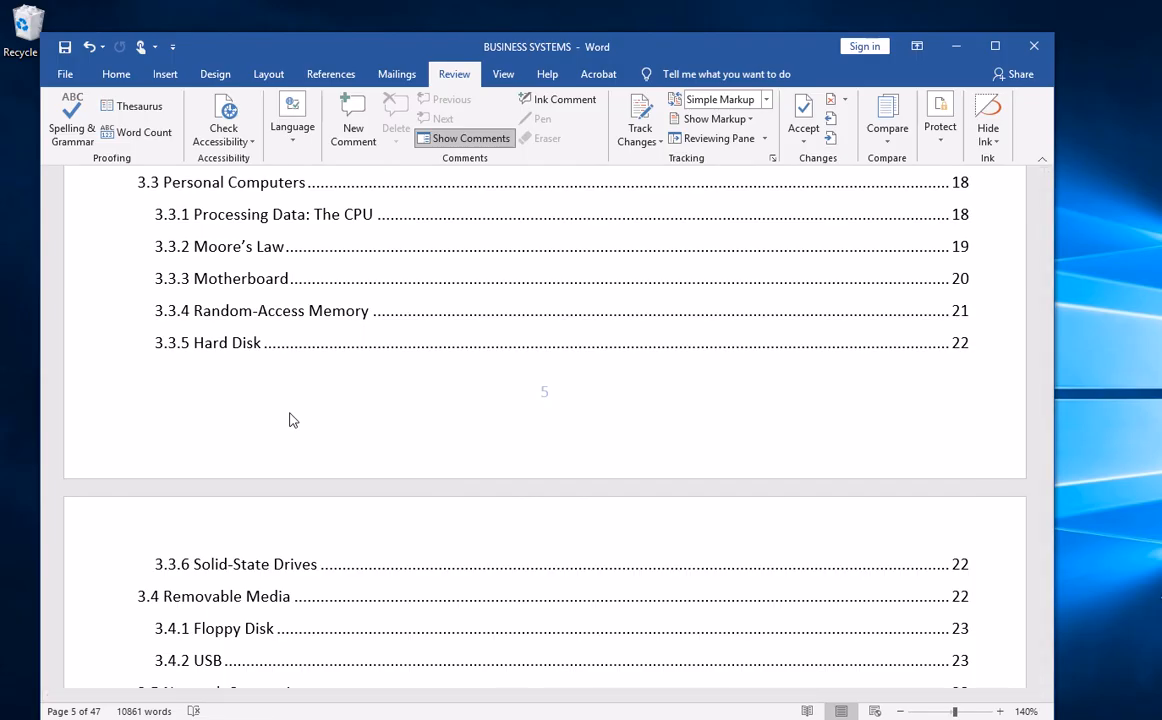
scroll(320, 418, down, 13)
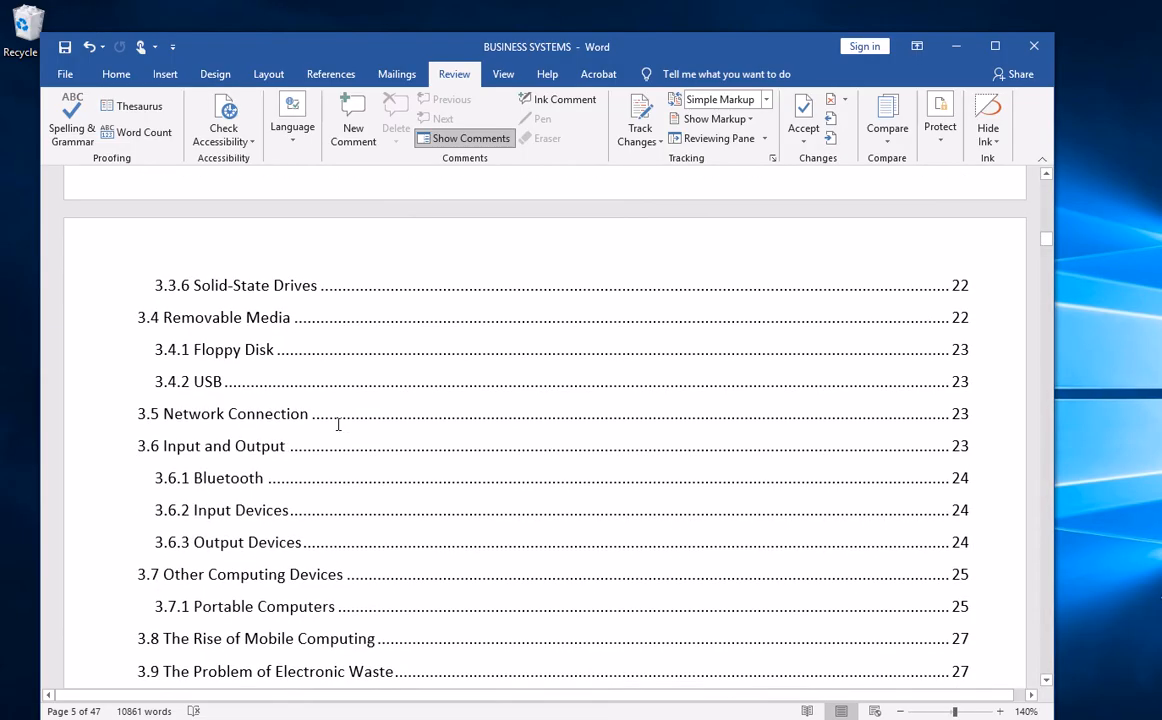
Insert a page break after the last table of contents entry to add a blank page before Chapter 1.
scroll(349, 415, down, 3)
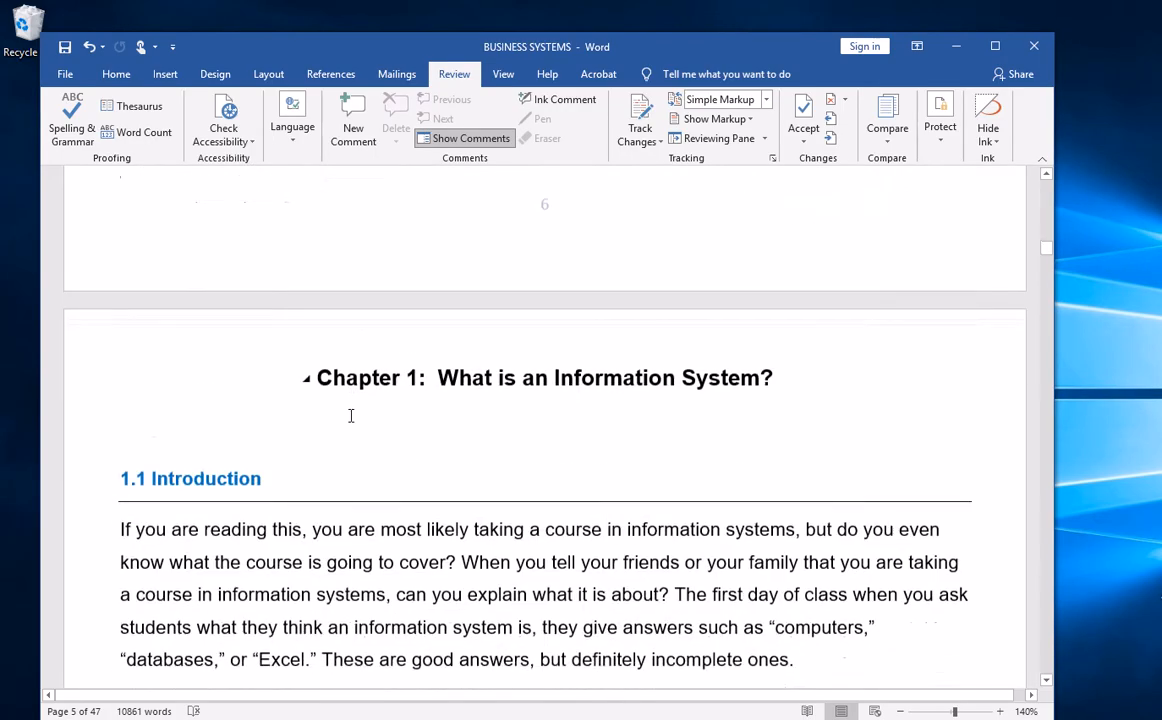
scroll(349, 415, up, 6)
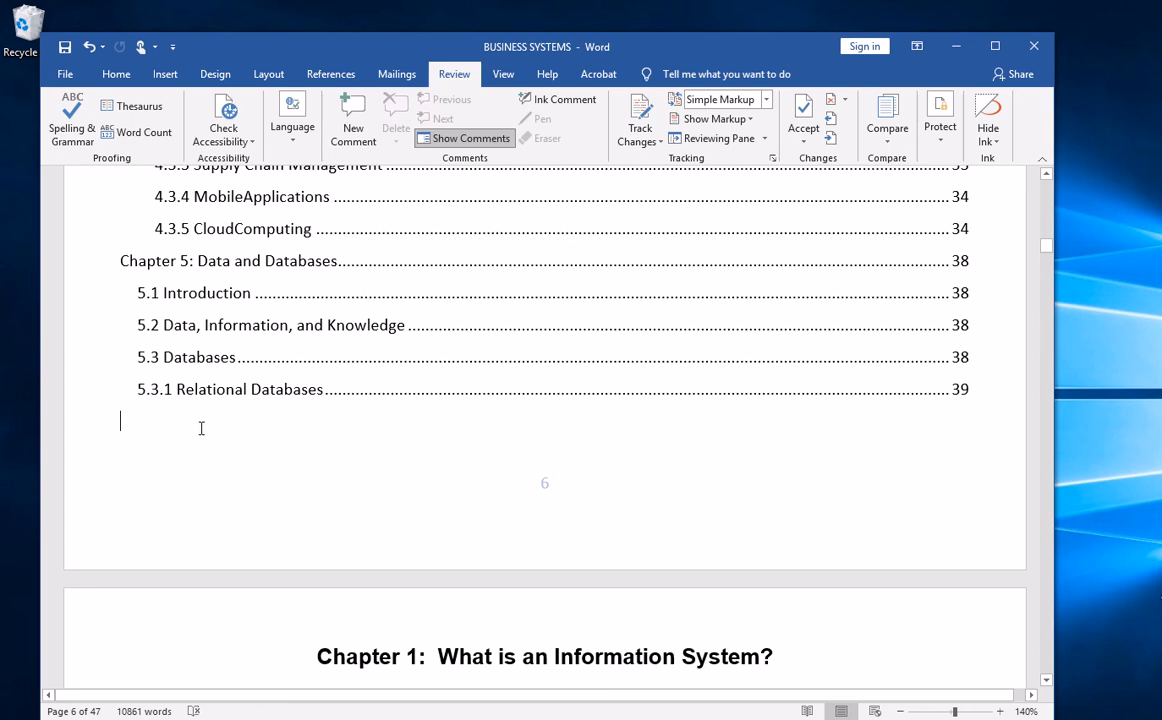
key(ctrl+Return)
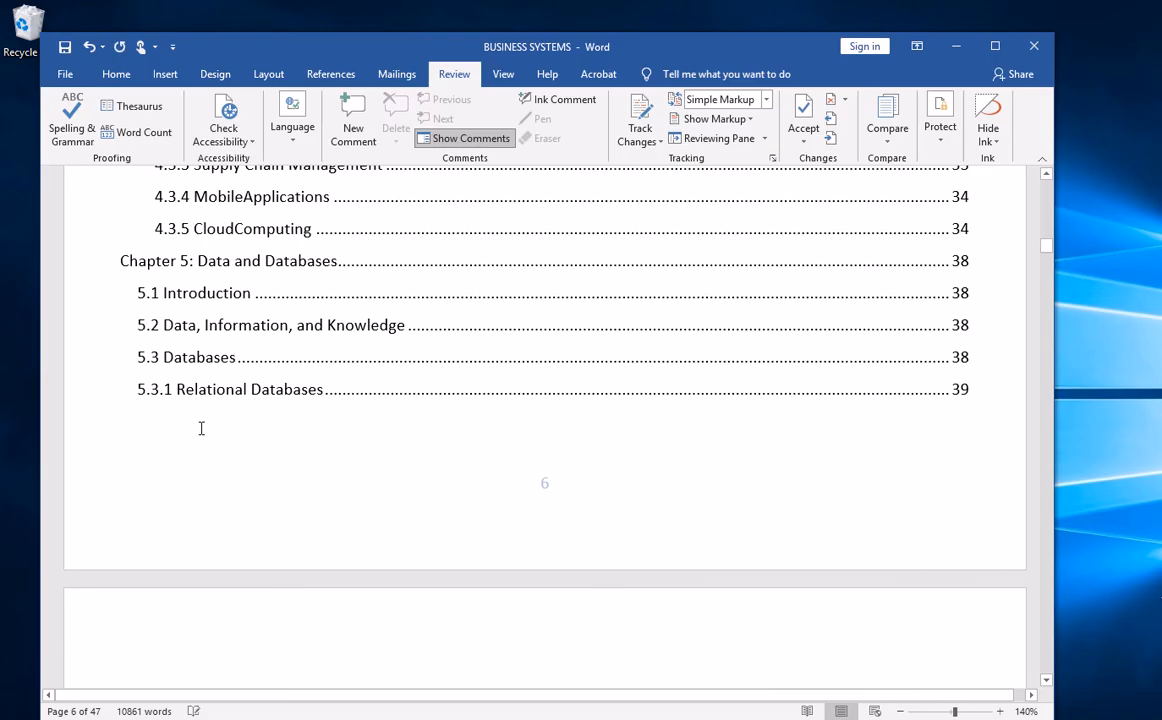
scroll(201, 428, down, 5)
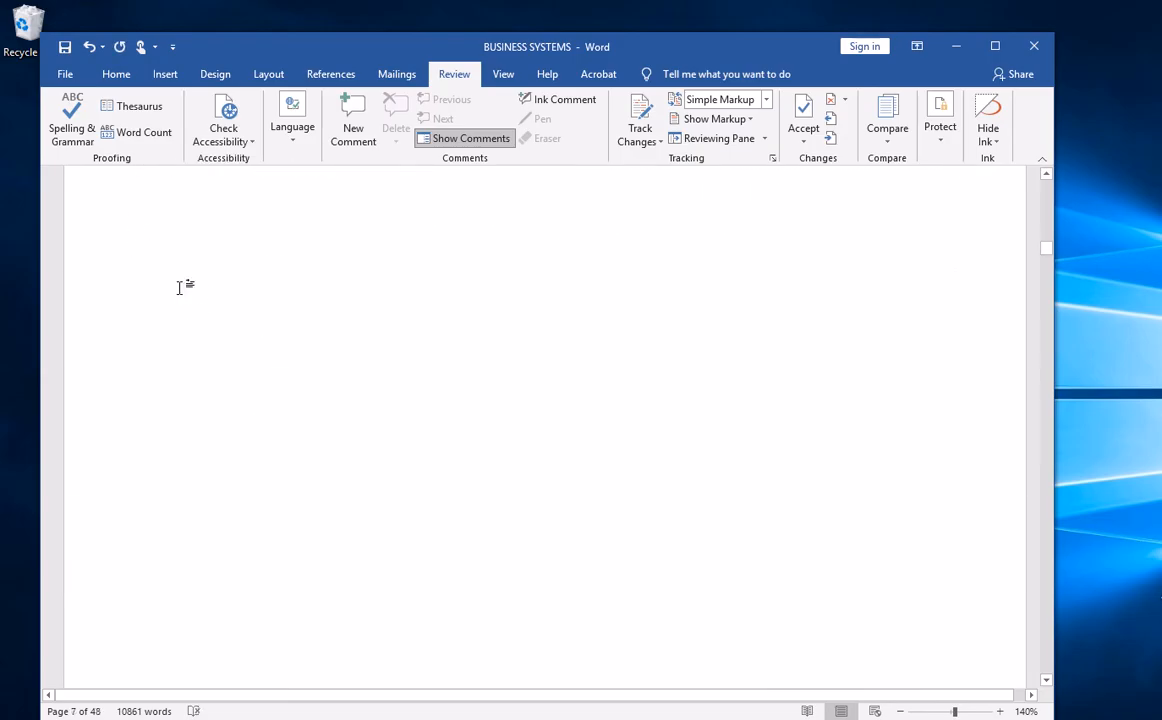
scroll(179, 288, up, 2)
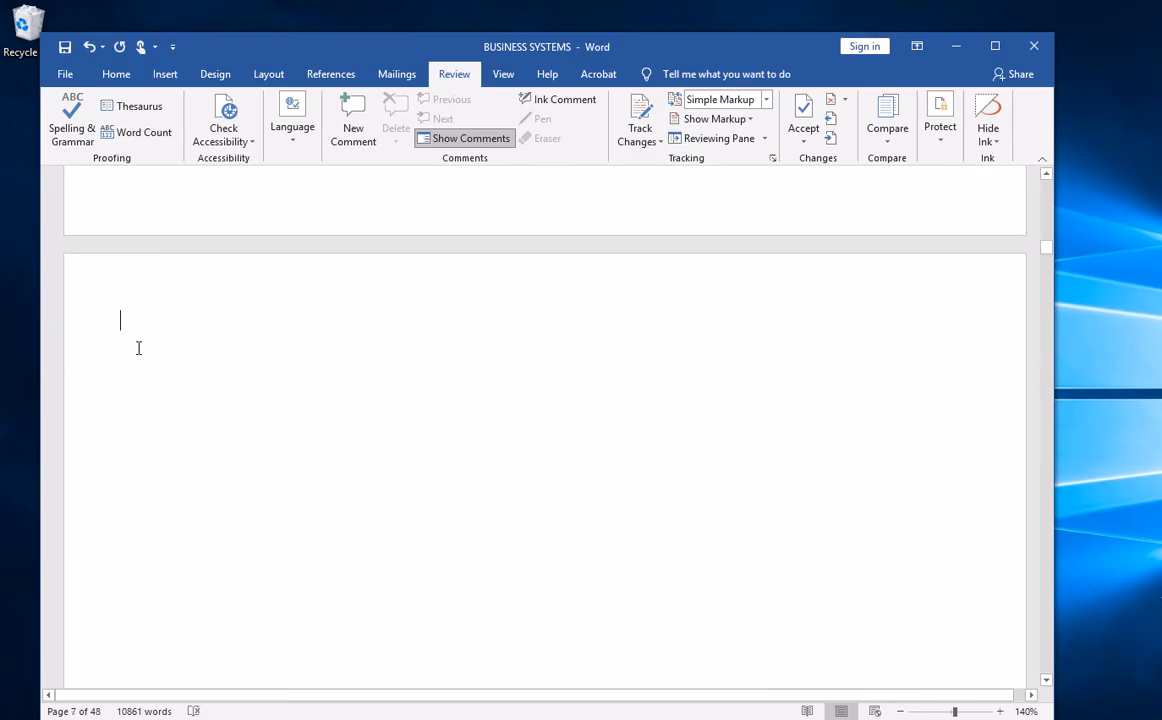
Enter the title "List of Figures" on the blank page, with an empty line below, and apply the Heading 1 style to the title.
text(I)
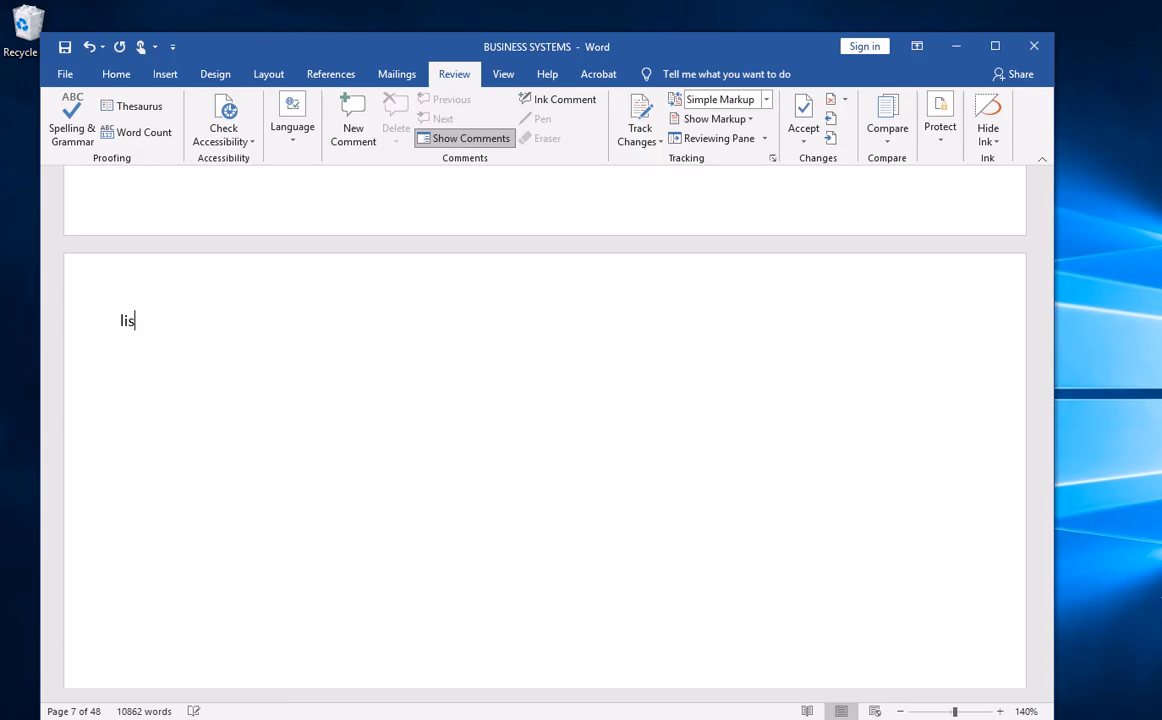
key(BackSpace)
text(List of Figures)
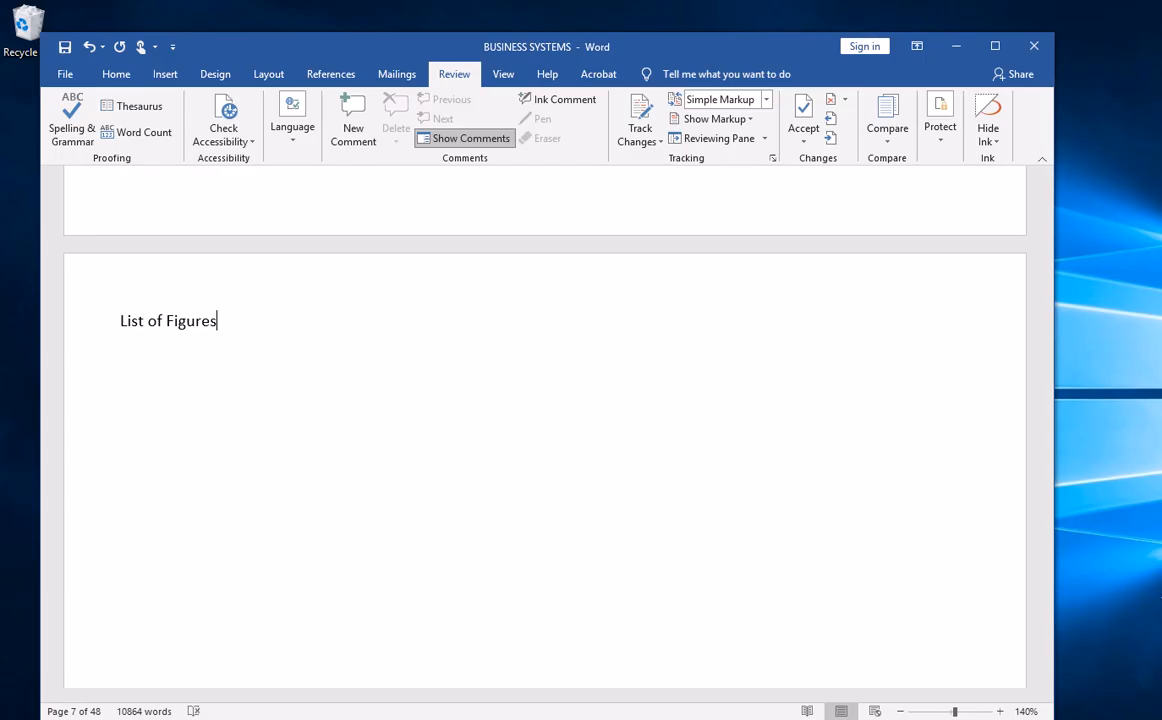
key(Return)
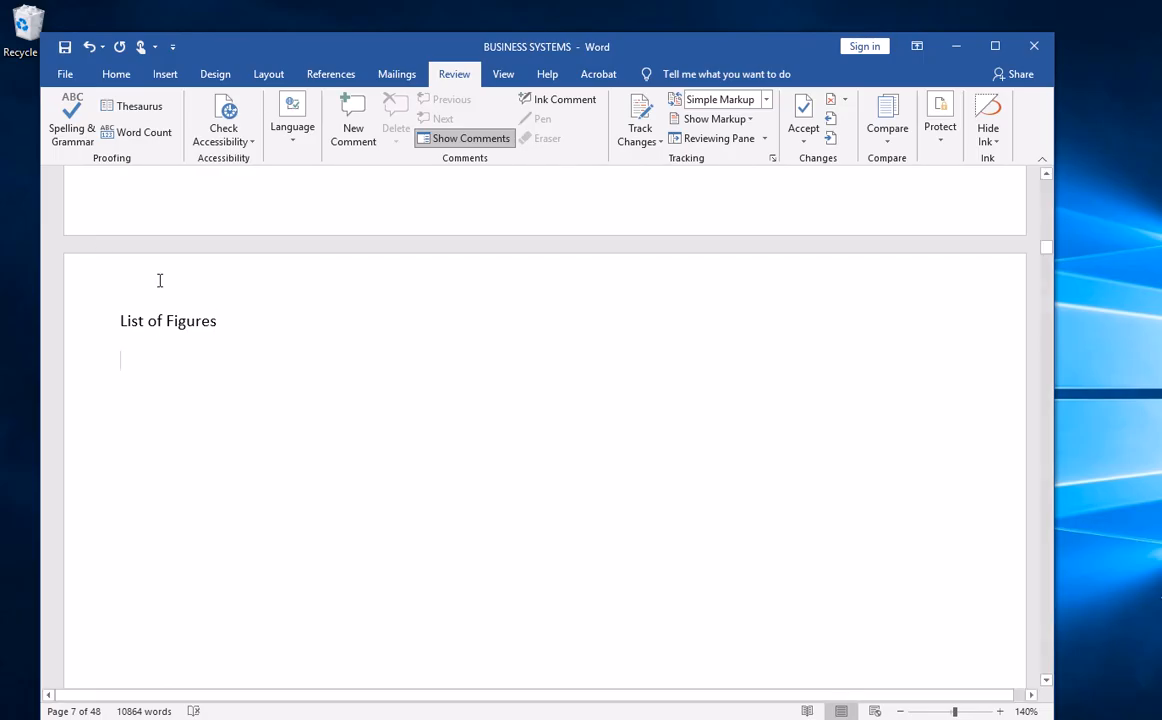
click(117, 74)
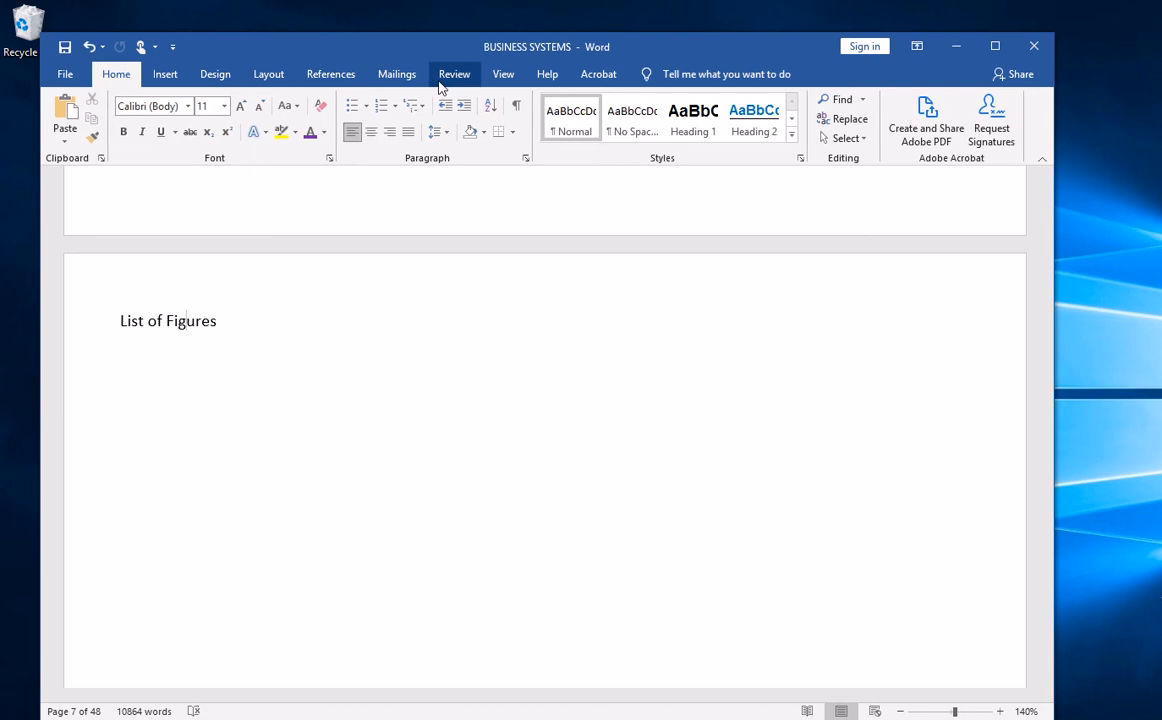
click(680, 118)
scroll(402, 344, up, 1)
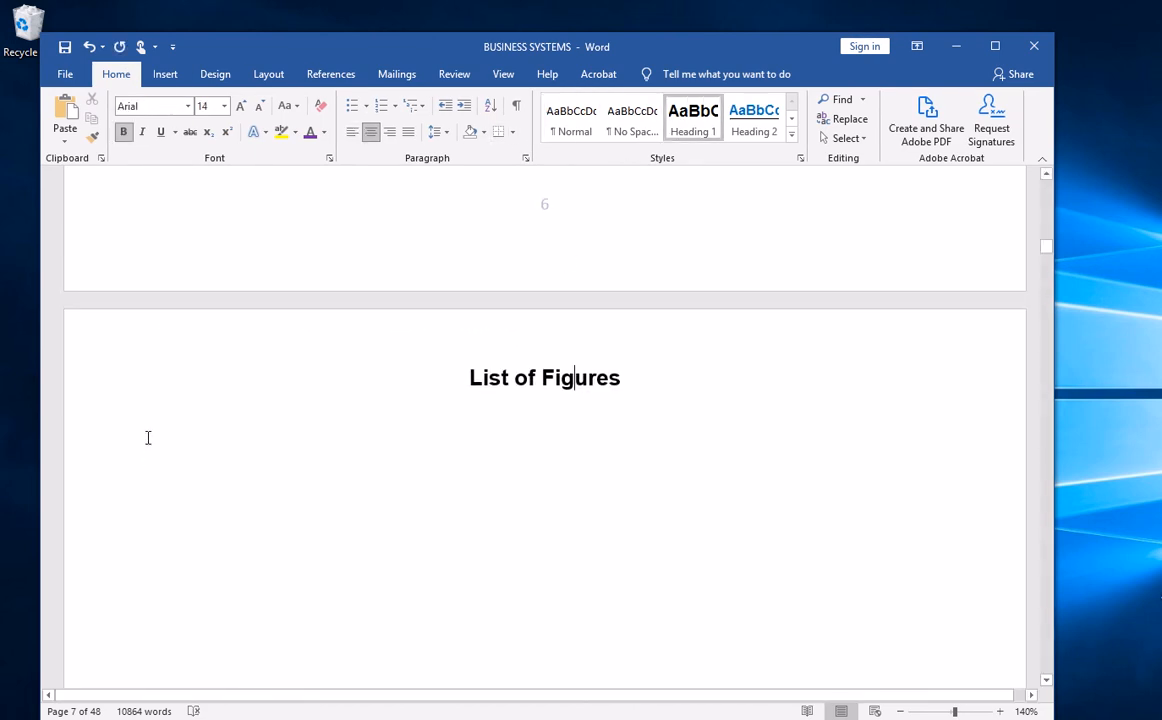
Insert a table of figures below the "List of Figures" title, using the Figure caption label, dotted tab leaders and right-aligned page numbers.
key(Return)
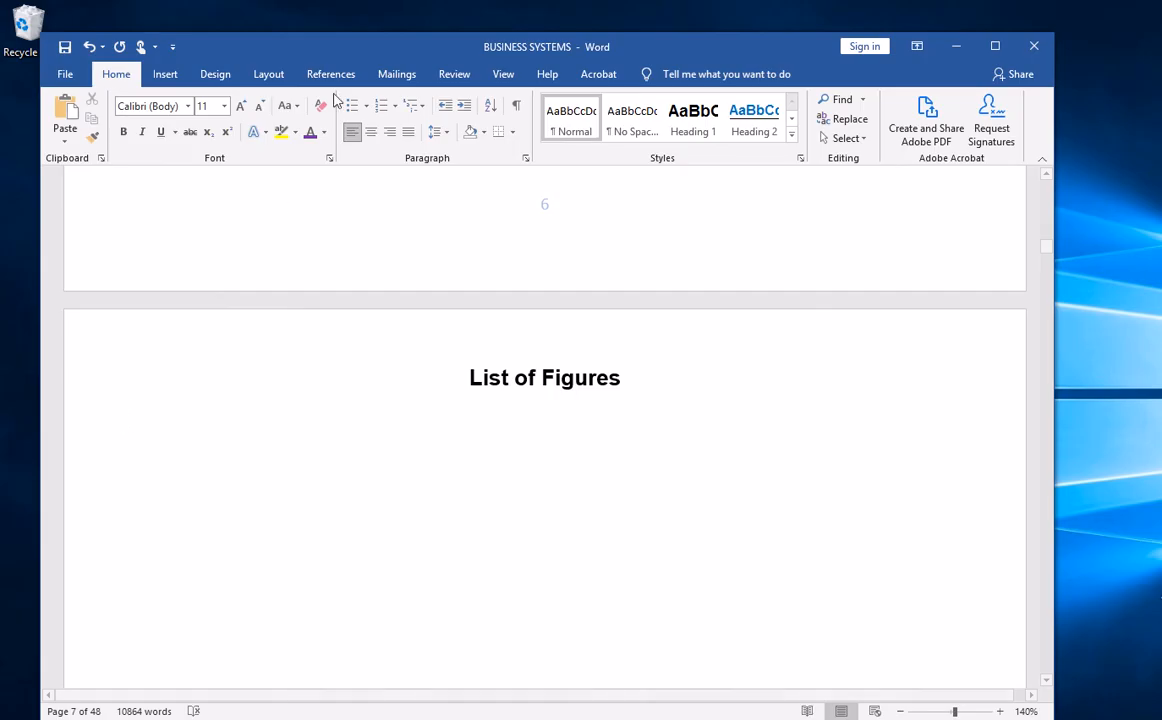
click(332, 75)
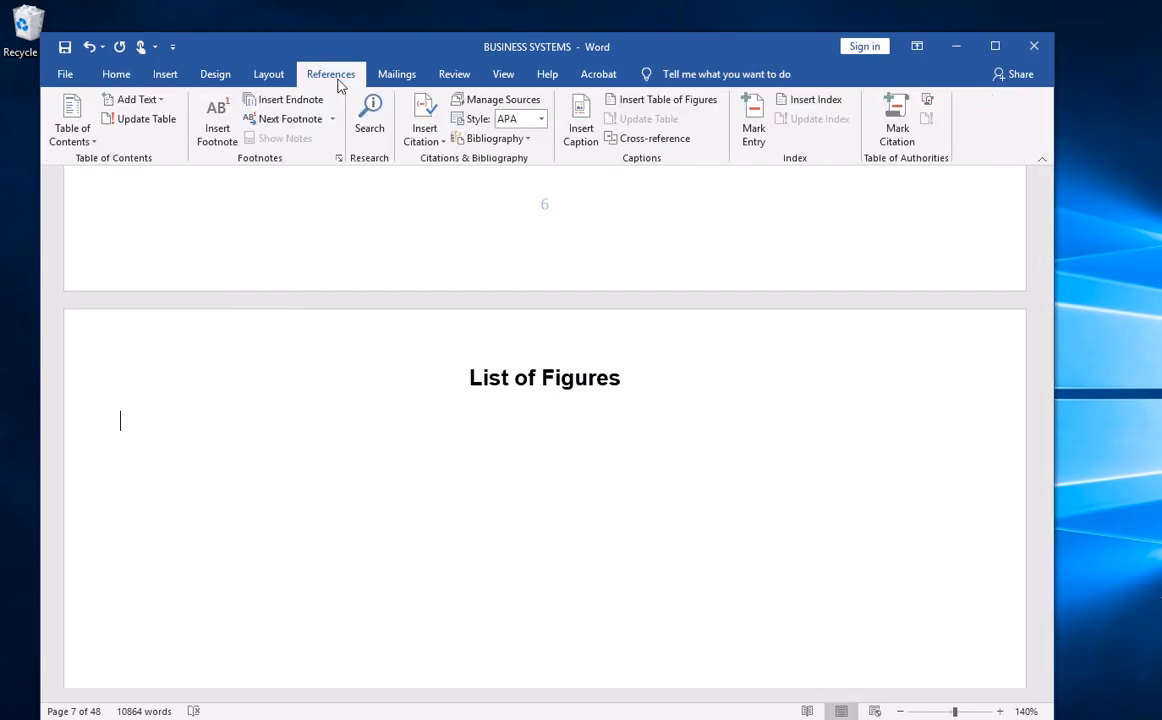
click(643, 101)
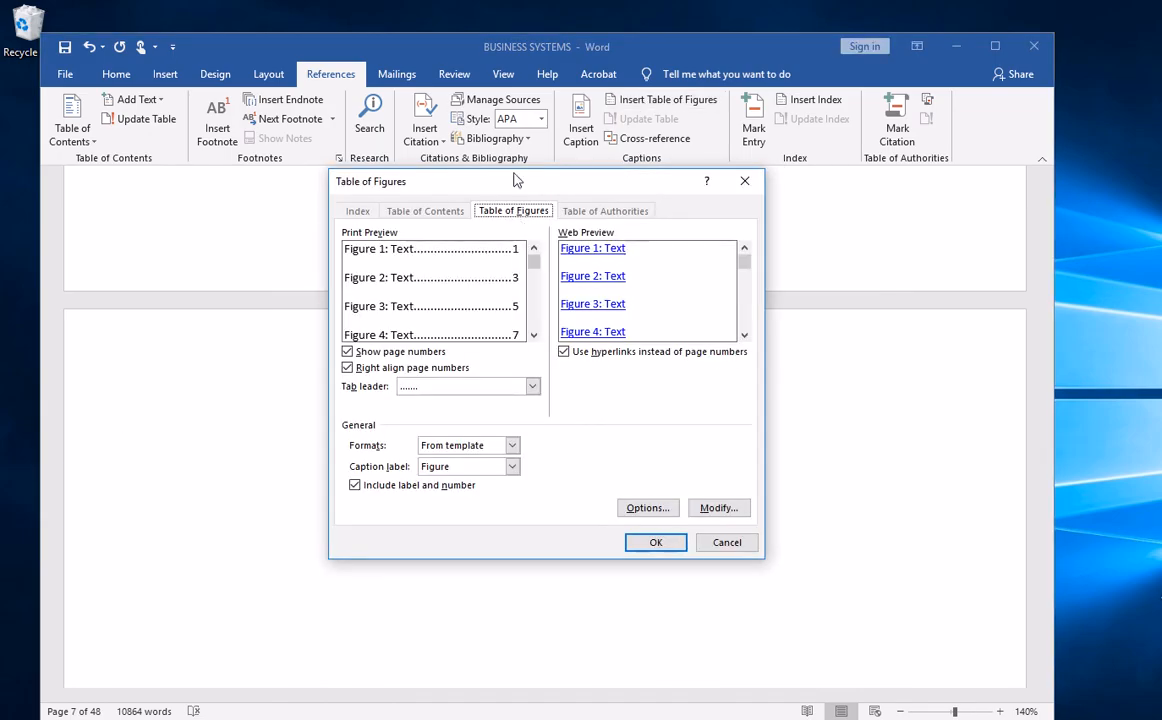
click(512, 467)
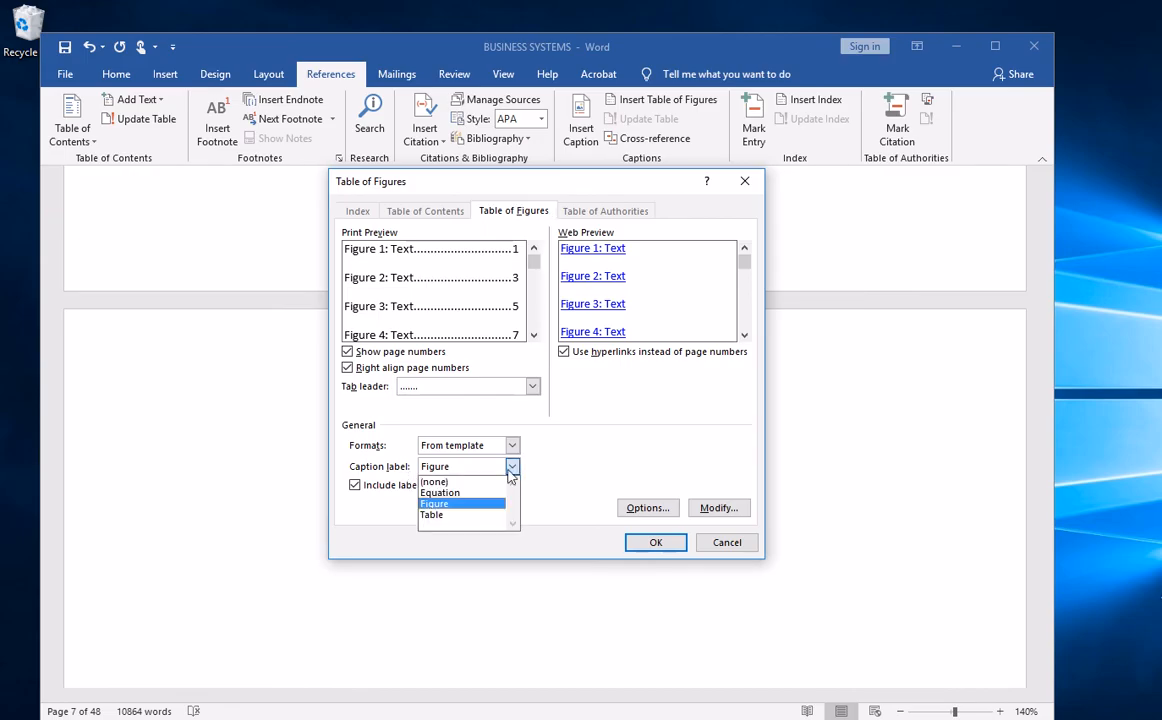
click(446, 503)
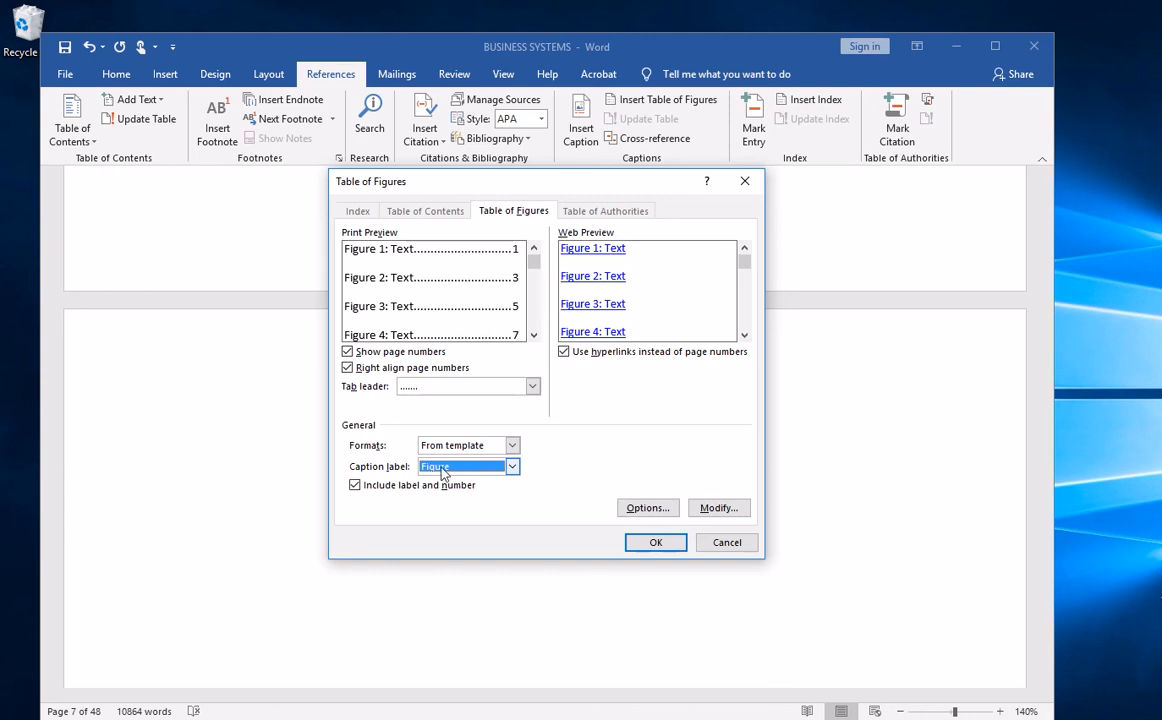
click(650, 543)
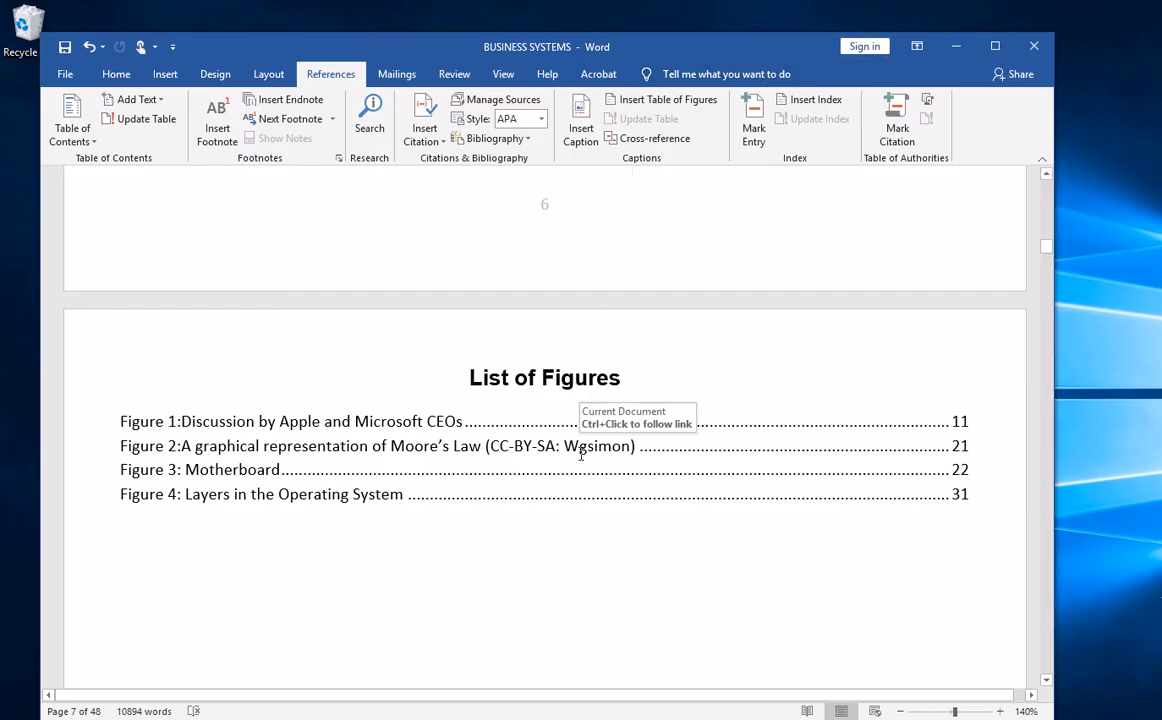
mouse_move(669, 5)
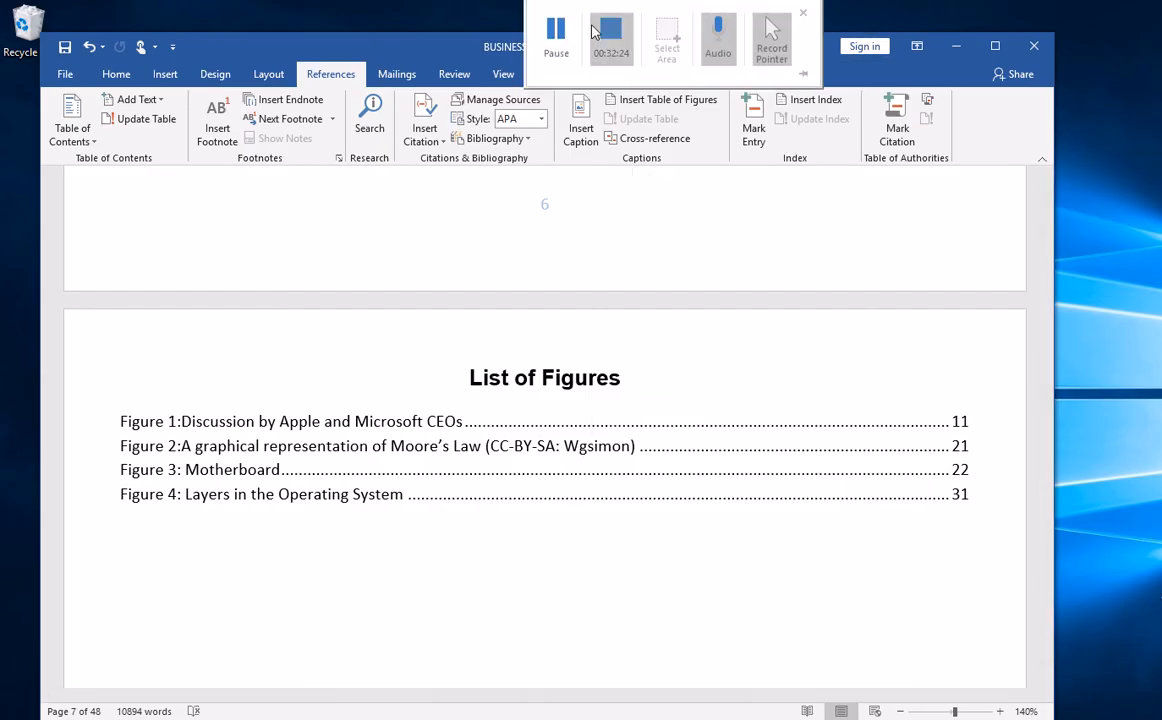